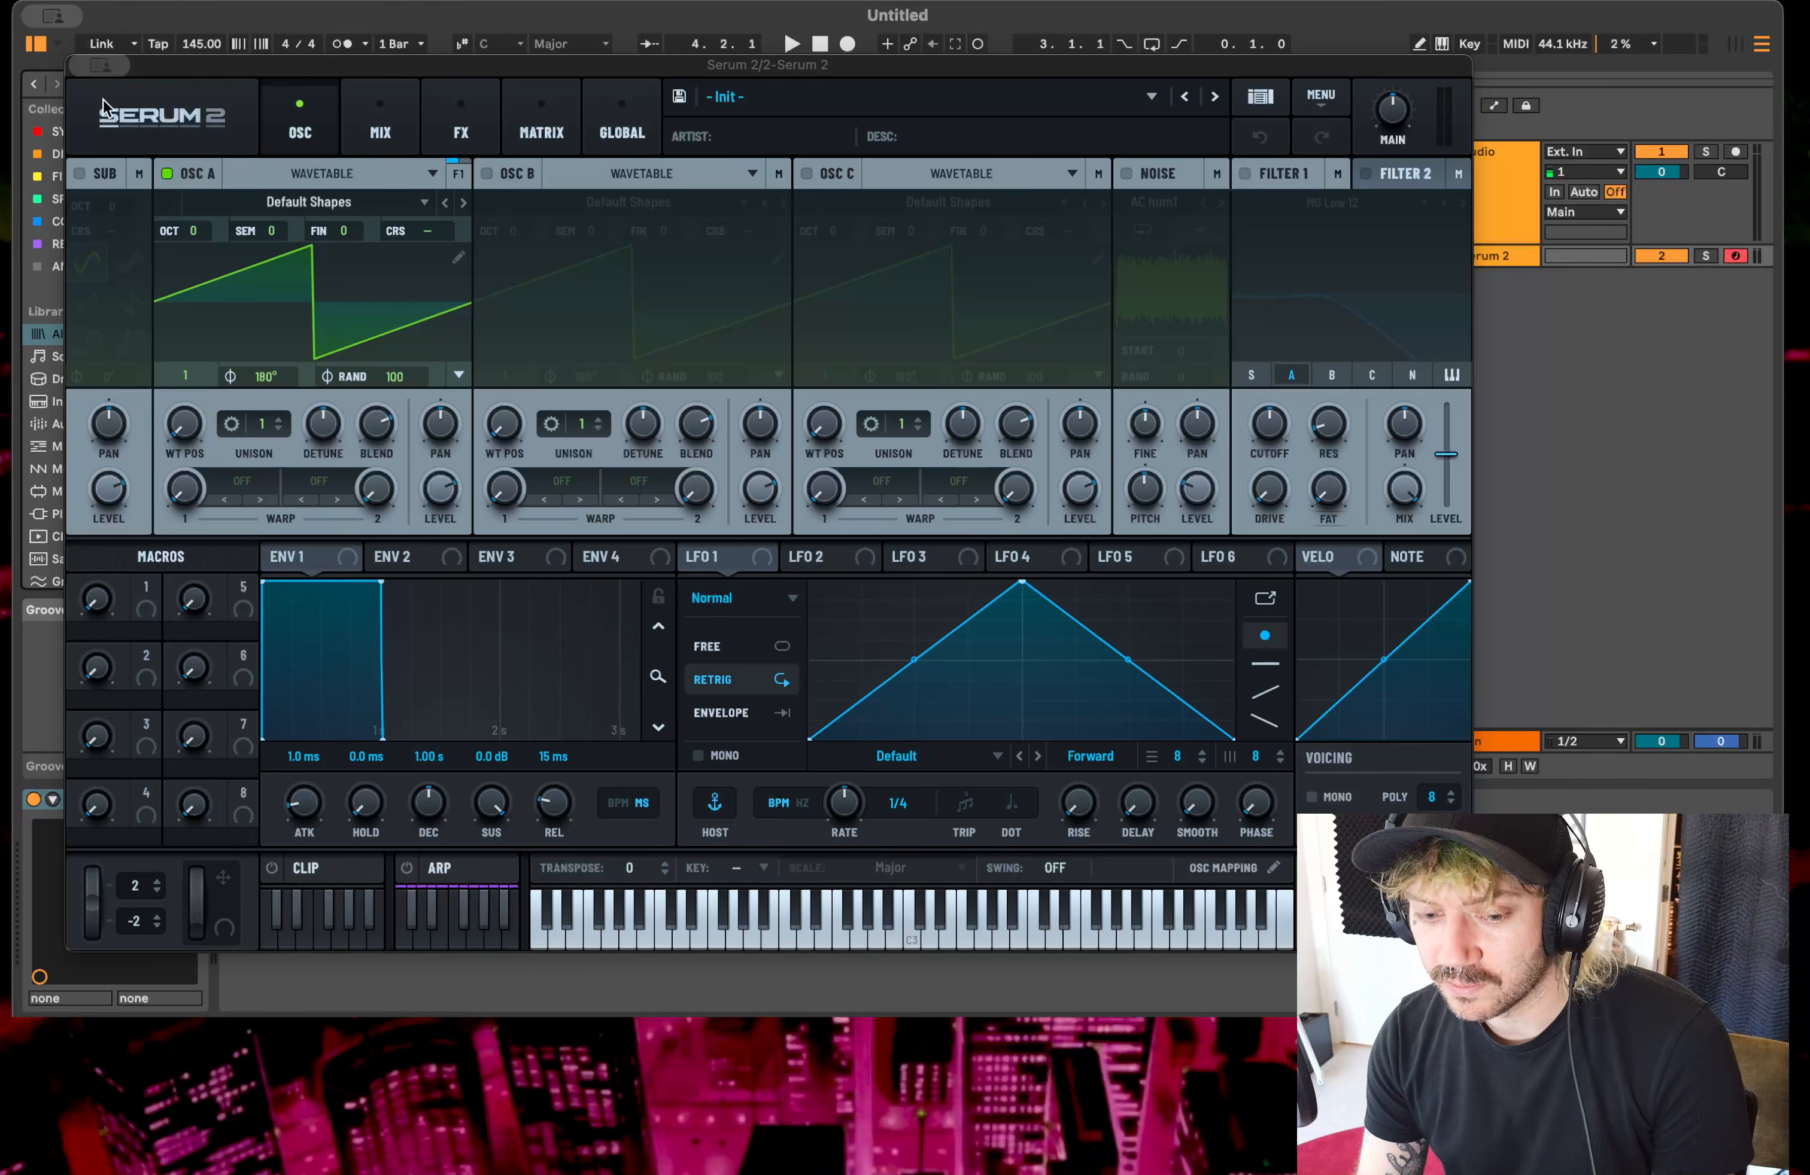
# - Insert a one-bar empty MIDI clip from bar 3 to bar 4 on the Serum 2 track
pyautogui.press('super+w')
pyautogui.moveTo(677, 257); pyautogui.dragTo(920, 258)
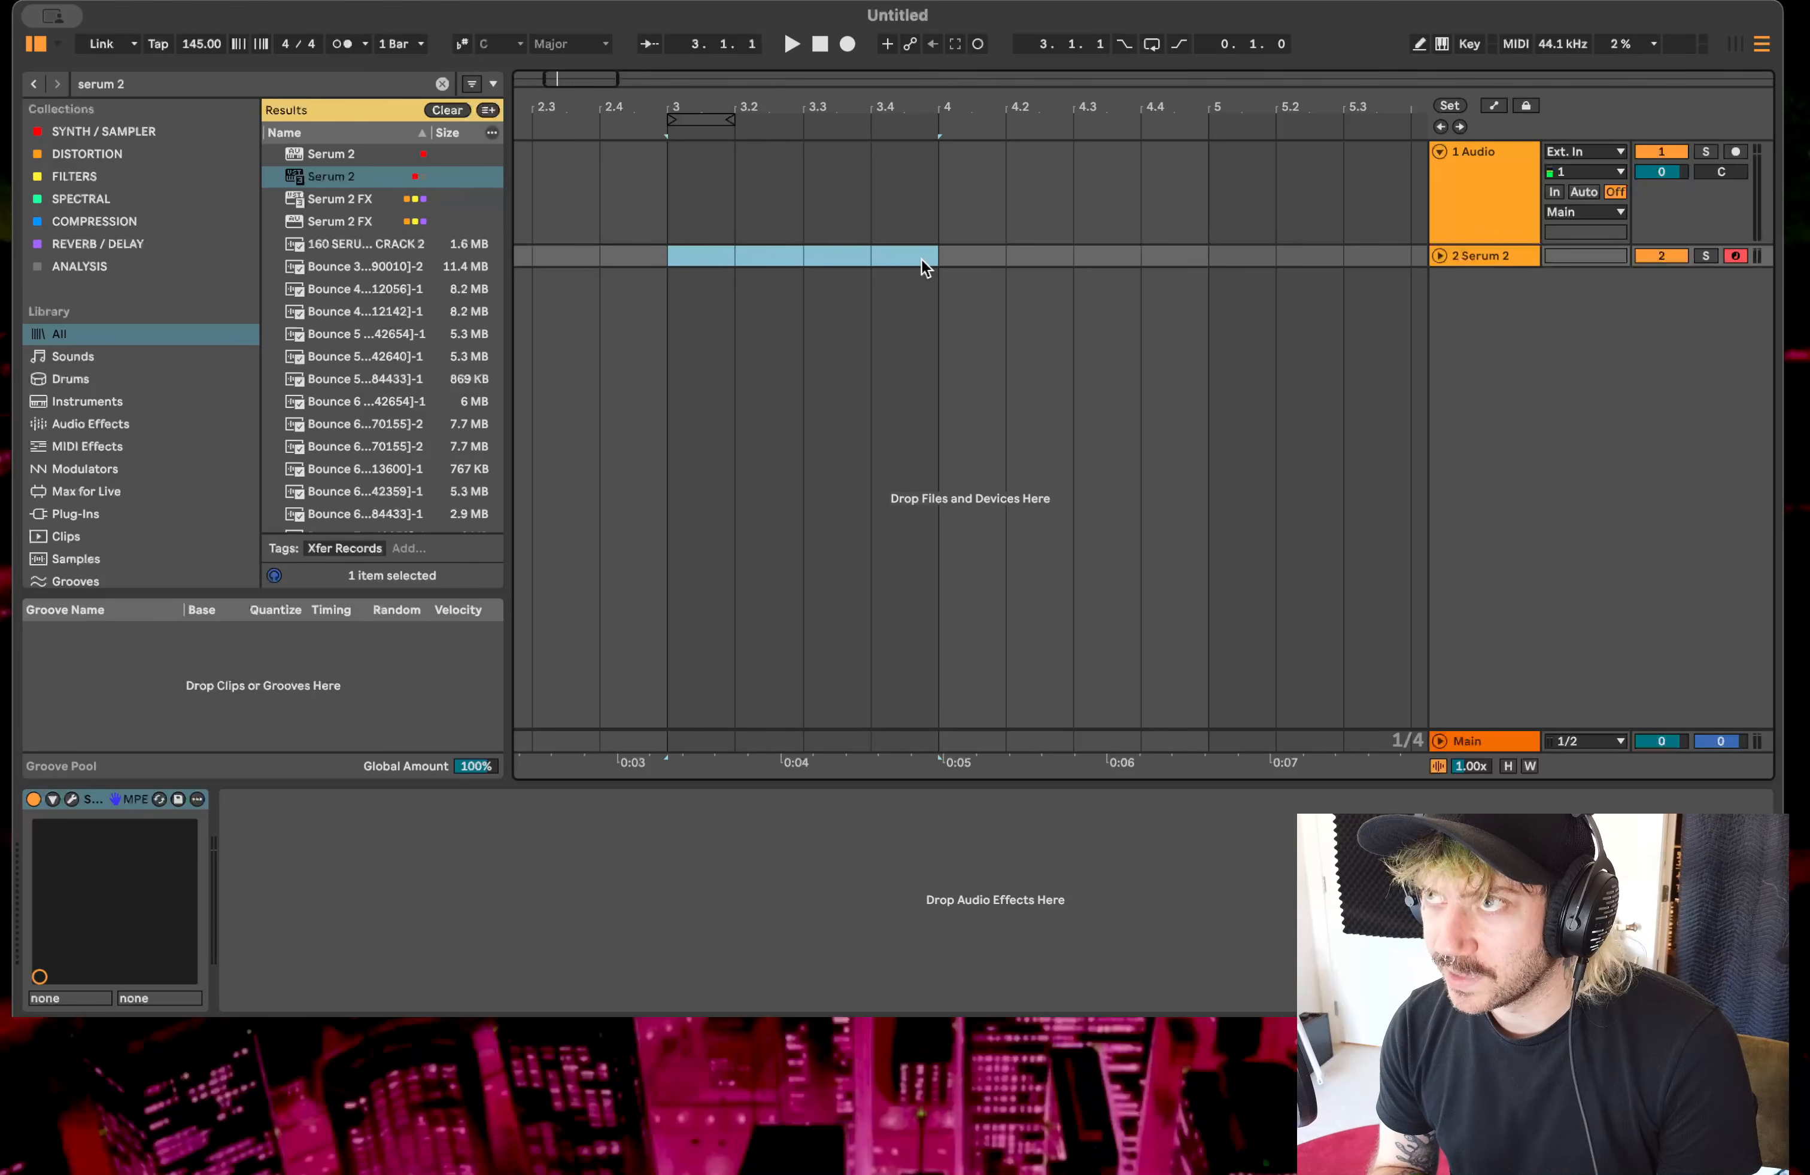
pyautogui.press('super+shift+m')
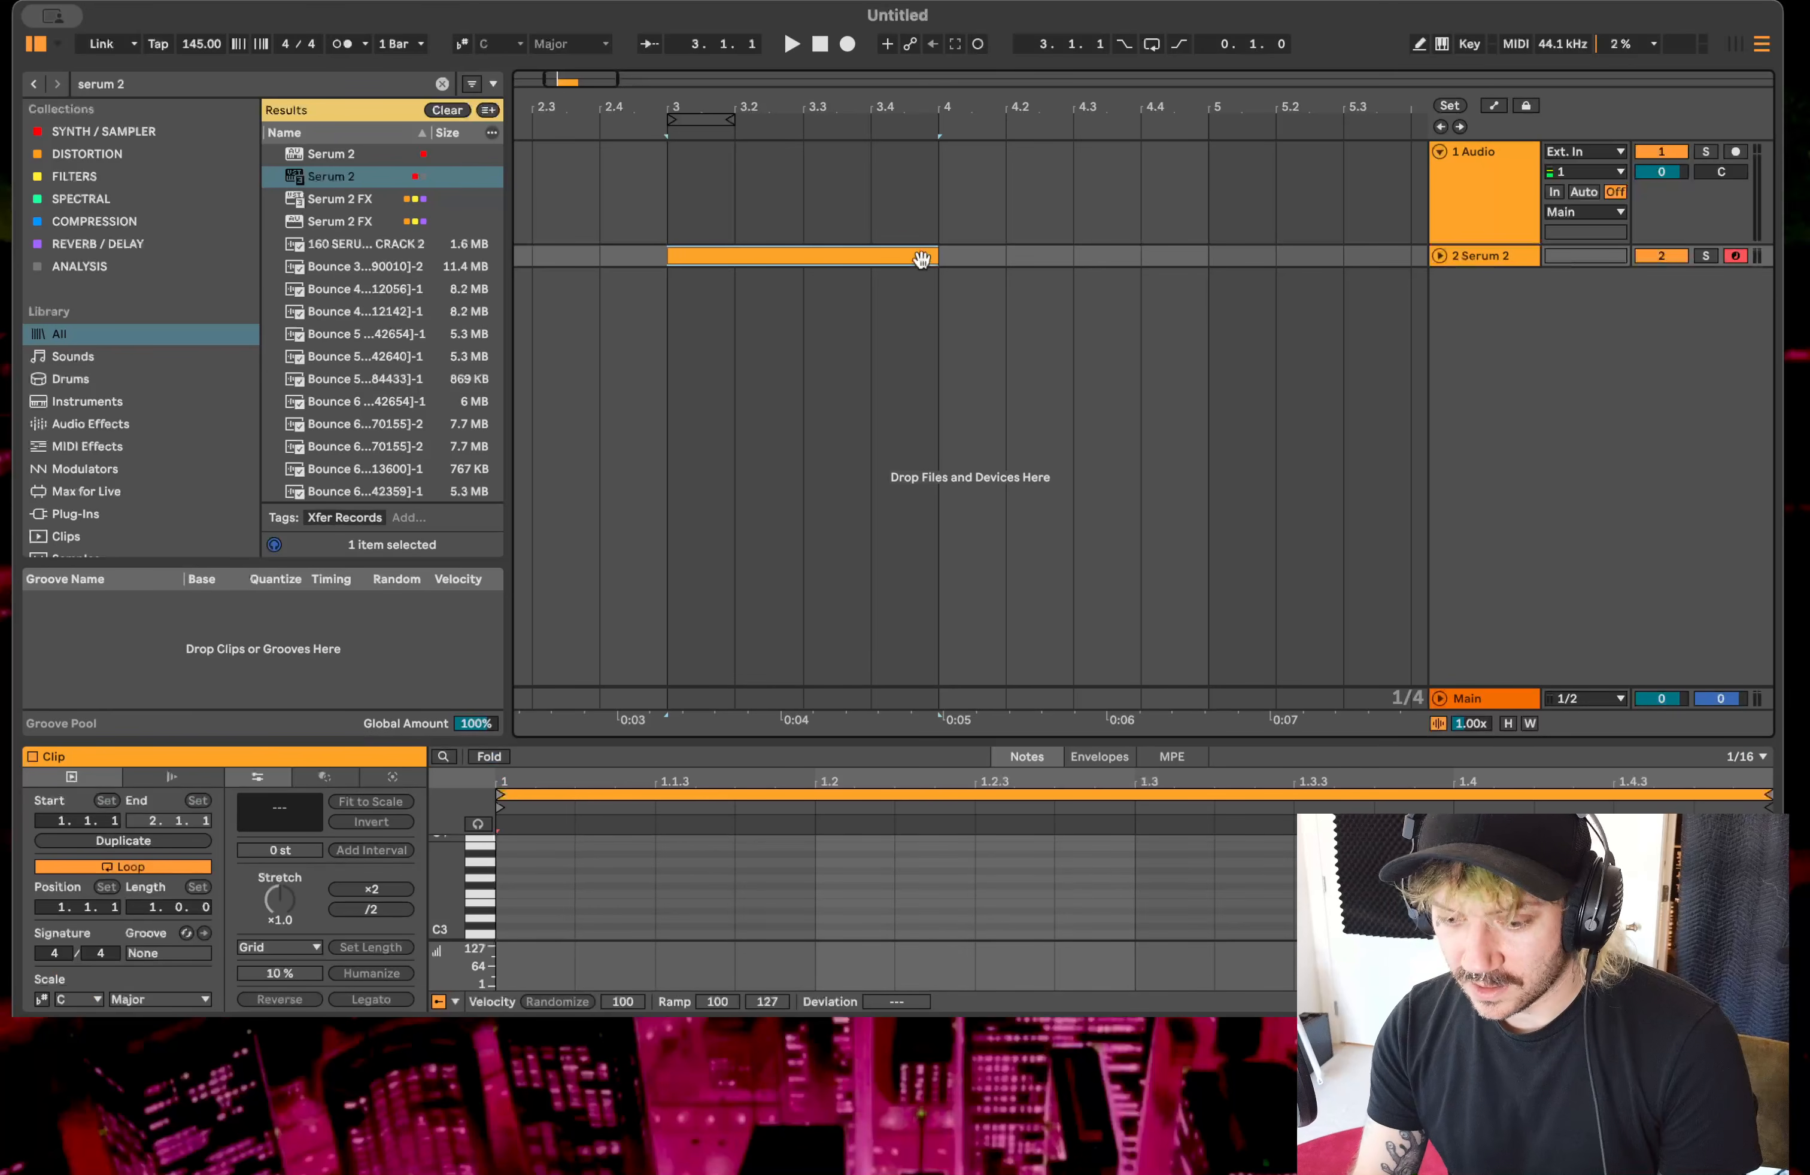
# - Add a one-beat note at the start of the clip, drop it to C0, audition it and raise it to C#0
pyautogui.doubleClick(513, 934)
pyautogui.hotkey('shift', 'Down')
pyautogui.hotkey('shift', 'Right')
pyautogui.hotkey('shift', 'Right')
pyautogui.hotkey('shift', 'Right')
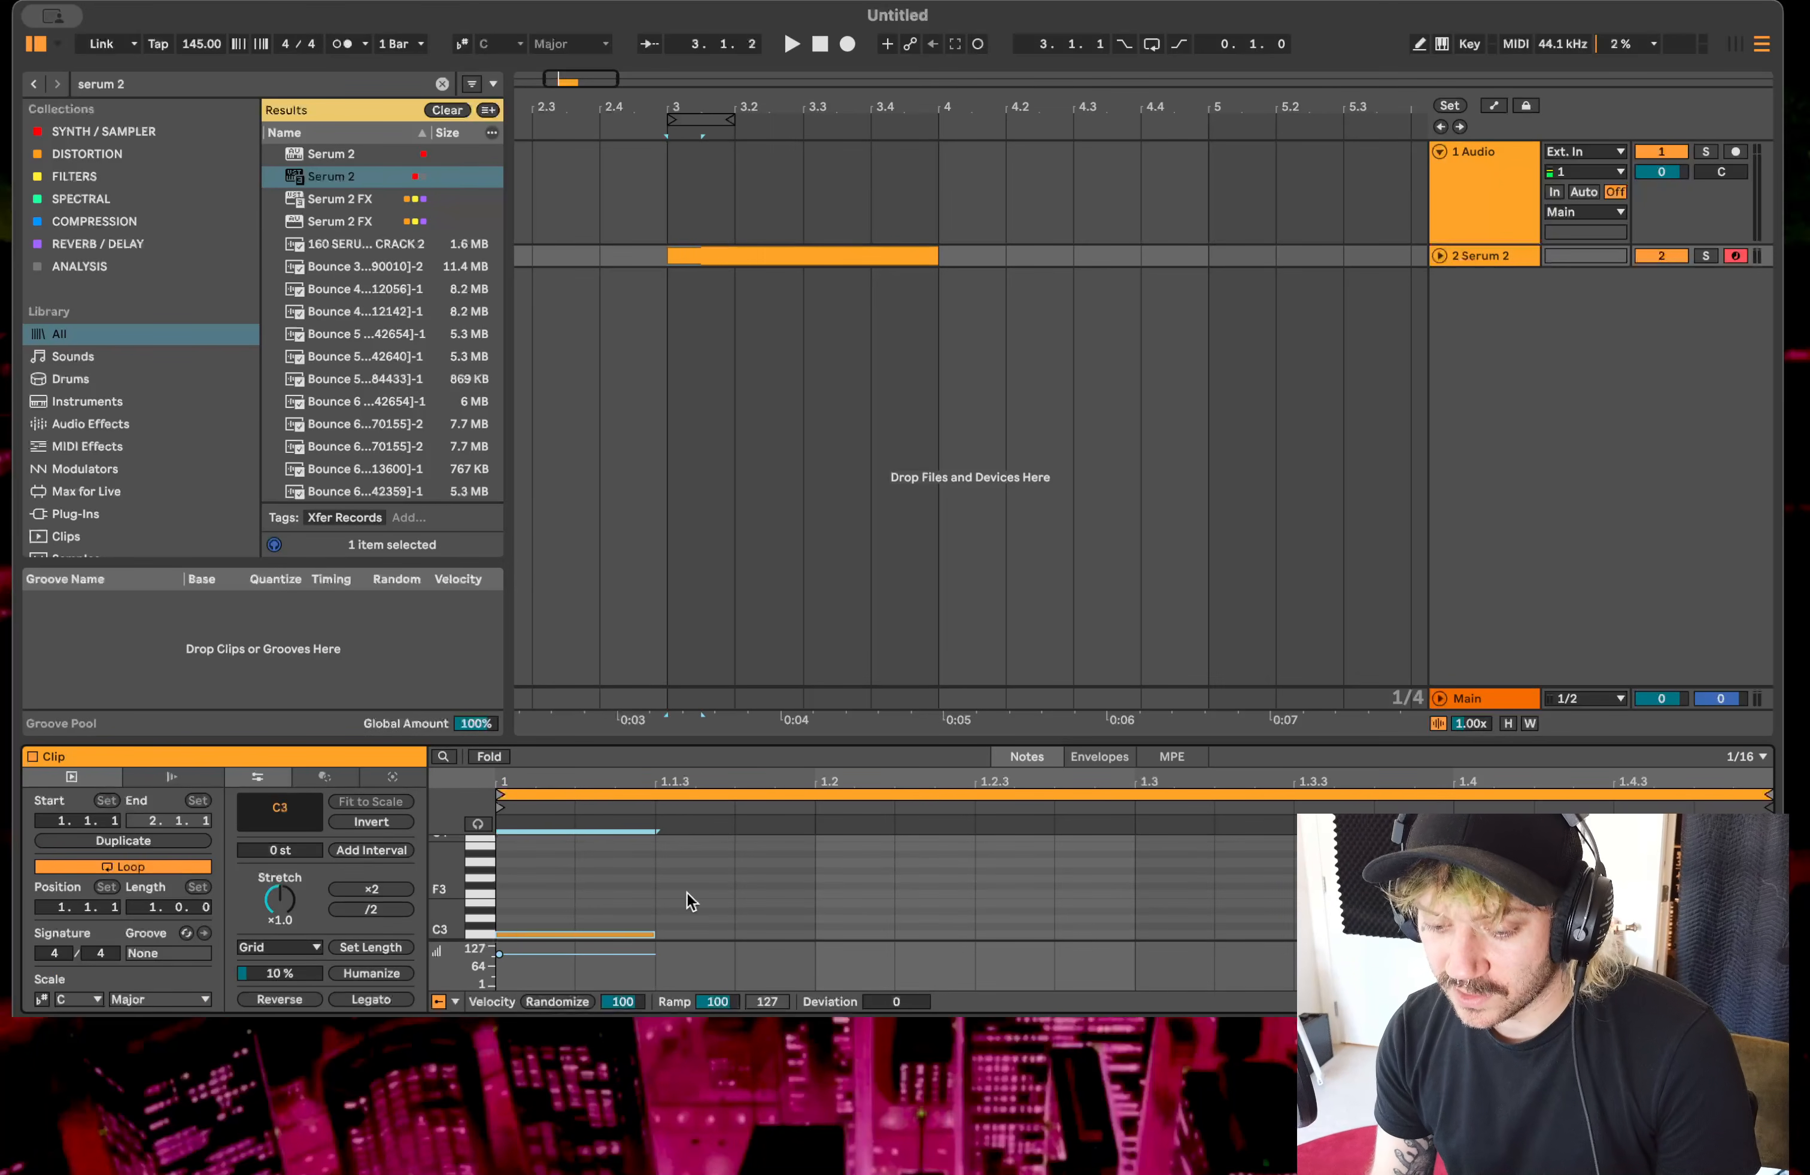
pyautogui.hotkey('shift', 'Down')
pyautogui.hotkey('shift', 'Down')
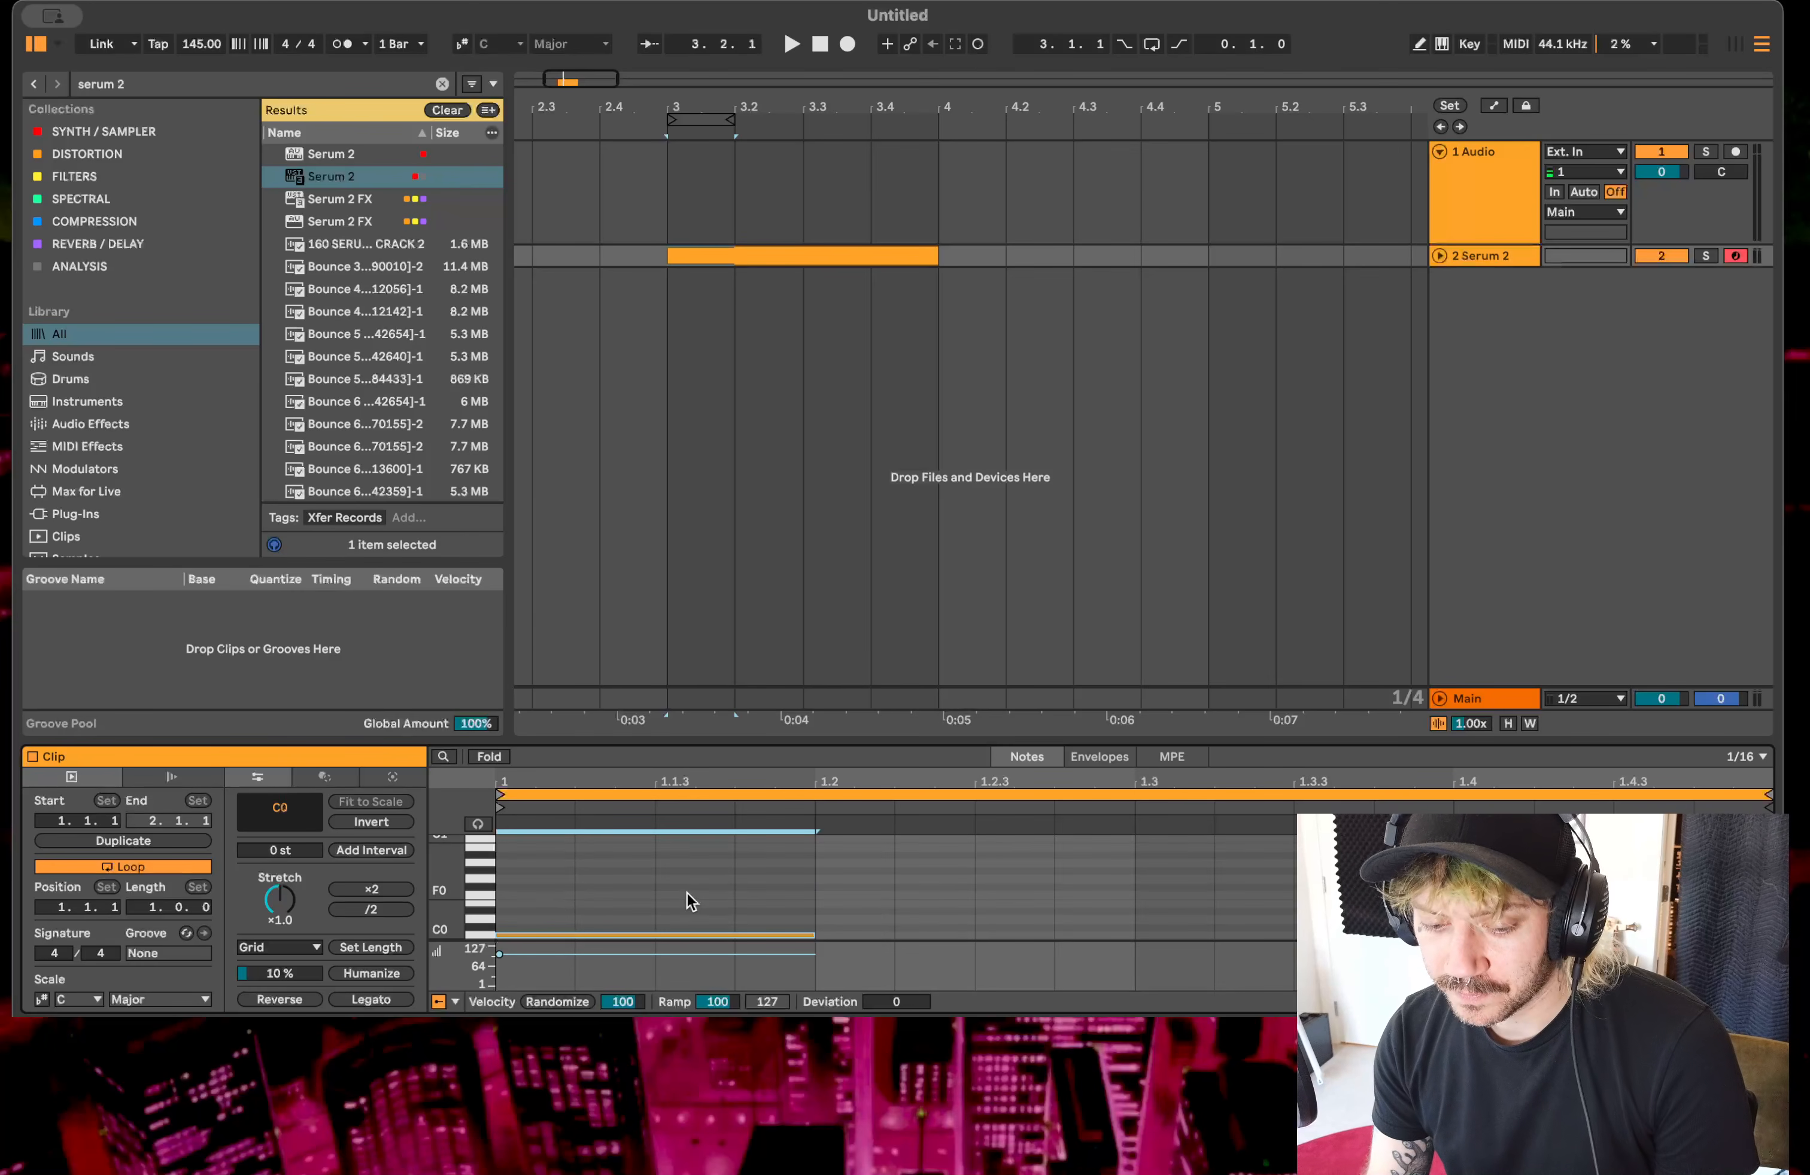
pyautogui.press('space')
pyautogui.press('Up')
pyautogui.press('Up')
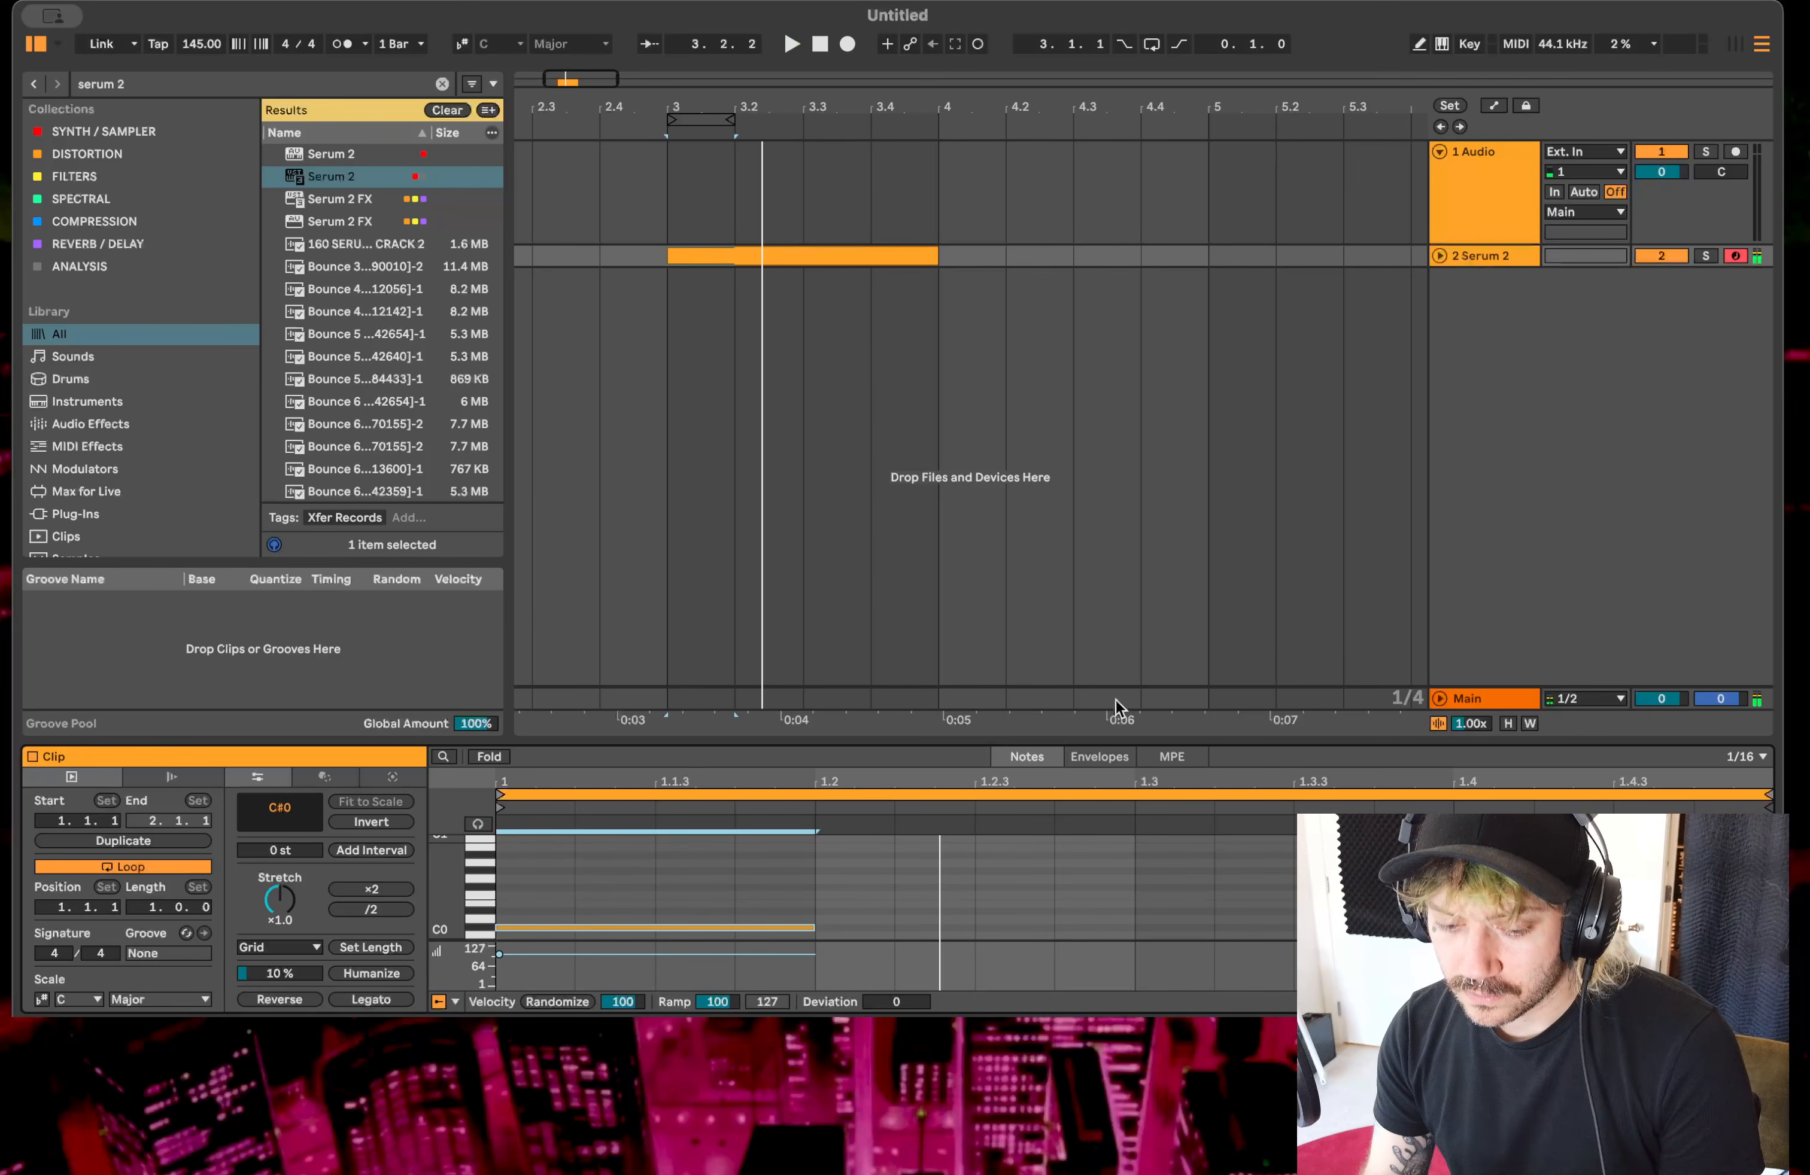
# - Reopen the Serum 2 instrument window and set OSC A's random phase amount to 0
pyautogui.click(1496, 256)
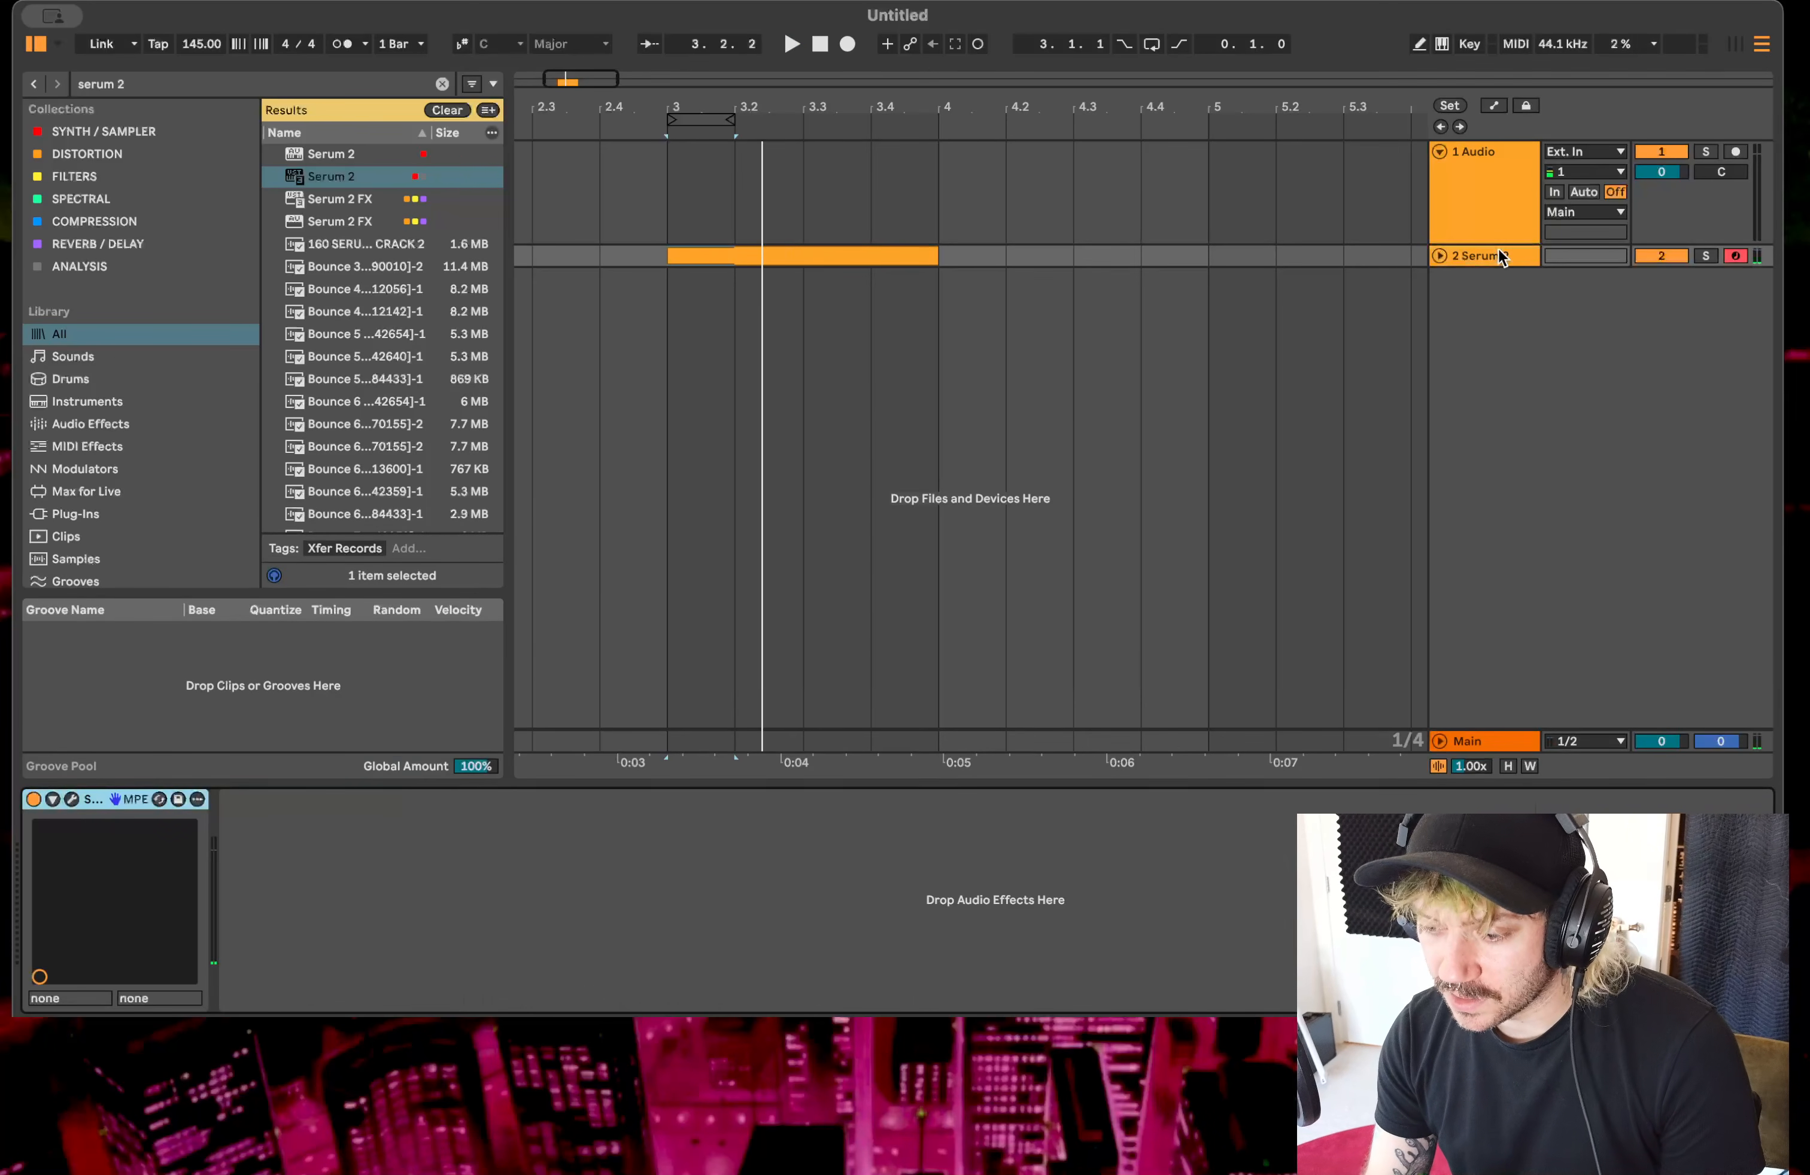
pyautogui.click(69, 800)
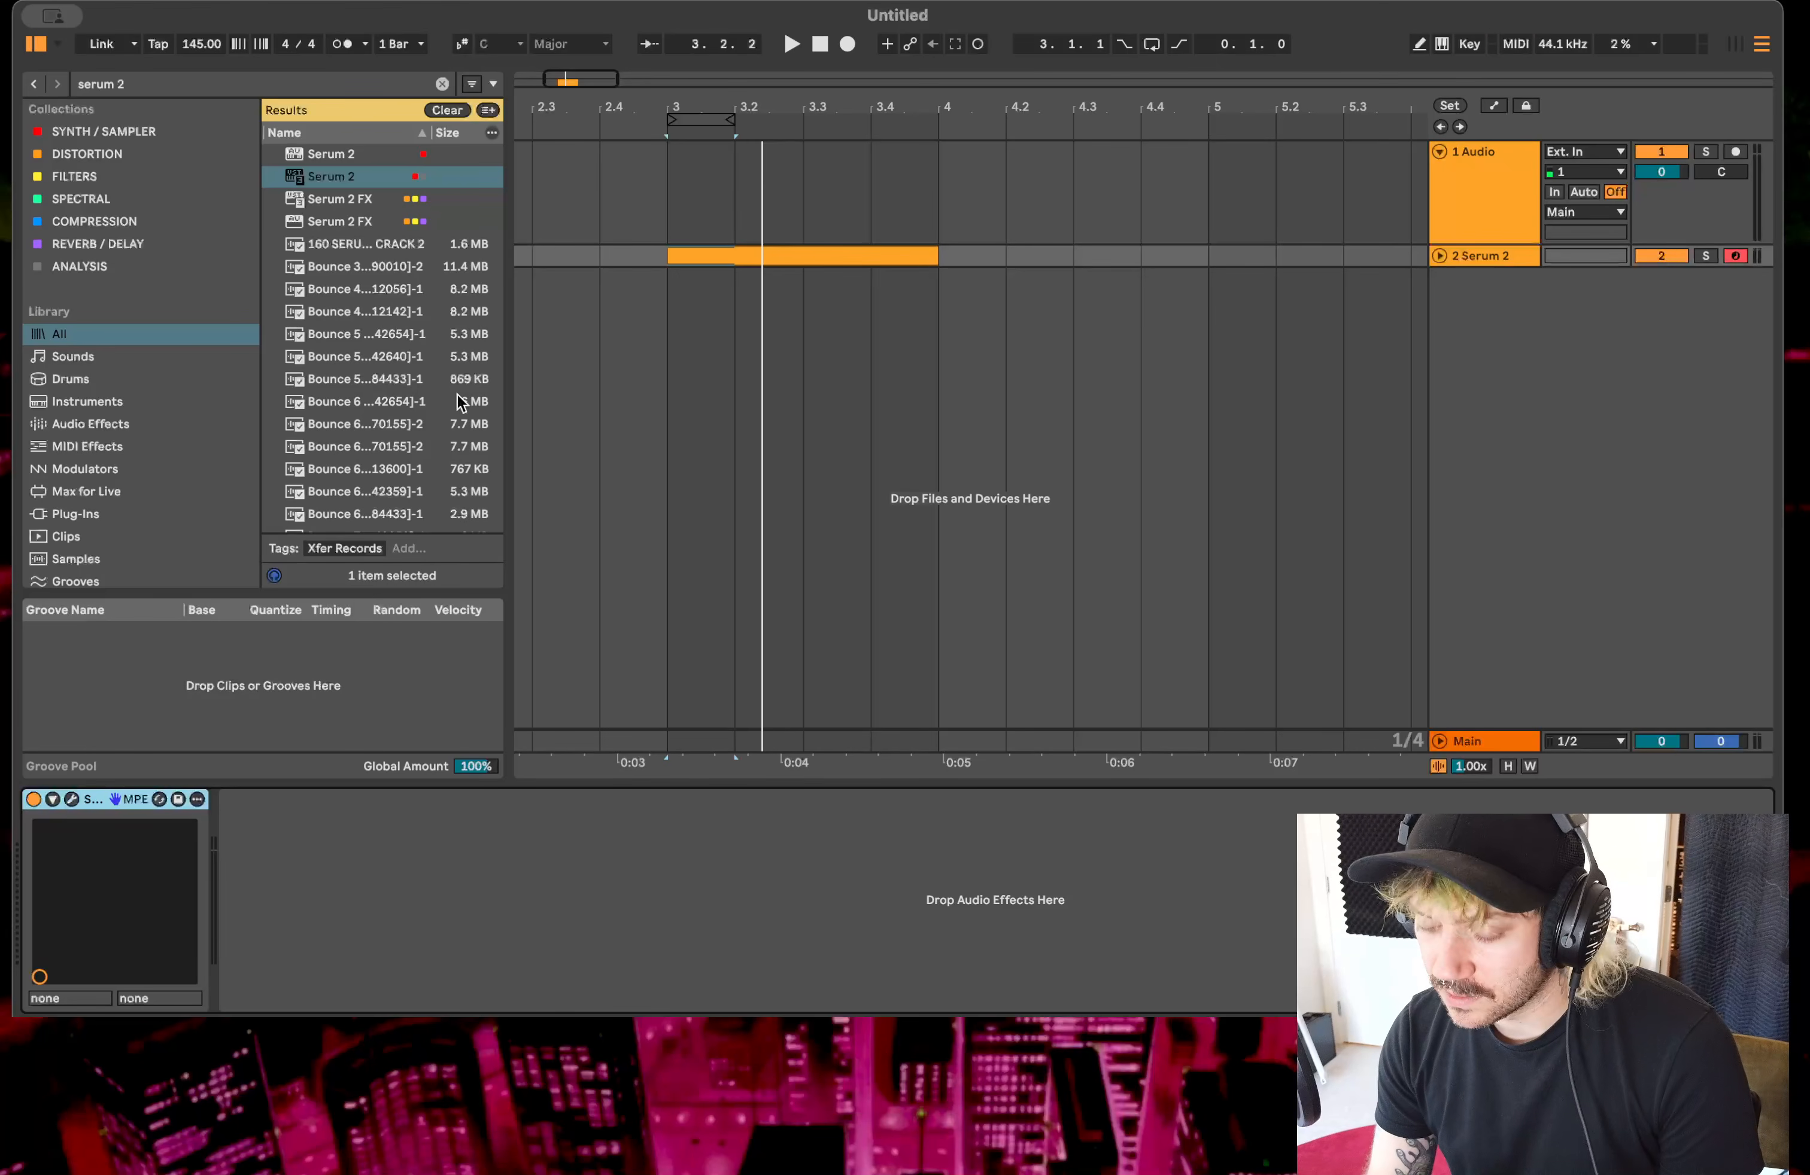
pyautogui.moveTo(397, 379); pyautogui.dragTo(397, 427)
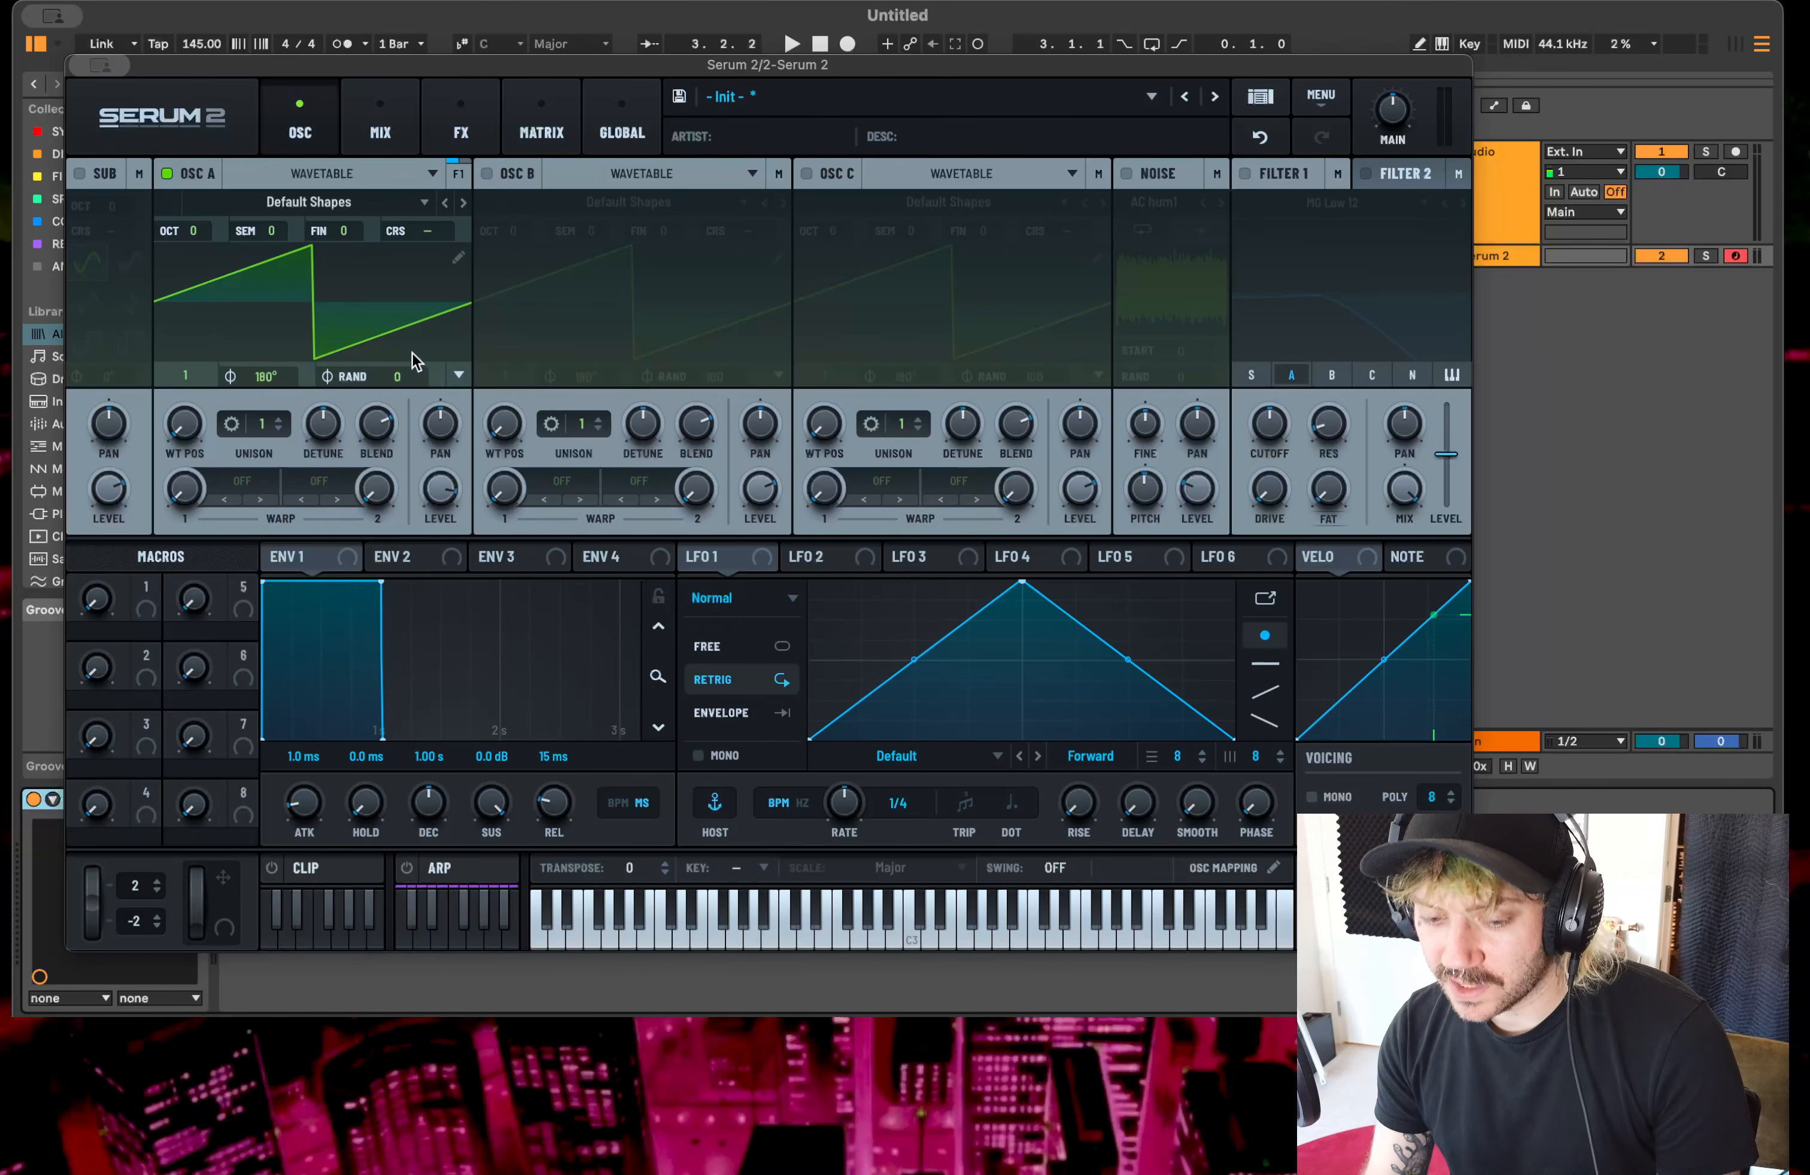
# - Load the Spectral wavetable Reesey Mess 3 [SL] into OSC A
pyautogui.click(306, 202)
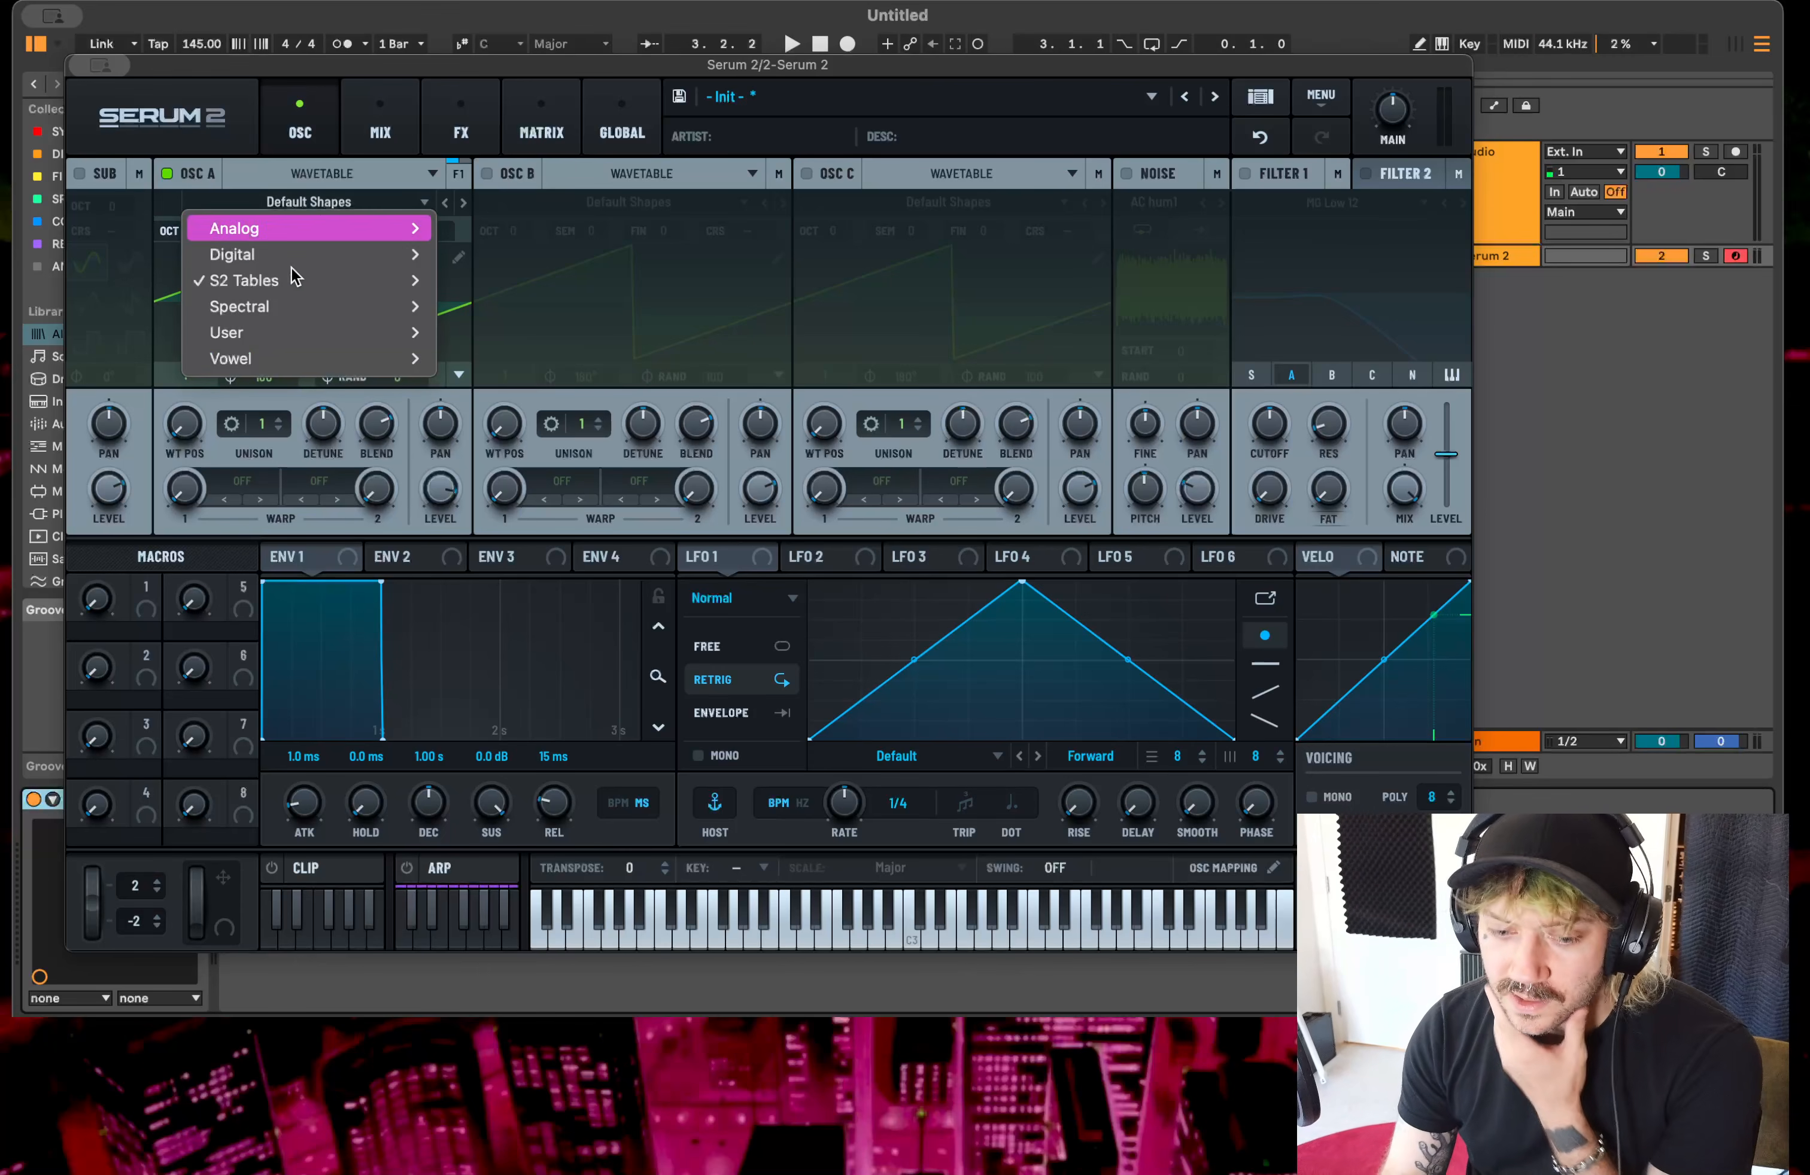
pyautogui.moveTo(275, 310)
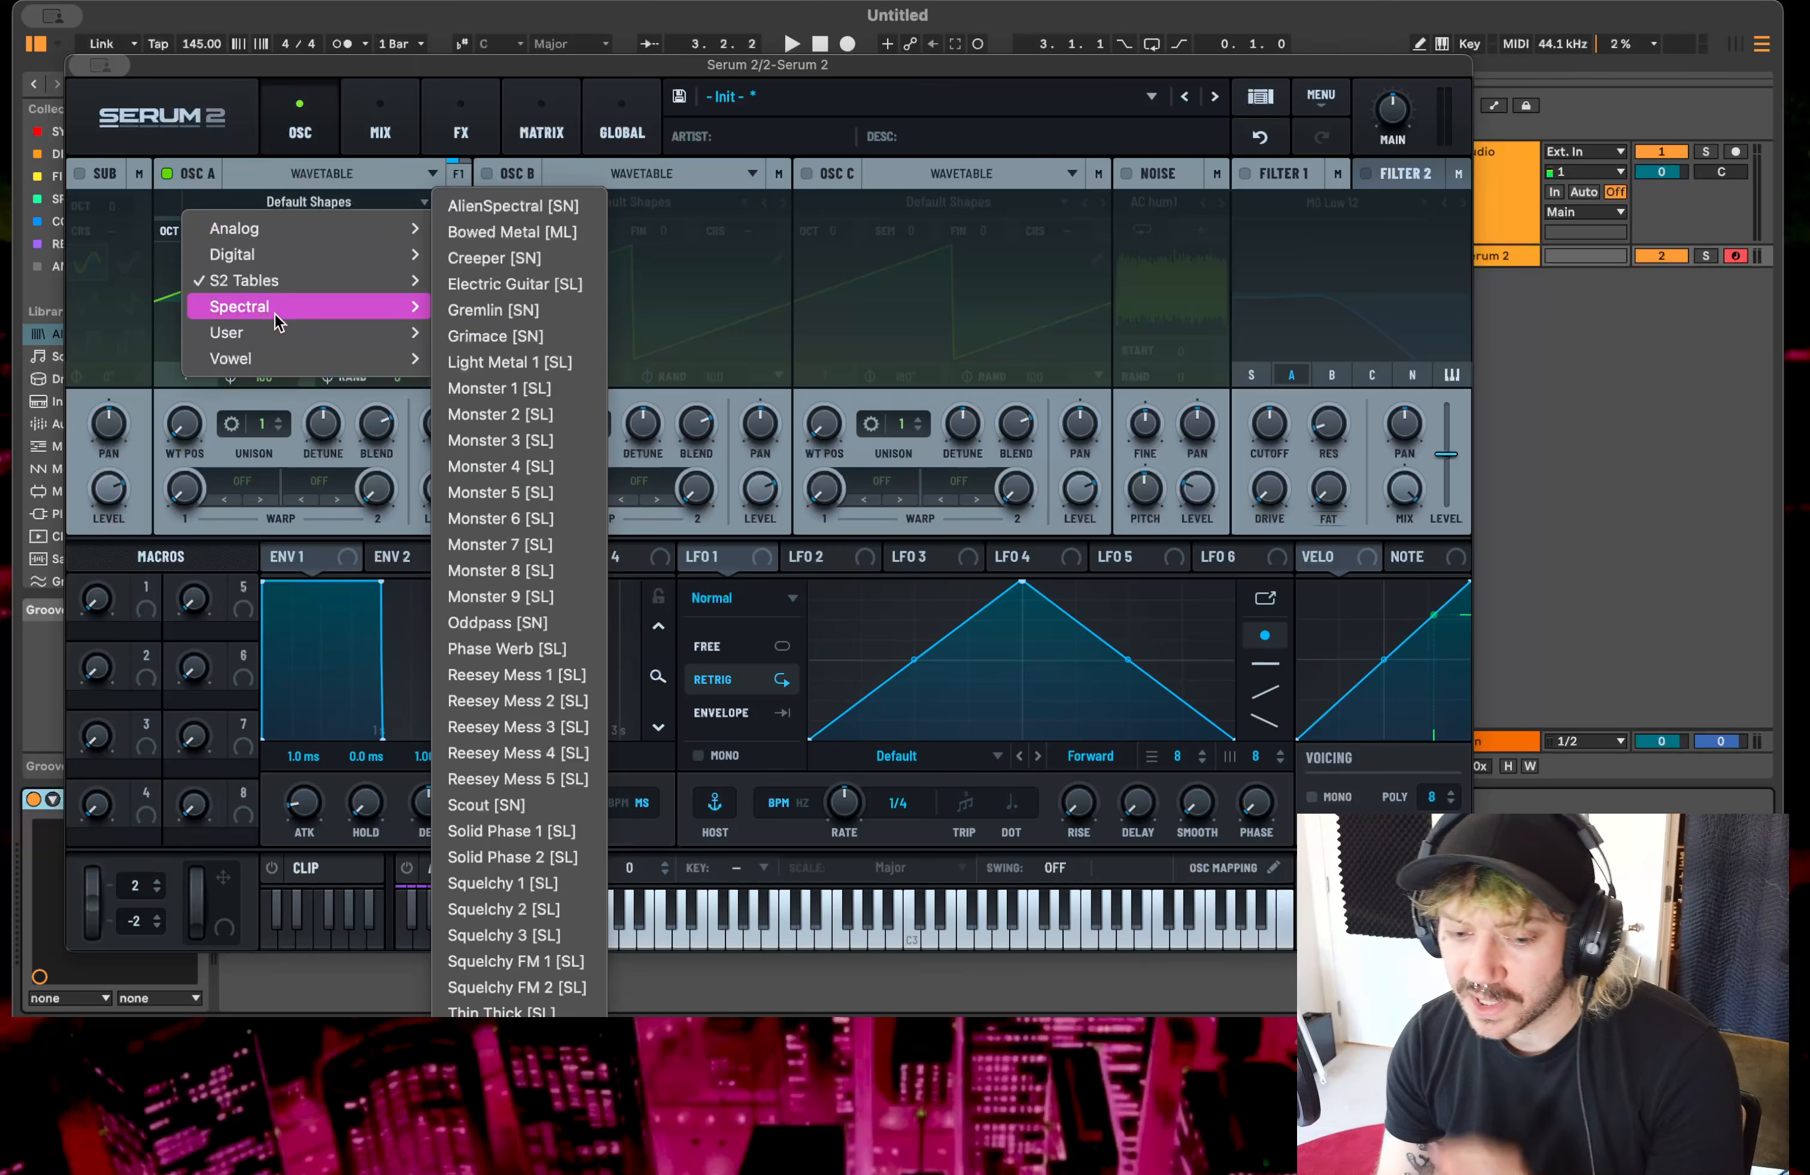
pyautogui.click(535, 730)
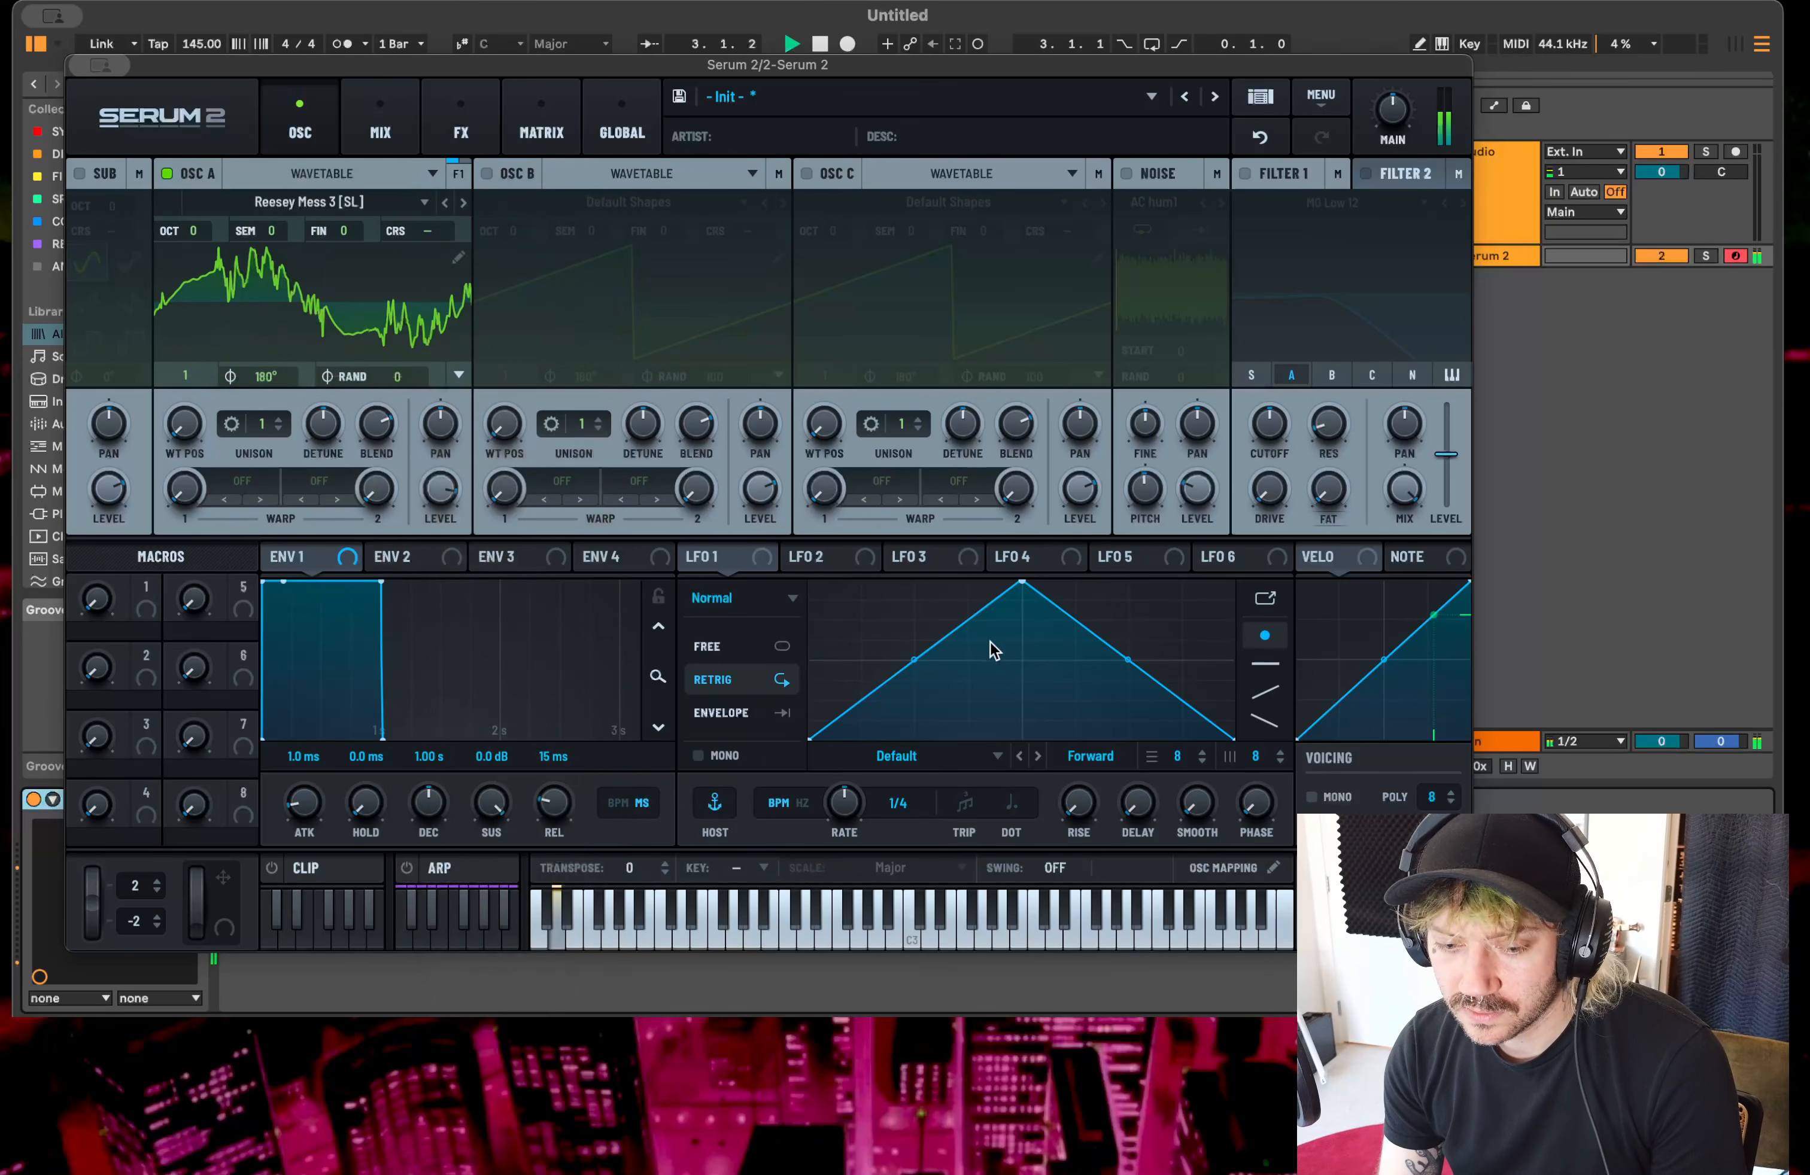
# - Set OSC A's wavetable position to 93, assign LFO 1 to modulate it and audition the sound
pyautogui.moveTo(202, 428); pyautogui.dragTo(165, 319)
pyautogui.moveTo(763, 559); pyautogui.dragTo(160, 479)
pyautogui.press('space')
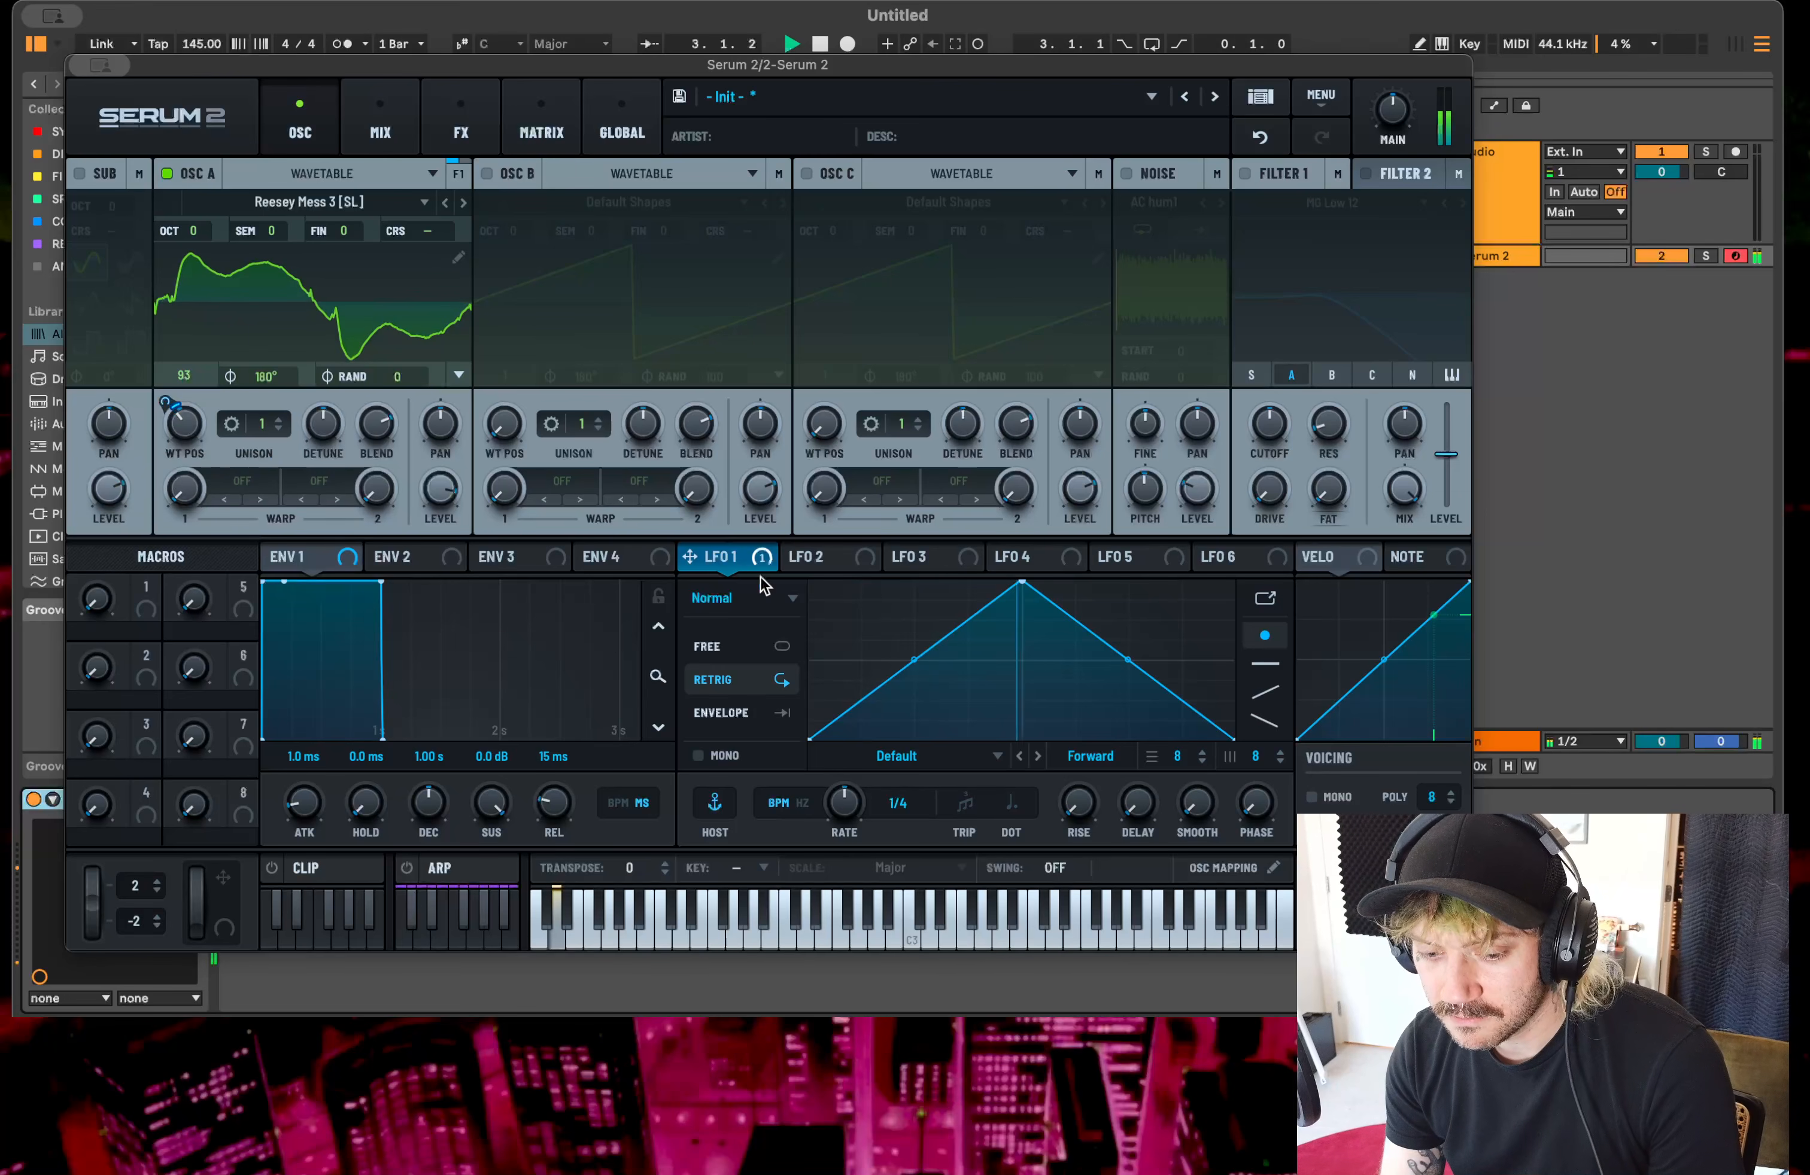
pyautogui.press('space')
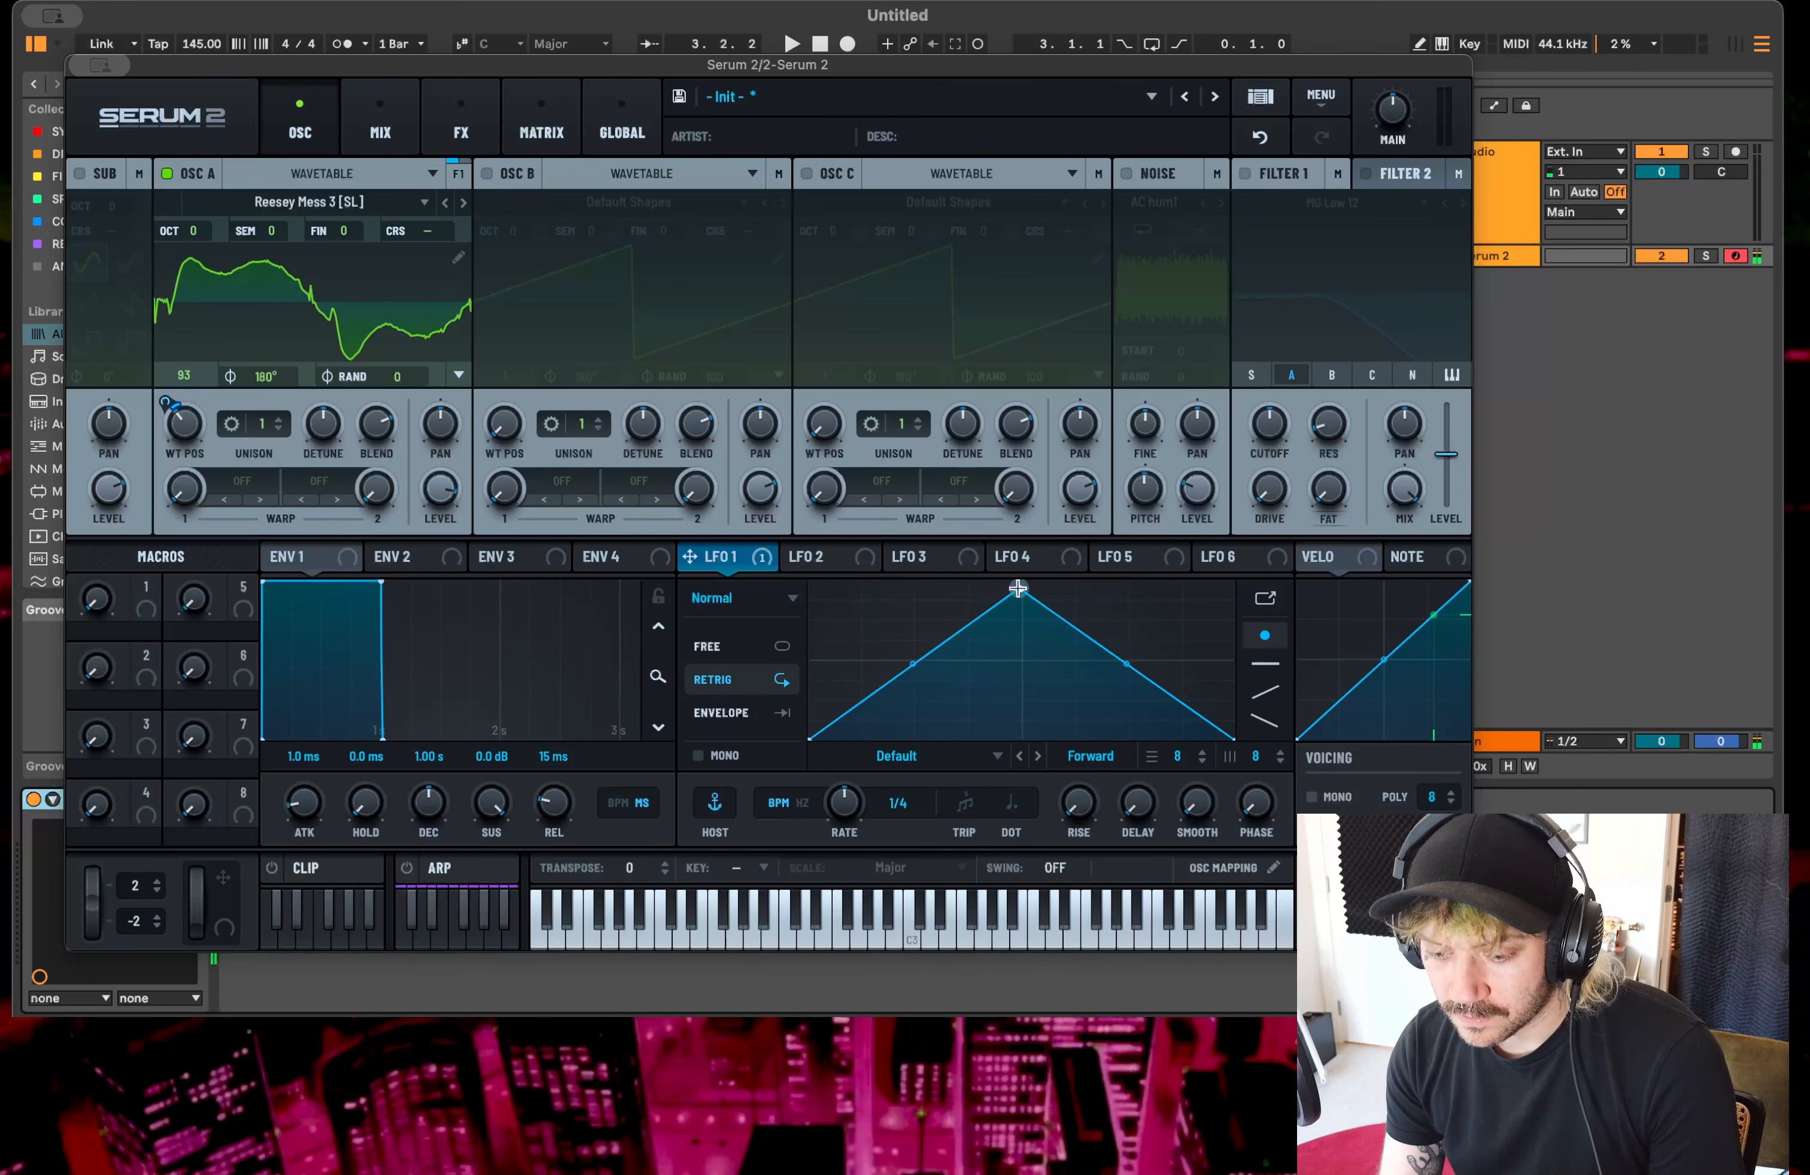
# - Move LFO 1's peak close to the end of its cycle and increase its modulation amount on OSC A's wavetable position
pyautogui.moveTo(1022, 584); pyautogui.dragTo(1183, 582)
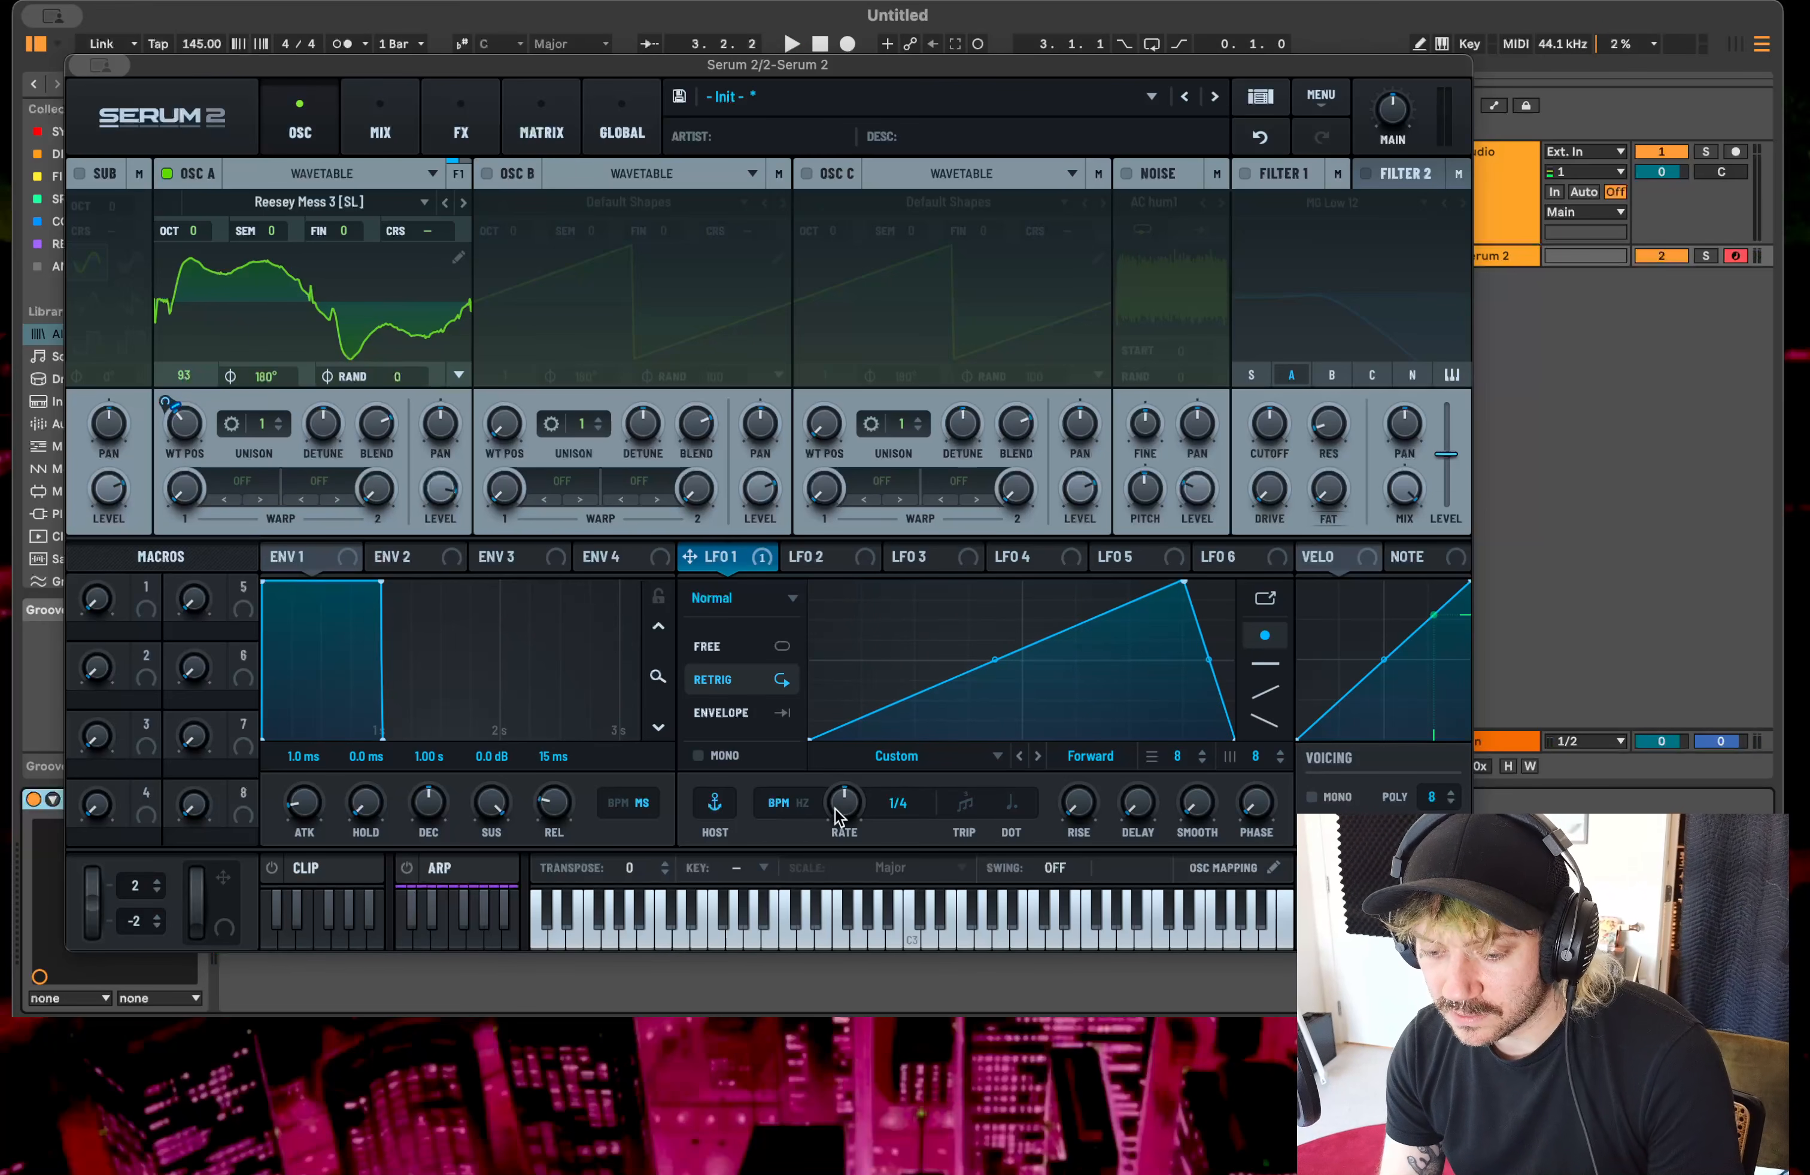
pyautogui.moveTo(164, 402); pyautogui.dragTo(169, 383)
pyautogui.press('space')
pyautogui.press('space')
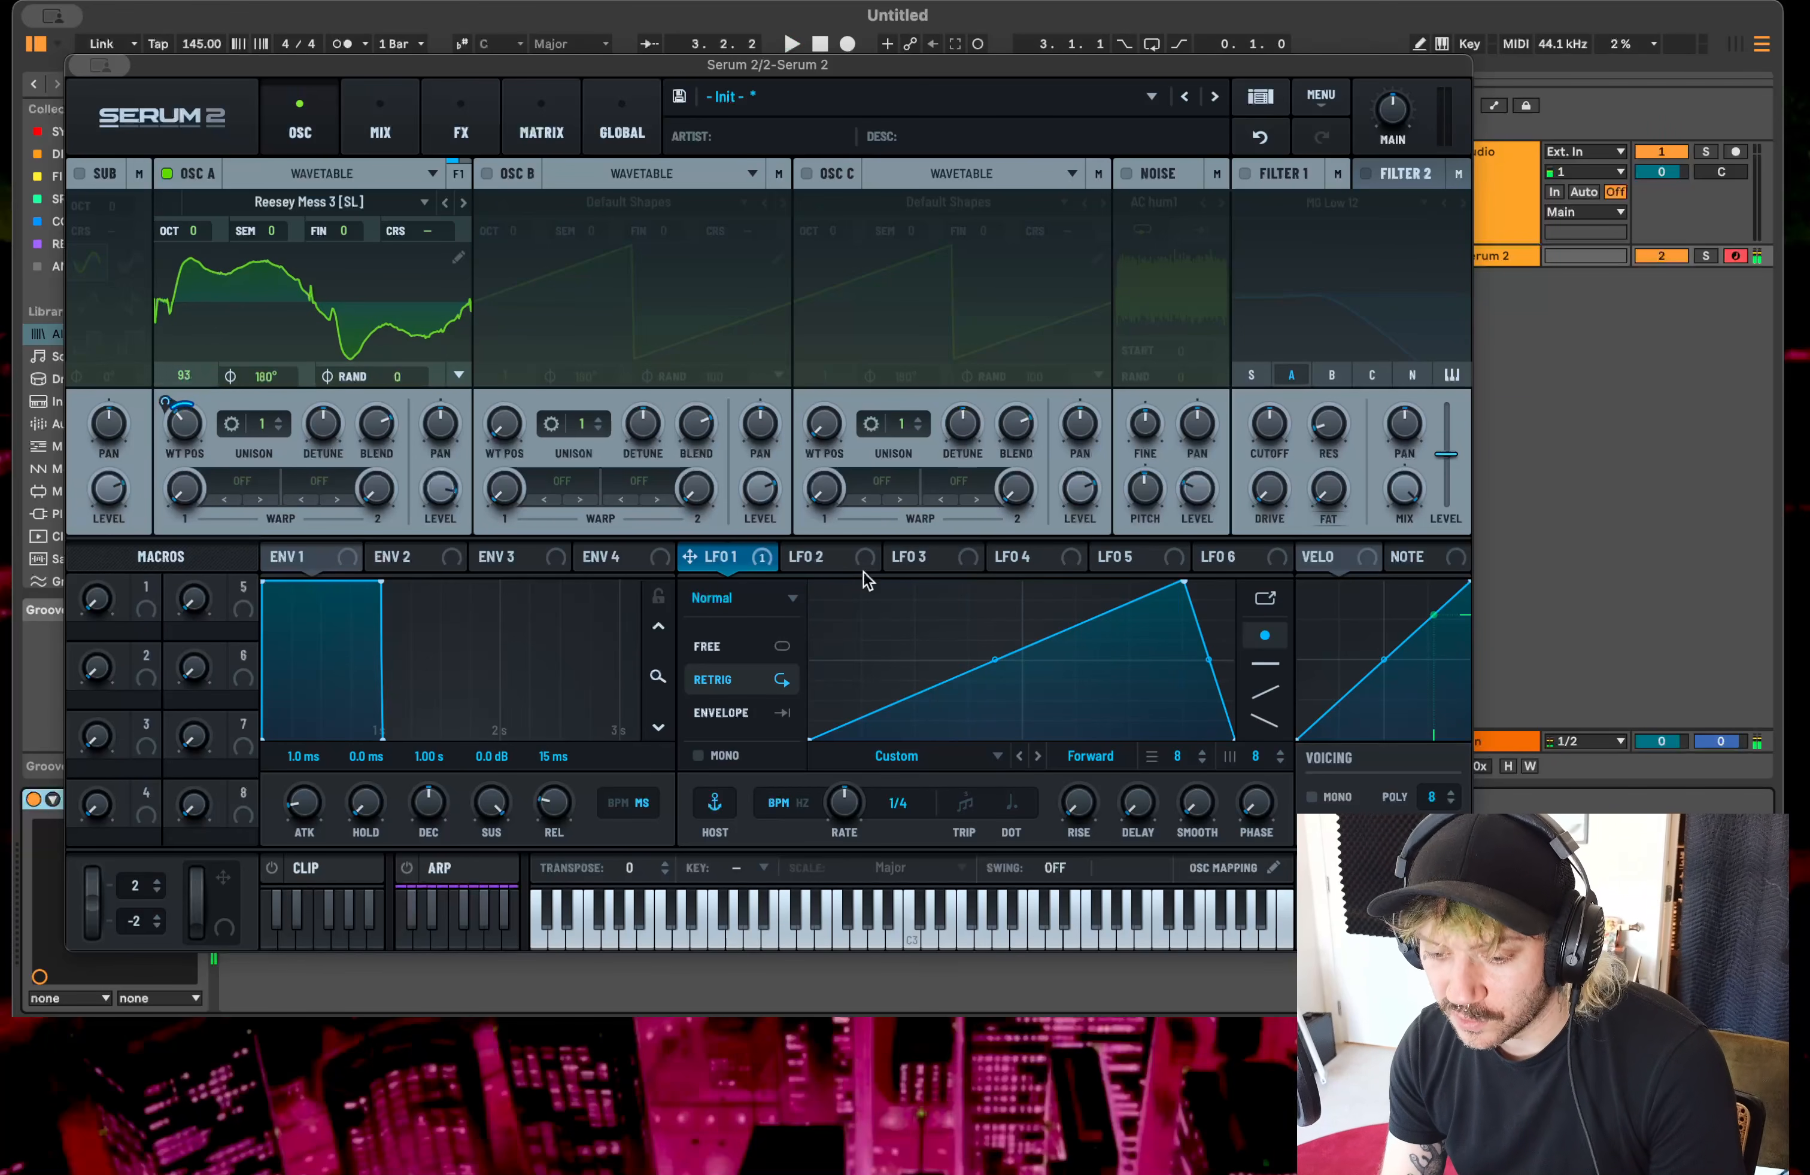
# - Enable Filter 1, switch it to the Misc Reverb type and adjust its cutoff to about 131 Hz
pyautogui.click(1243, 175)
pyautogui.click(1319, 203)
pyautogui.moveTo(1306, 307)
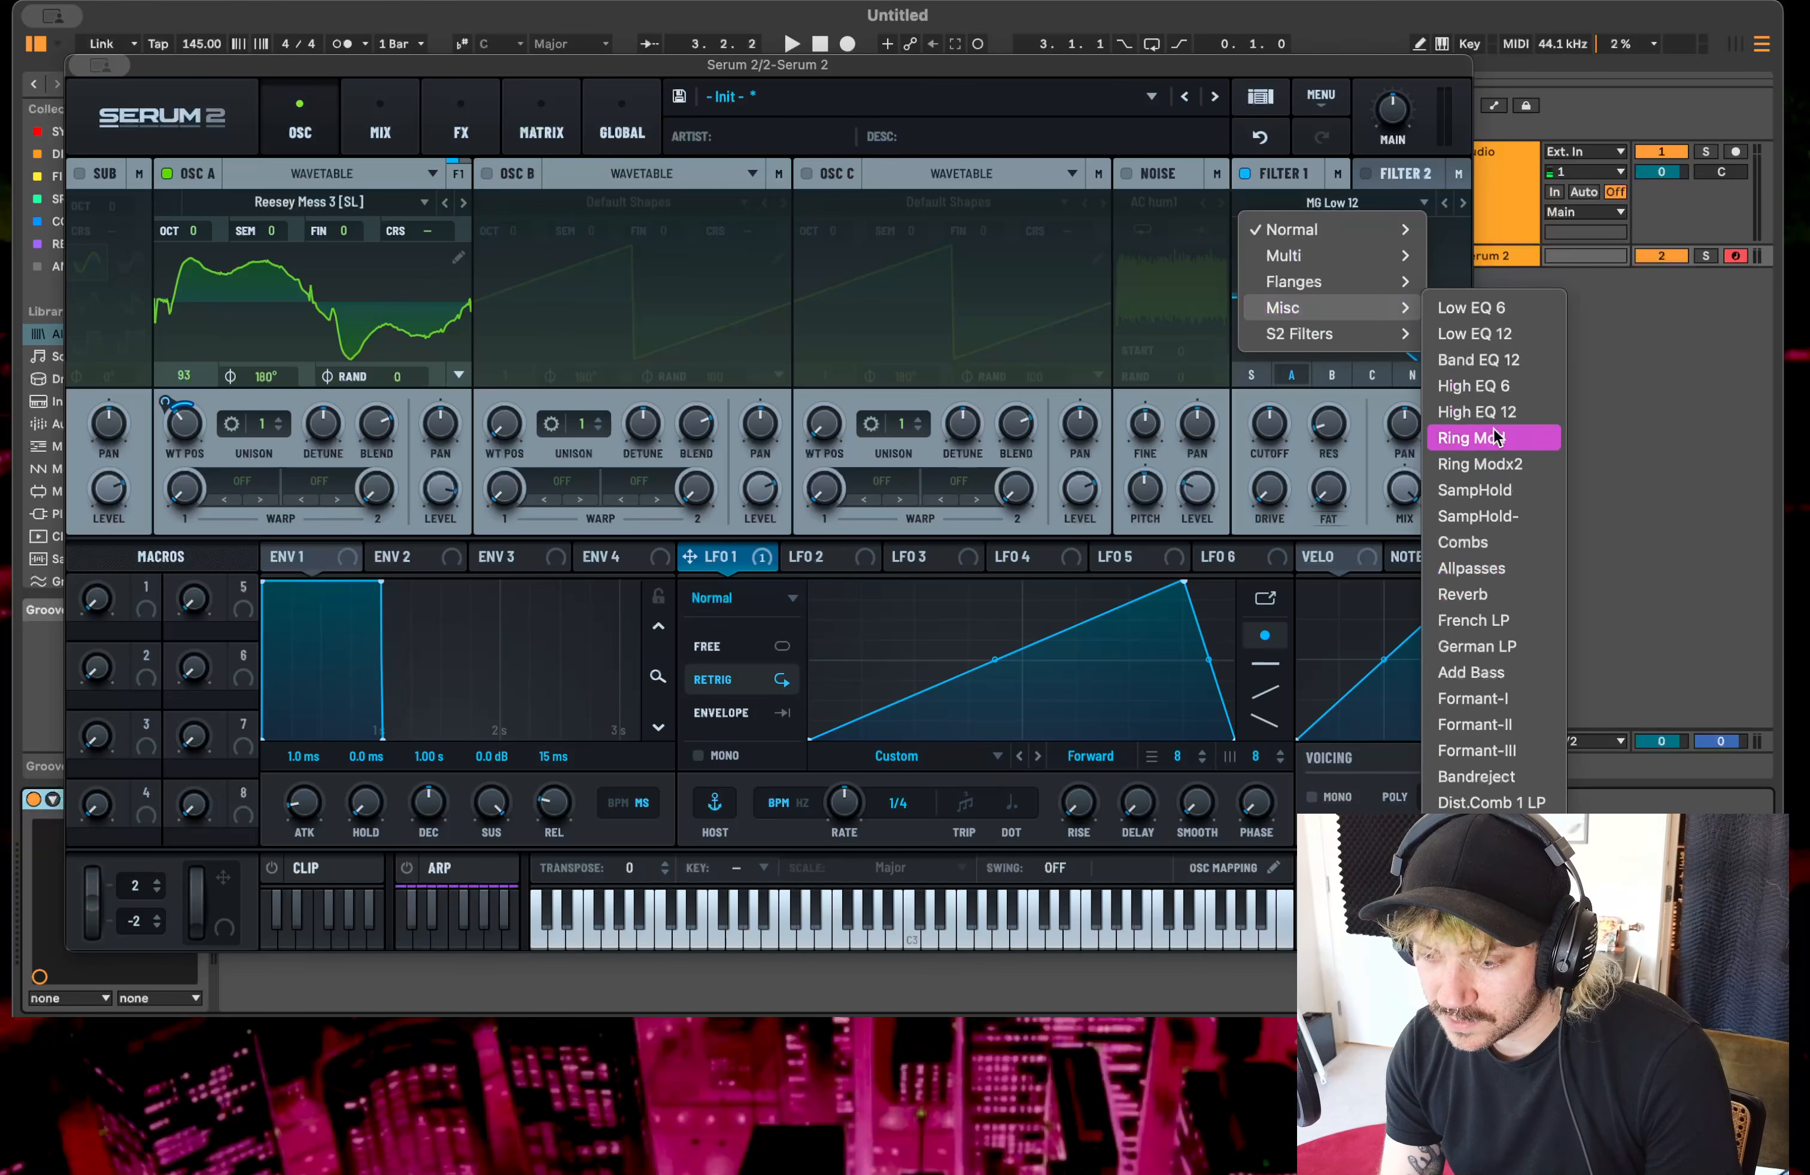
pyautogui.click(1473, 594)
pyautogui.moveTo(1288, 452)
pyautogui.mouseDown()
pyautogui.moveTo(1274, 518)
pyautogui.moveTo(1271, 473)
pyautogui.mouseUp()
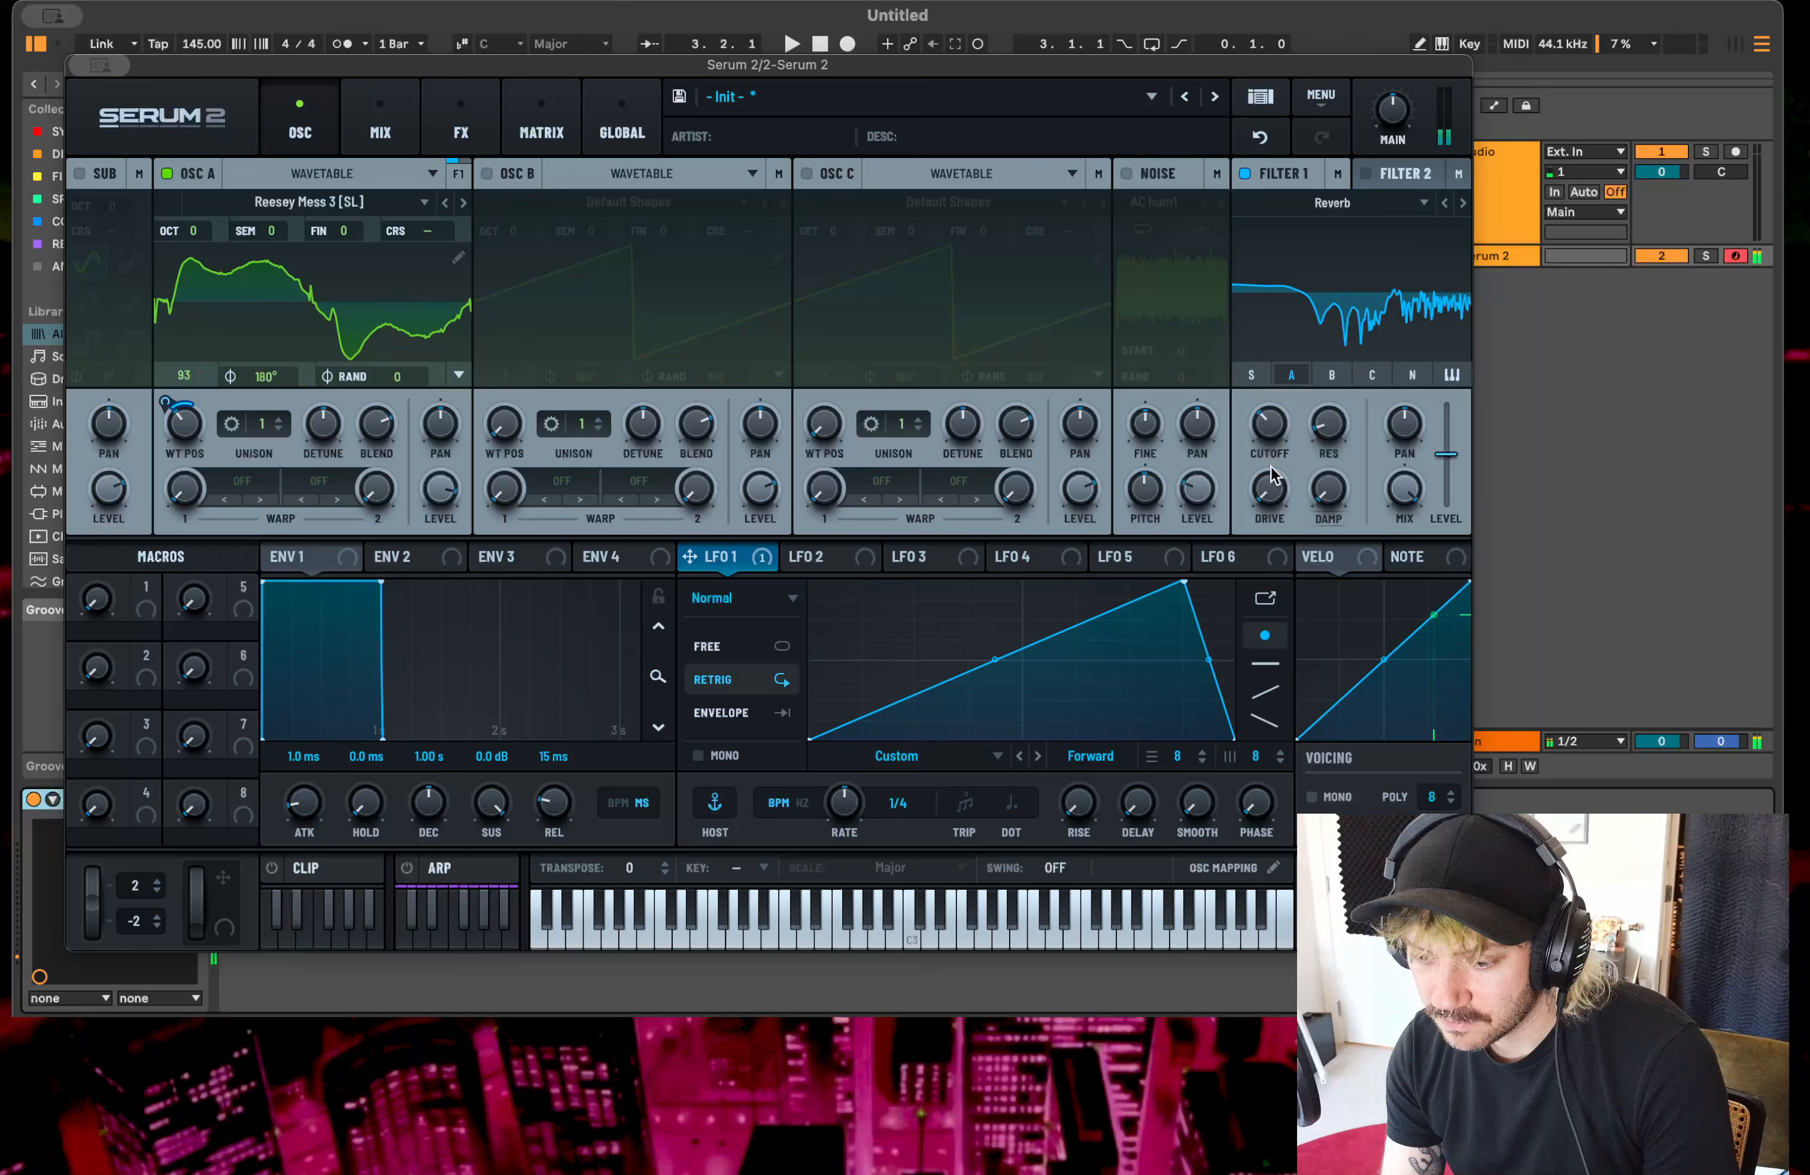
# - Assign LFO 1 to Filter 1's cutoff and audition the modulation with repeated playback
pyautogui.moveTo(763, 569); pyautogui.dragTo(1260, 402)
pyautogui.press('space')
pyautogui.press('space')
pyautogui.press('space')
pyautogui.press('space')
pyautogui.press('space')
pyautogui.press('space')
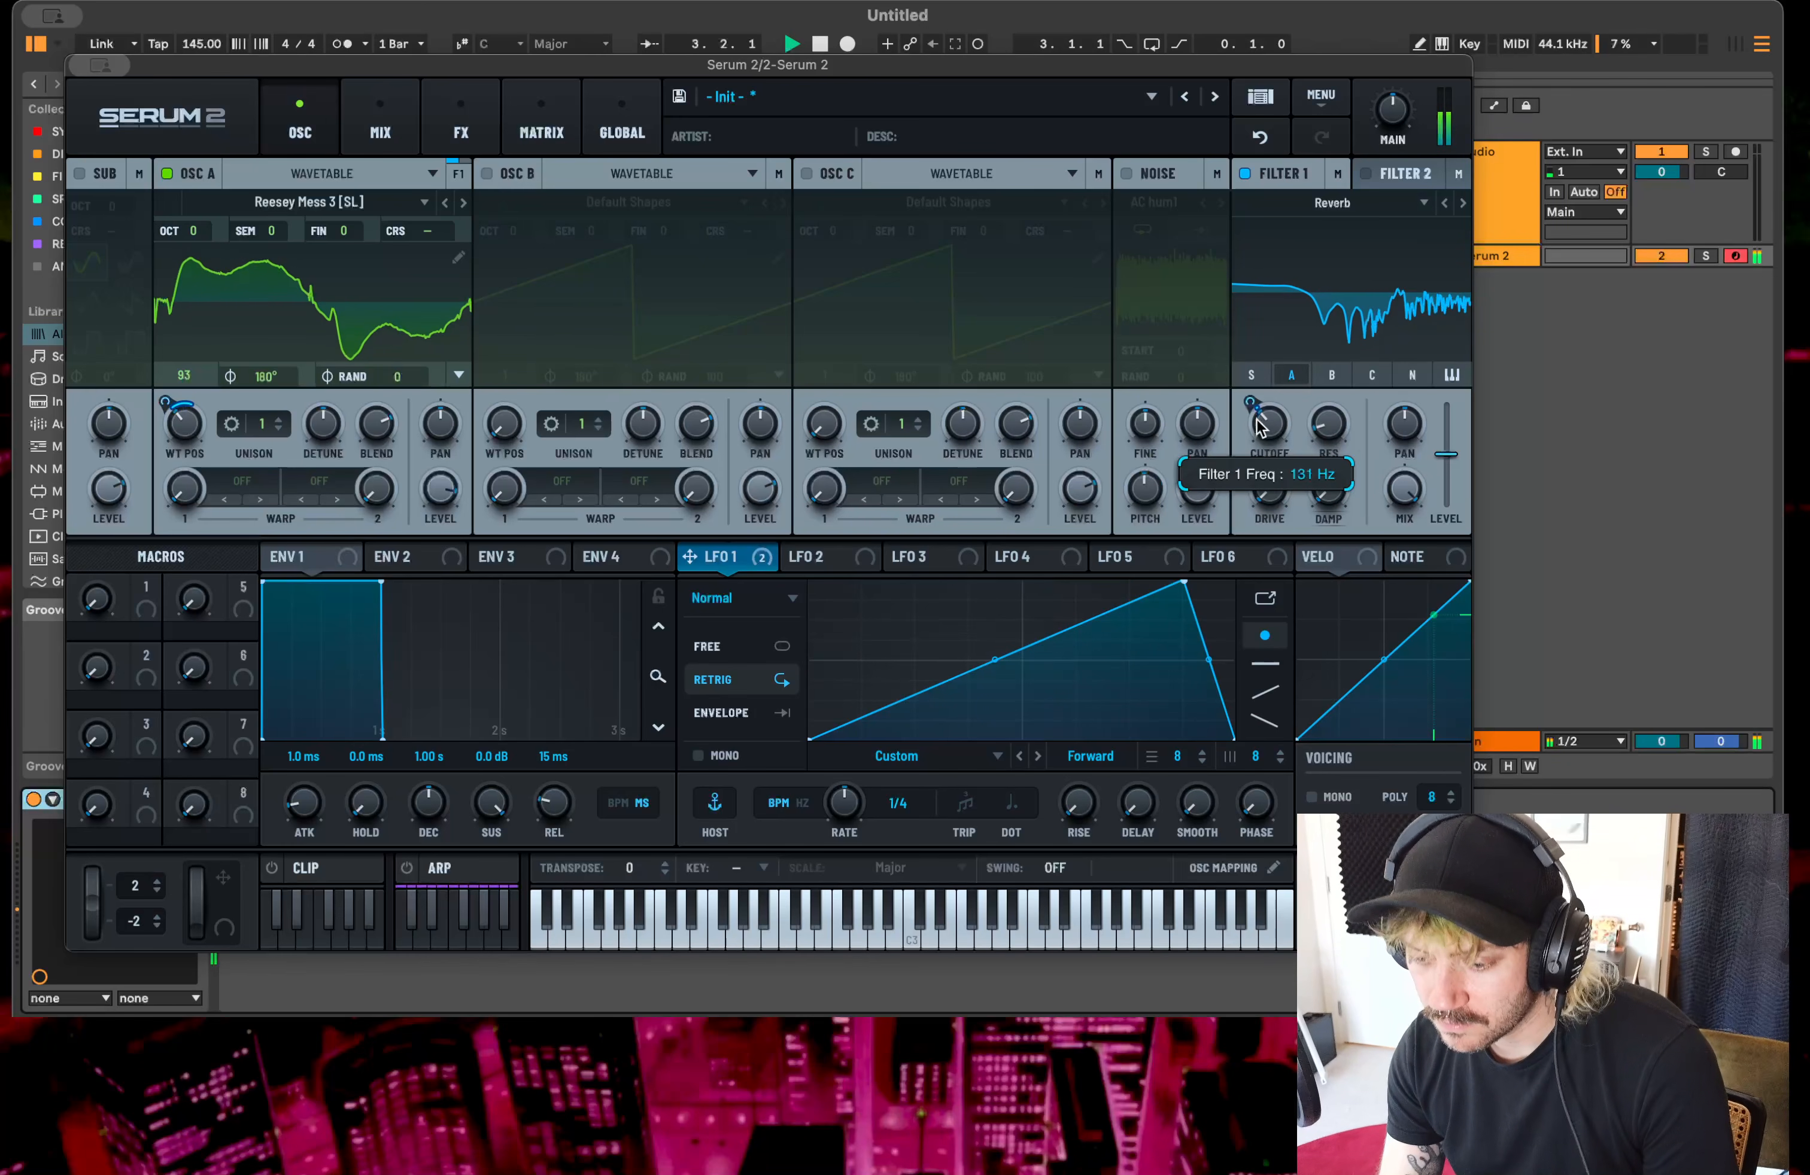
# - Assign ENV 2 to Filter 1's cutoff, with sustain fully down and a 120 ms decay, and audition it
pyautogui.click(439, 556)
pyautogui.moveTo(438, 555); pyautogui.dragTo(1268, 422)
pyautogui.moveTo(519, 813); pyautogui.dragTo(519, 871)
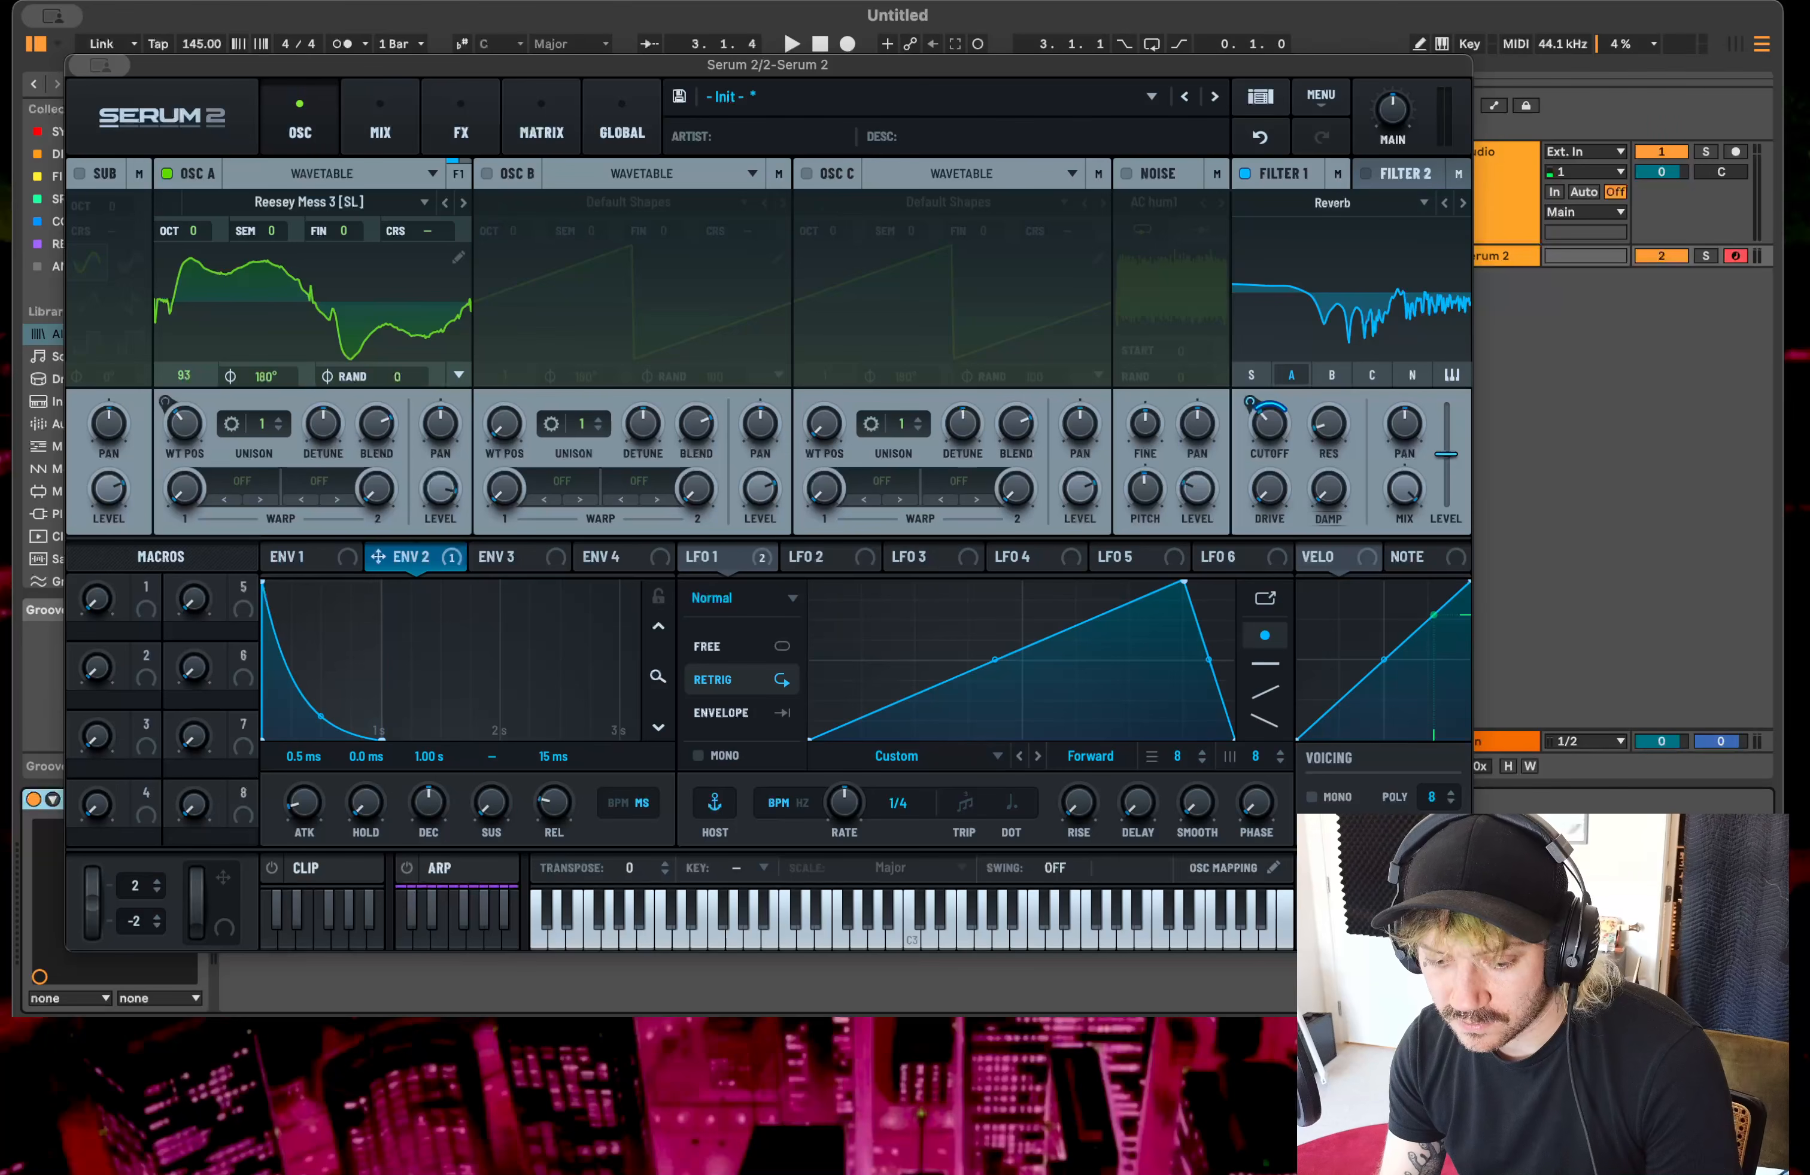
pyautogui.moveTo(428, 805); pyautogui.dragTo(416, 854)
pyautogui.press('space')
pyautogui.press('space')
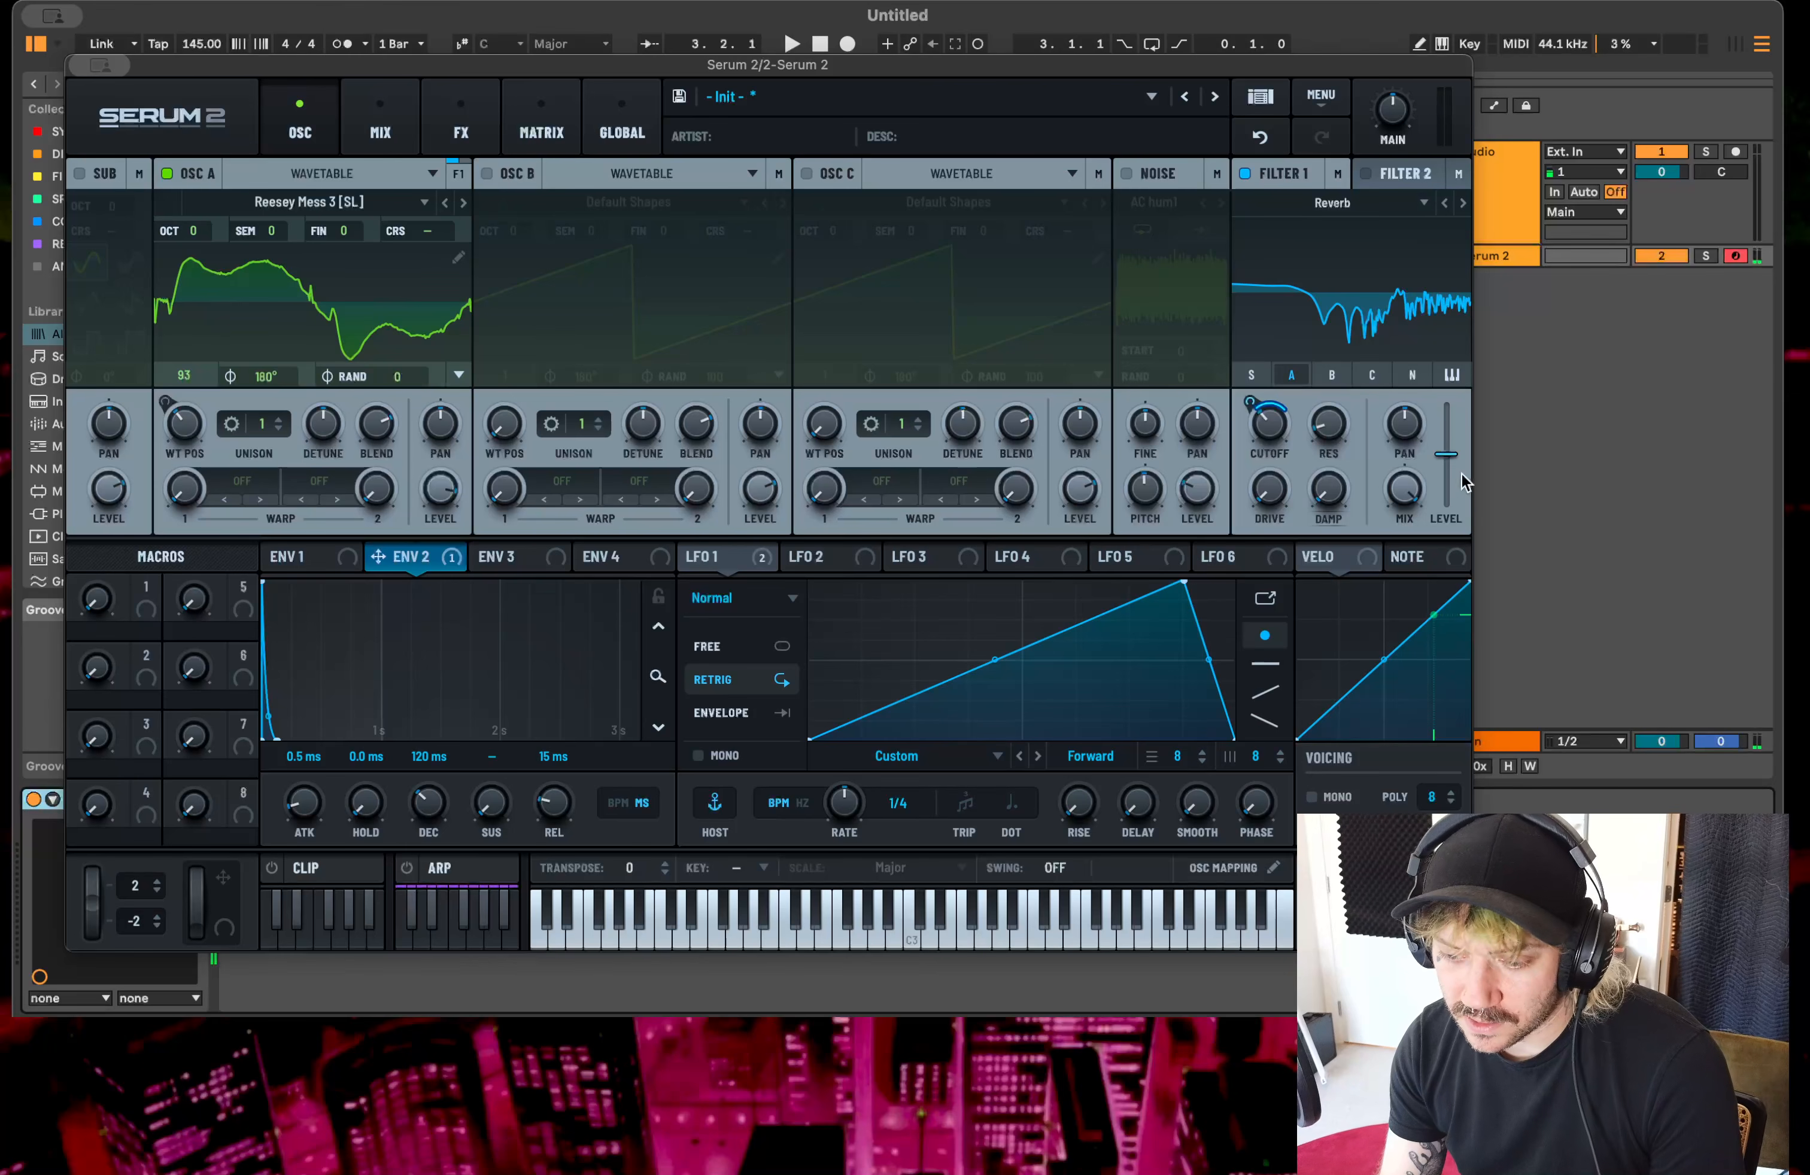
pyautogui.press('space')
pyautogui.press('space')
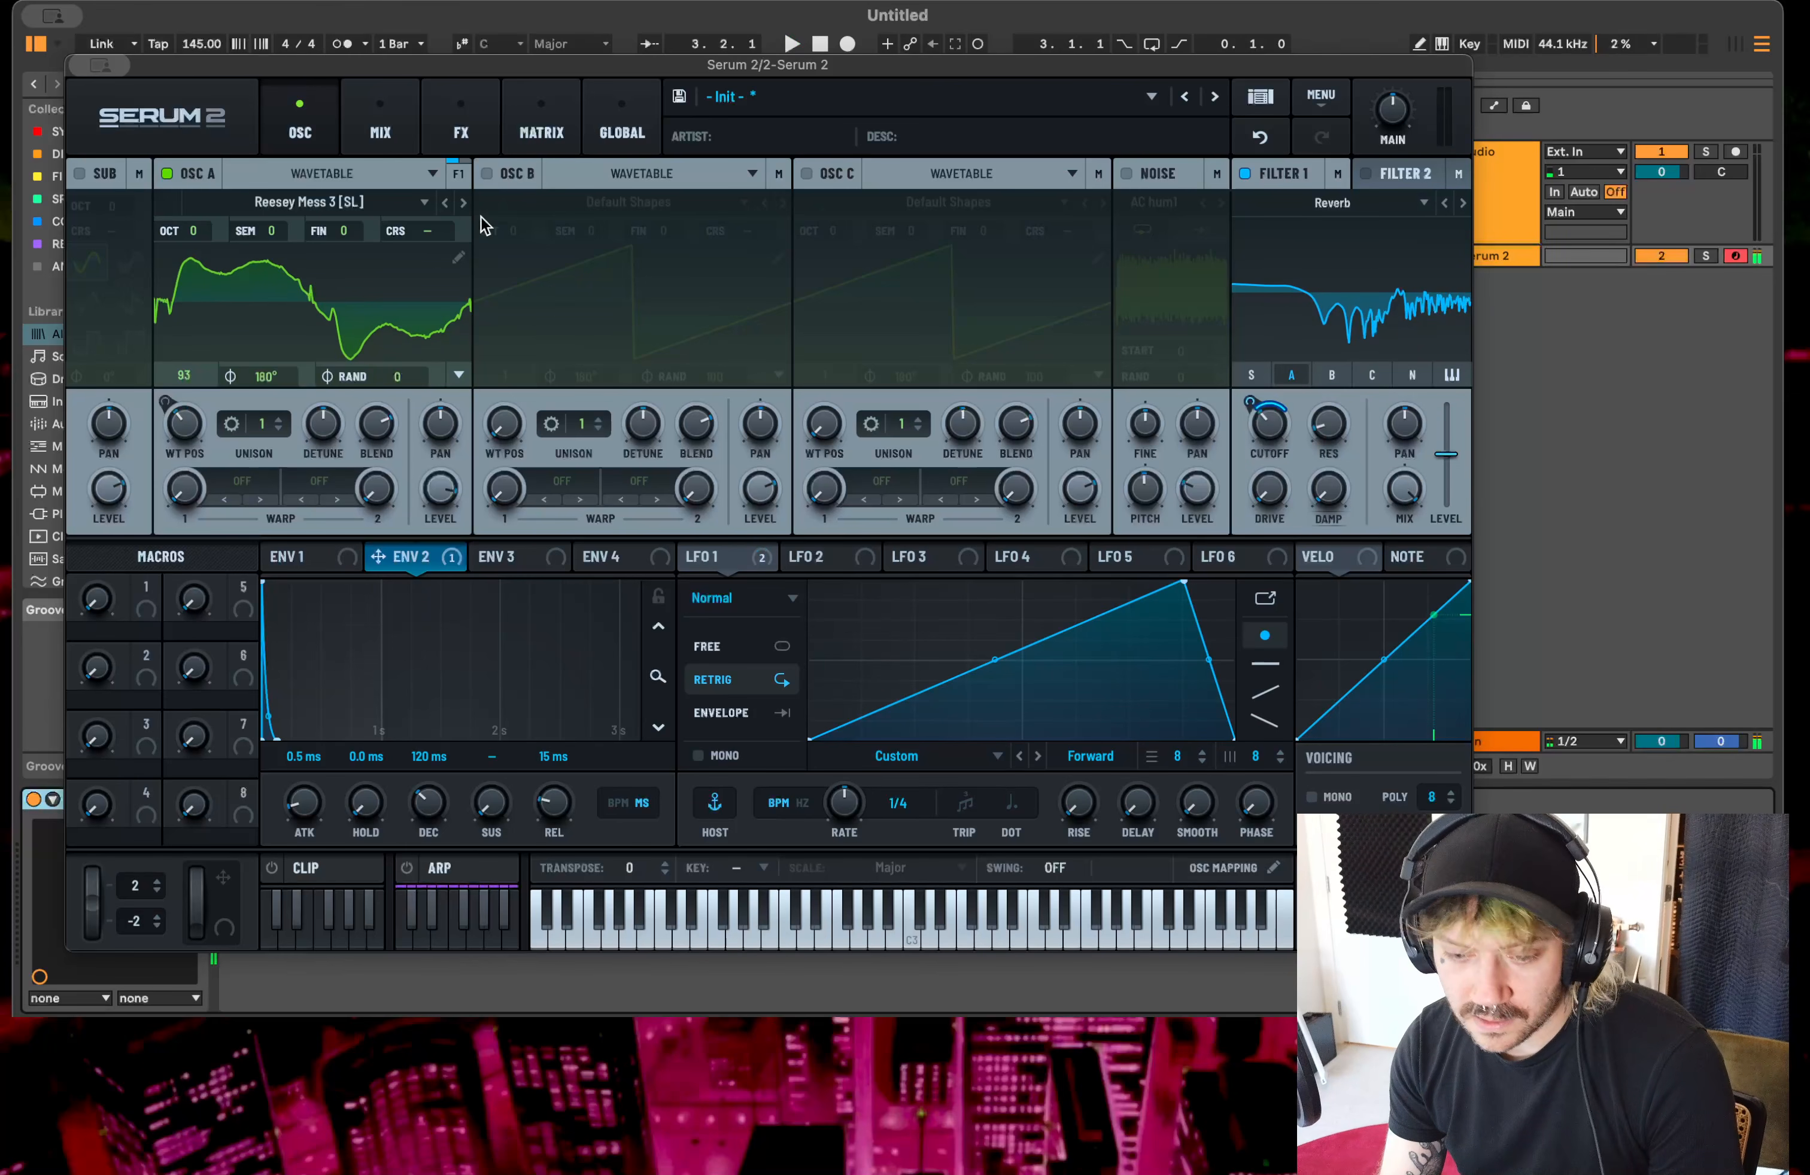
# - Add a Filter effect to the main FX chain and set its type to the S2 filter Diffusor
pyautogui.click(450, 138)
pyautogui.click(85, 214)
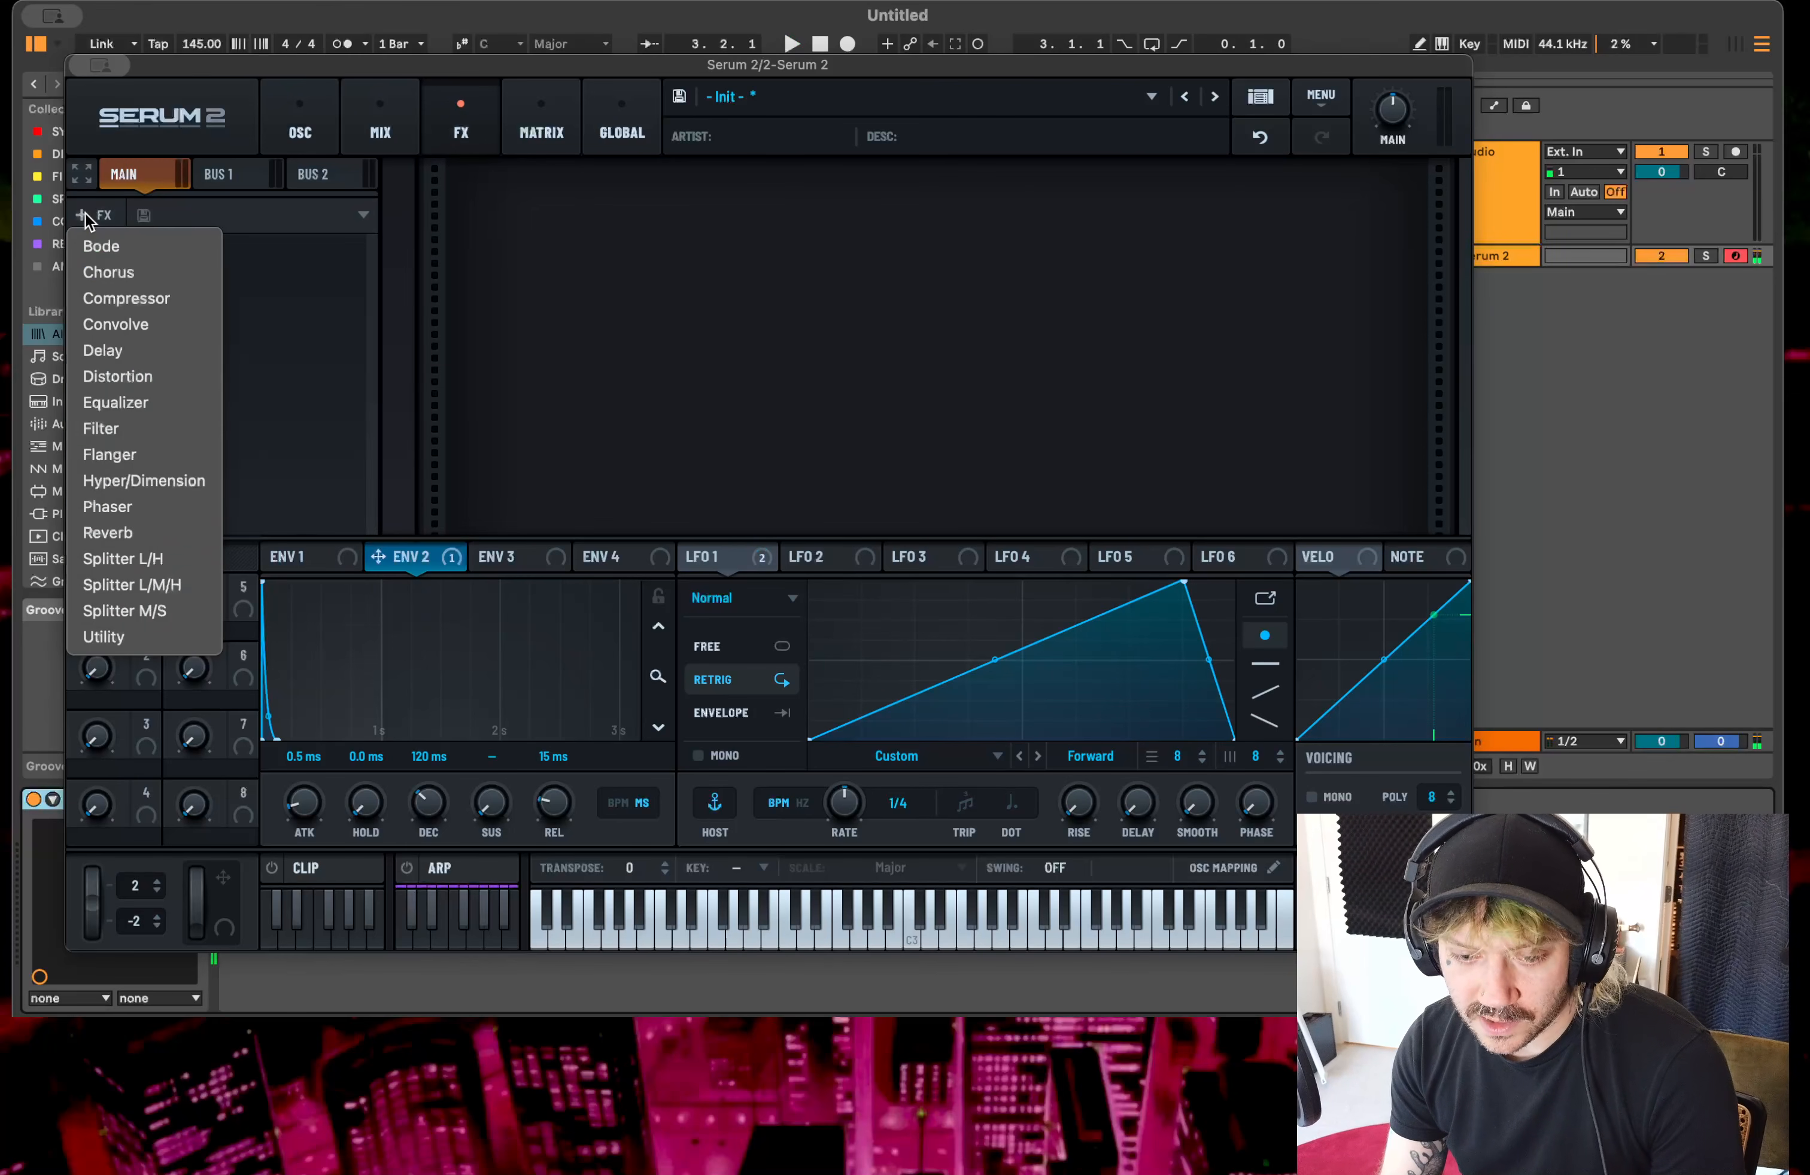
pyautogui.click(111, 427)
pyautogui.click(659, 206)
pyautogui.moveTo(671, 359)
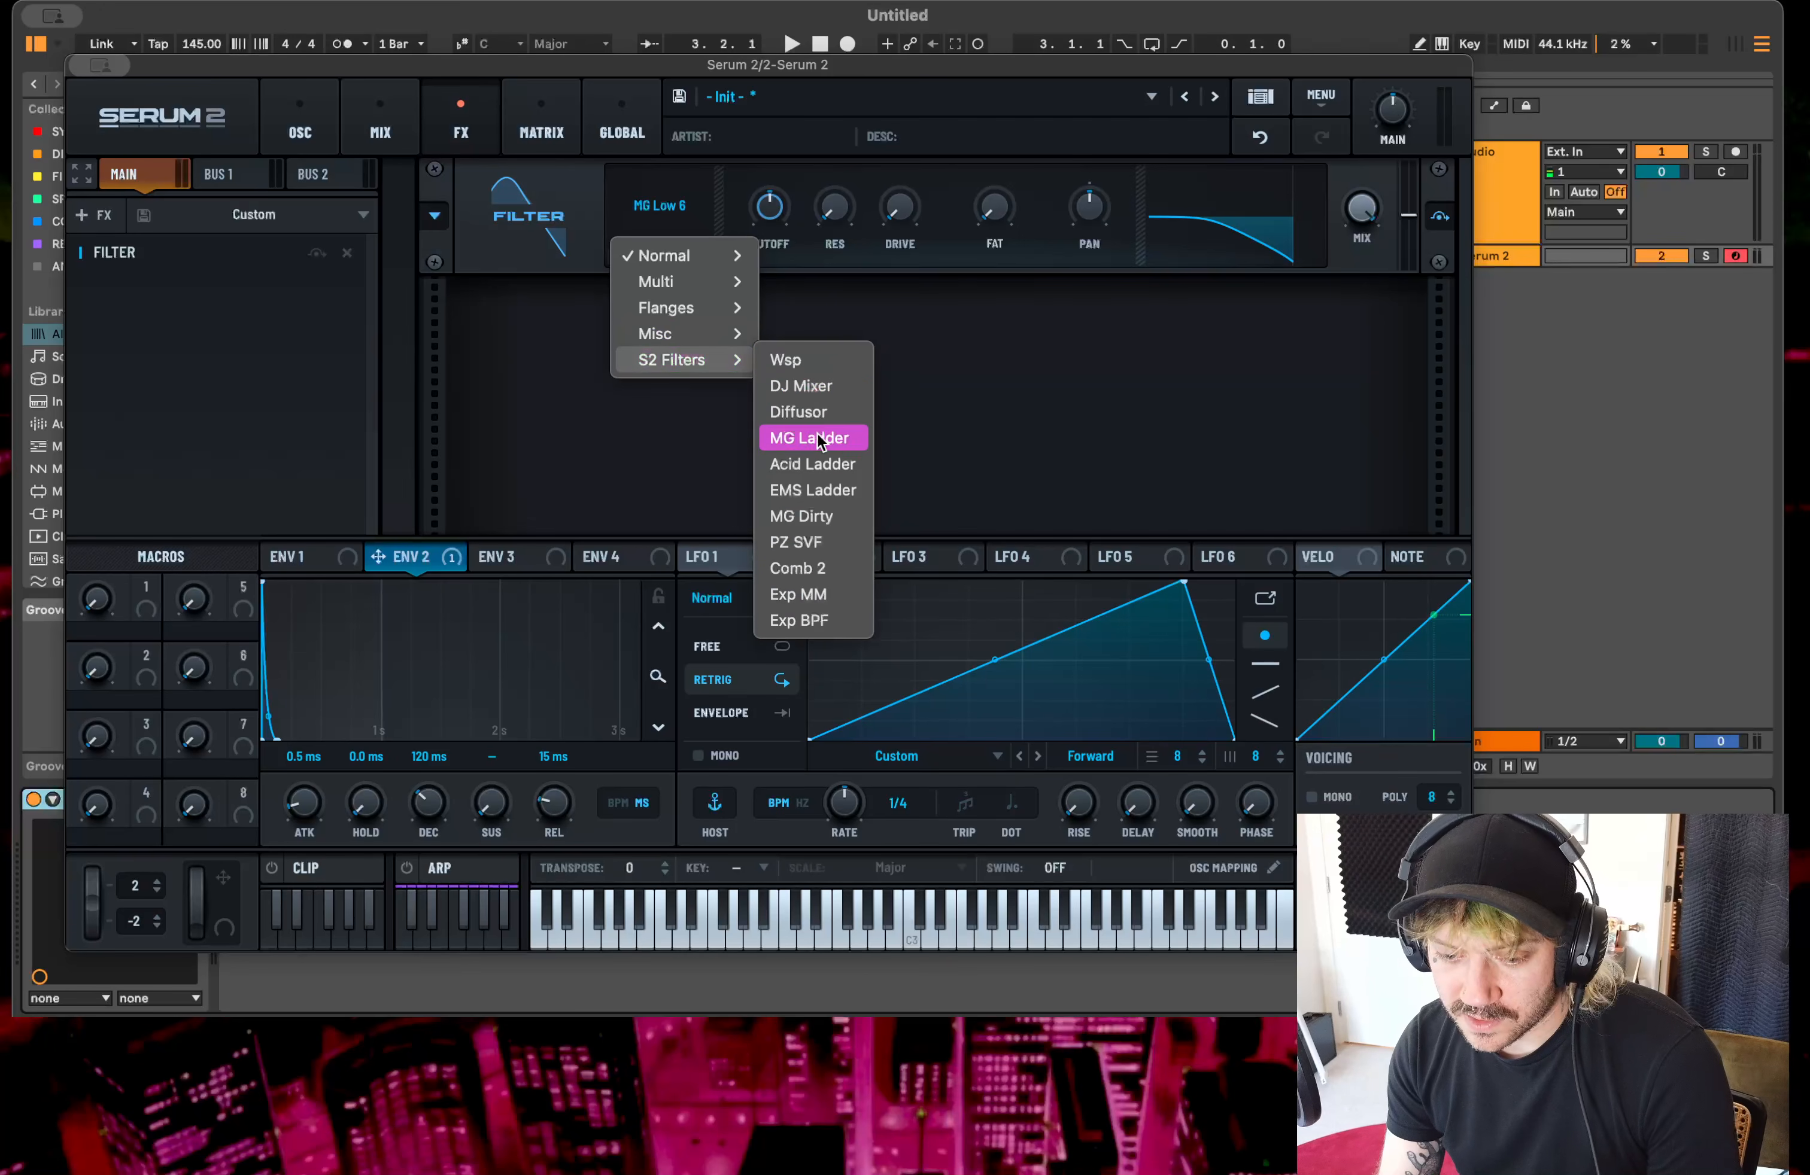
pyautogui.click(813, 412)
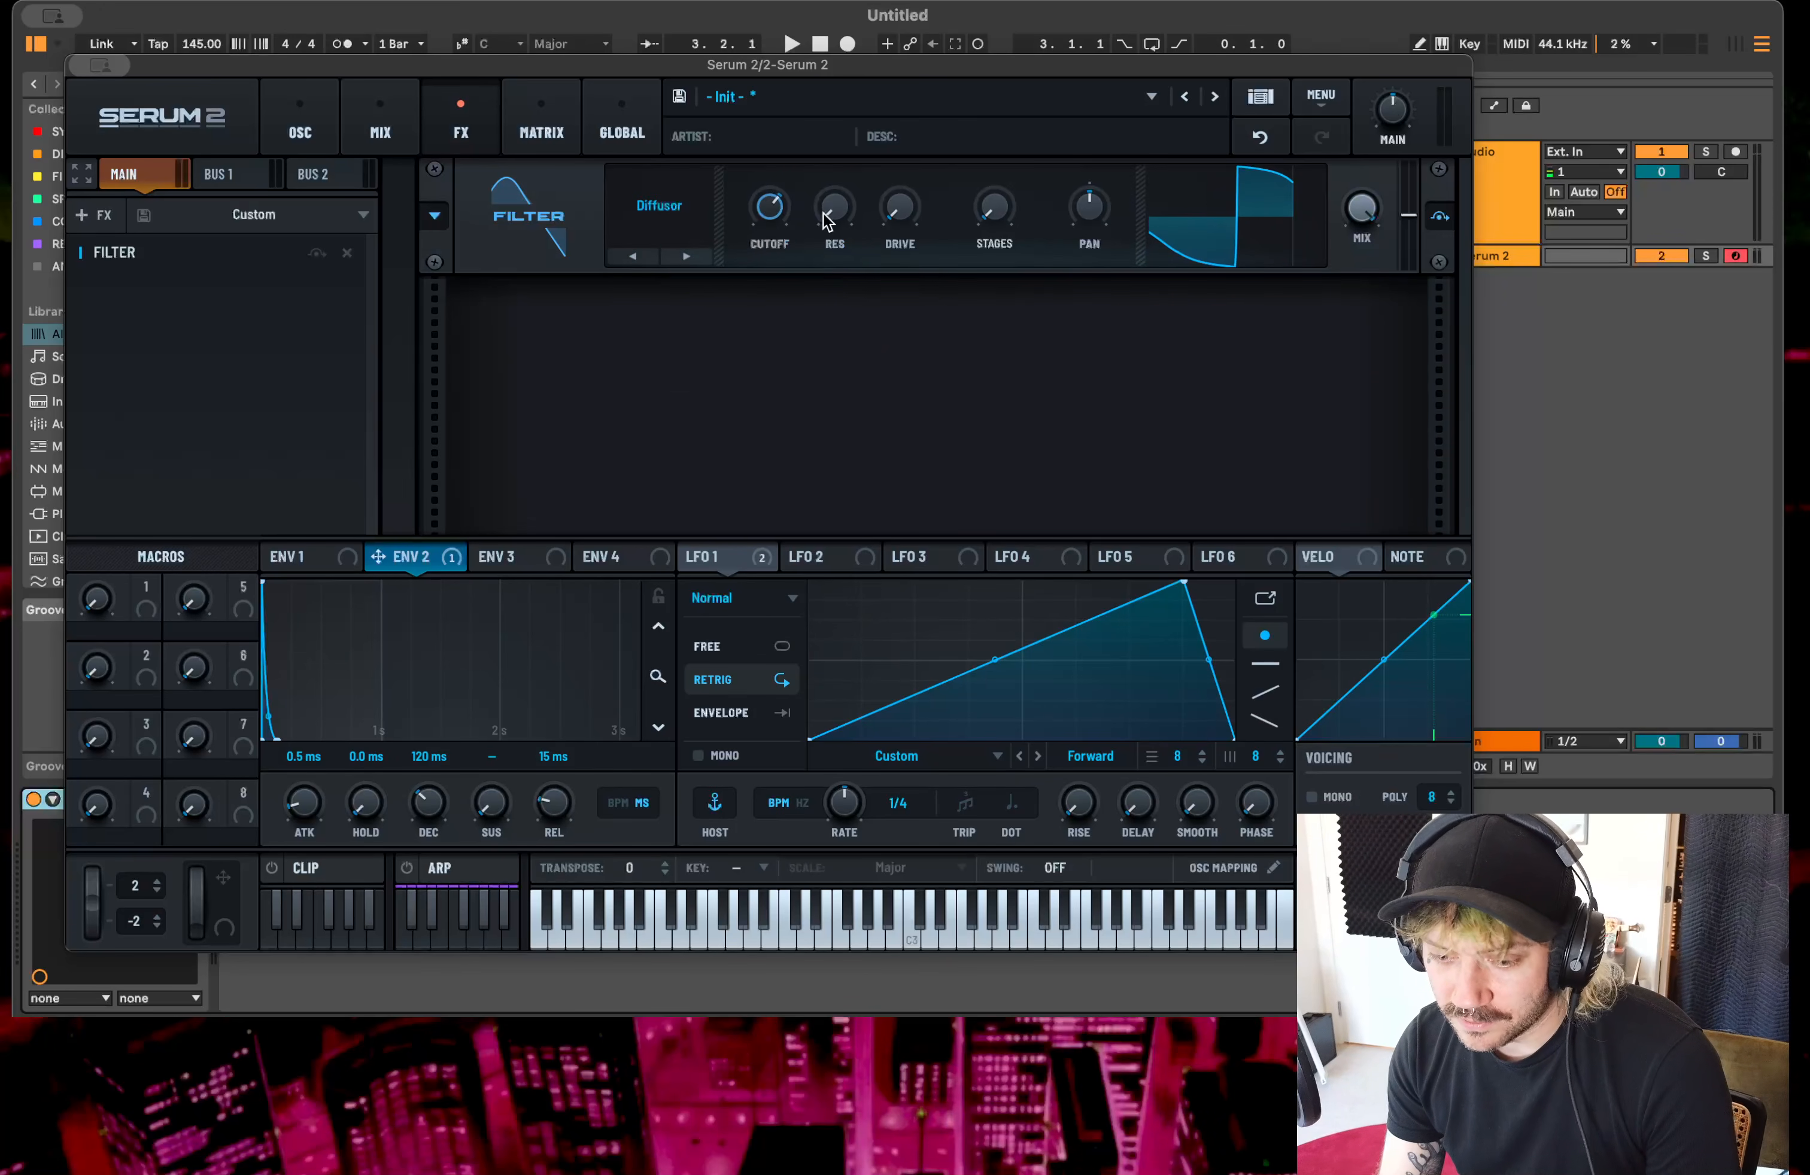
# - Raise the Diffusor filter's resonance and stages and fine-tune its cutoff during playback, leaving the pan centred
pyautogui.moveTo(824, 213); pyautogui.dragTo(824, 19)
pyautogui.moveTo(1004, 215); pyautogui.dragTo(1004, 152)
pyautogui.press('space')
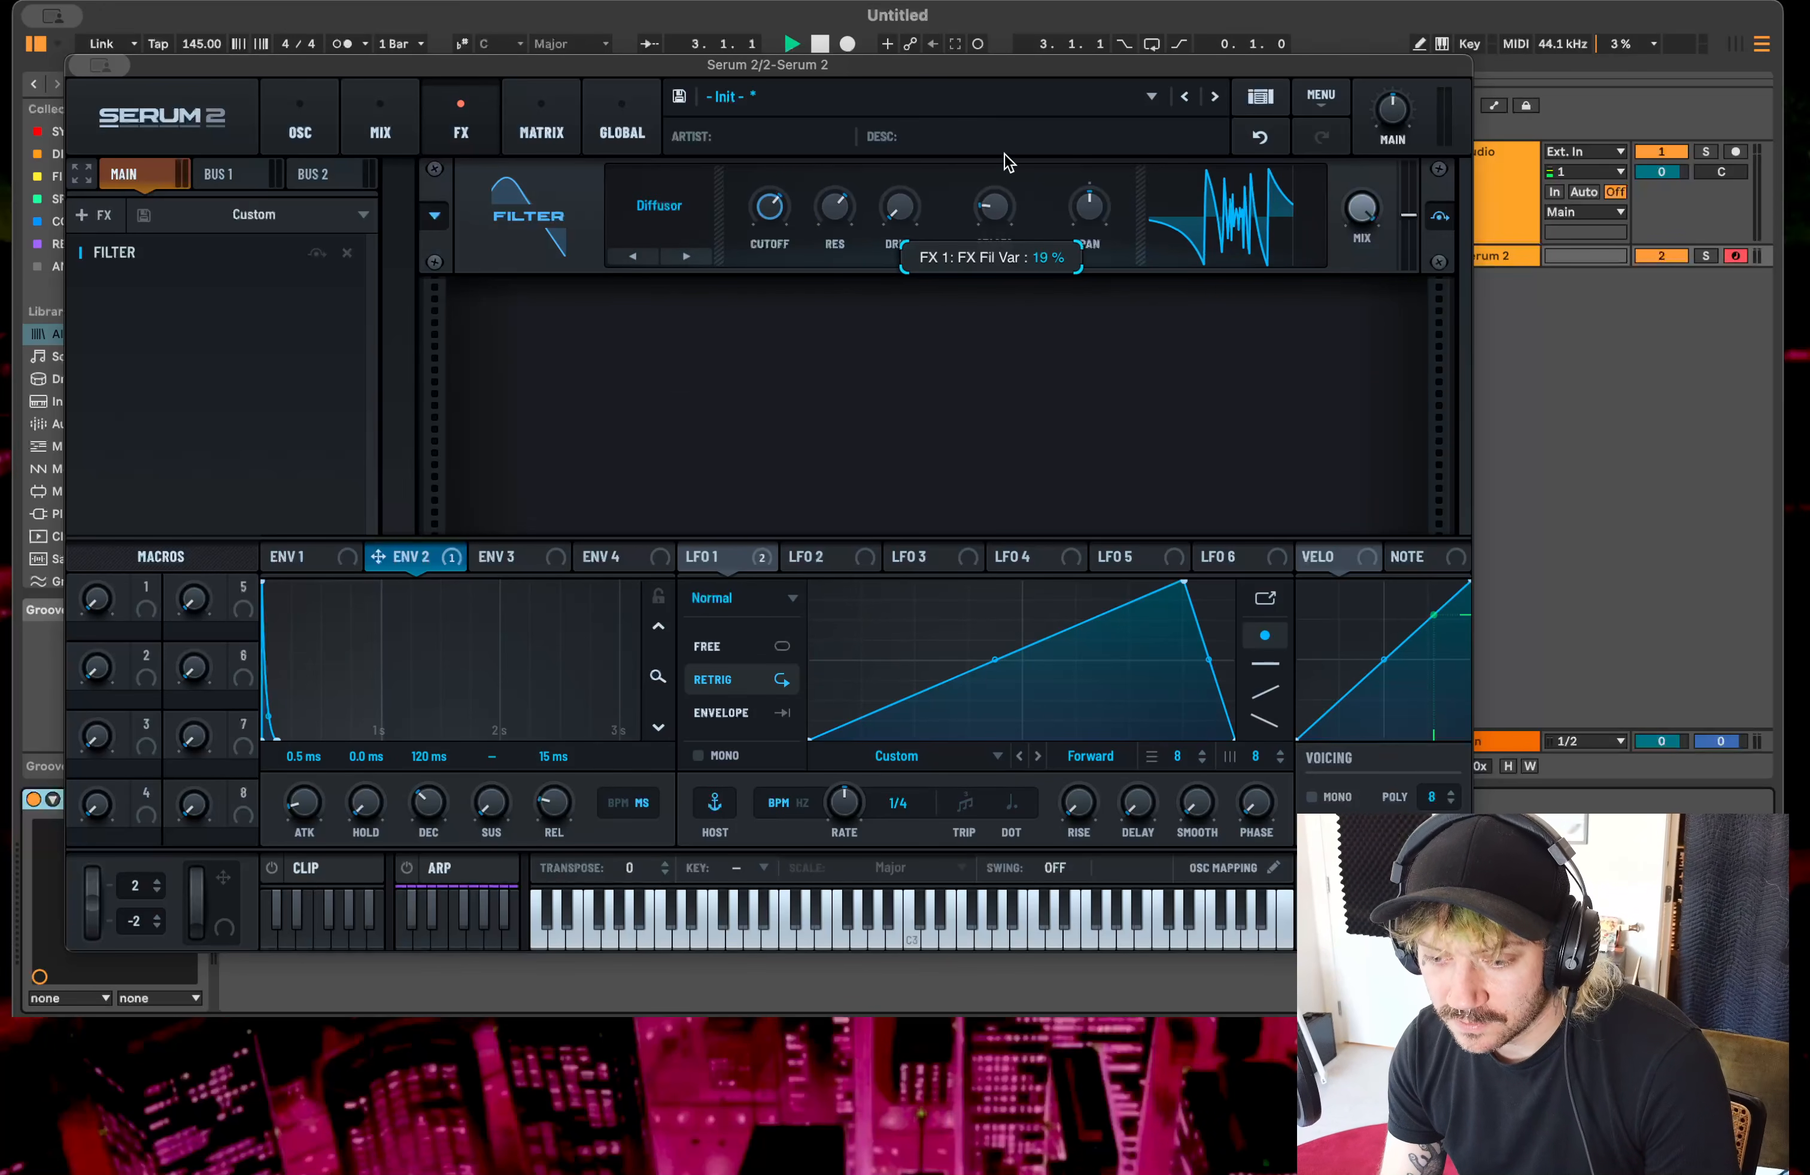
pyautogui.moveTo(769, 206)
pyautogui.mouseDown()
pyautogui.moveTo(755, 328)
pyautogui.moveTo(754, 200)
pyautogui.mouseUp()
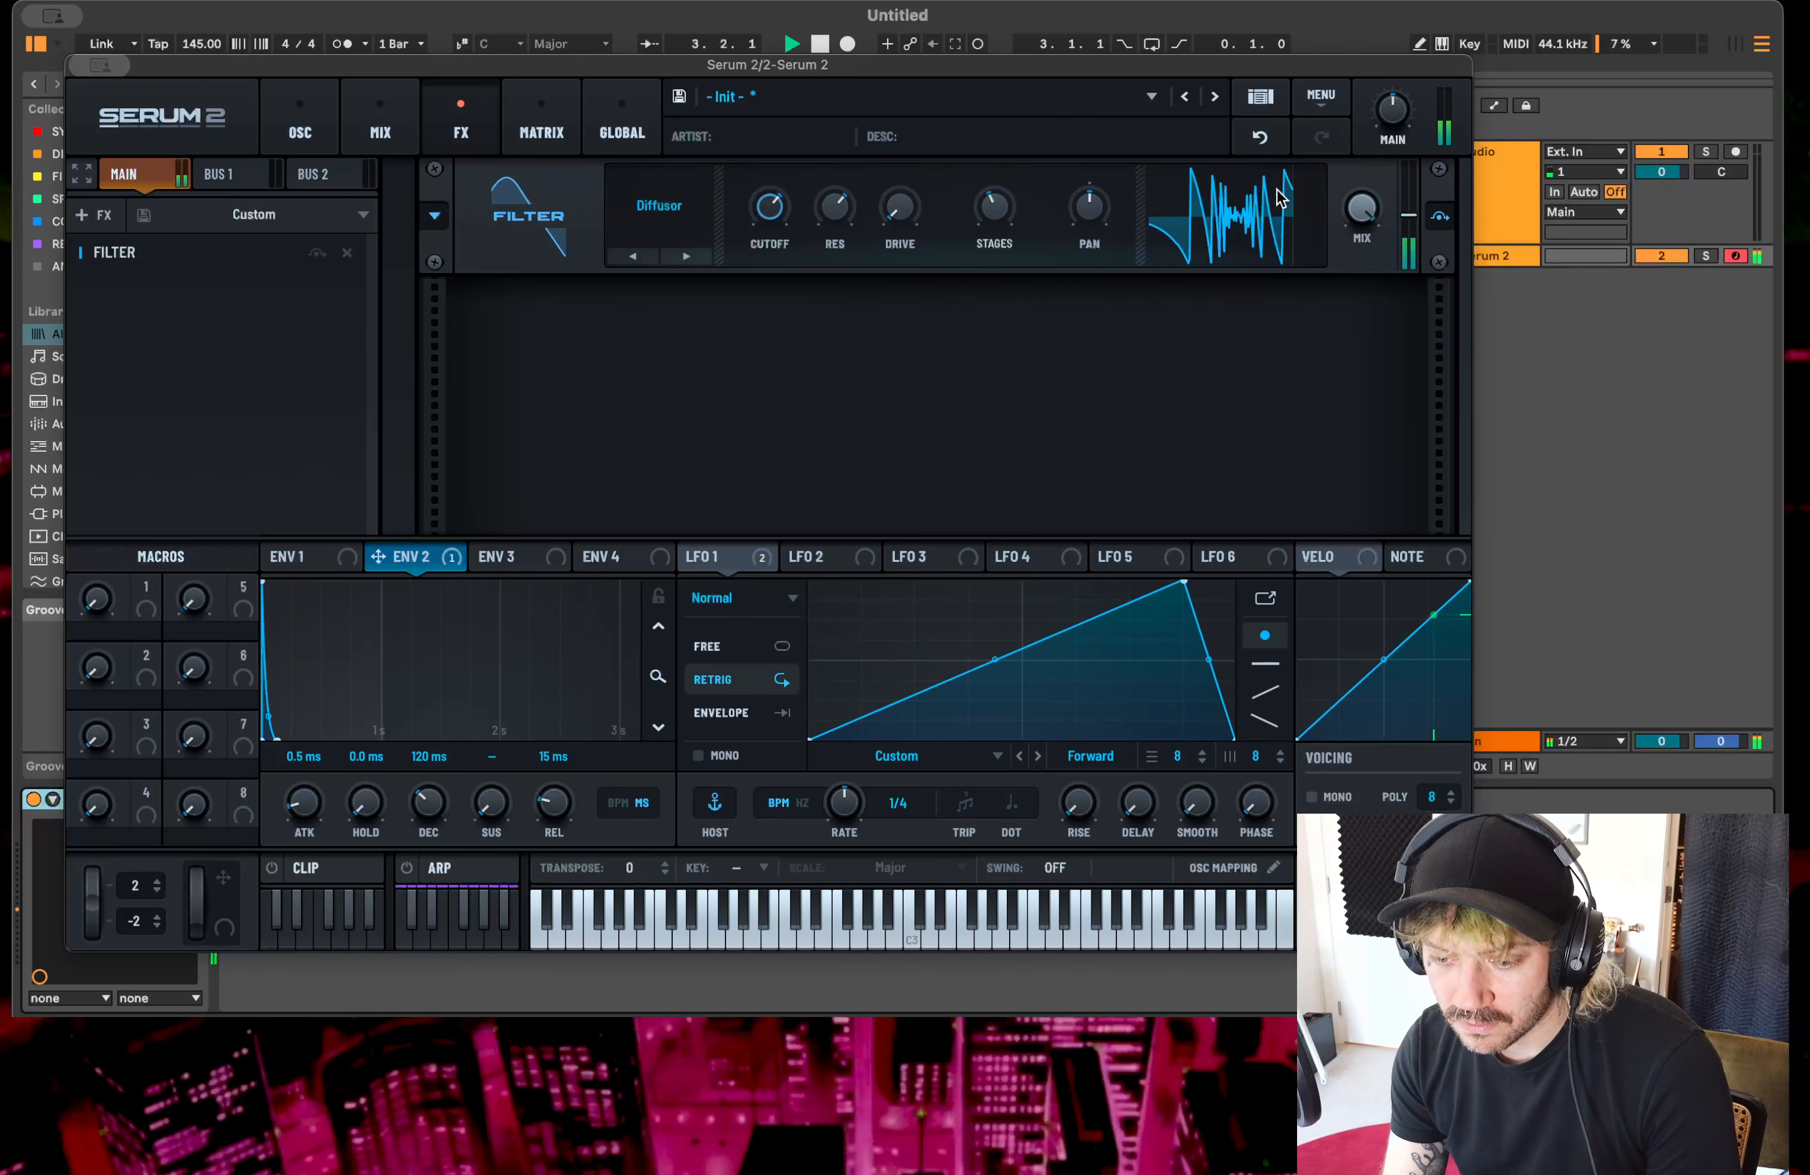
pyautogui.press('space')
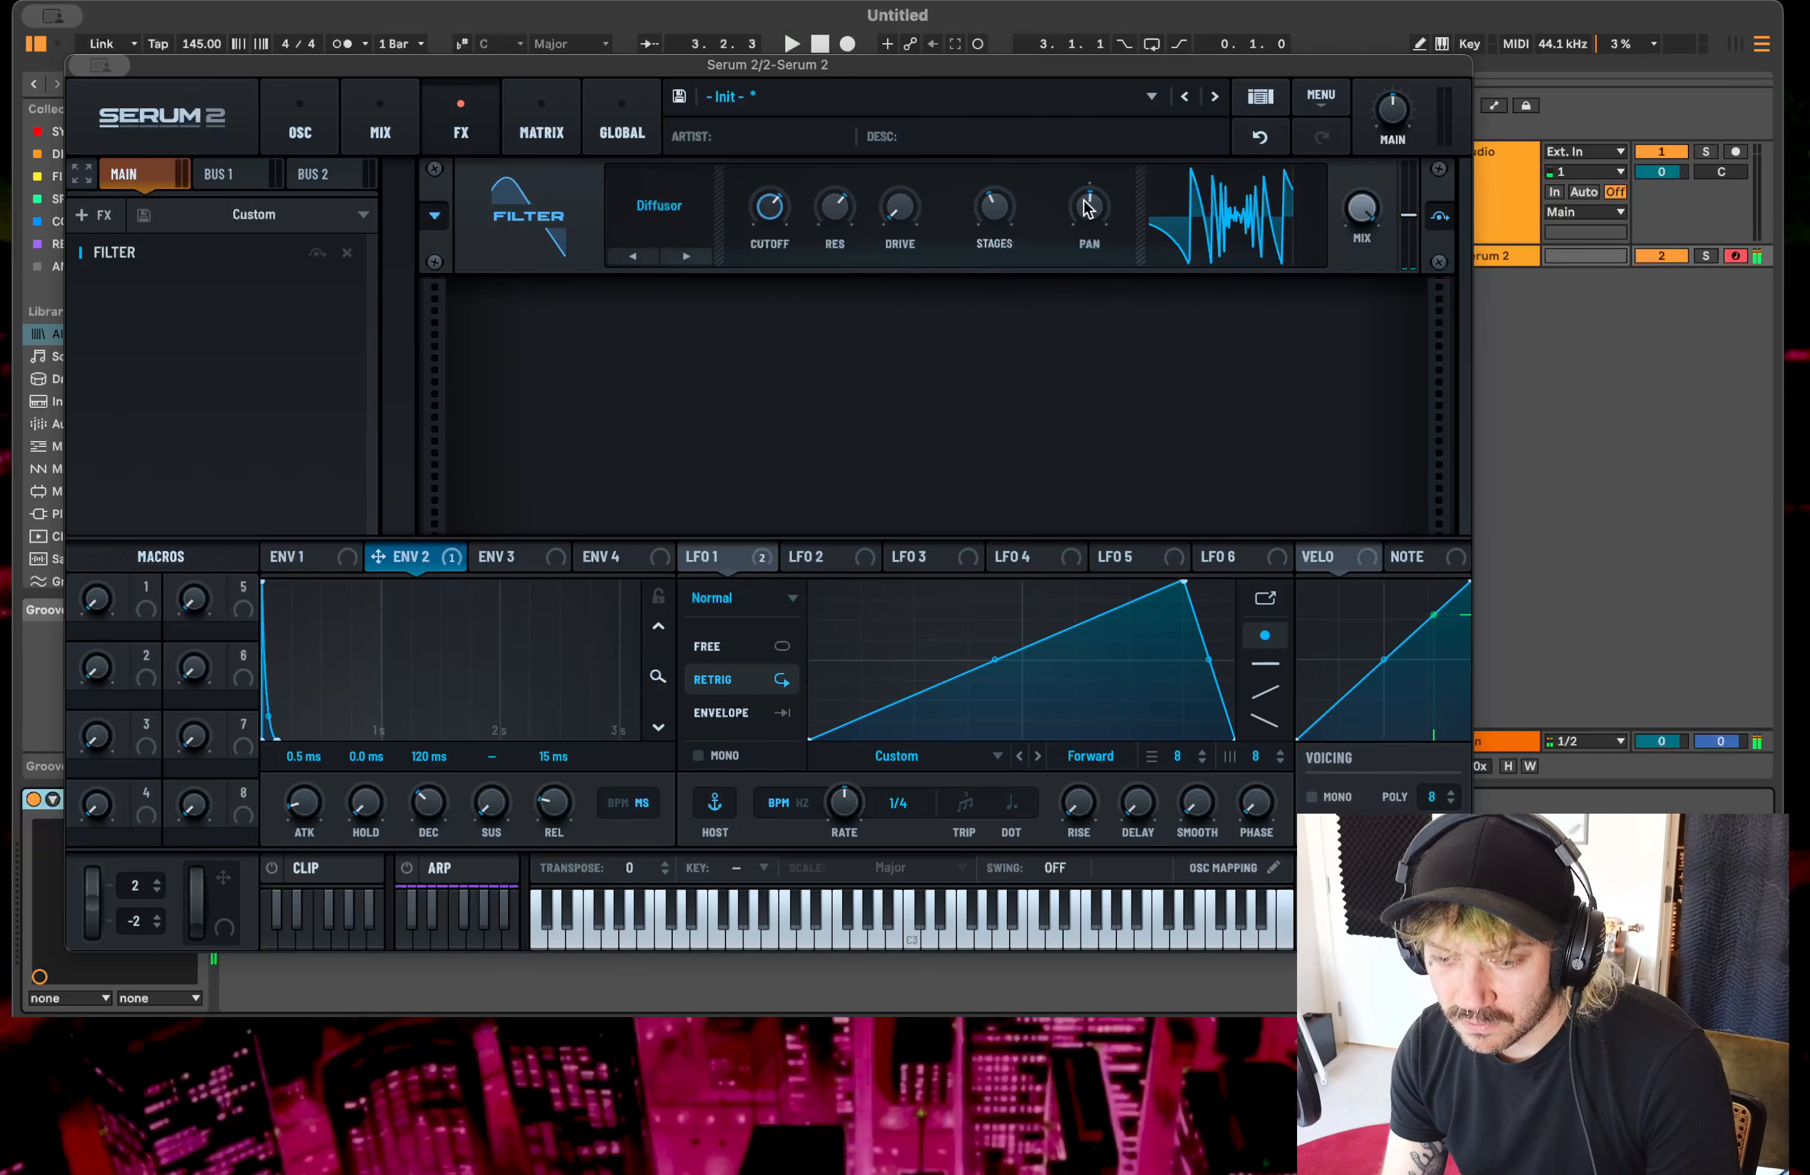
pyautogui.doubleClick(1086, 205)
pyautogui.press('Return')
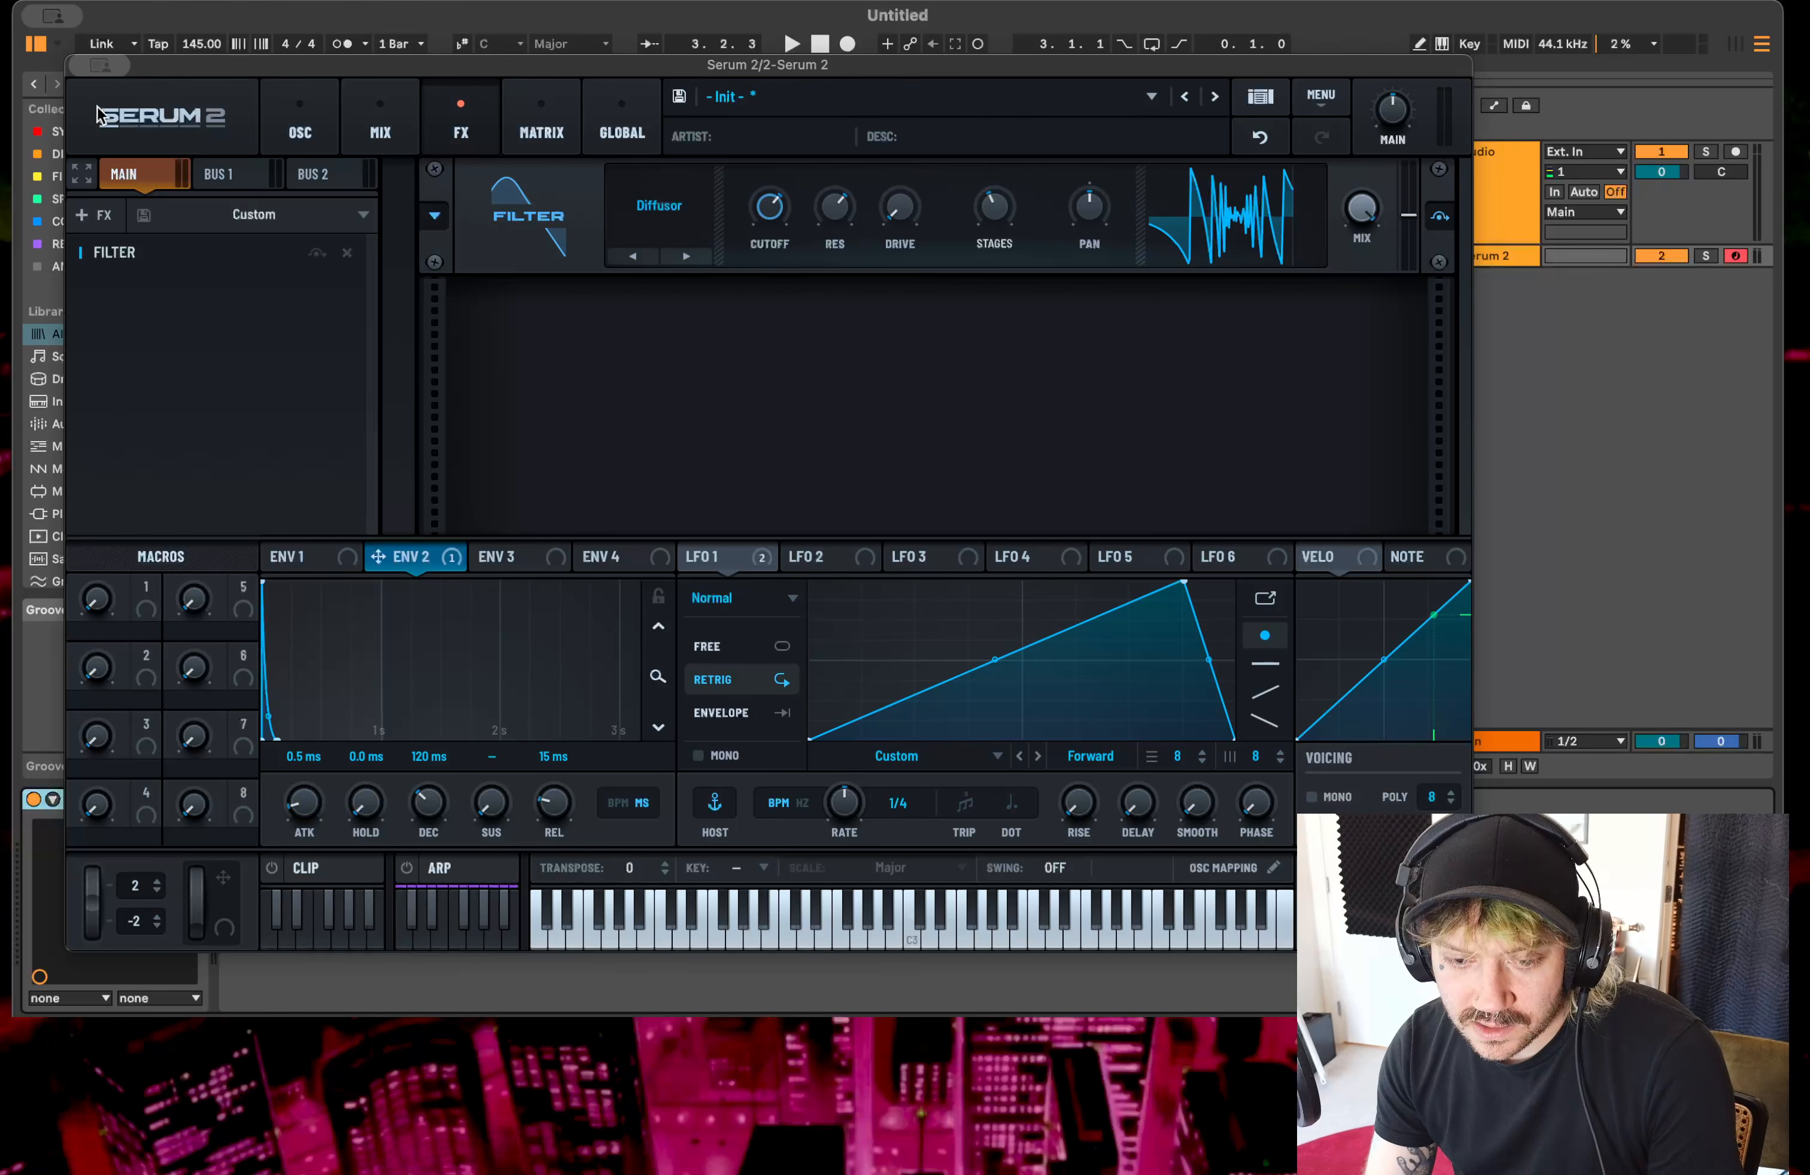
# - Close the Serum 2 window and play the clip from bar 3 to check the sound
pyautogui.press('super+w')
pyautogui.click(719, 258)
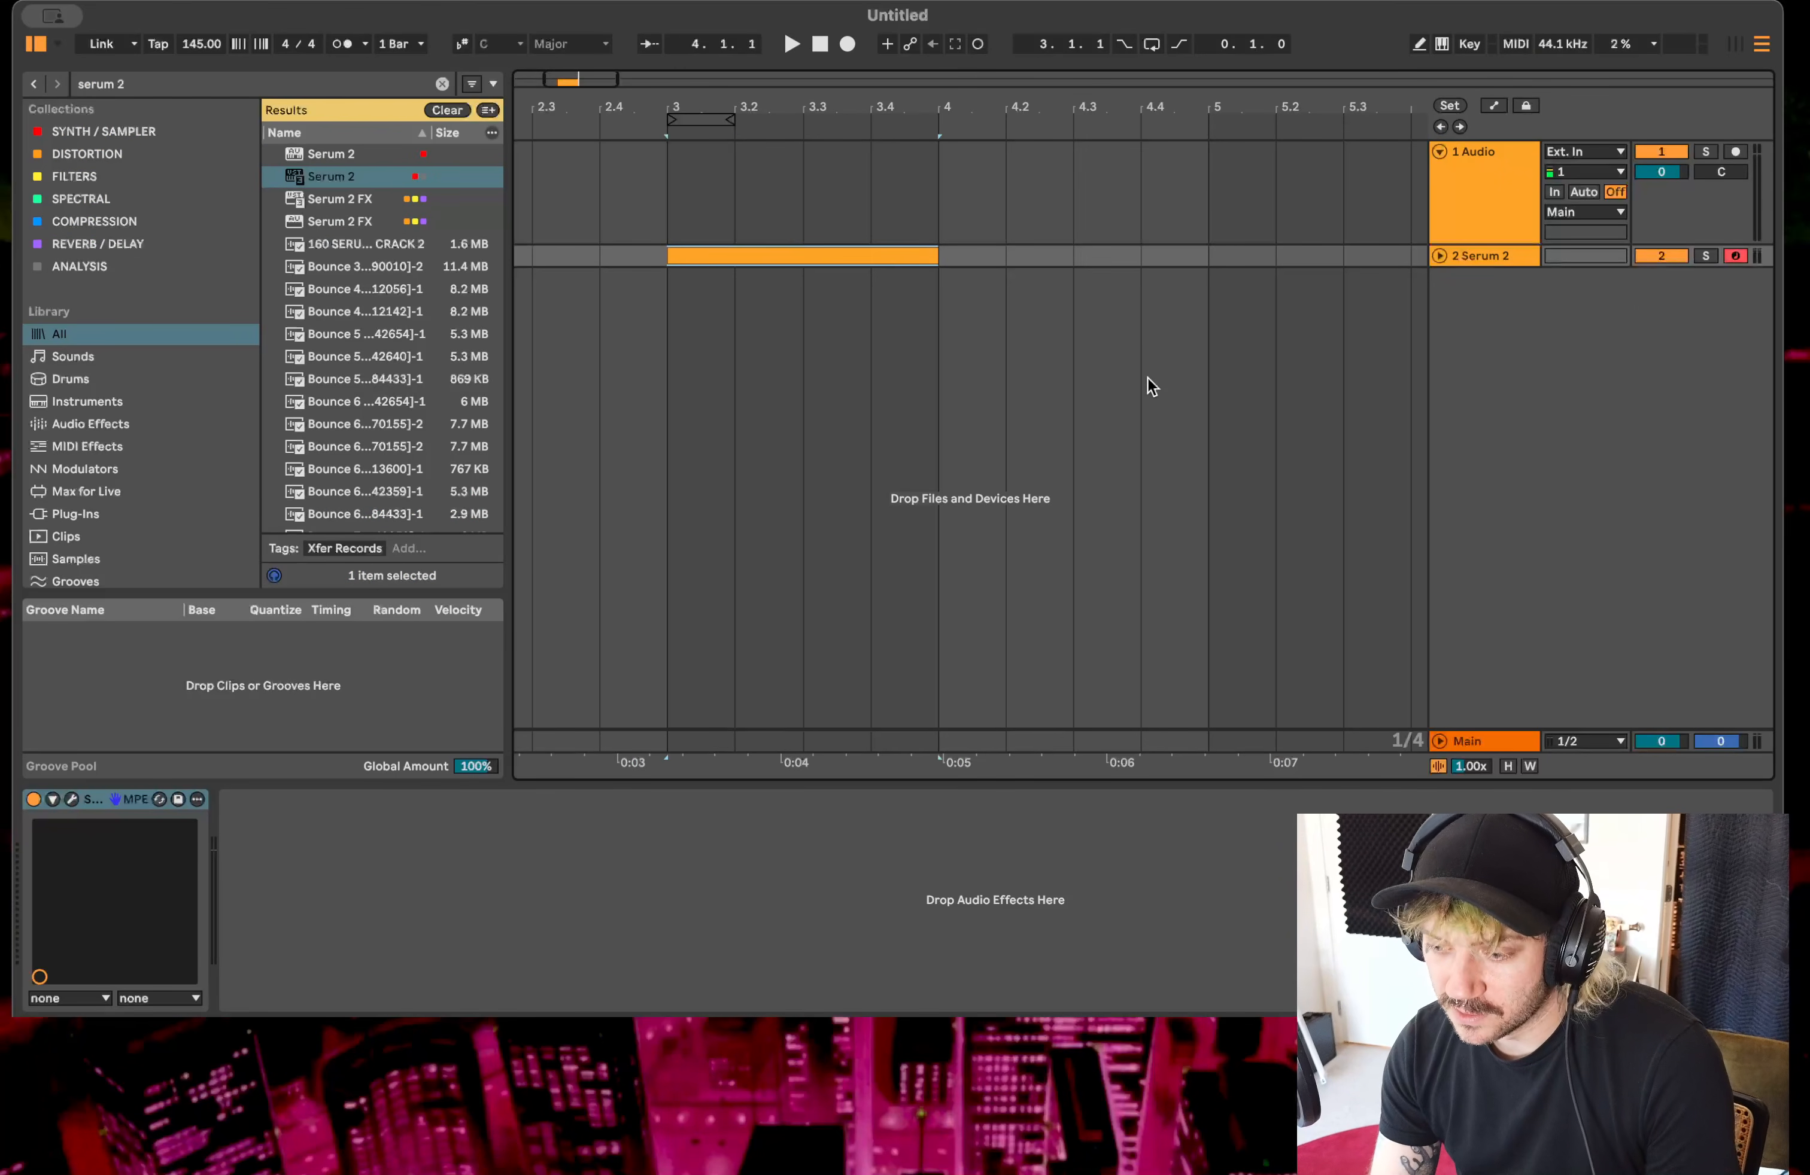
pyautogui.press('space')
pyautogui.press('space')
# - Find the OTT preset in the browser, add it after Serum 2, stack several duplicates in series and audition the chain
pyautogui.click(119, 75)
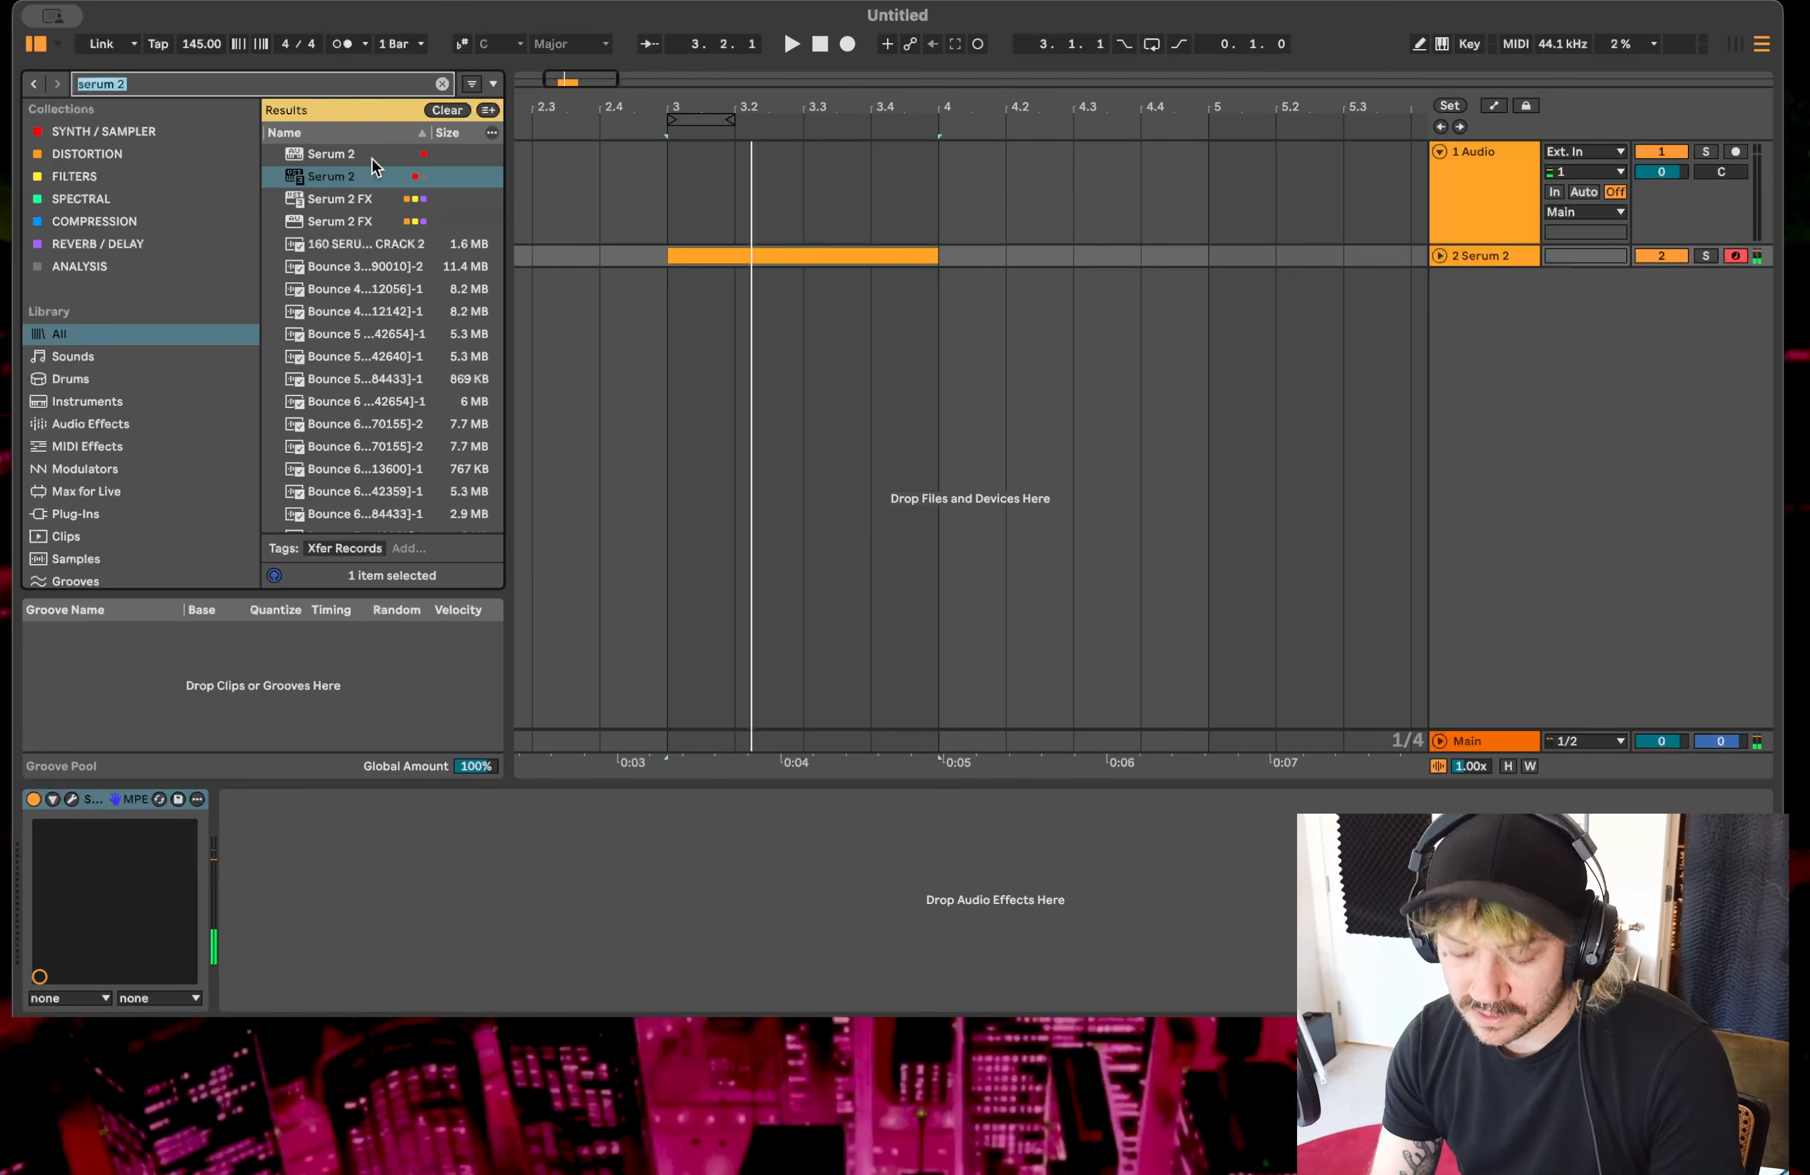
pyautogui.write('ott')
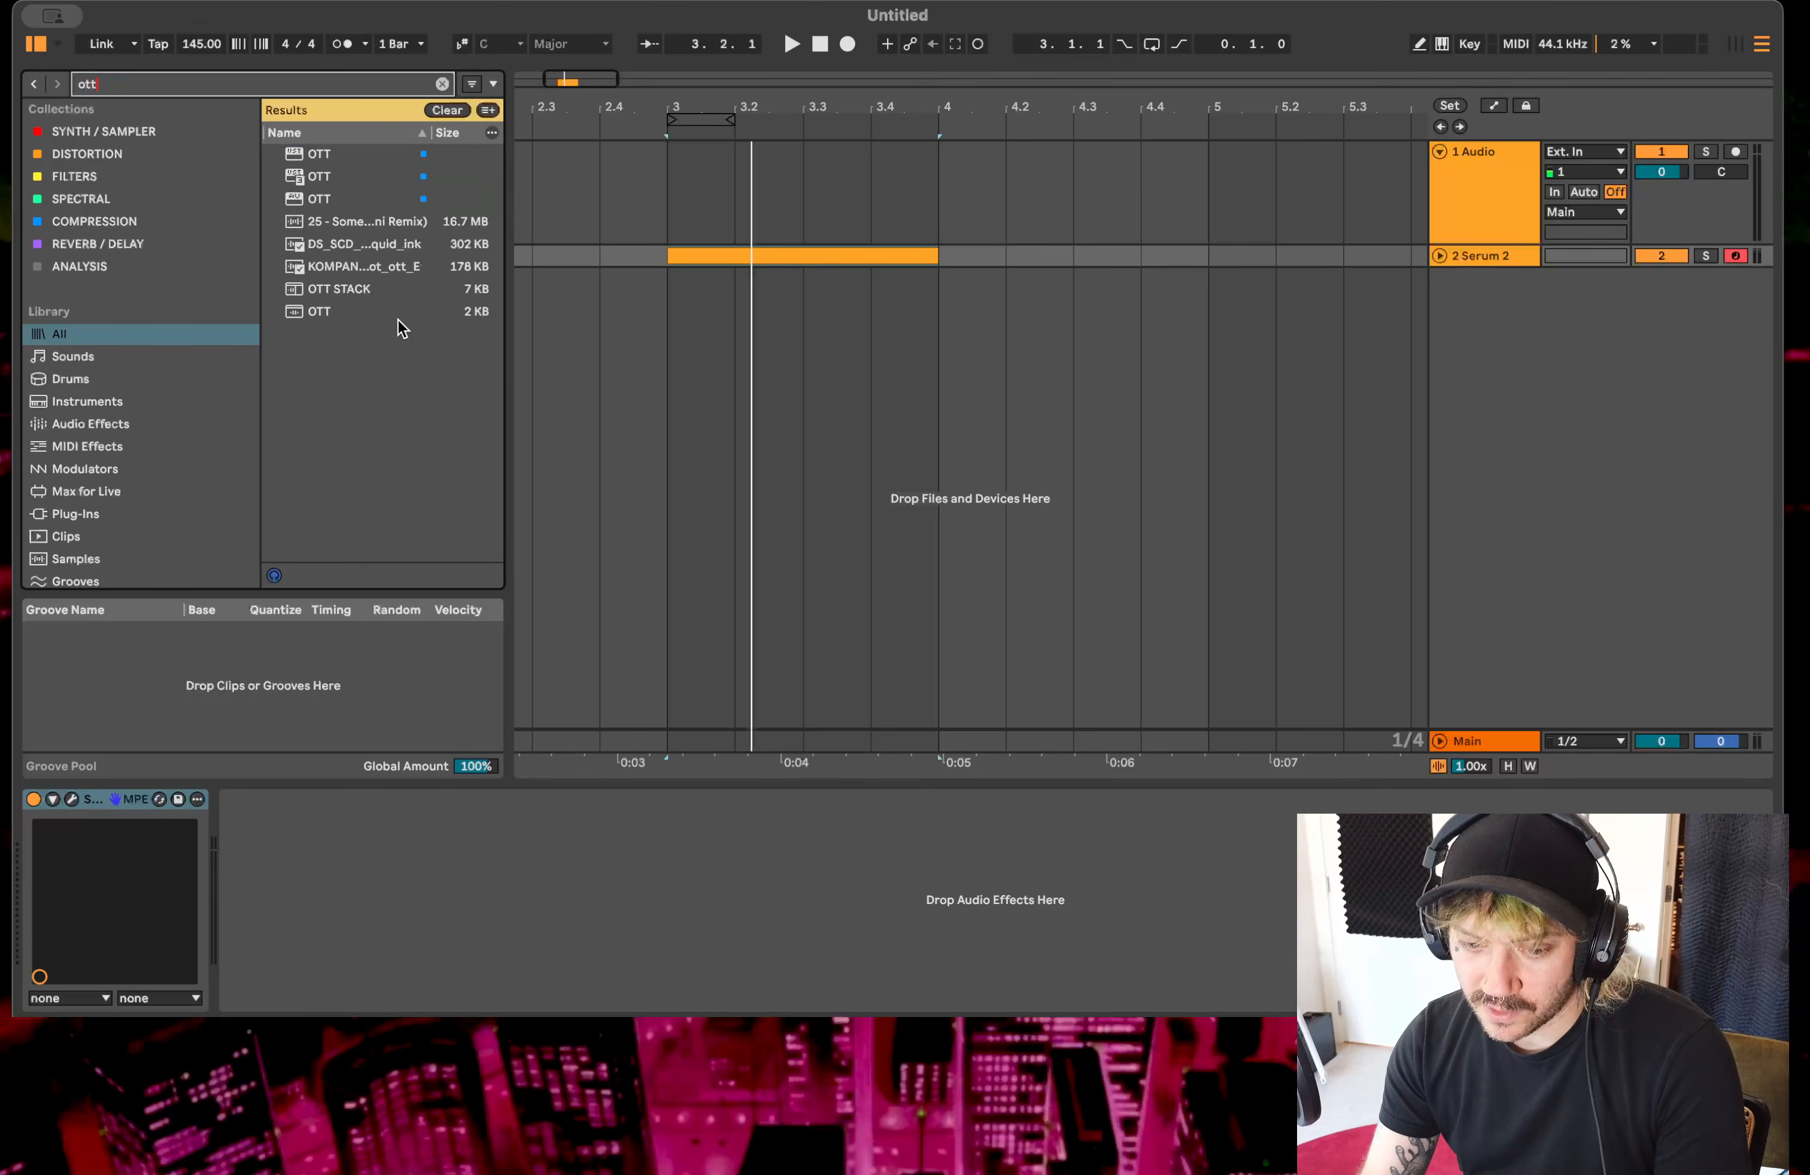
pyautogui.doubleClick(320, 311)
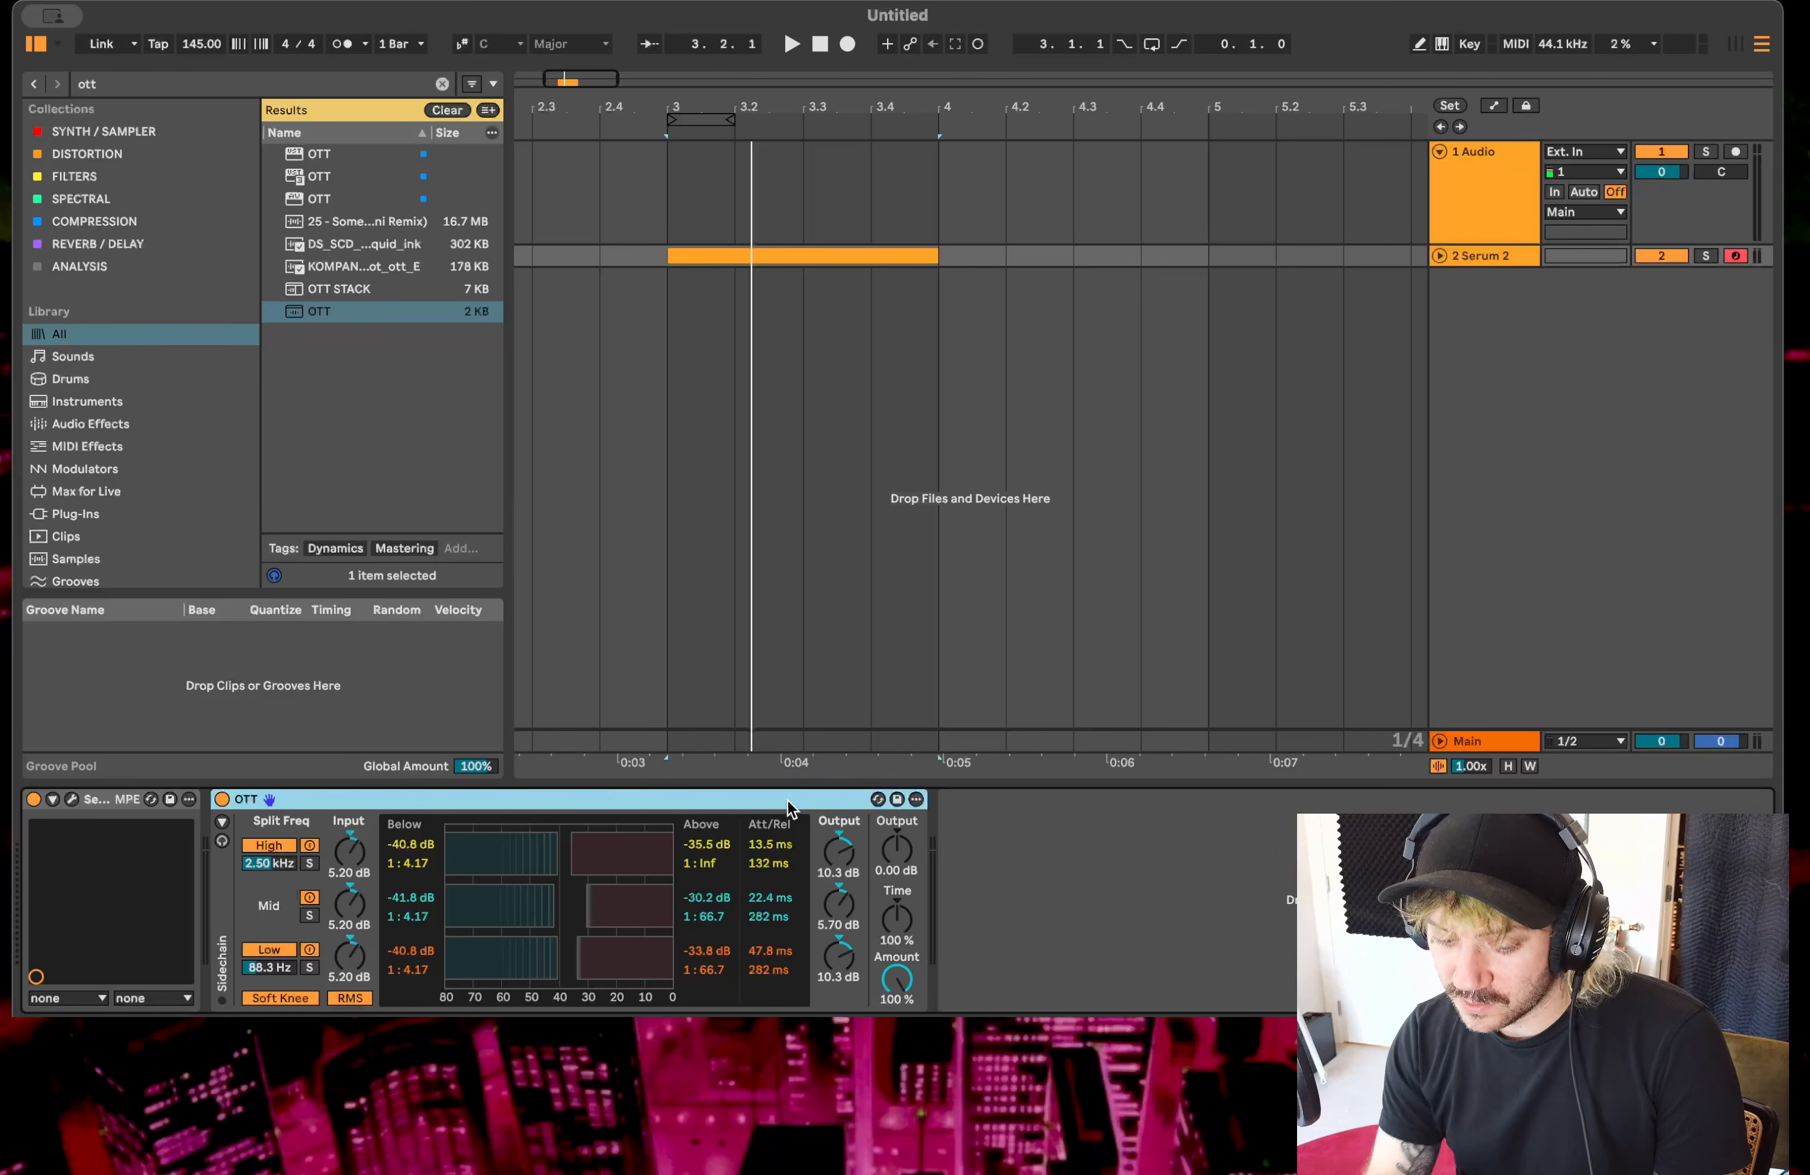
pyautogui.press('super+d')
pyautogui.press('super+d')
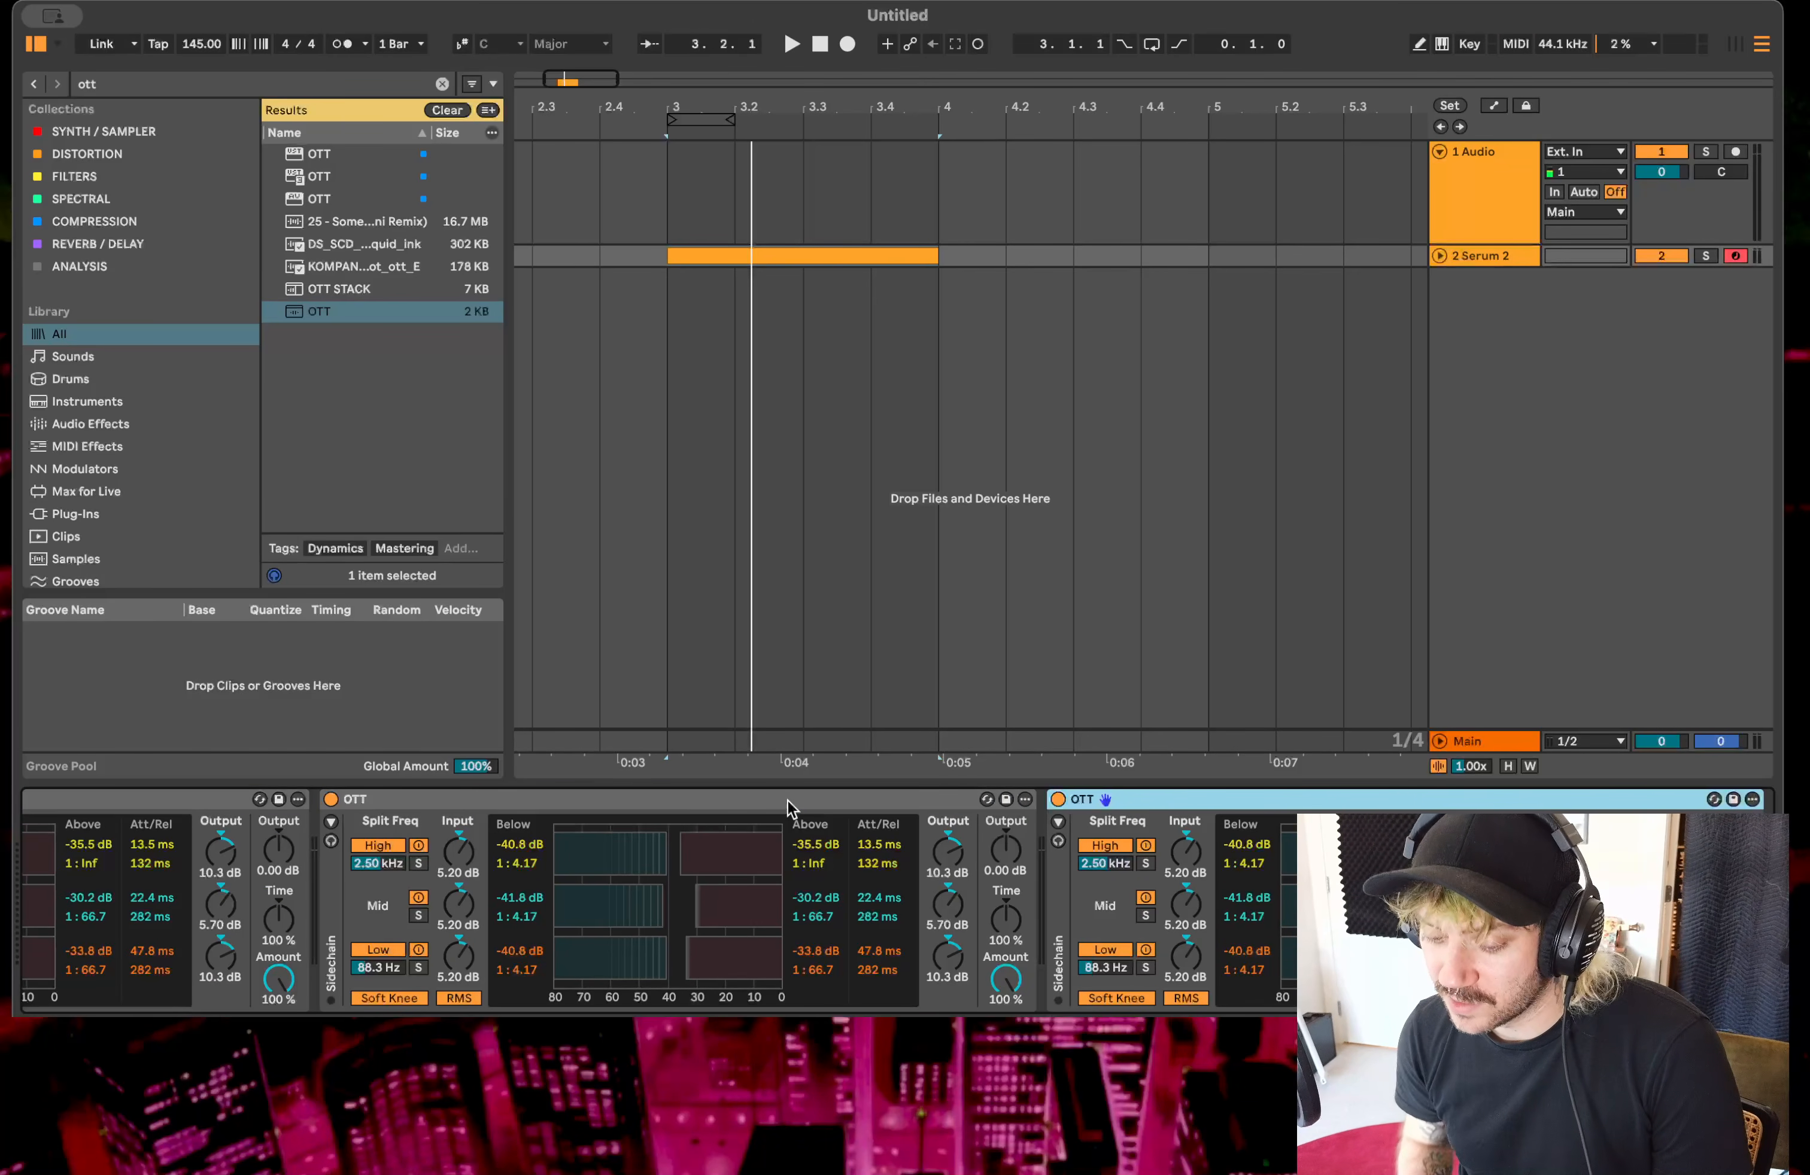
pyautogui.press('space')
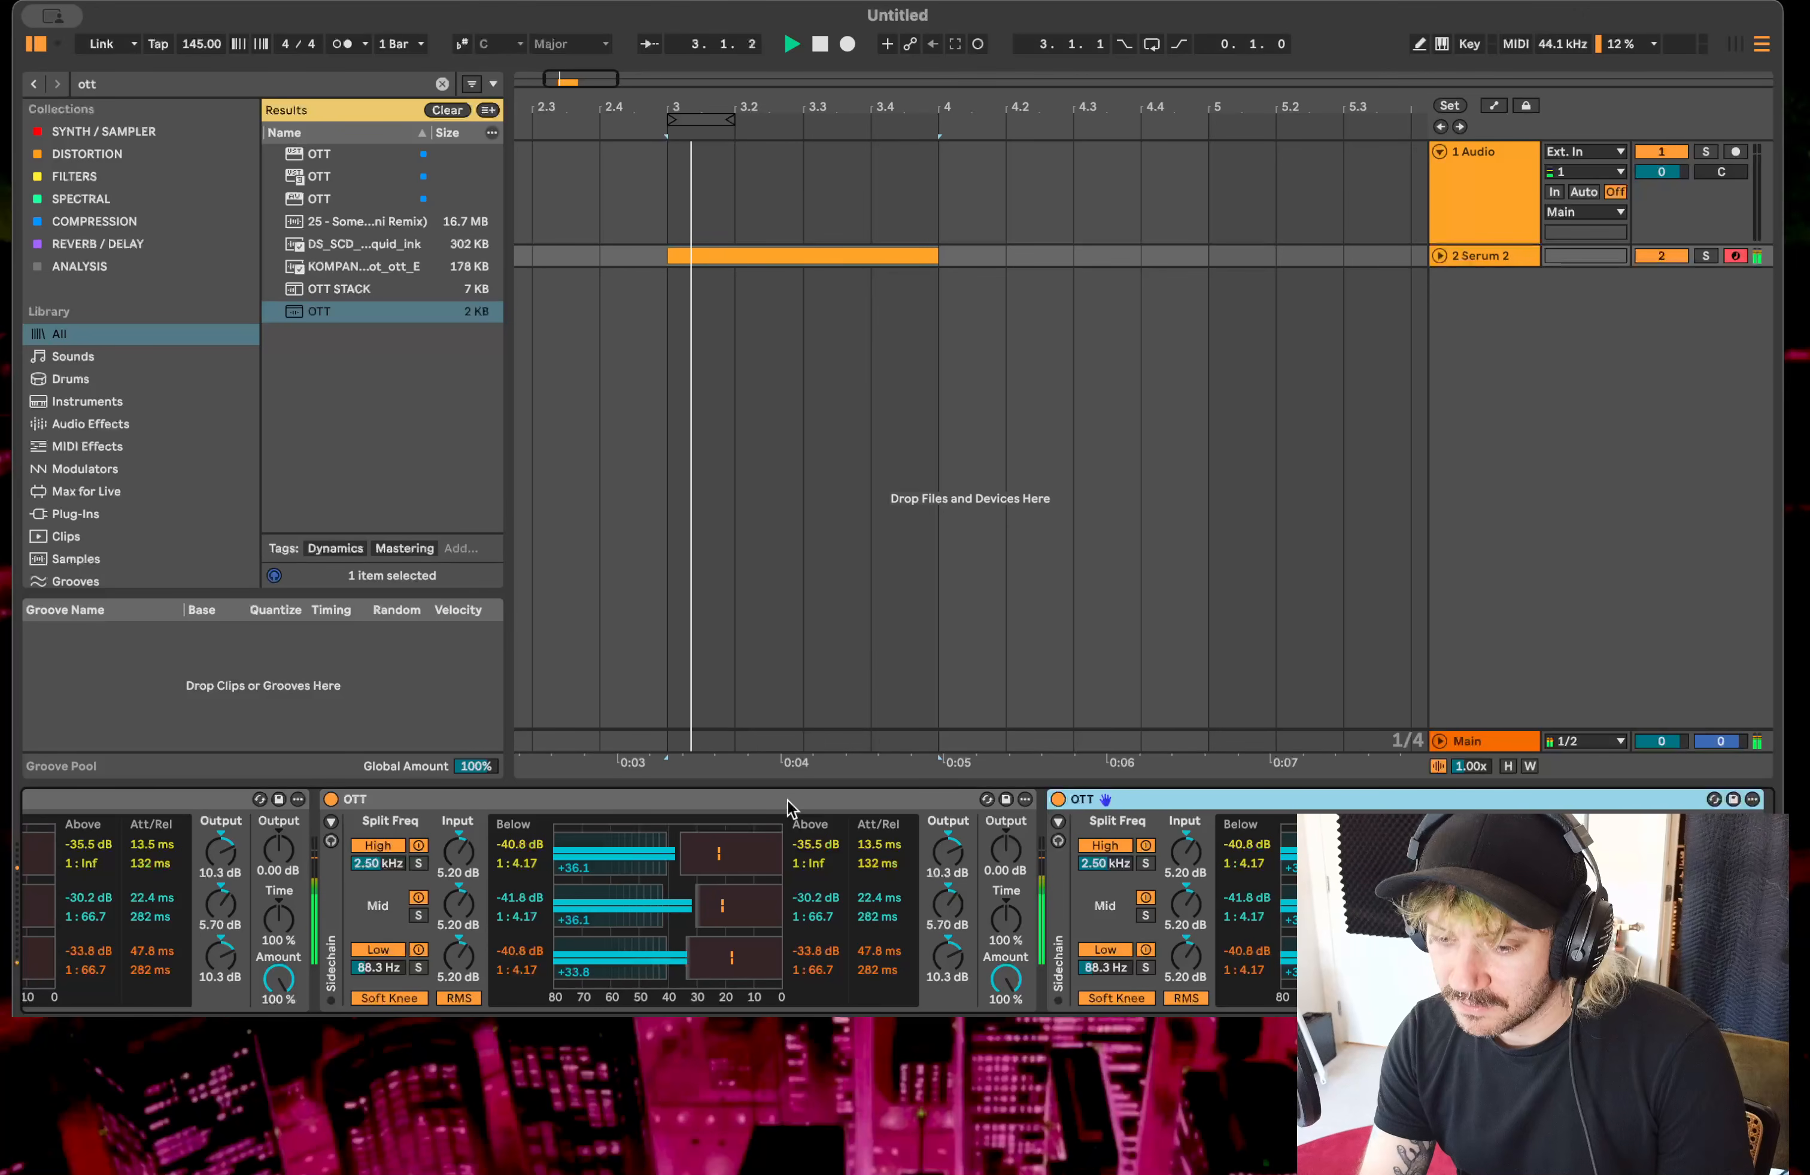
pyautogui.press('space')
pyautogui.hscroll(-10, 967, 939)
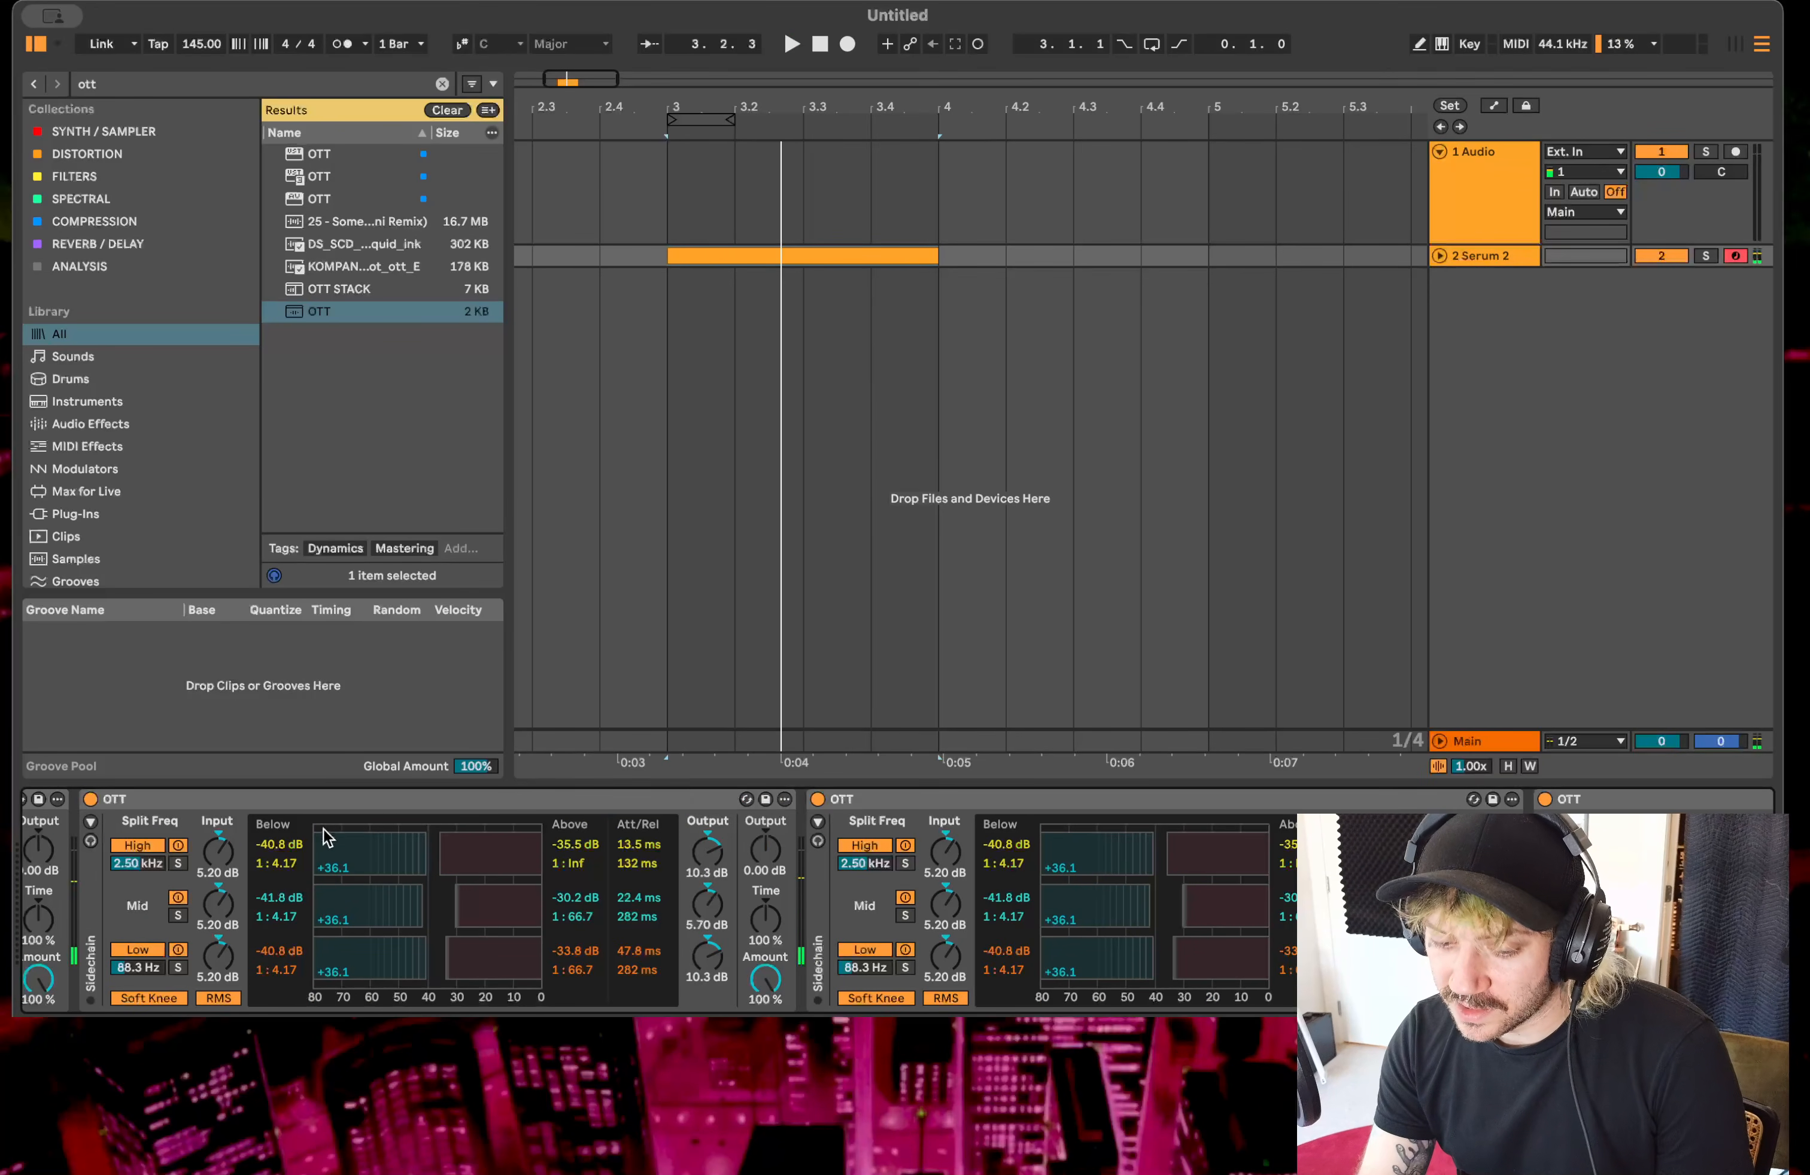
# - Search the browser for Hybrid Reverb and insert it between Serum 2 and the first OTT
pyautogui.hscroll(-3, 310, 807)
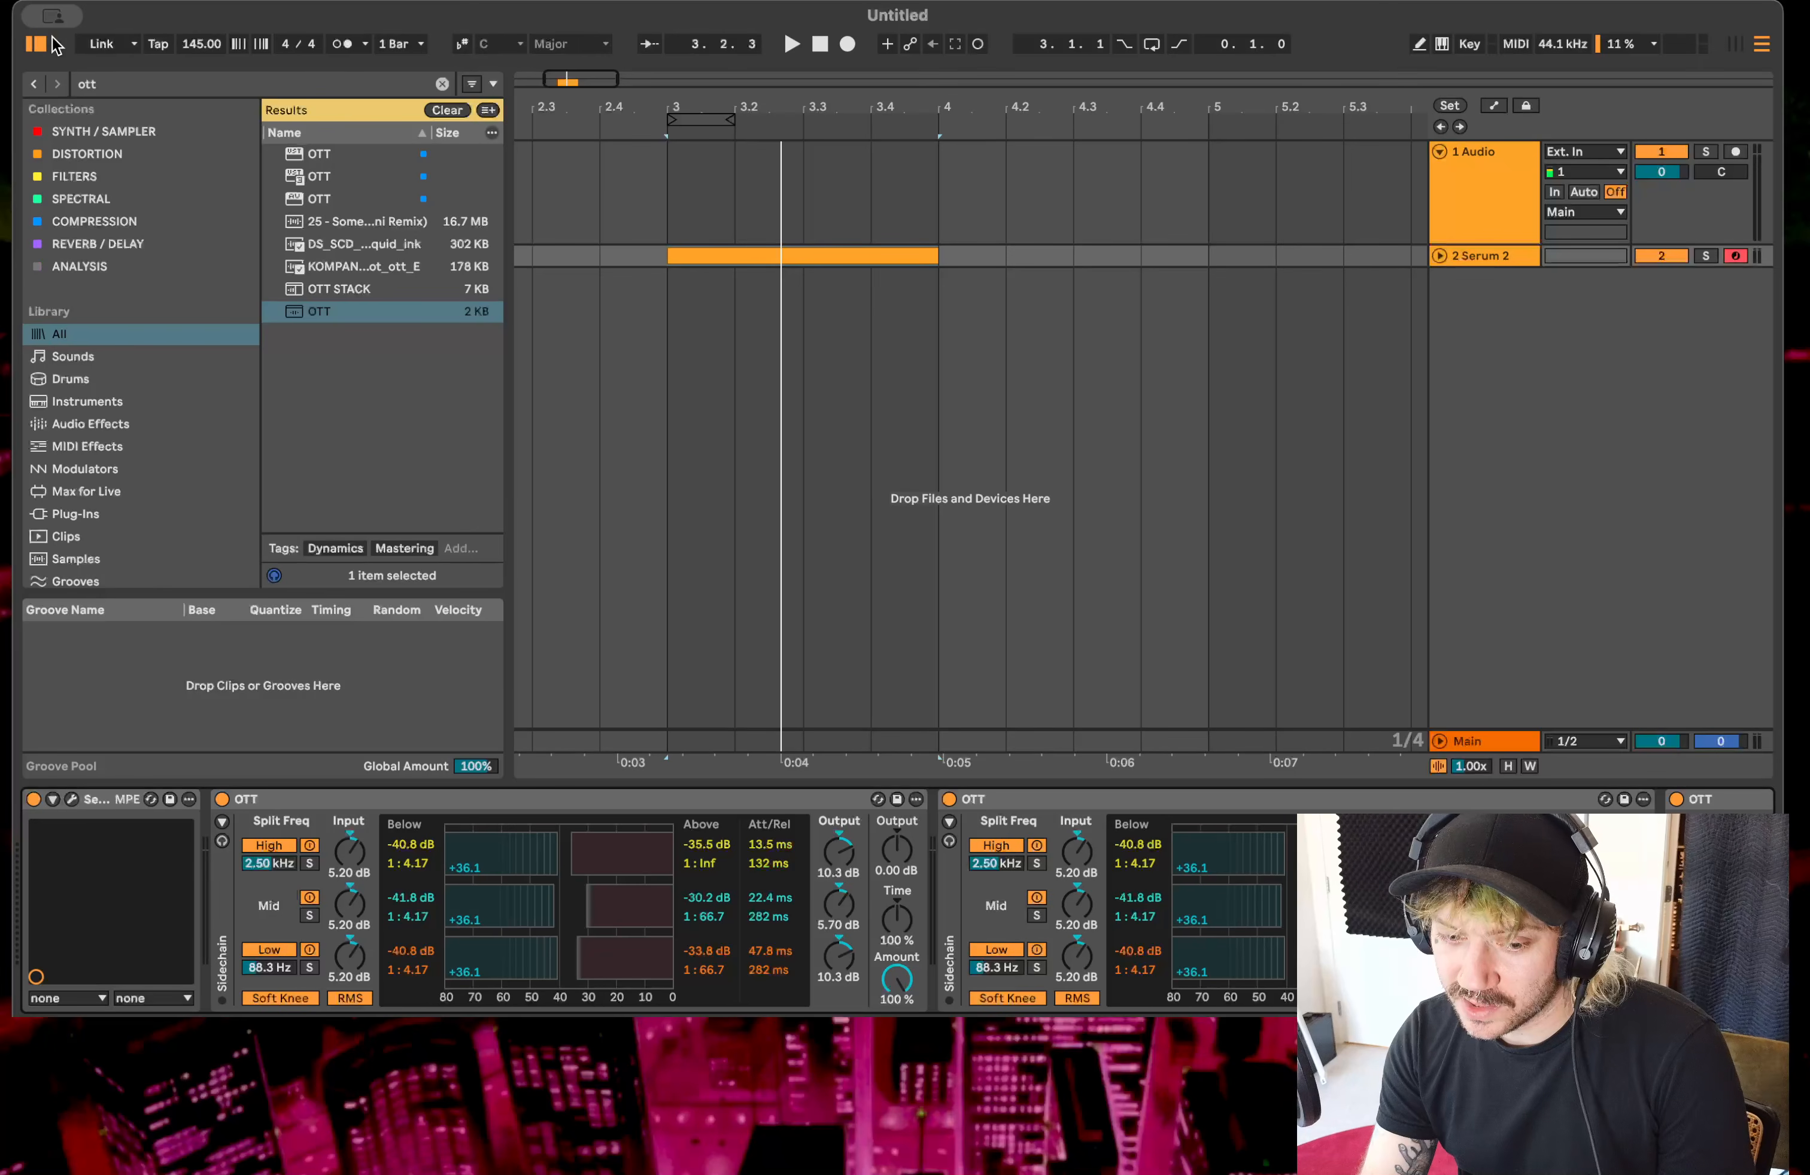
pyautogui.click(107, 83)
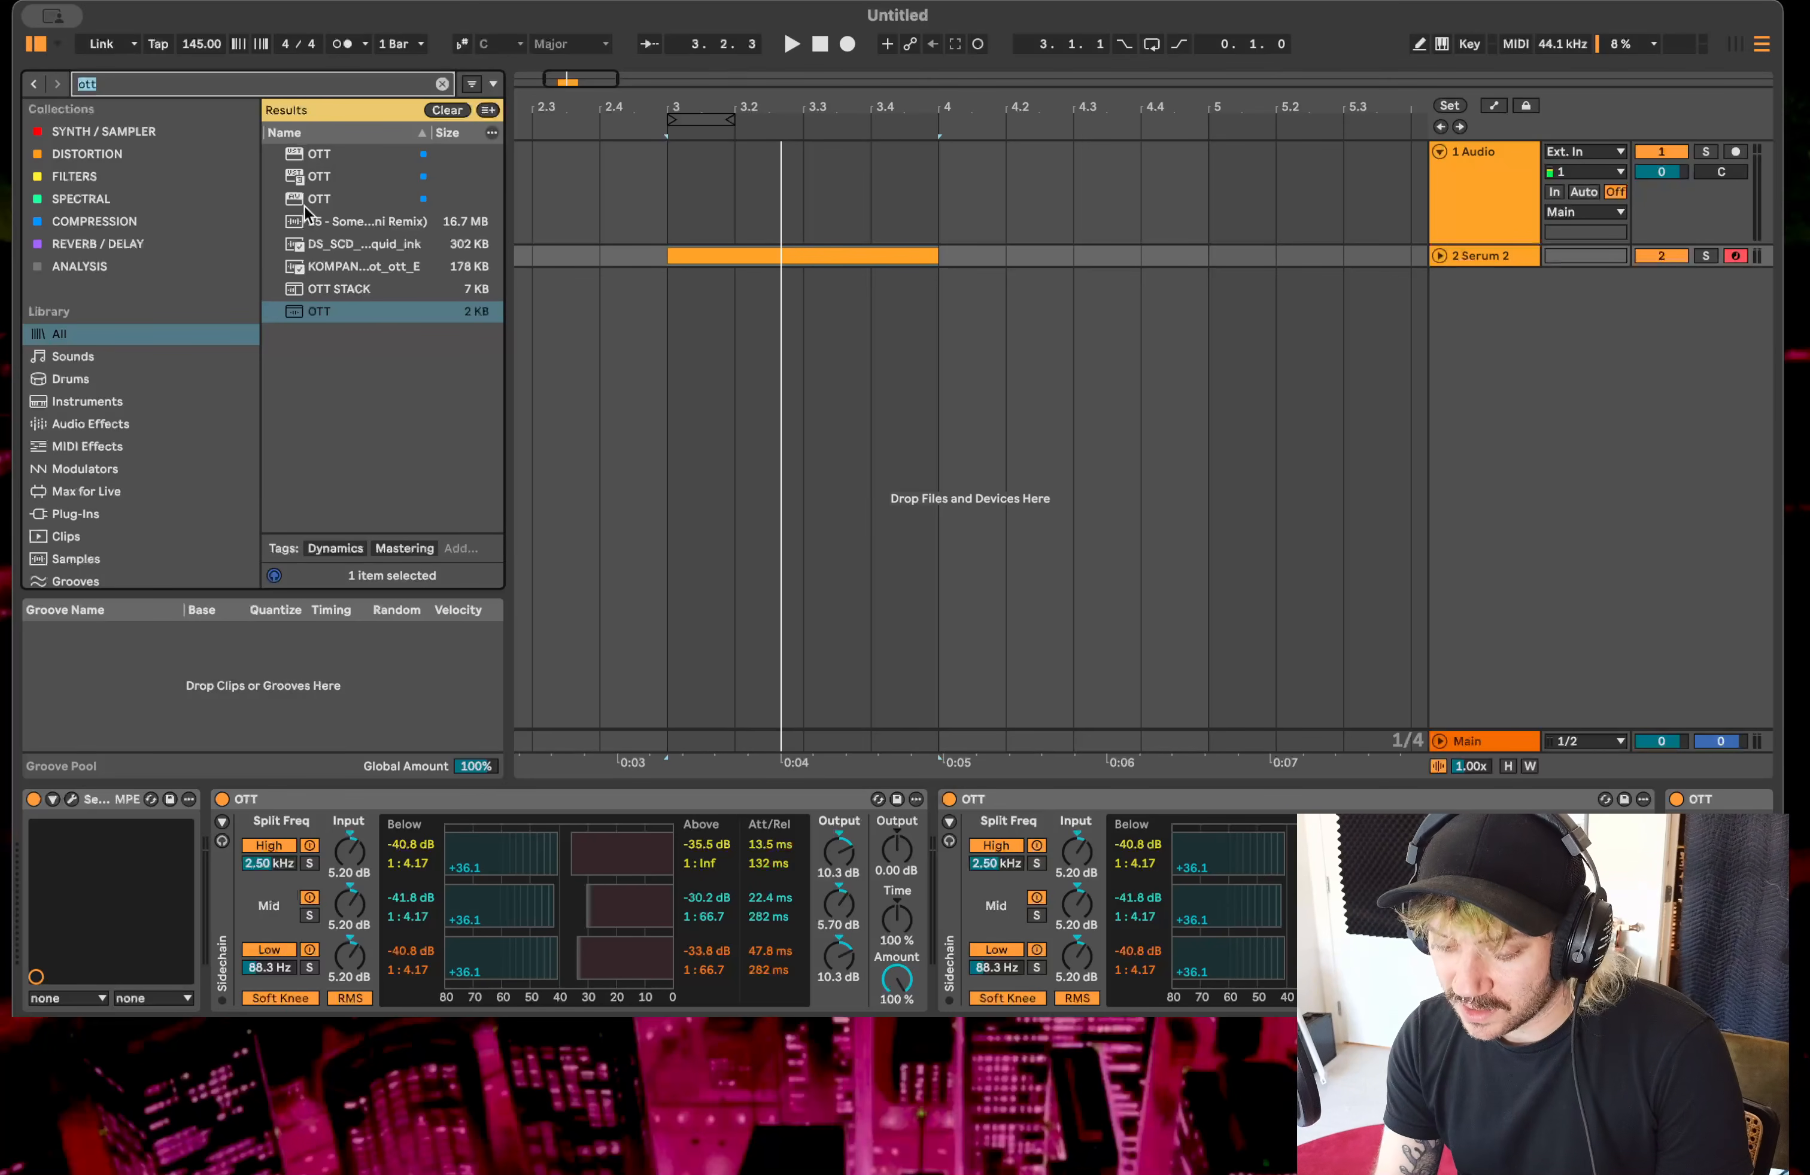
pyautogui.press('BackSpace')
pyautogui.press('BackSpace')
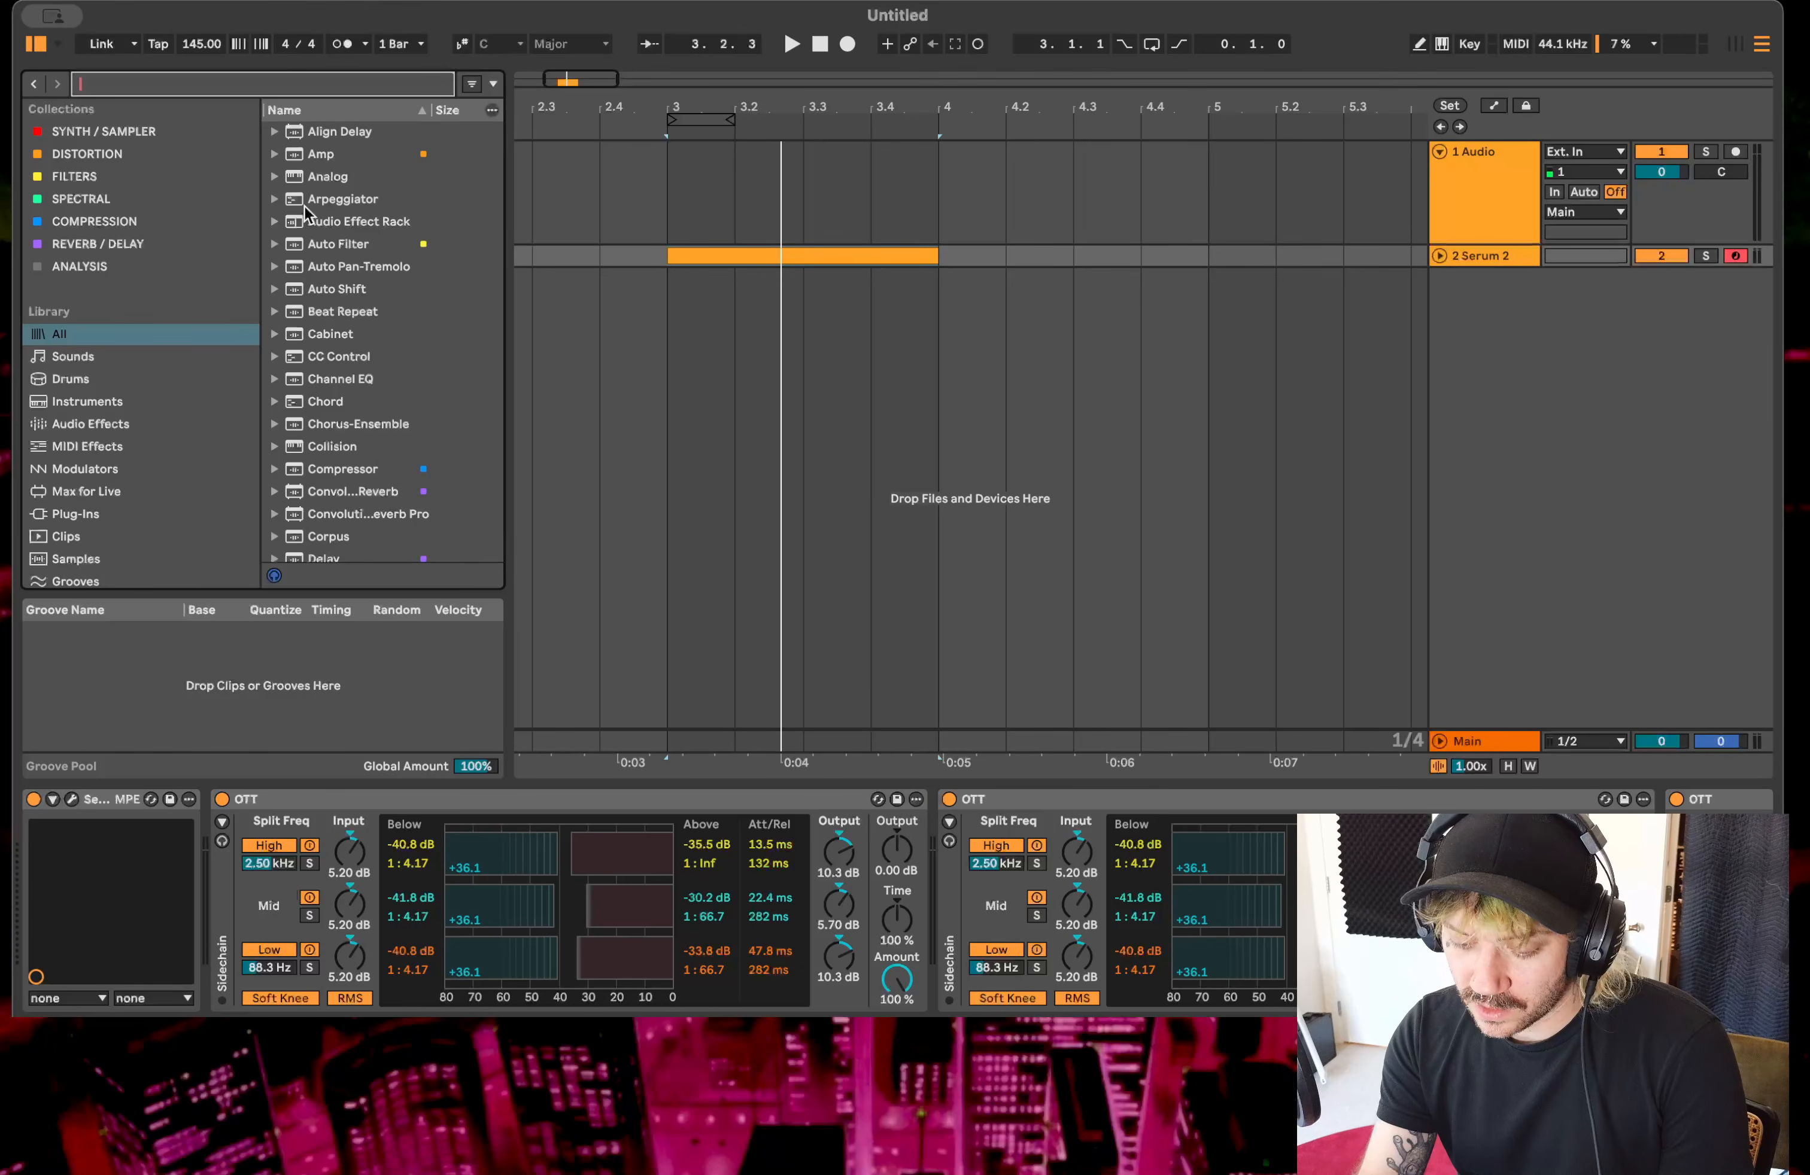
pyautogui.write('hybri')
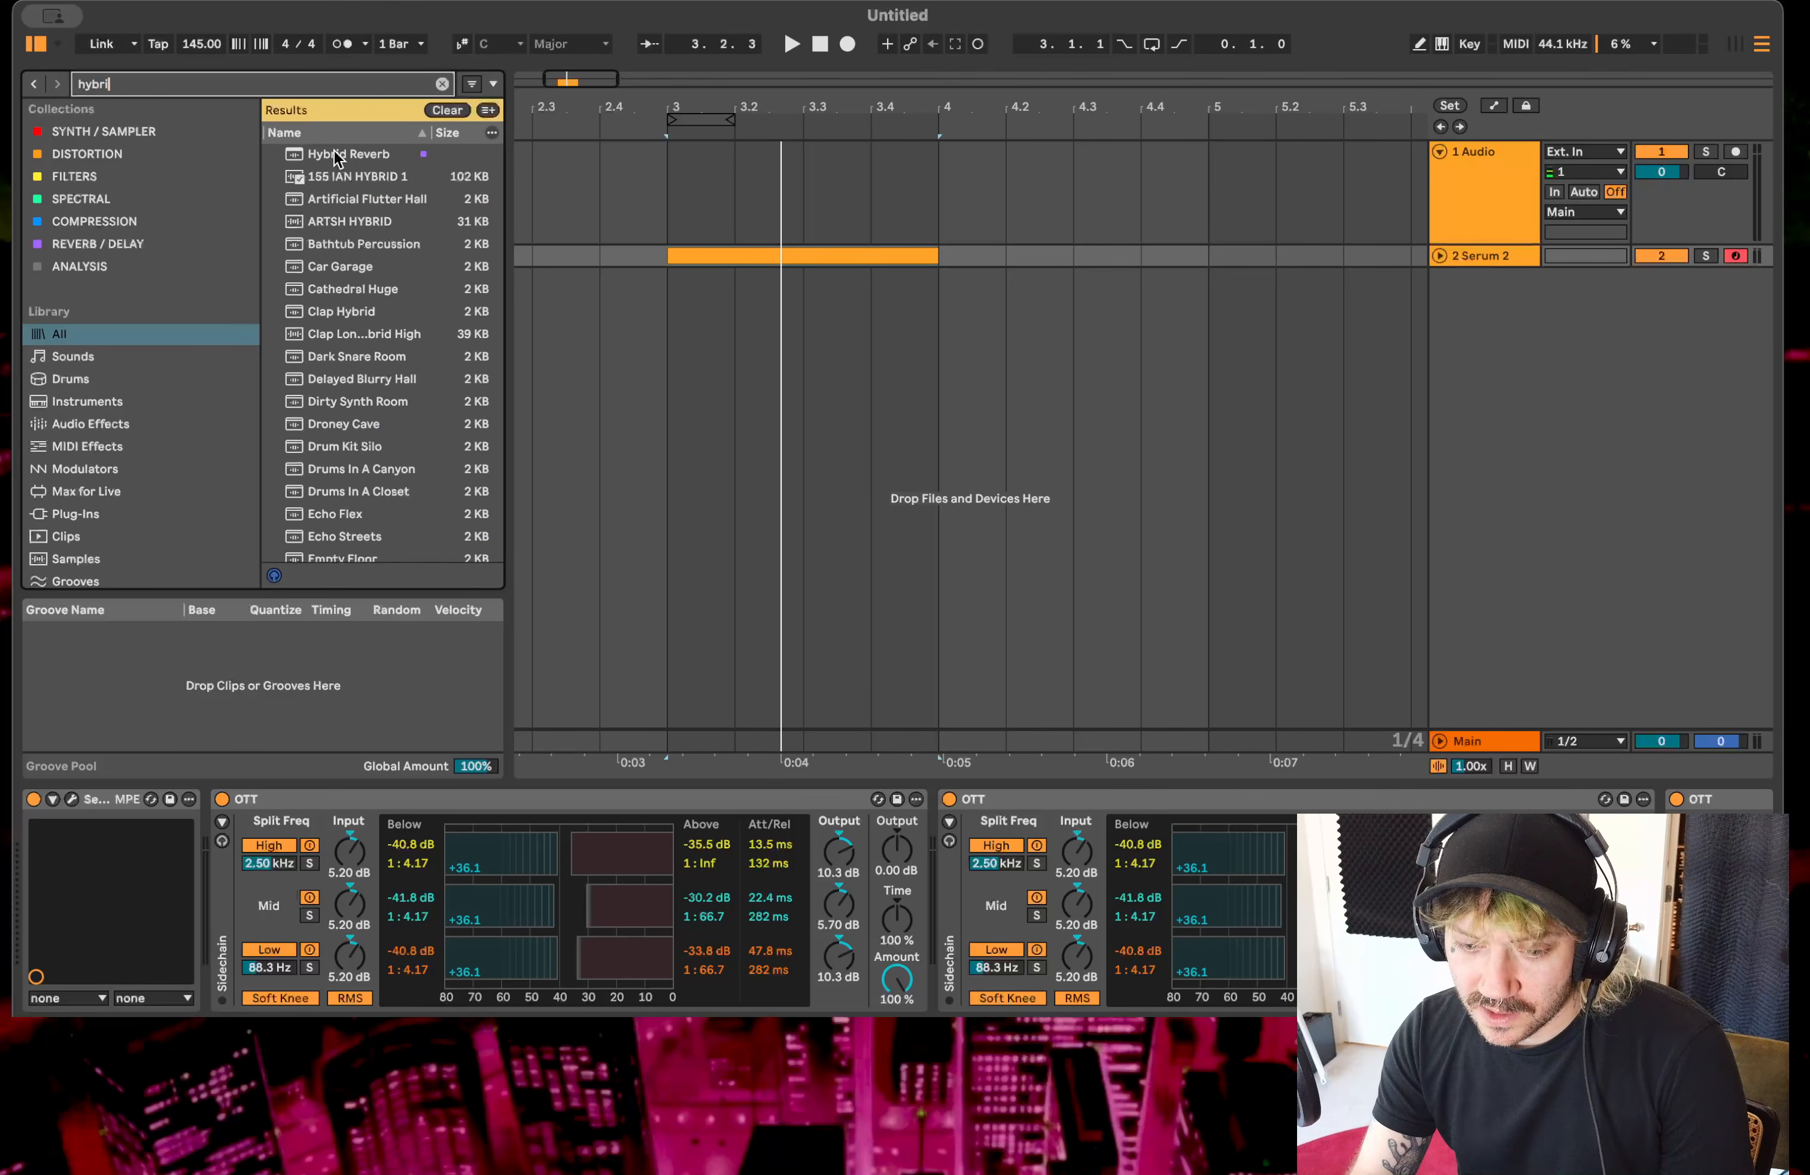
pyautogui.moveTo(336, 158); pyautogui.dragTo(267, 848)
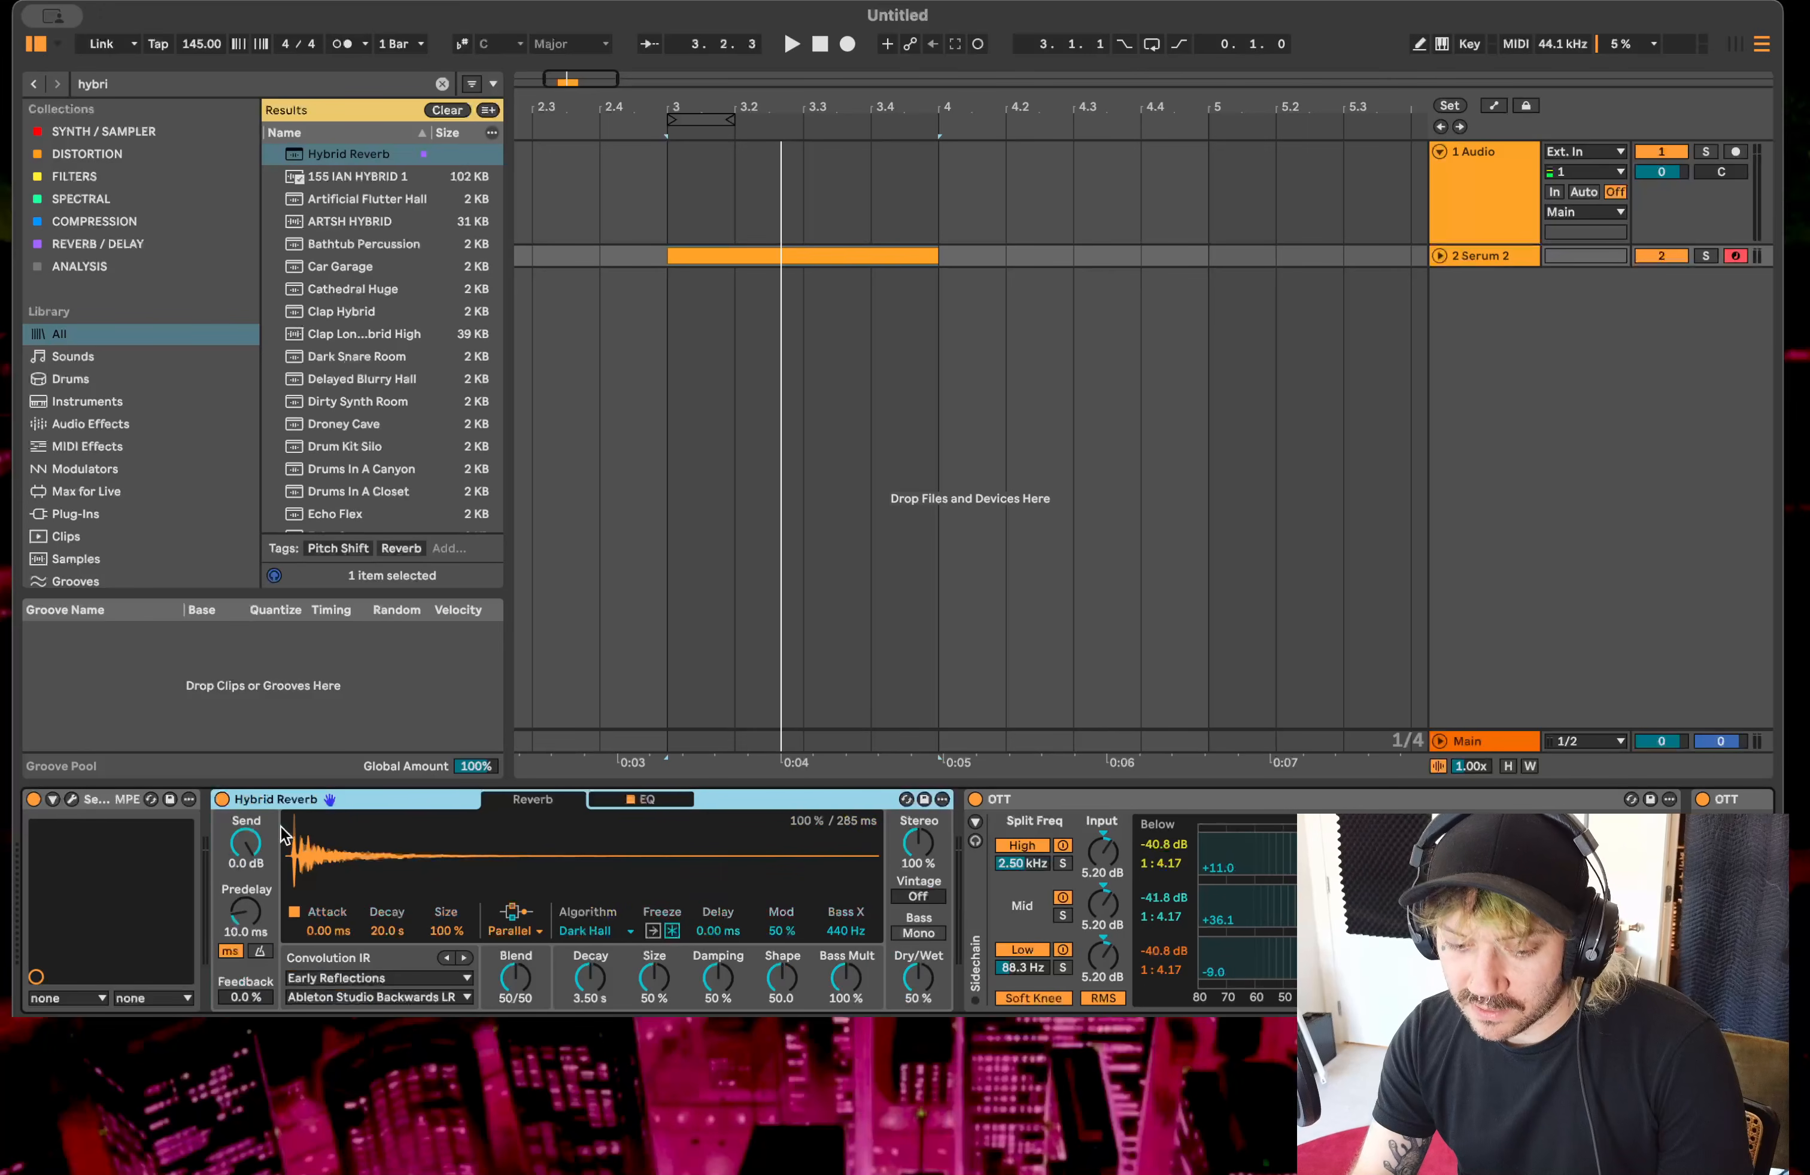
# - Set the Hybrid Reverb's convolution impulse response to Plate B 1 from the Plates category
pyautogui.click(339, 976)
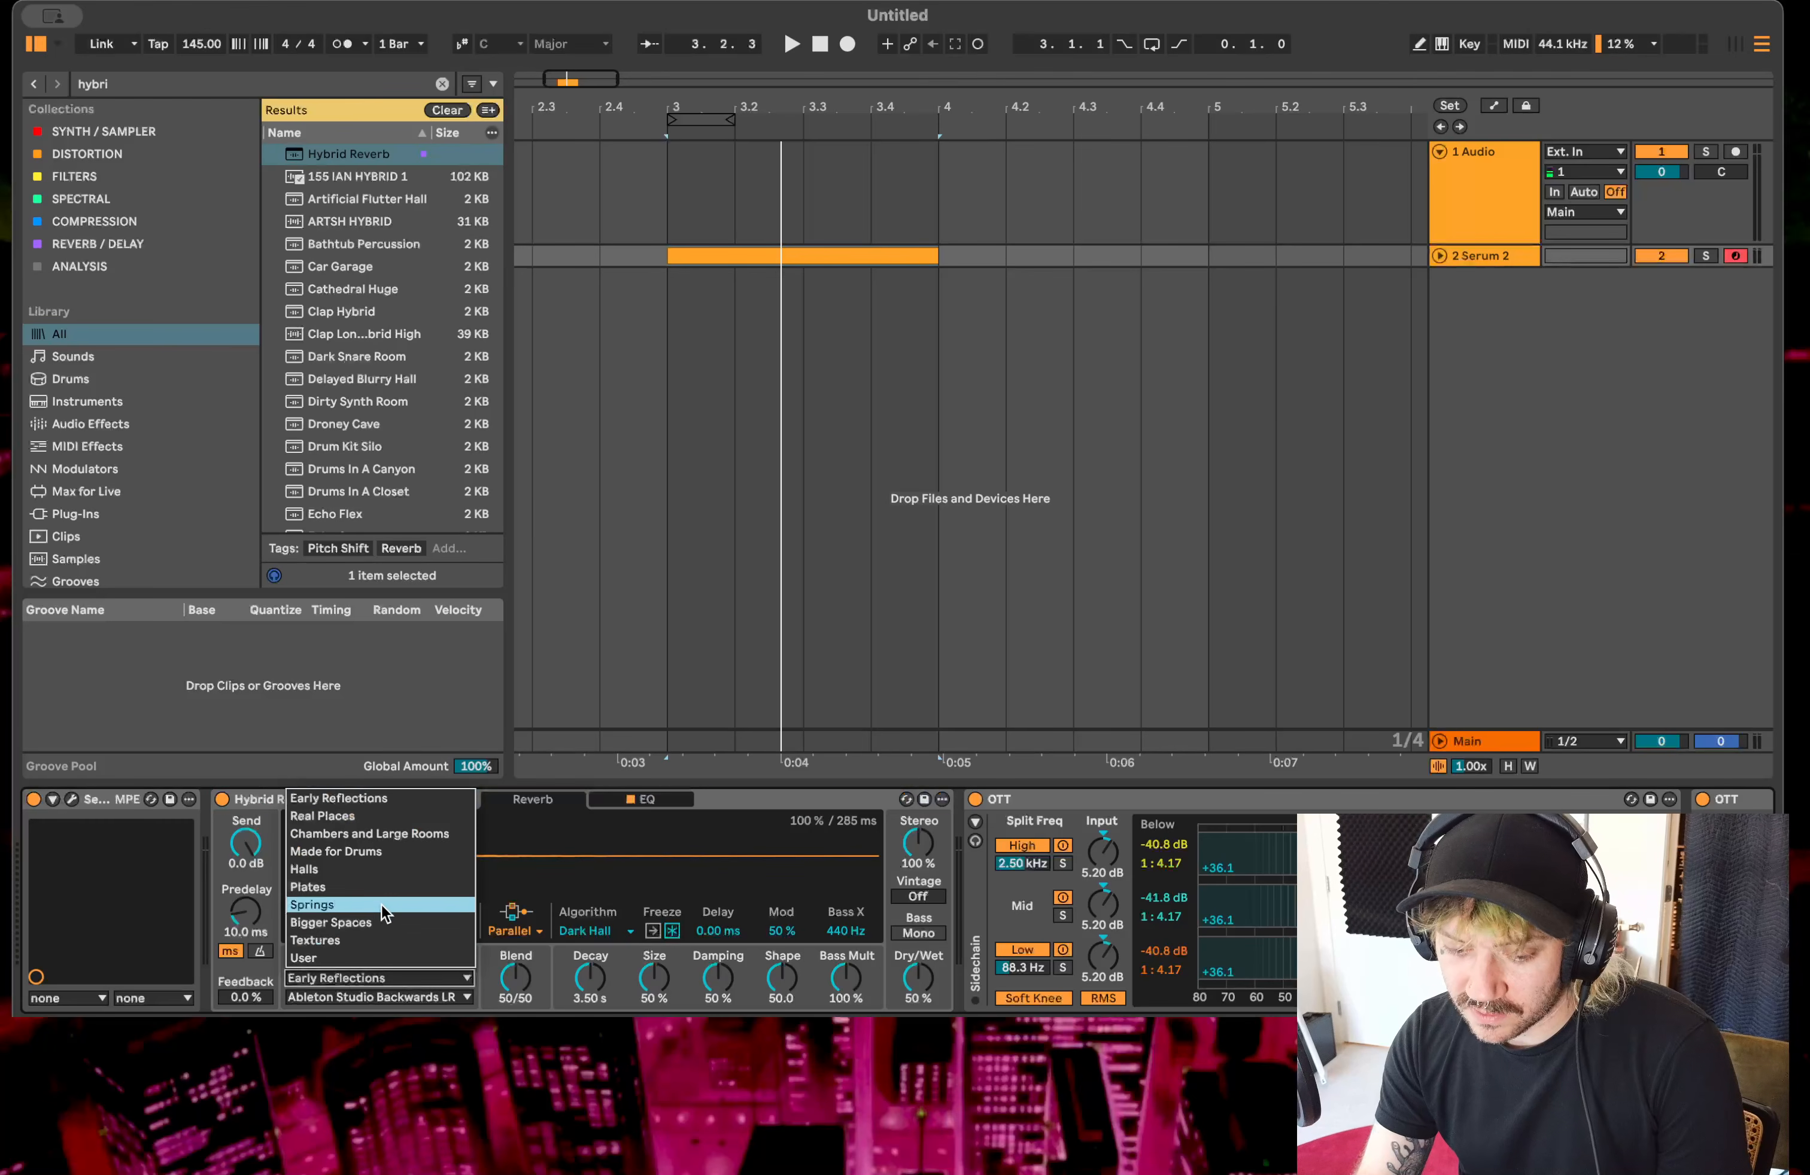
pyautogui.click(345, 885)
pyautogui.click(358, 997)
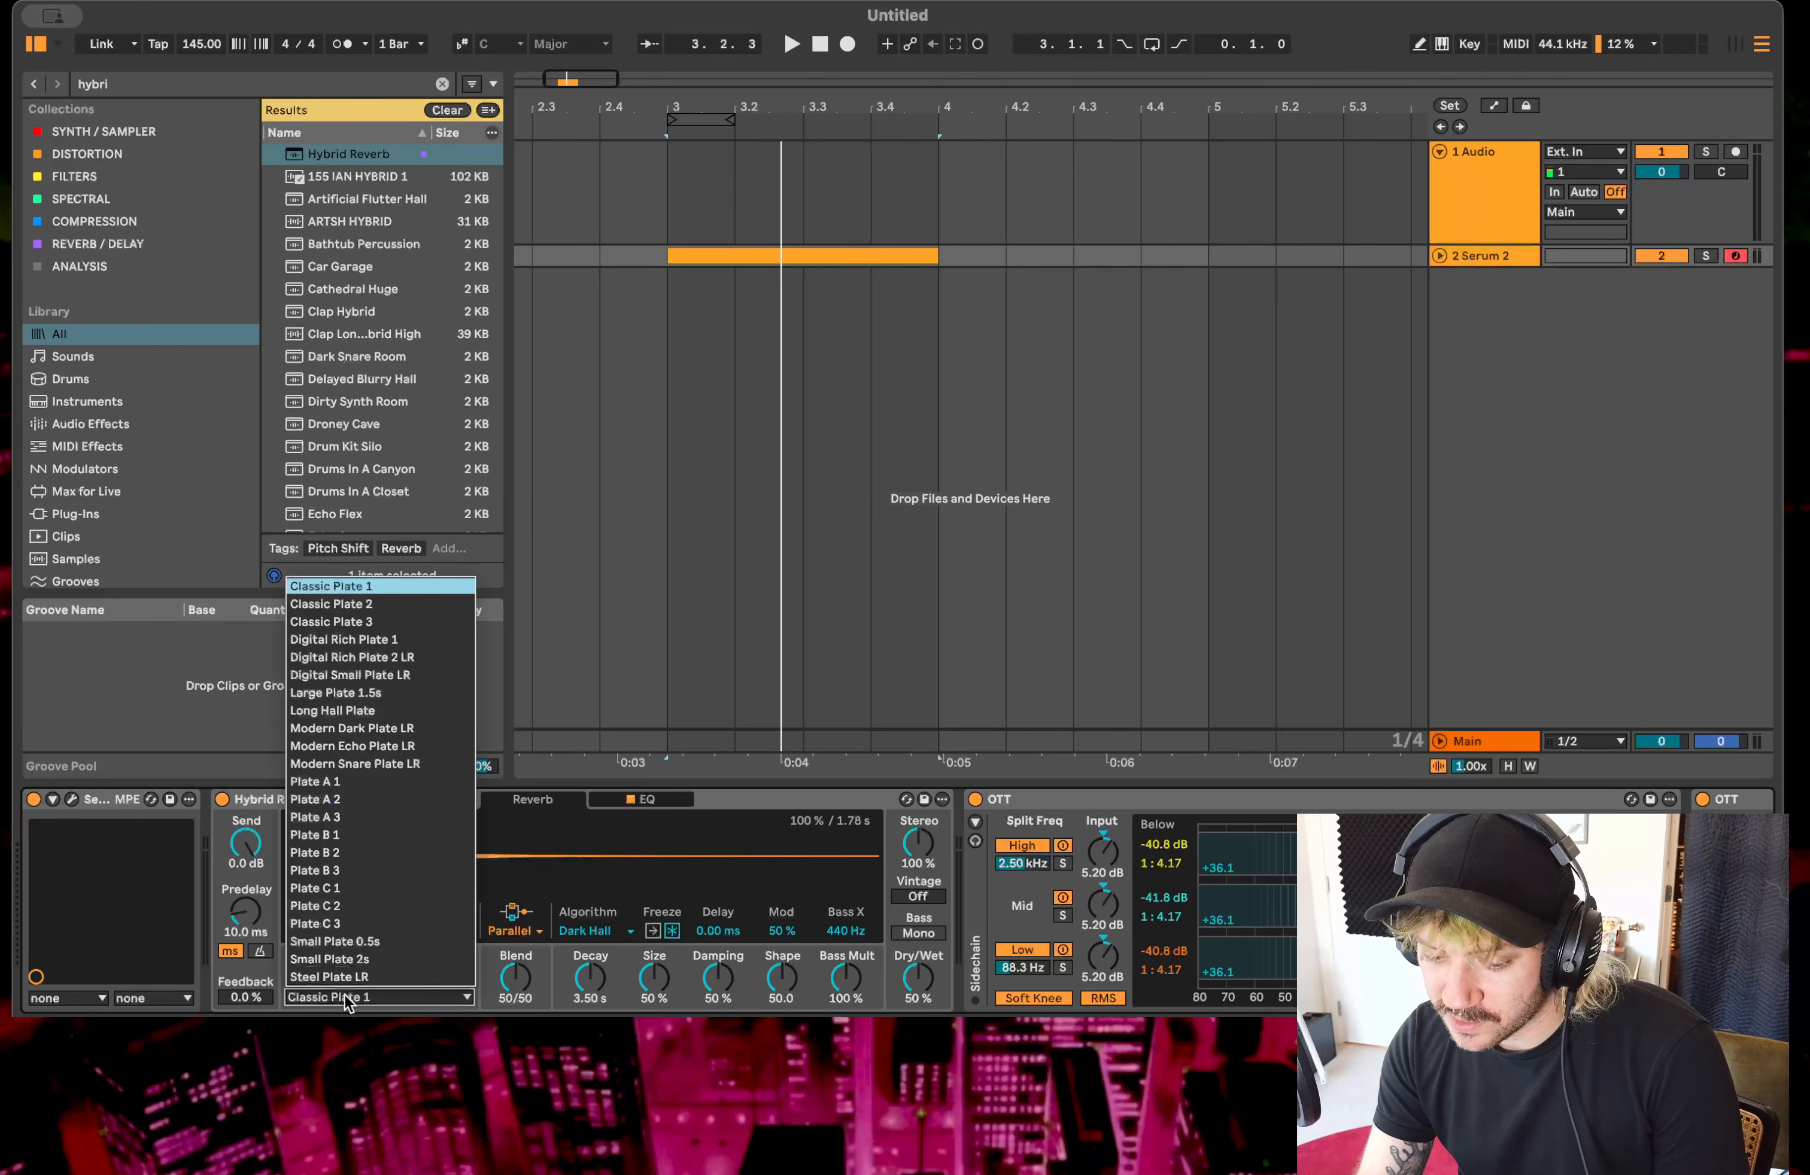
pyautogui.click(379, 845)
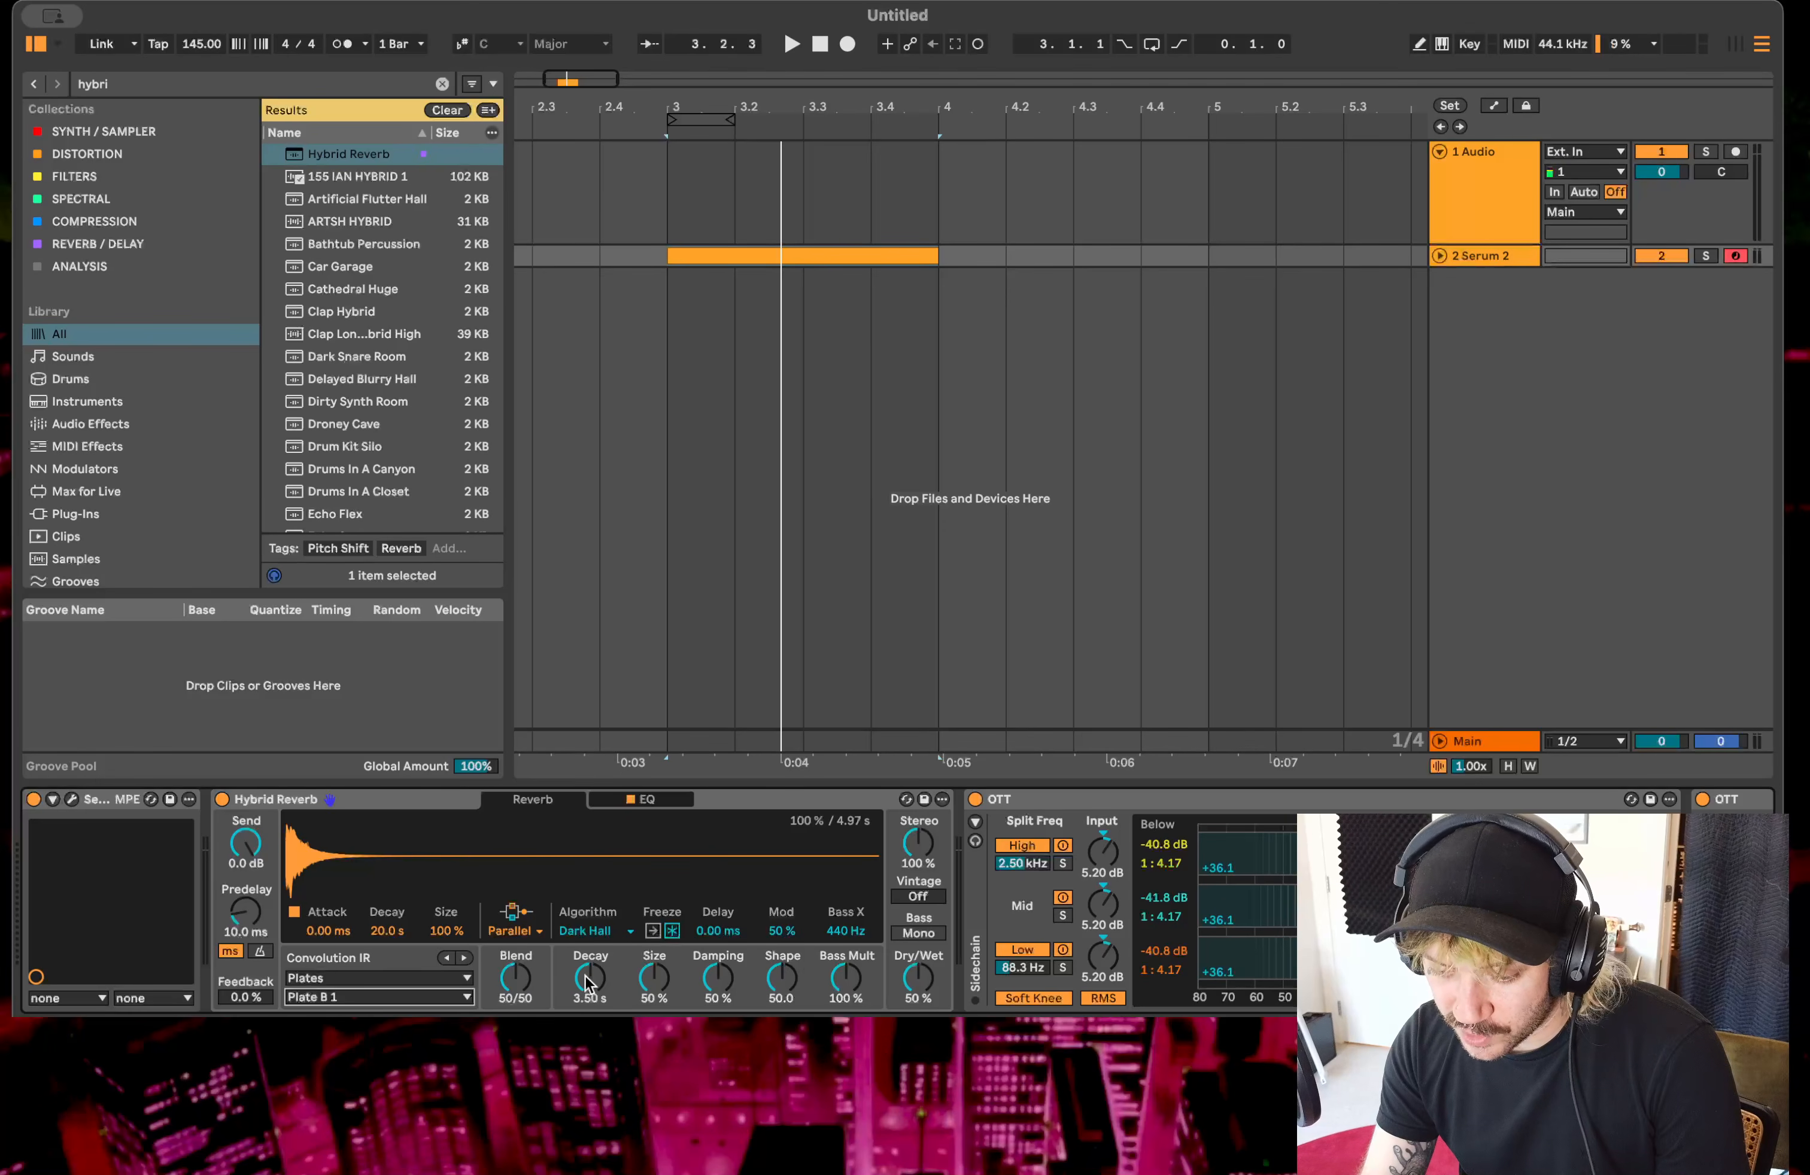
# - Lower the Hybrid Reverb's algorithm decay to 100 ms and its size to 38% while auditioning the clip
pyautogui.moveTo(586, 984); pyautogui.dragTo(586, 1023)
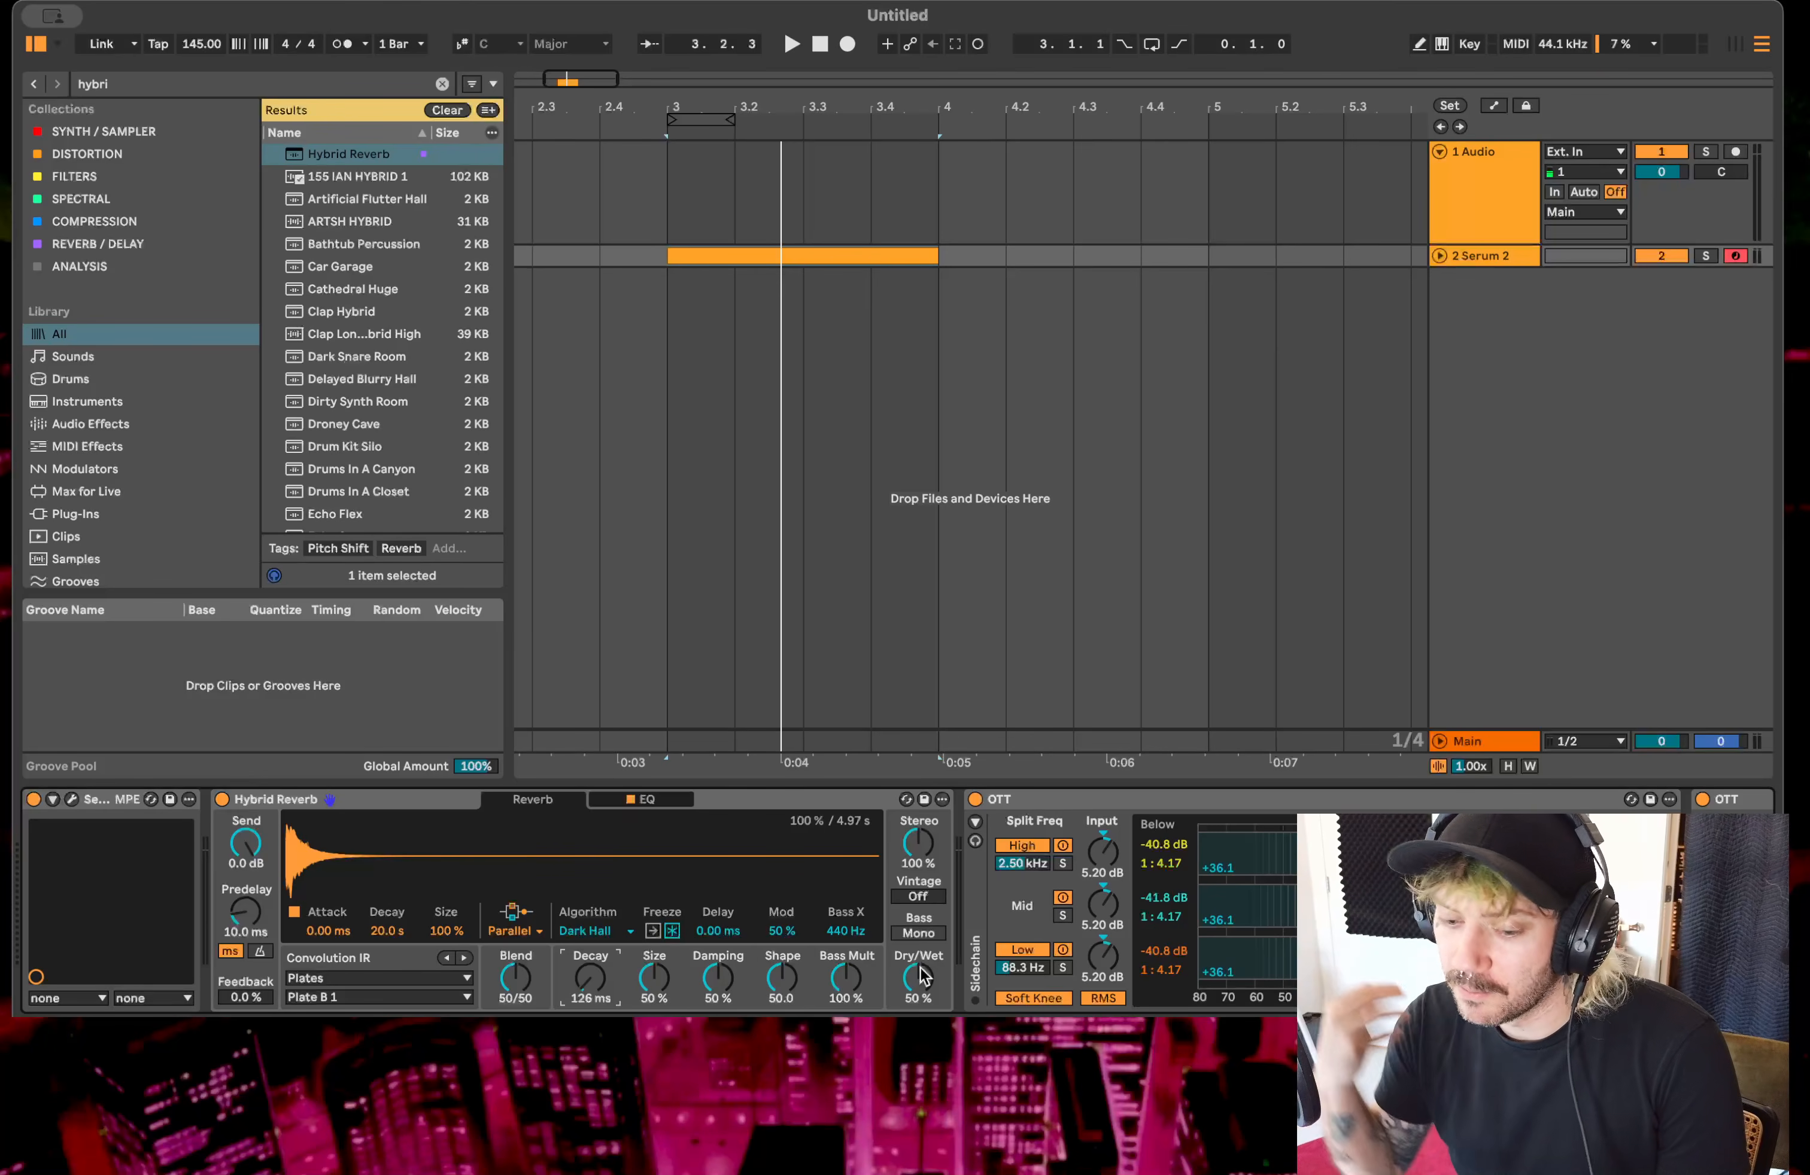
pyautogui.press('space')
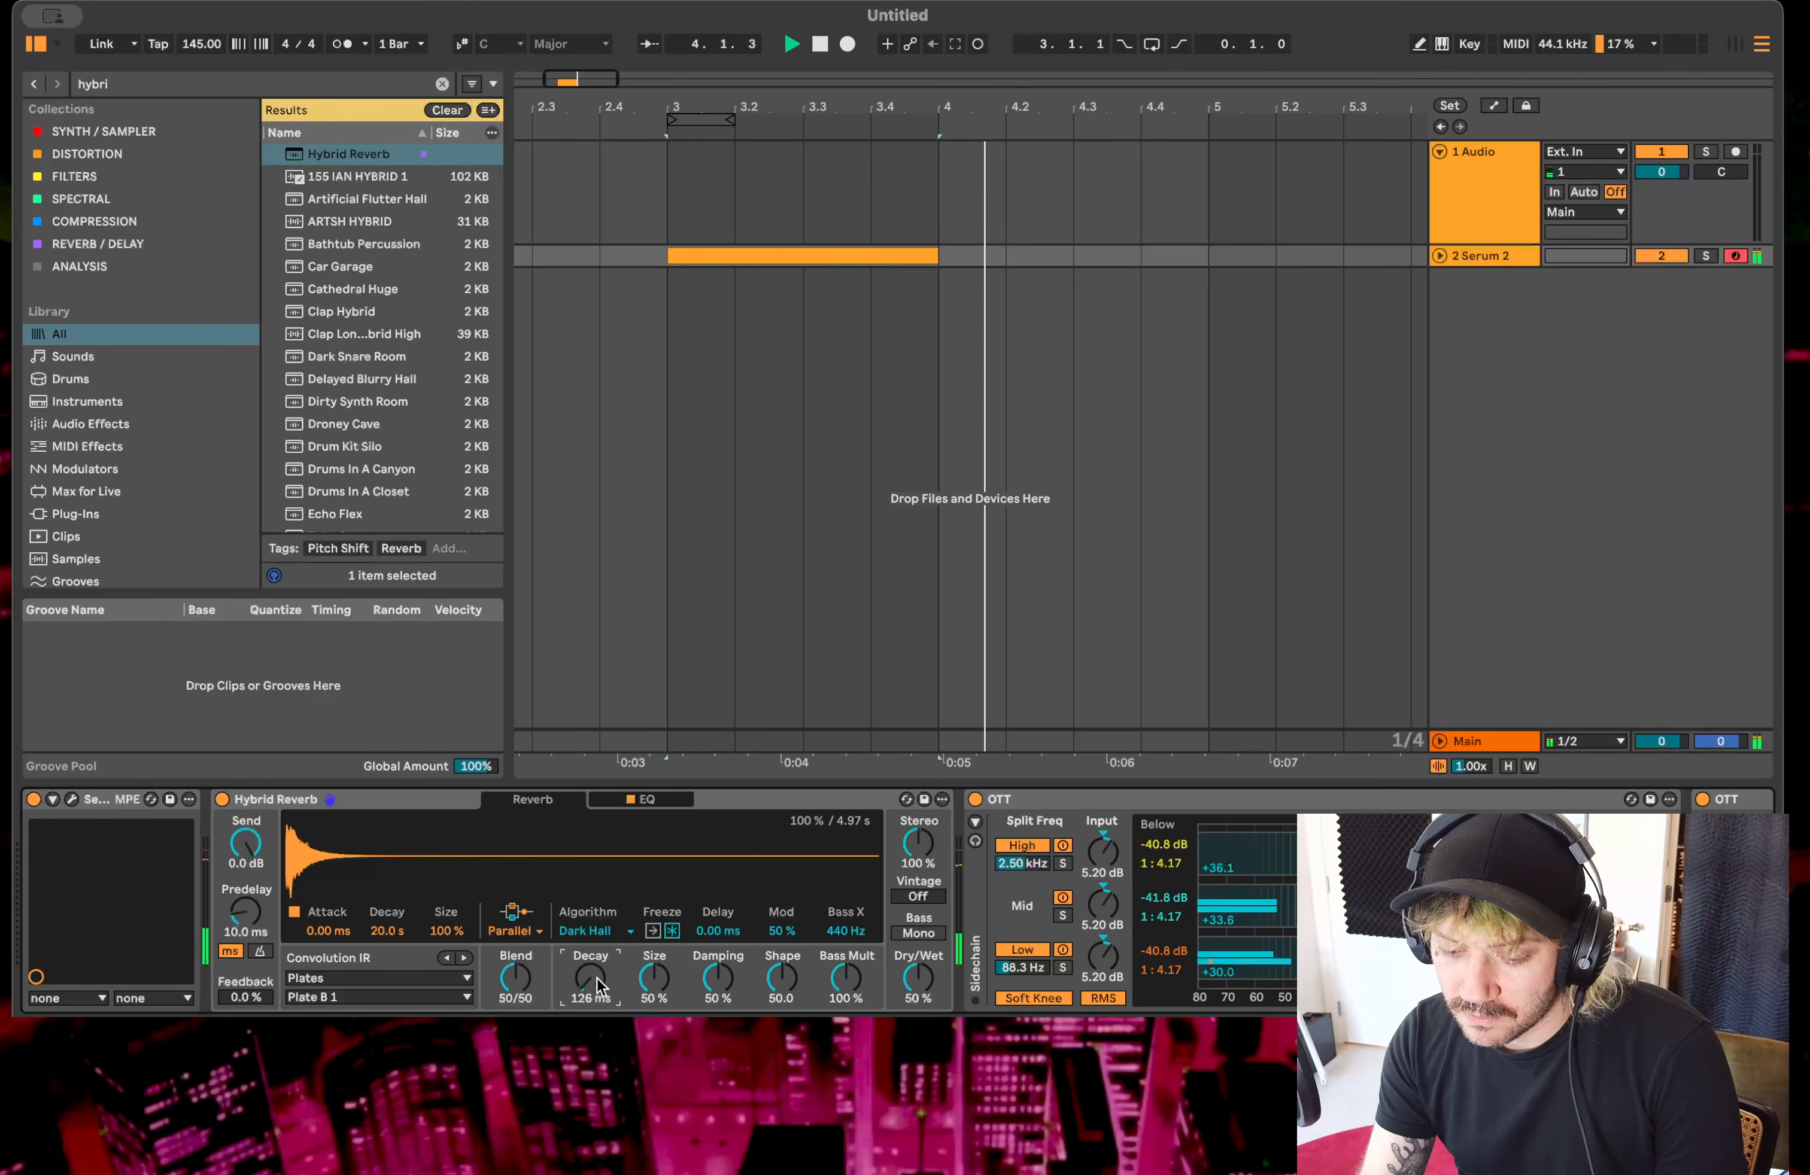
pyautogui.moveTo(597, 978); pyautogui.dragTo(597, 1014)
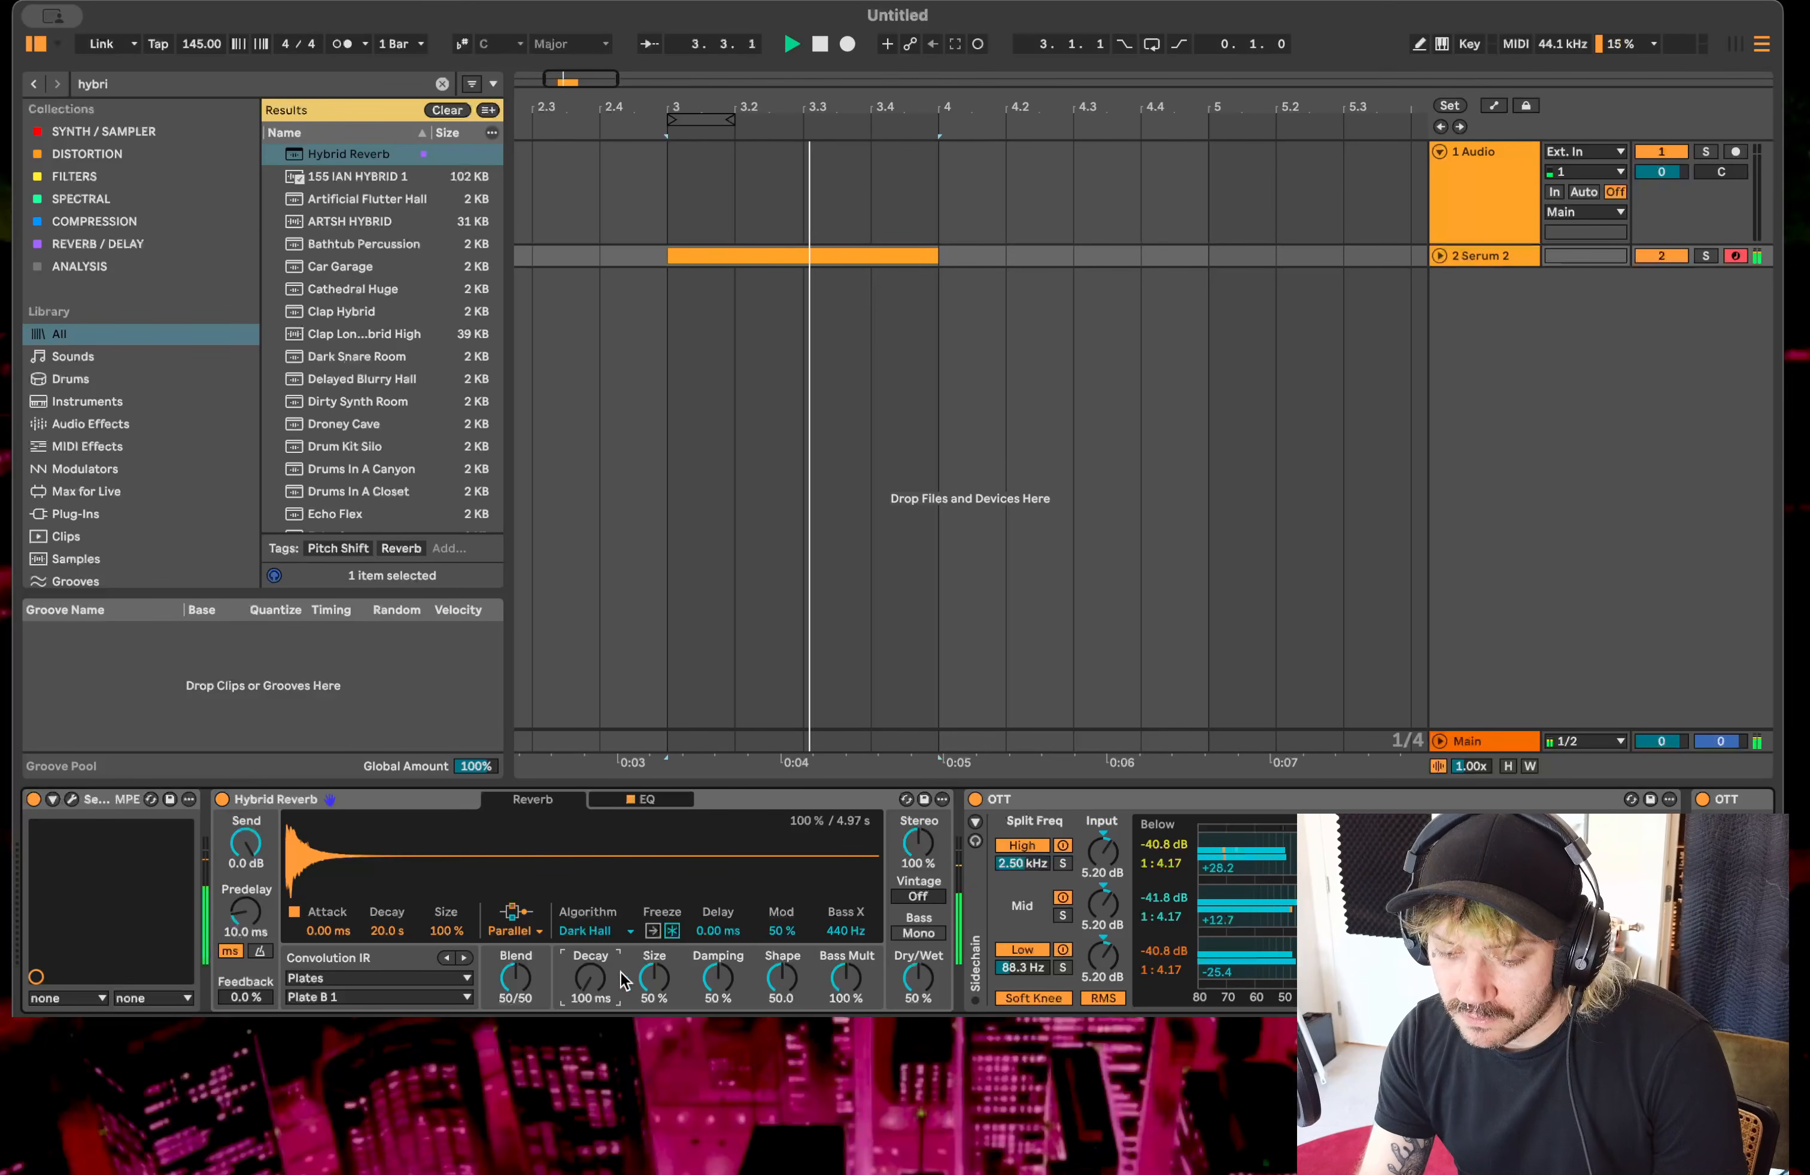
pyautogui.moveTo(652, 979); pyautogui.dragTo(652, 997)
pyautogui.press('space')
# - Switch the Hybrid Reverb's routing from parallel to convolution only and audition the result
pyautogui.click(516, 929)
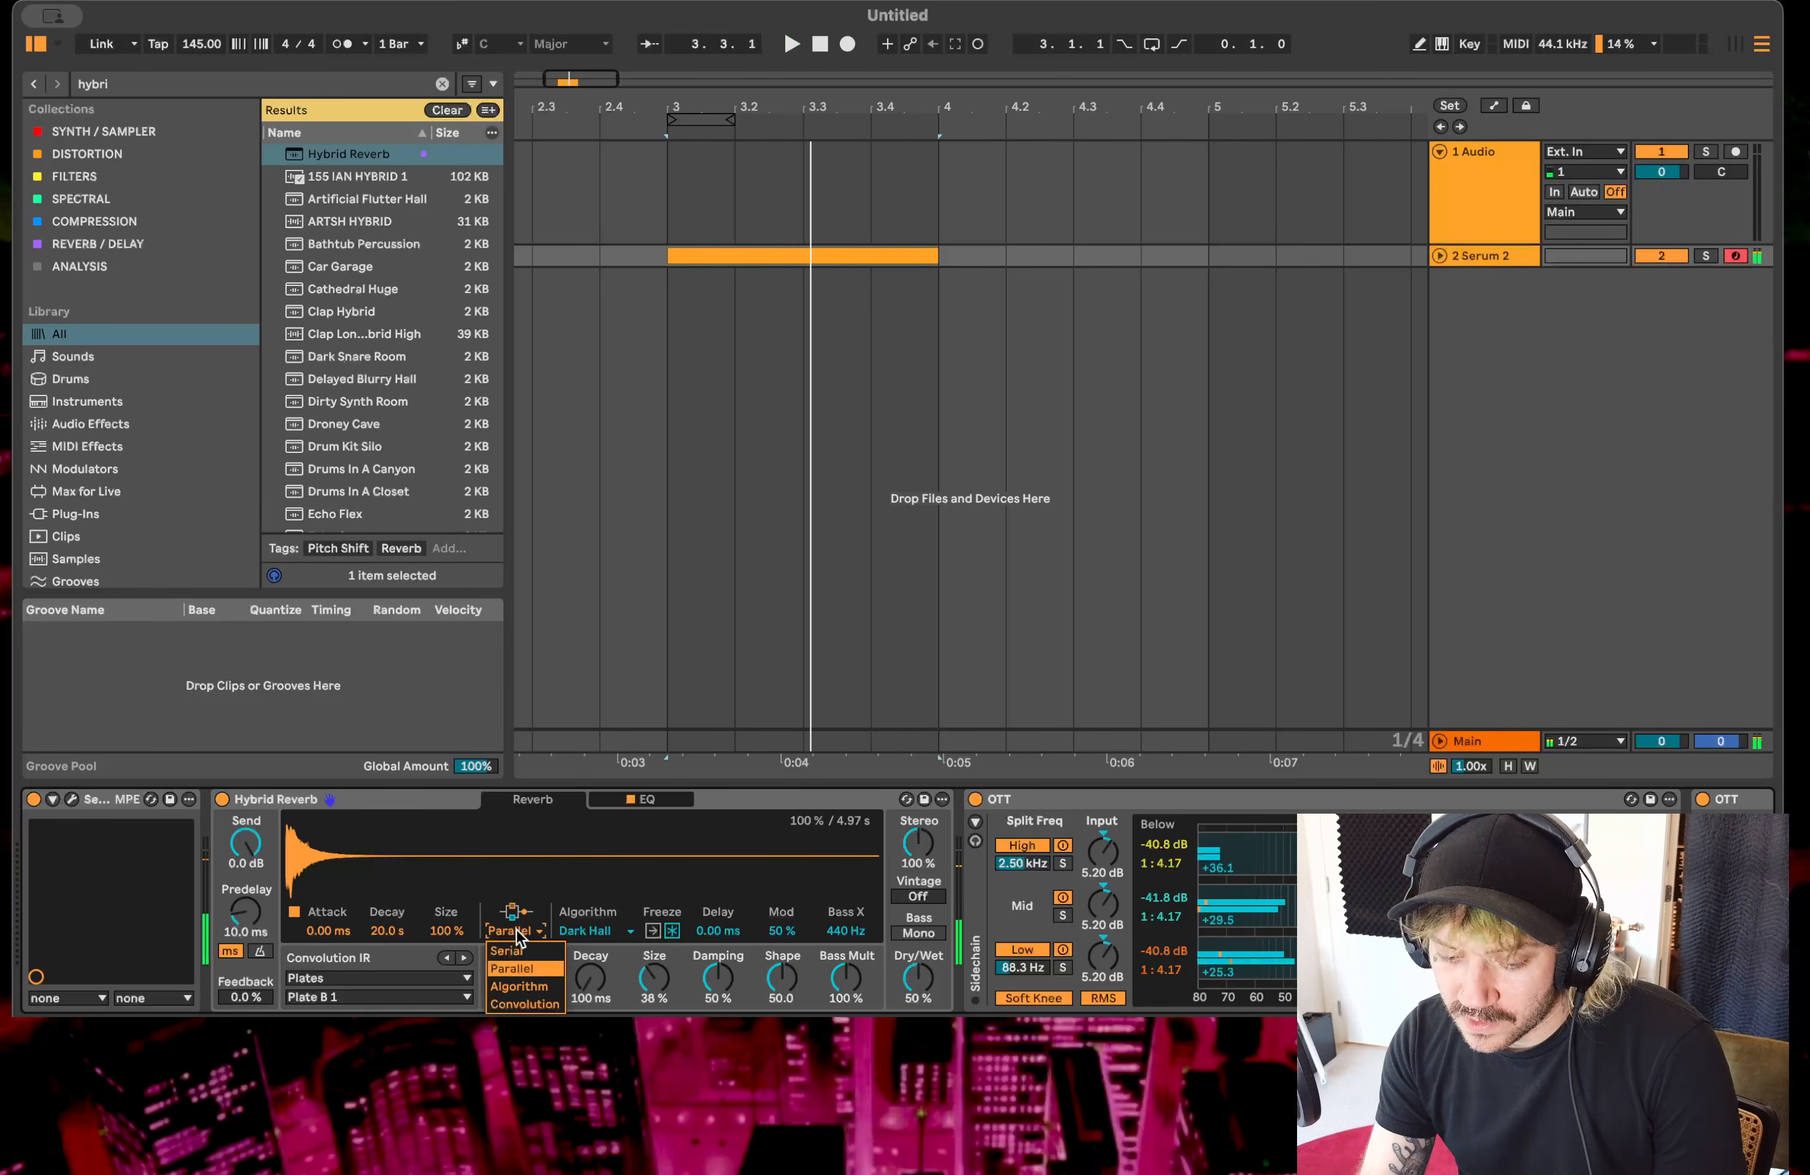
pyautogui.click(522, 1003)
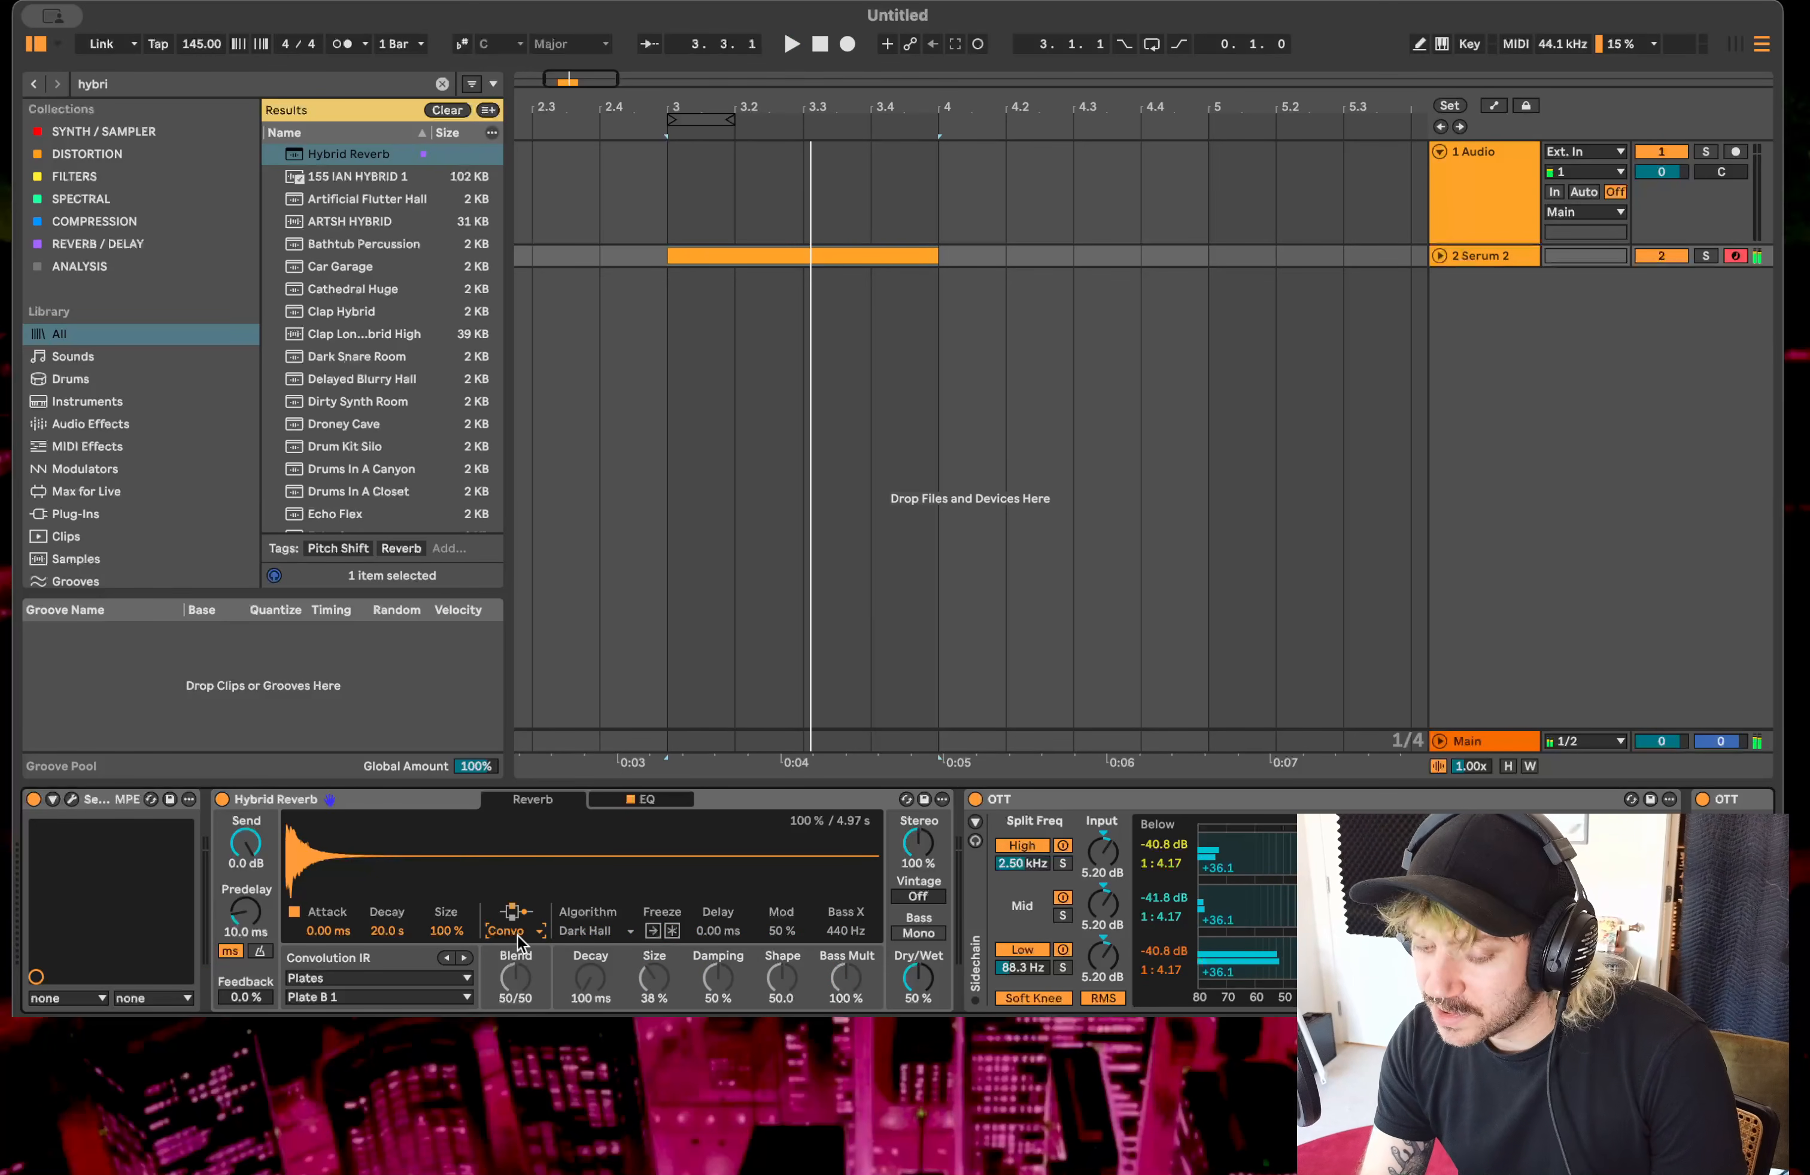
pyautogui.press('space')
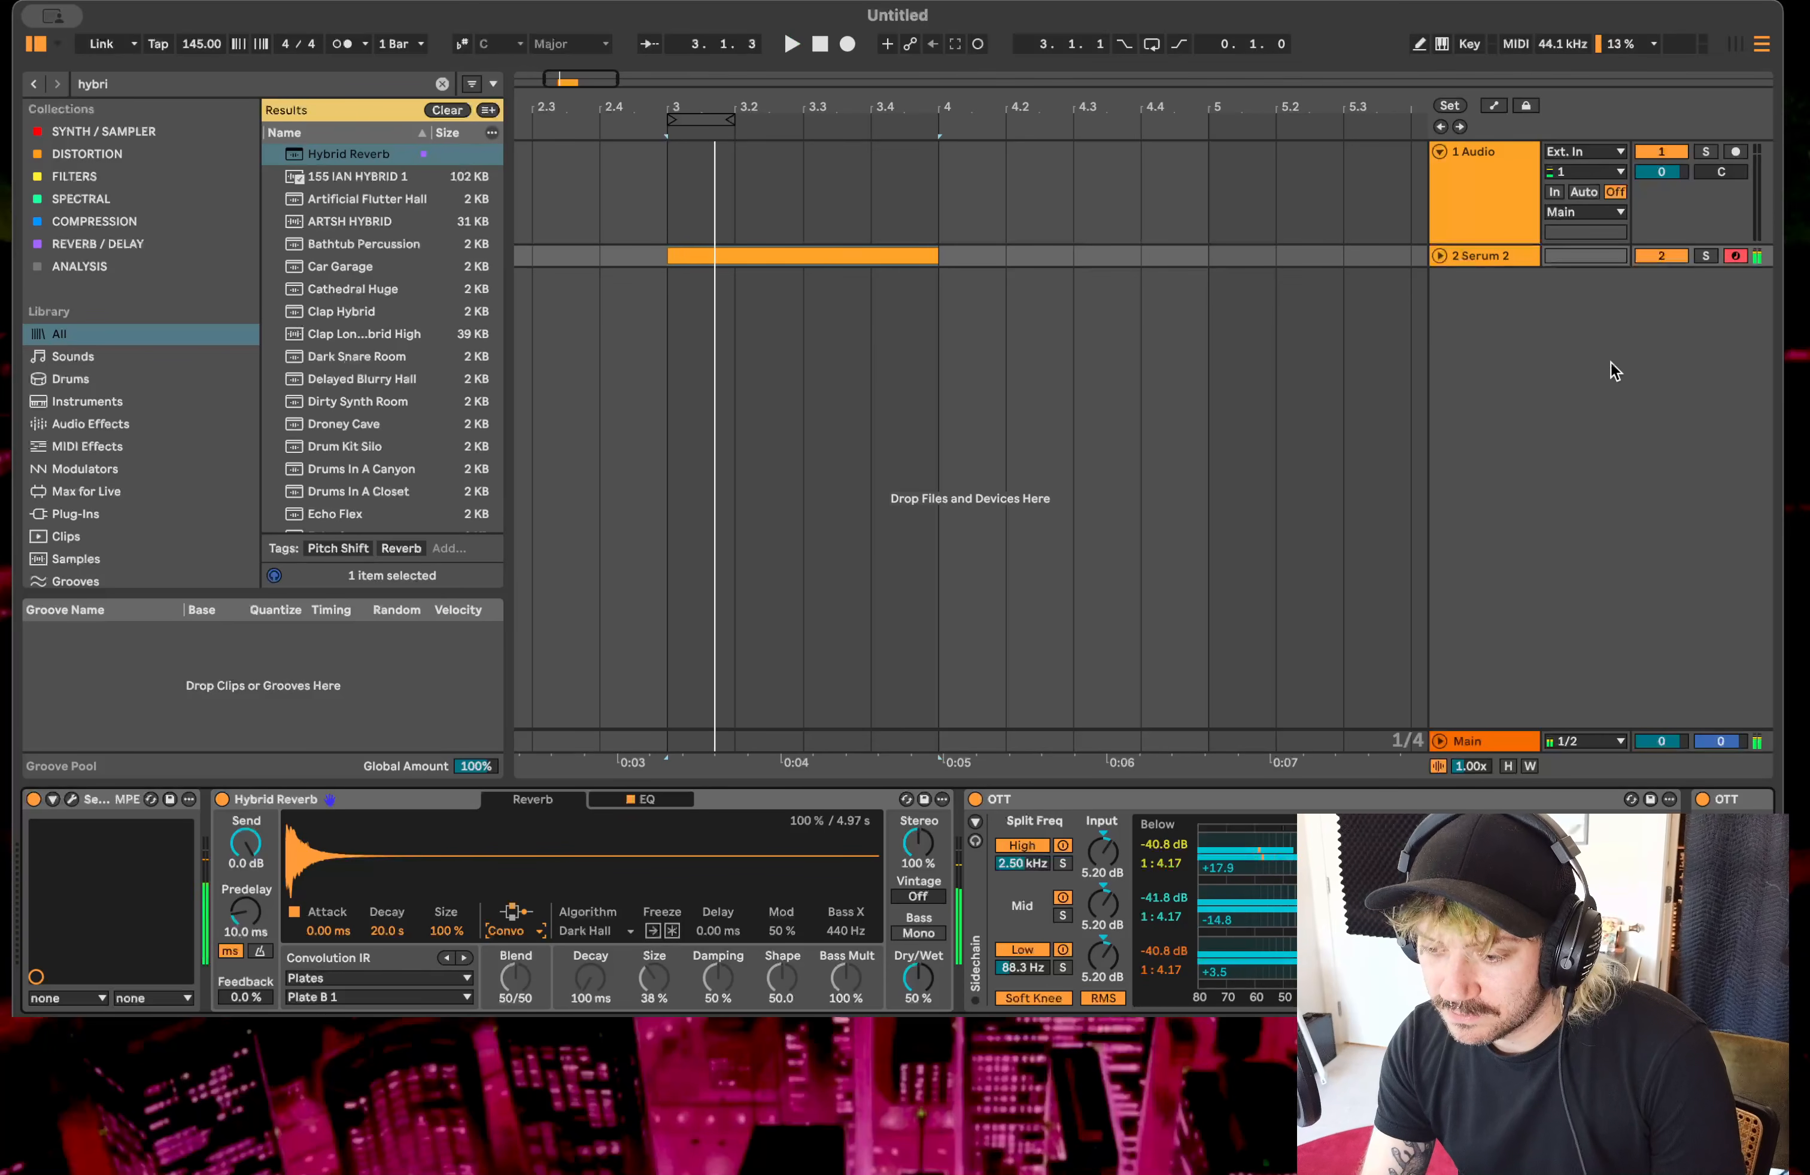
pyautogui.click(824, 48)
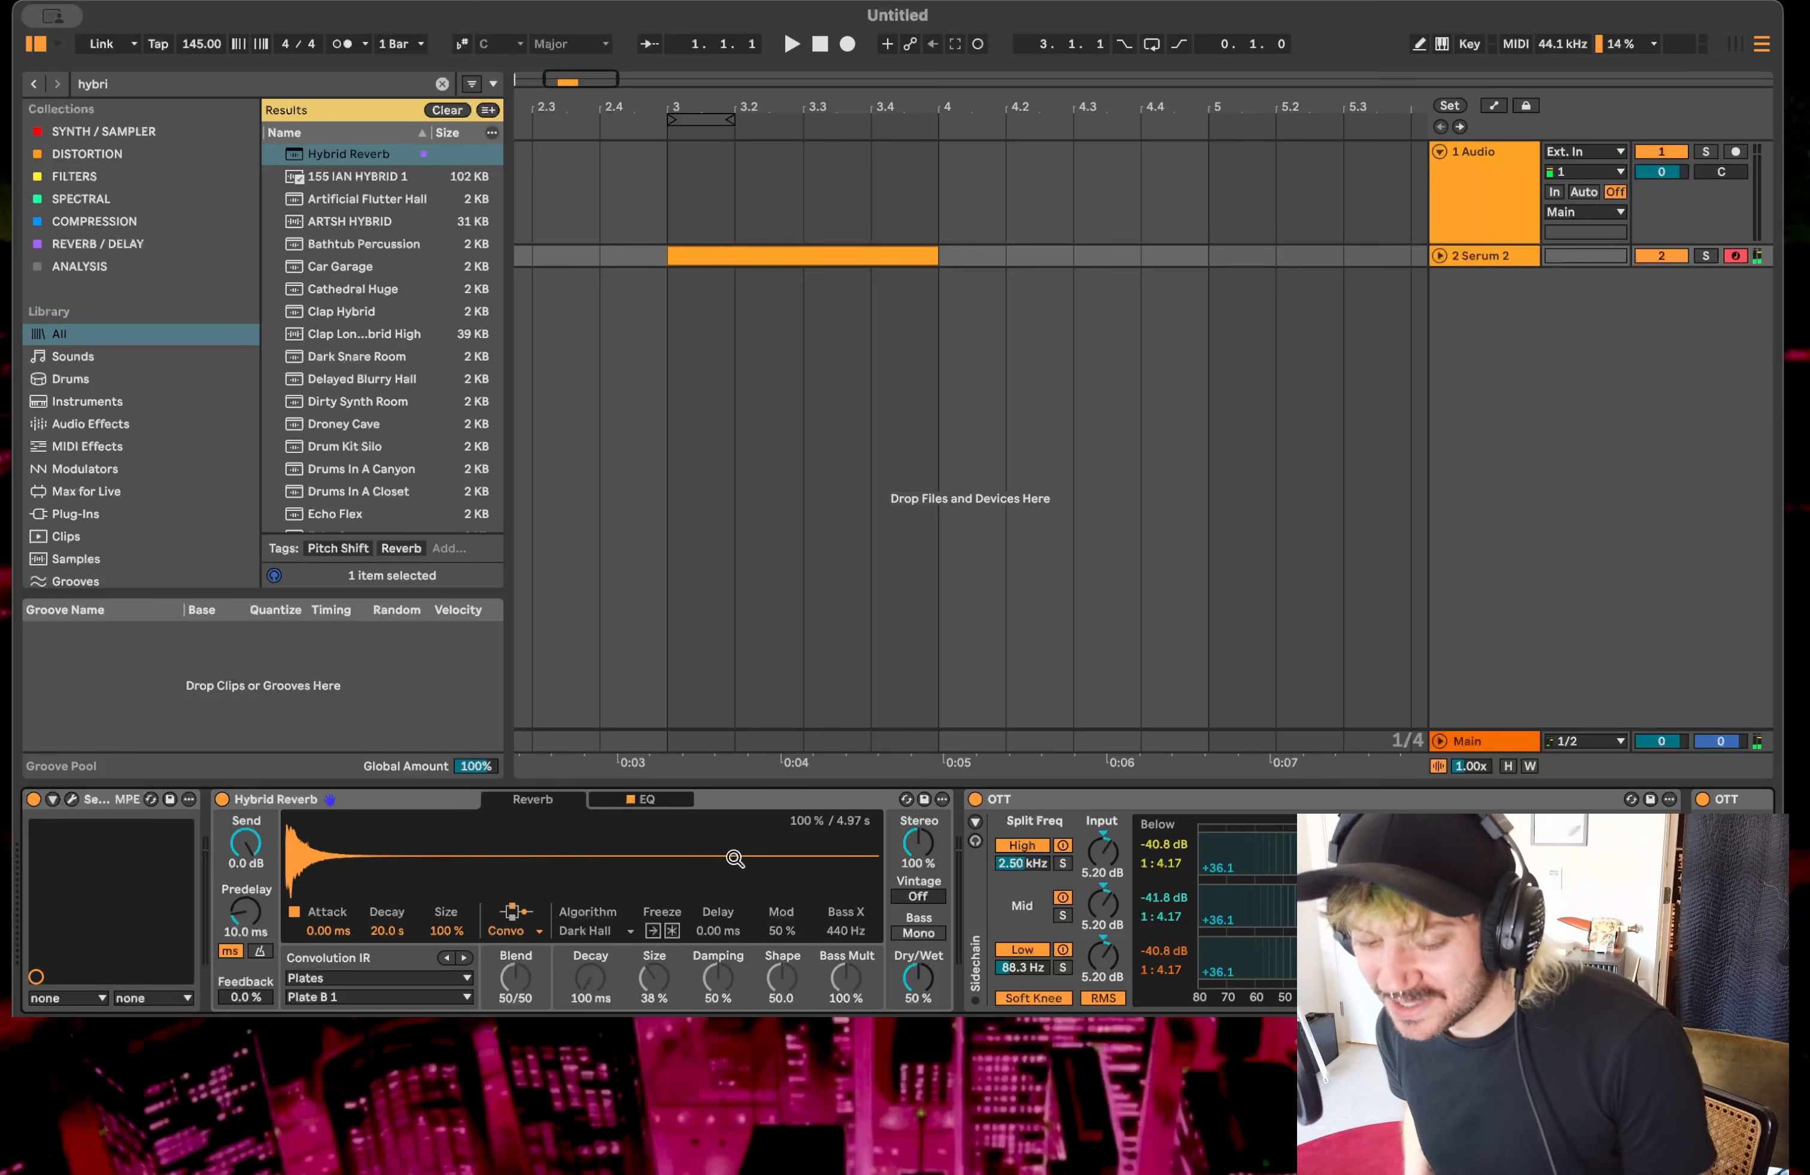
# - Change the convolution impulse response to Small Plate 0.5s and play the clip from bar 3
pyautogui.click(369, 997)
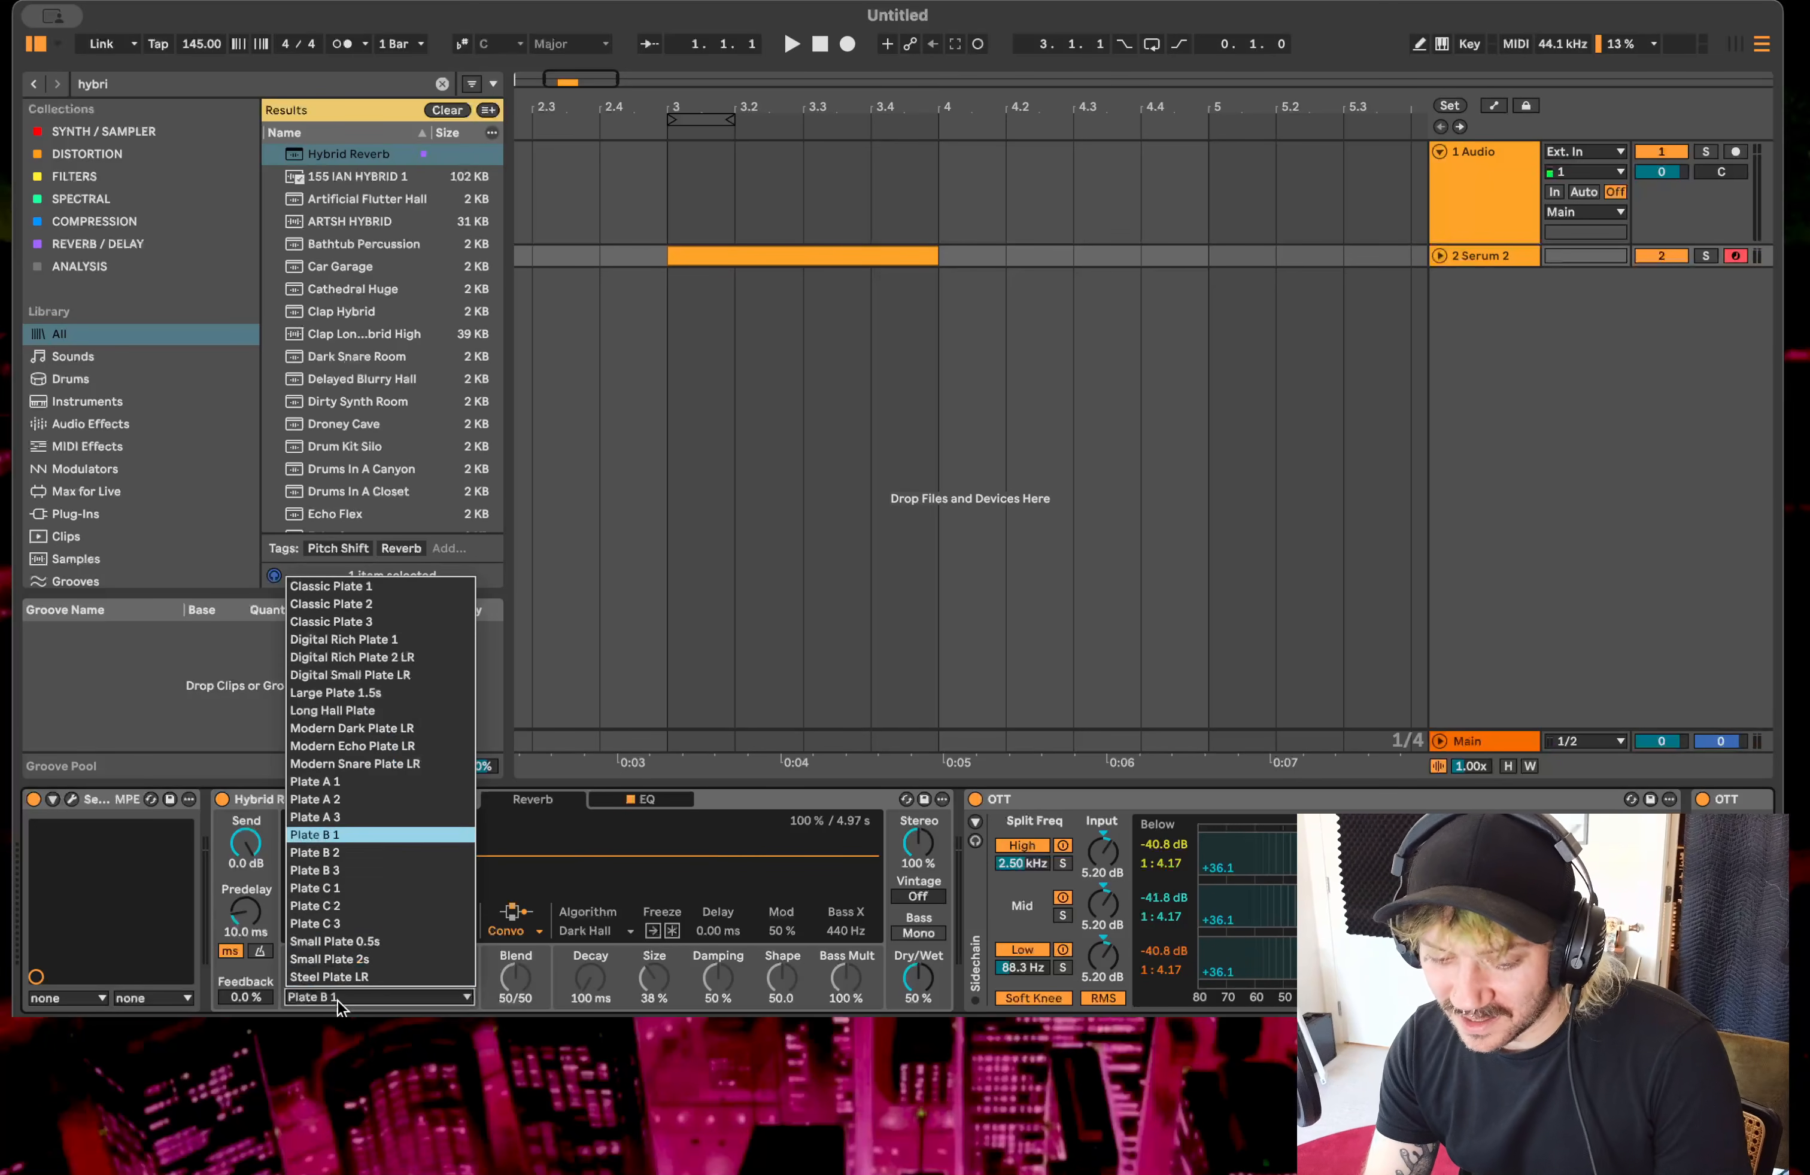
pyautogui.click(359, 943)
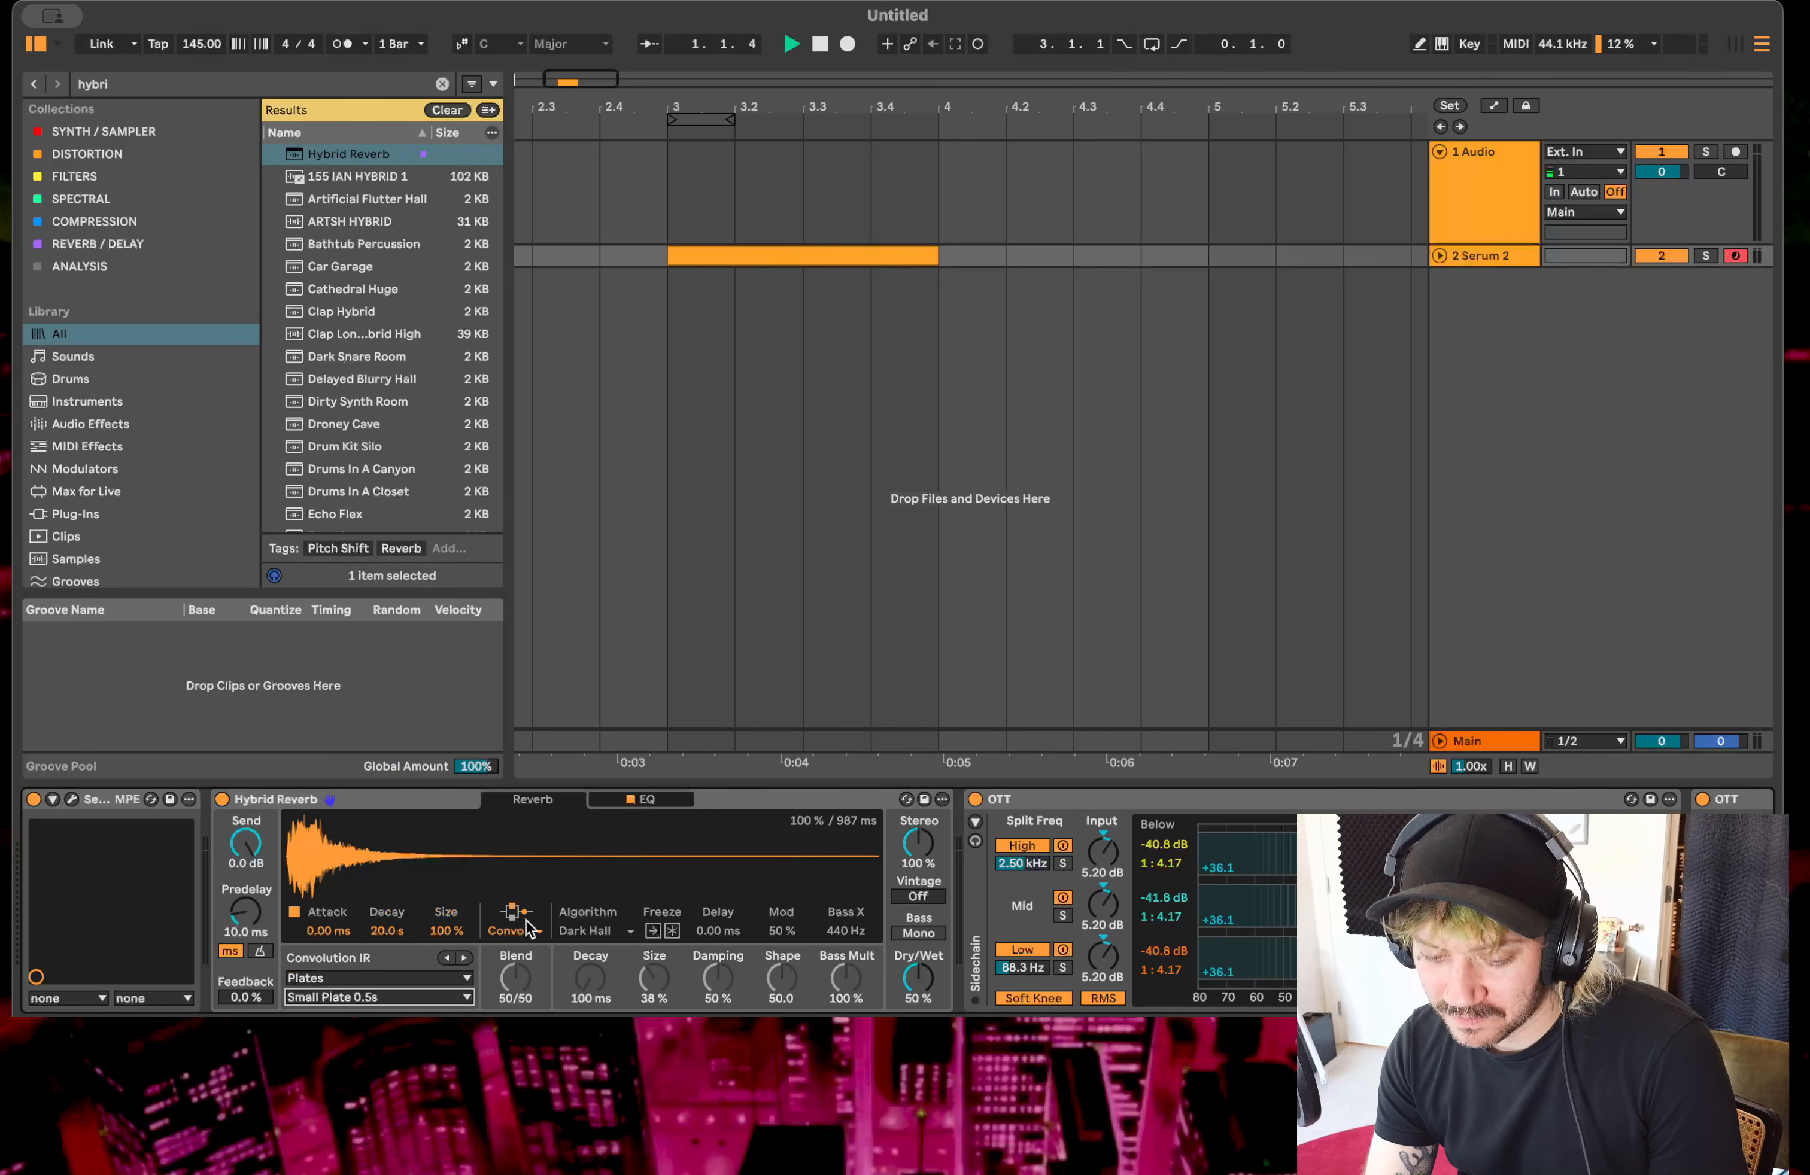
pyautogui.click(818, 260)
pyautogui.press('space')
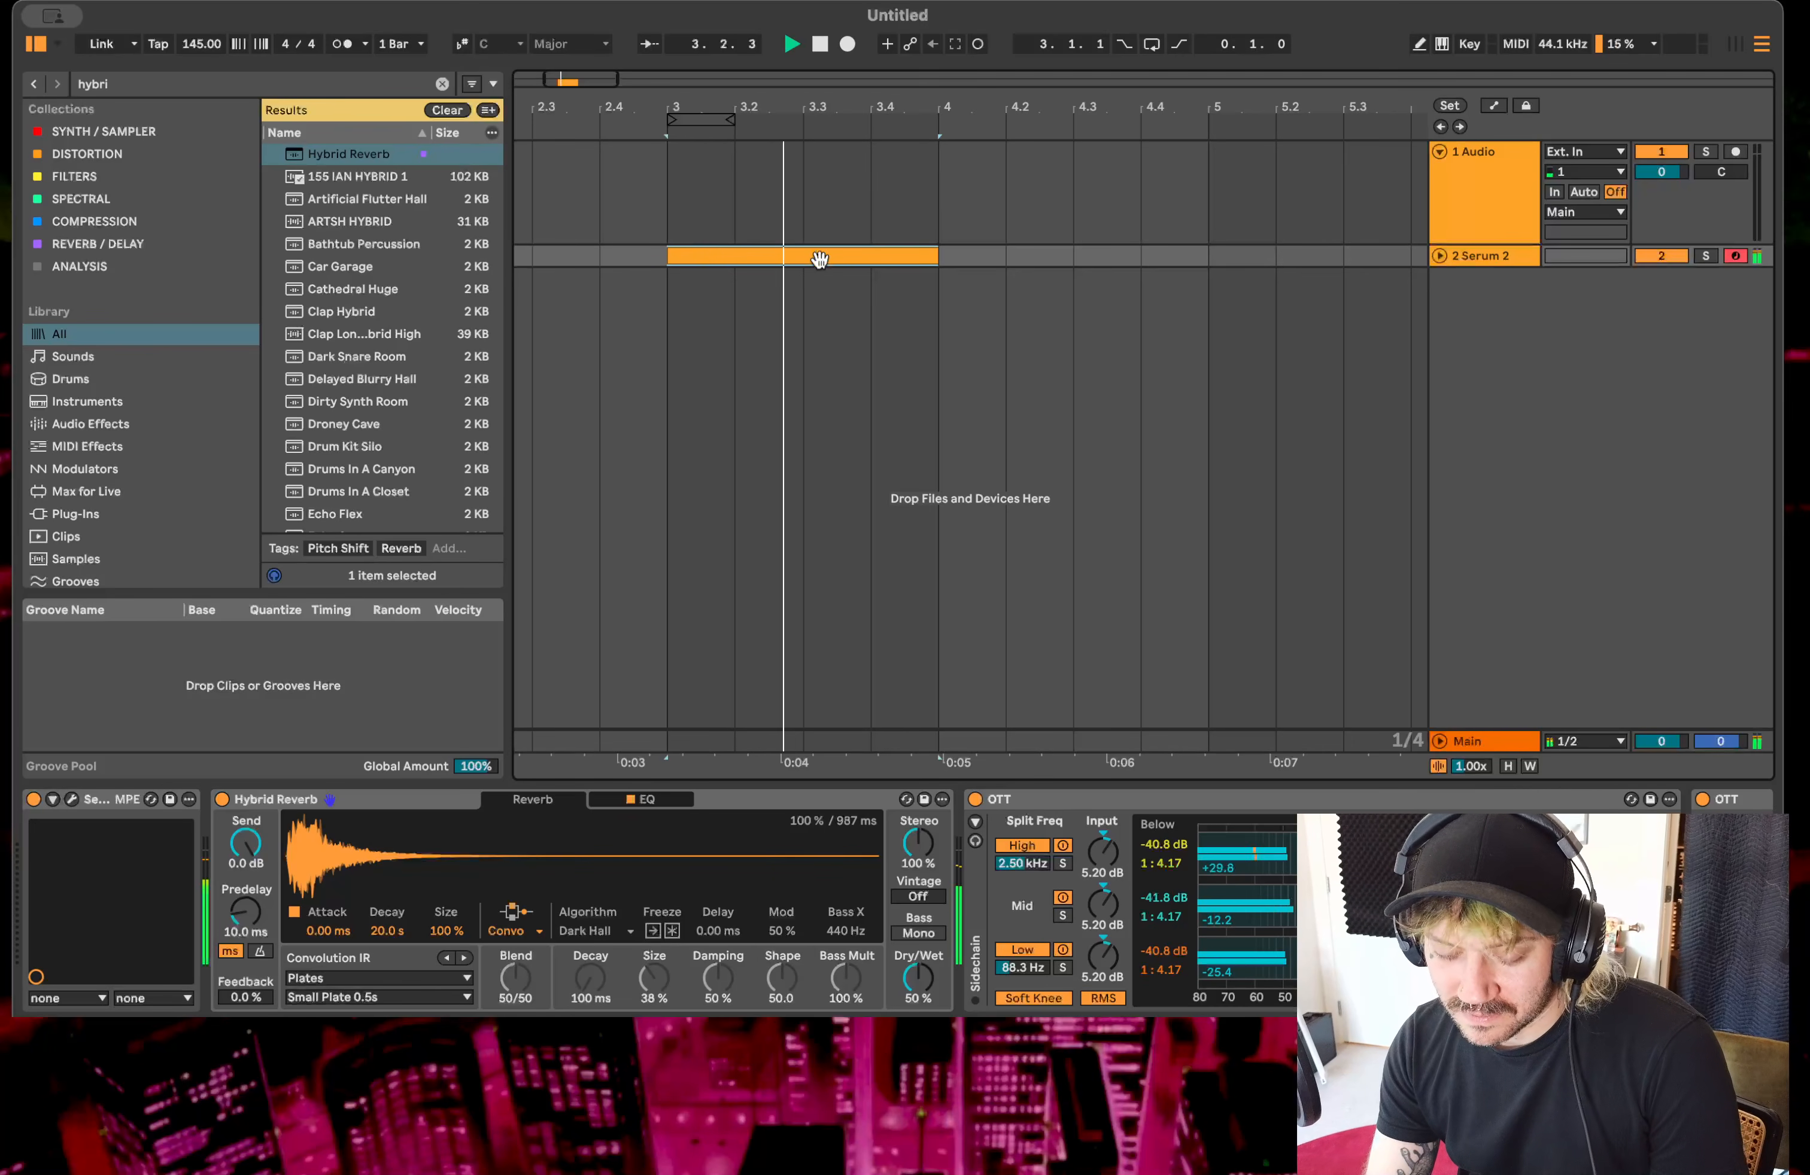
# - Turn on the Hybrid Reverb's mono bass, set its dry/wet mix to 52% and audition the clip
pyautogui.click(924, 934)
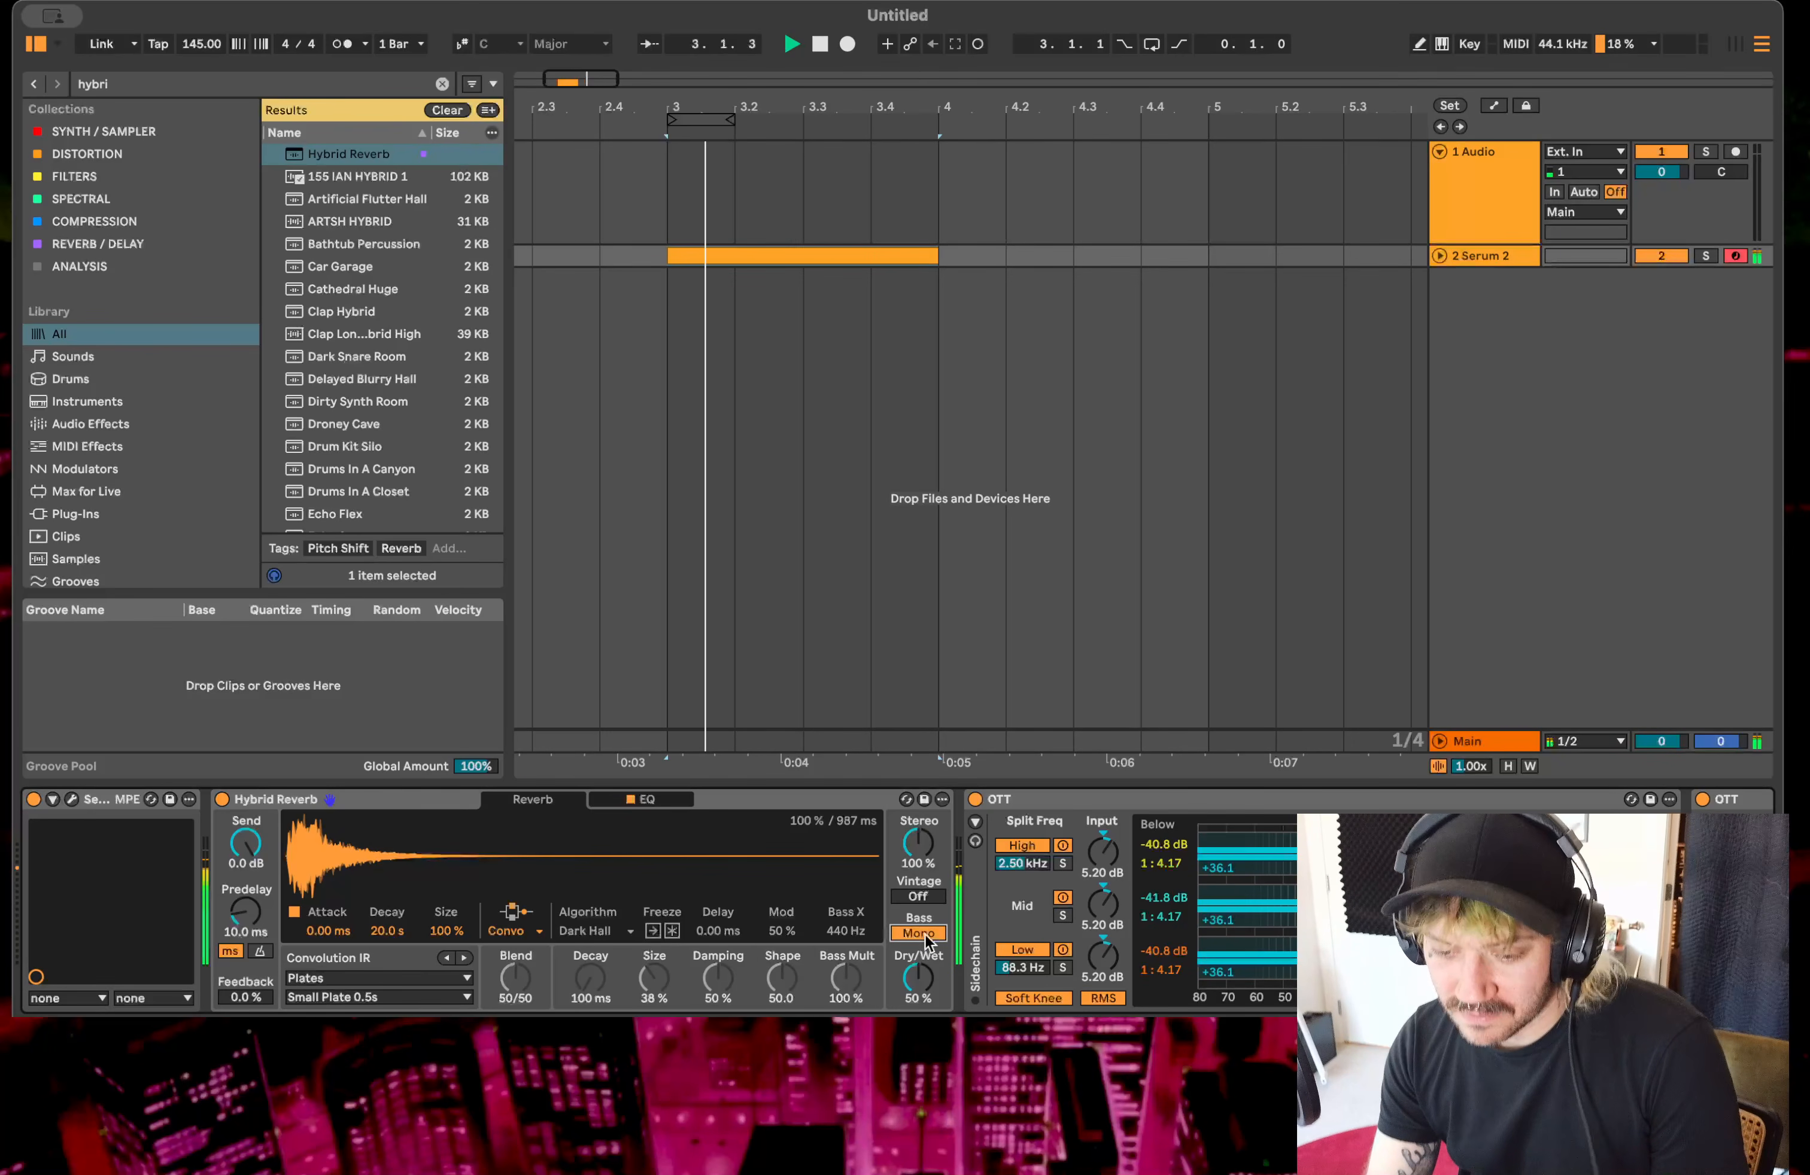
pyautogui.press('space')
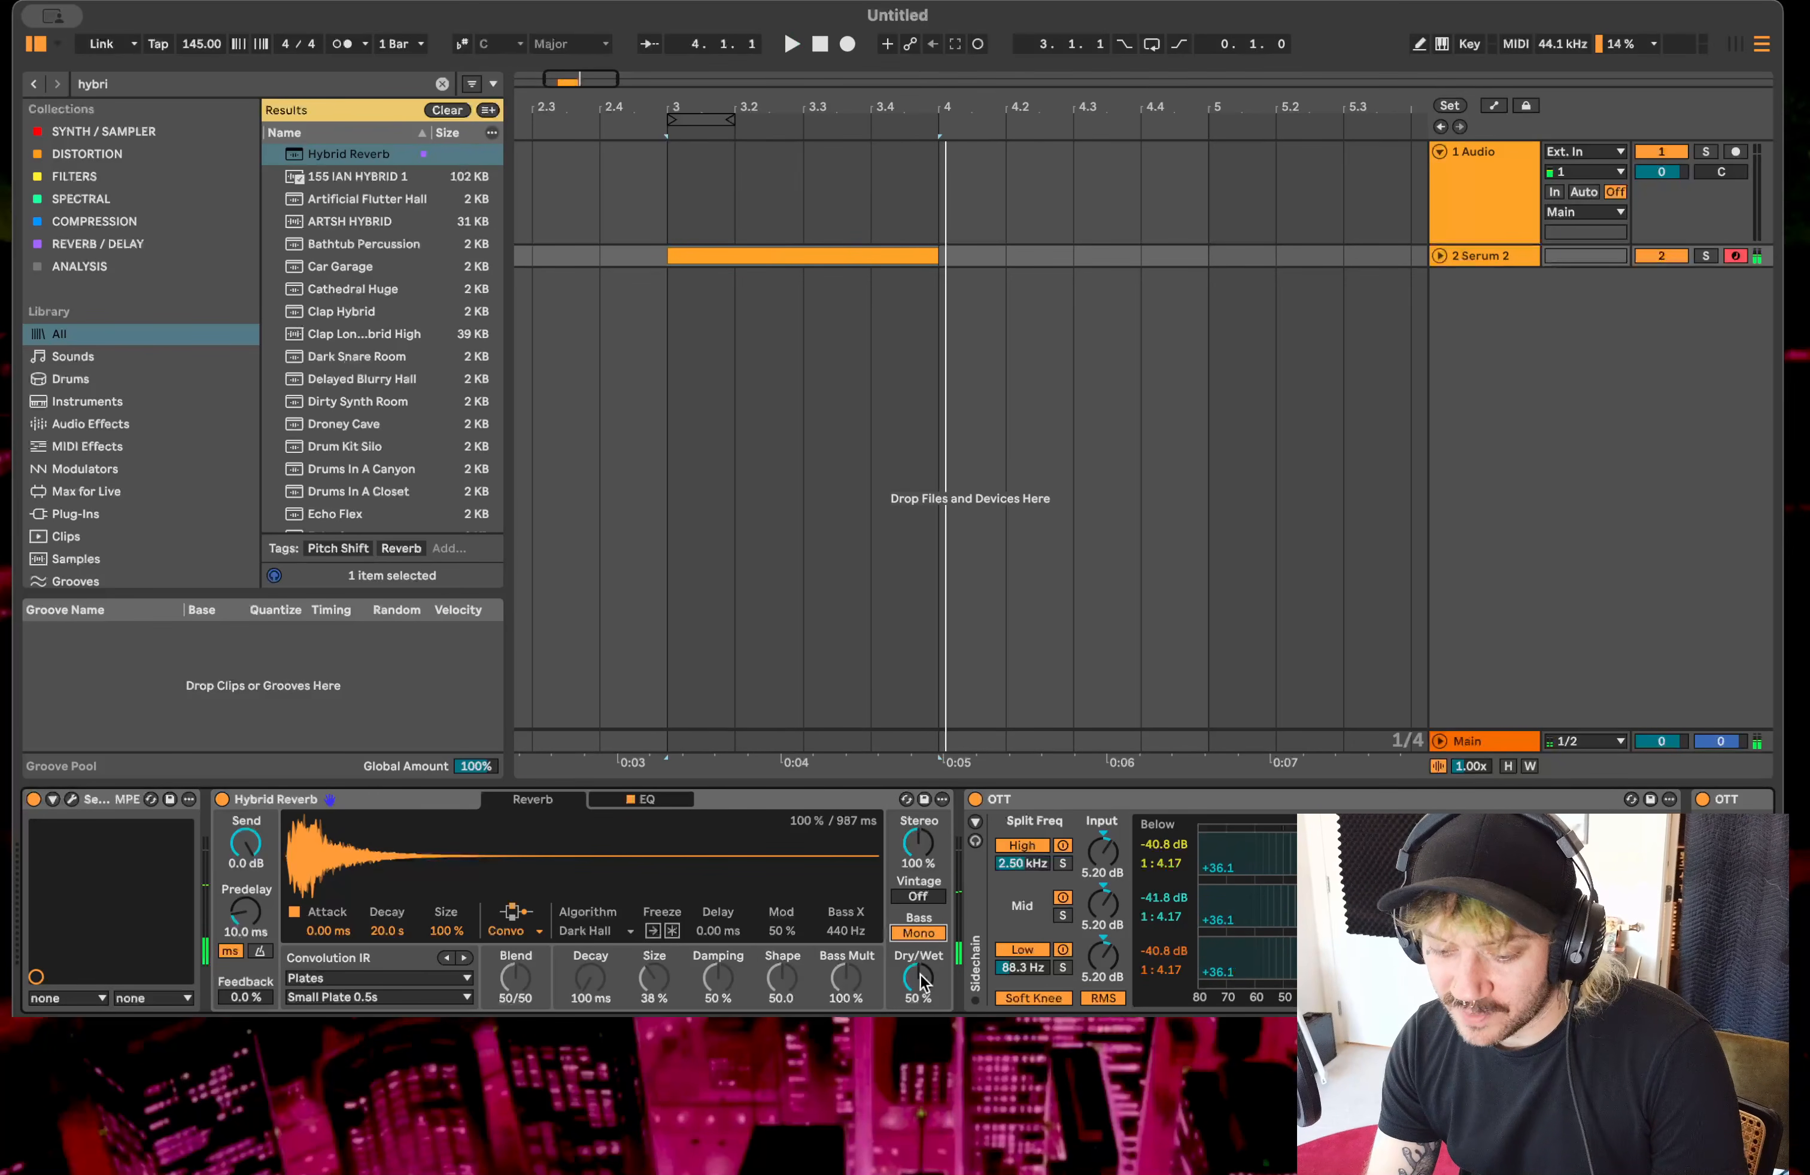
pyautogui.moveTo(913, 987); pyautogui.dragTo(913, 984)
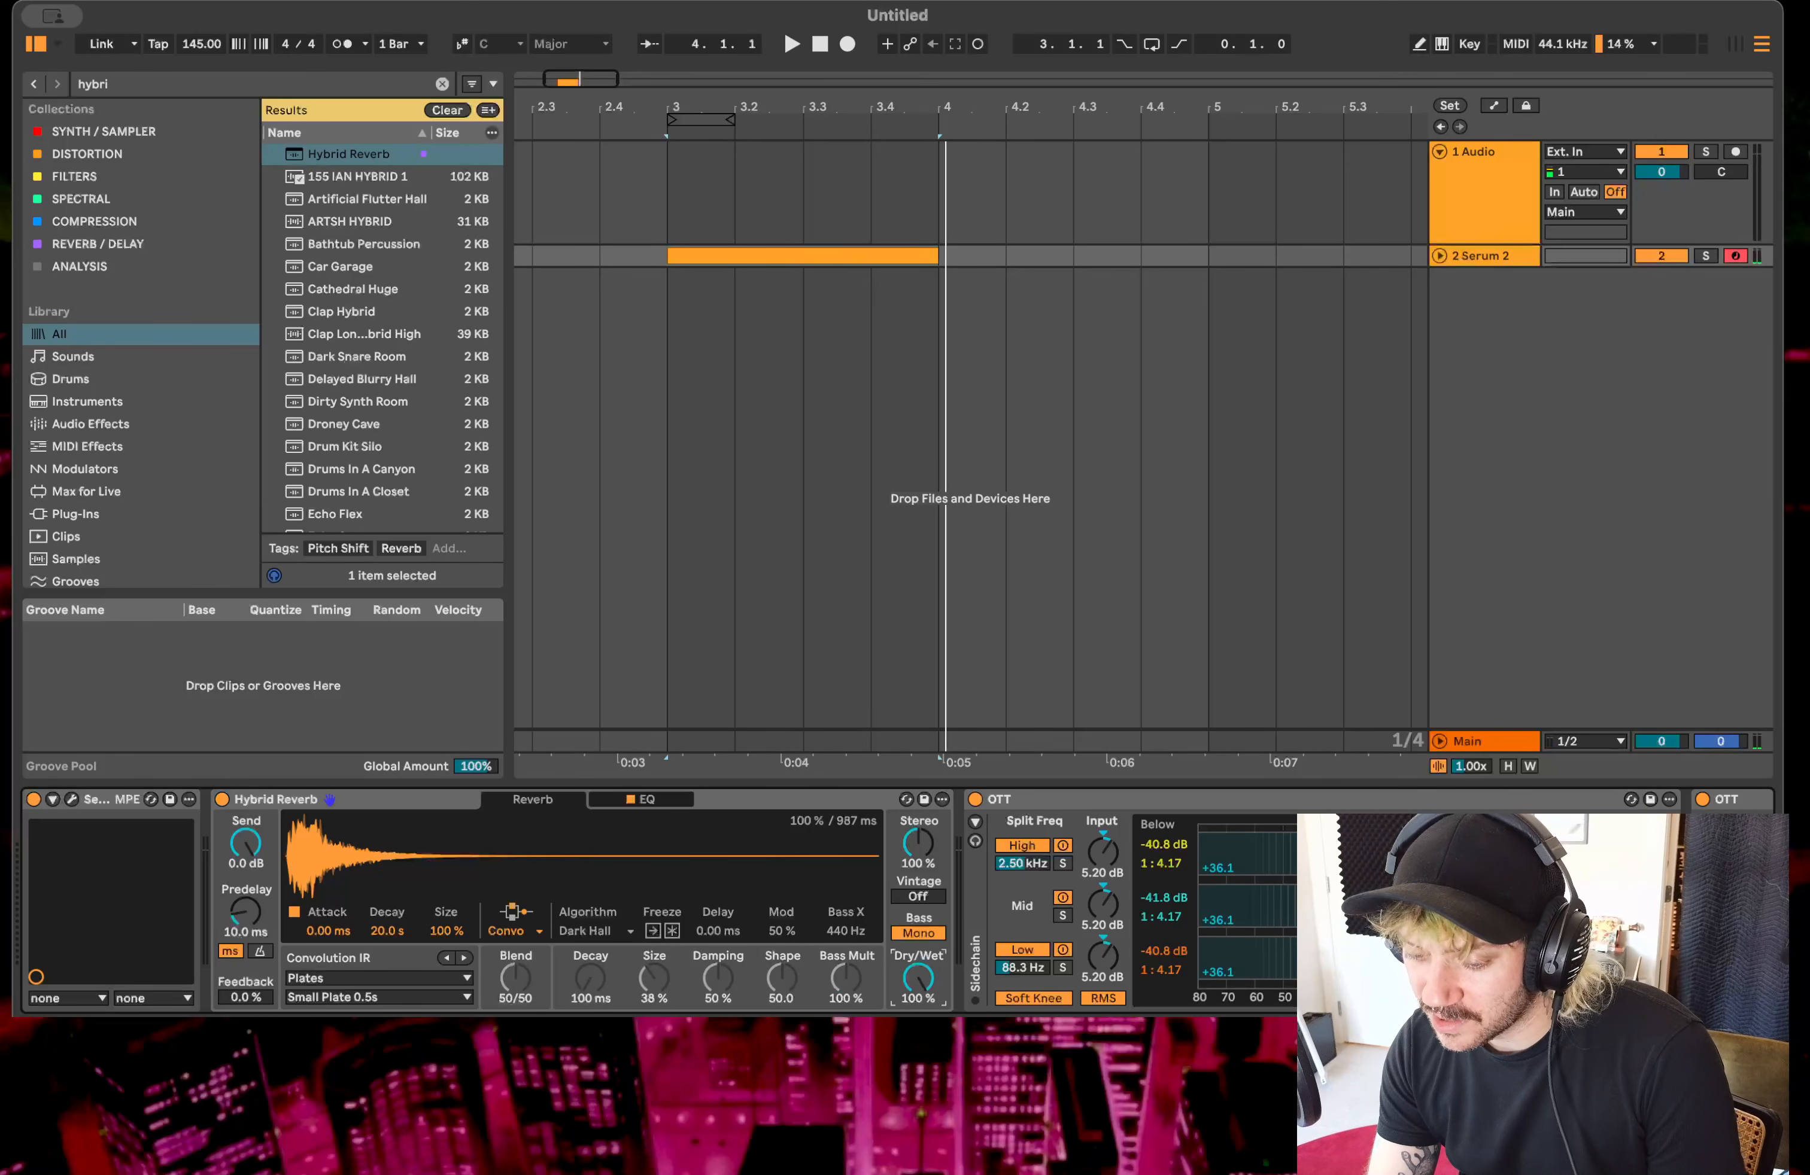
pyautogui.press('space')
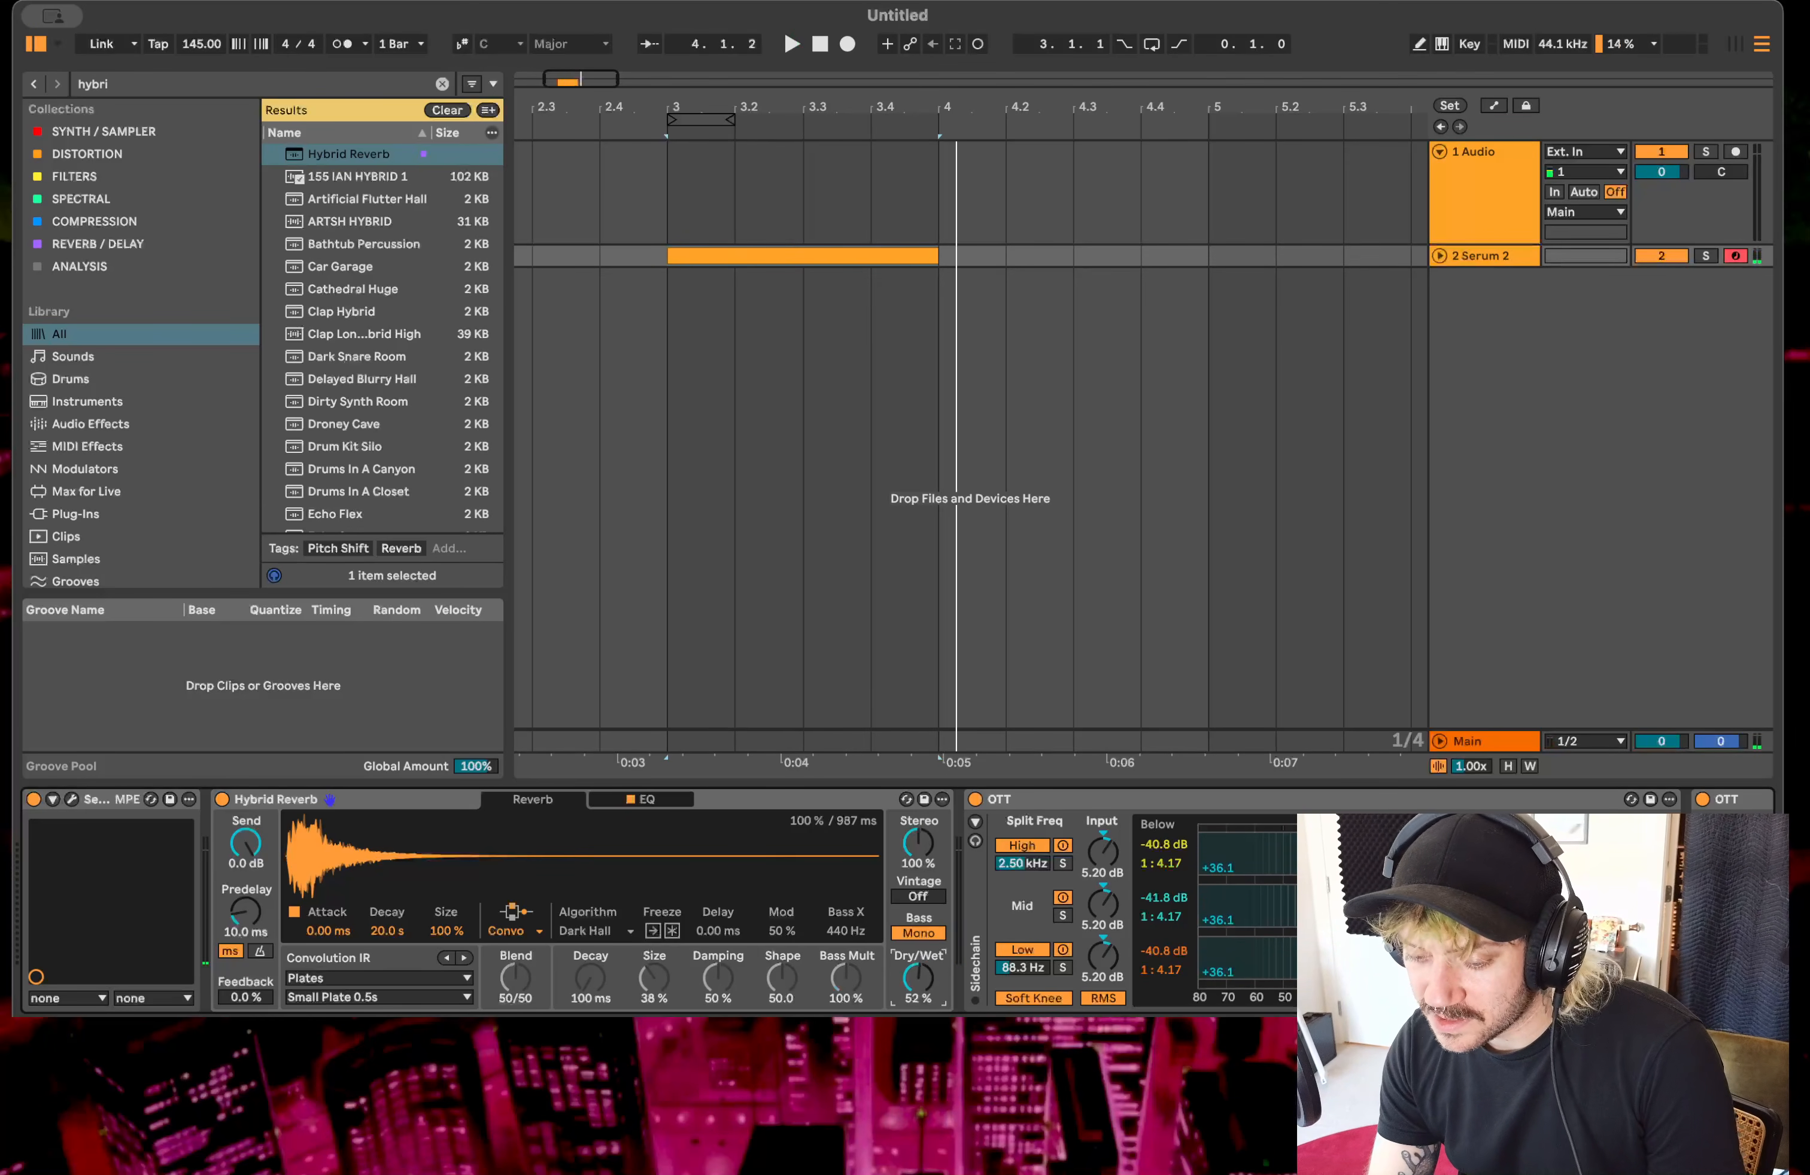
# - Shorten the convolution impulse response's decay to 239 ms during playback and audition the clip repeatedly
pyautogui.press('space')
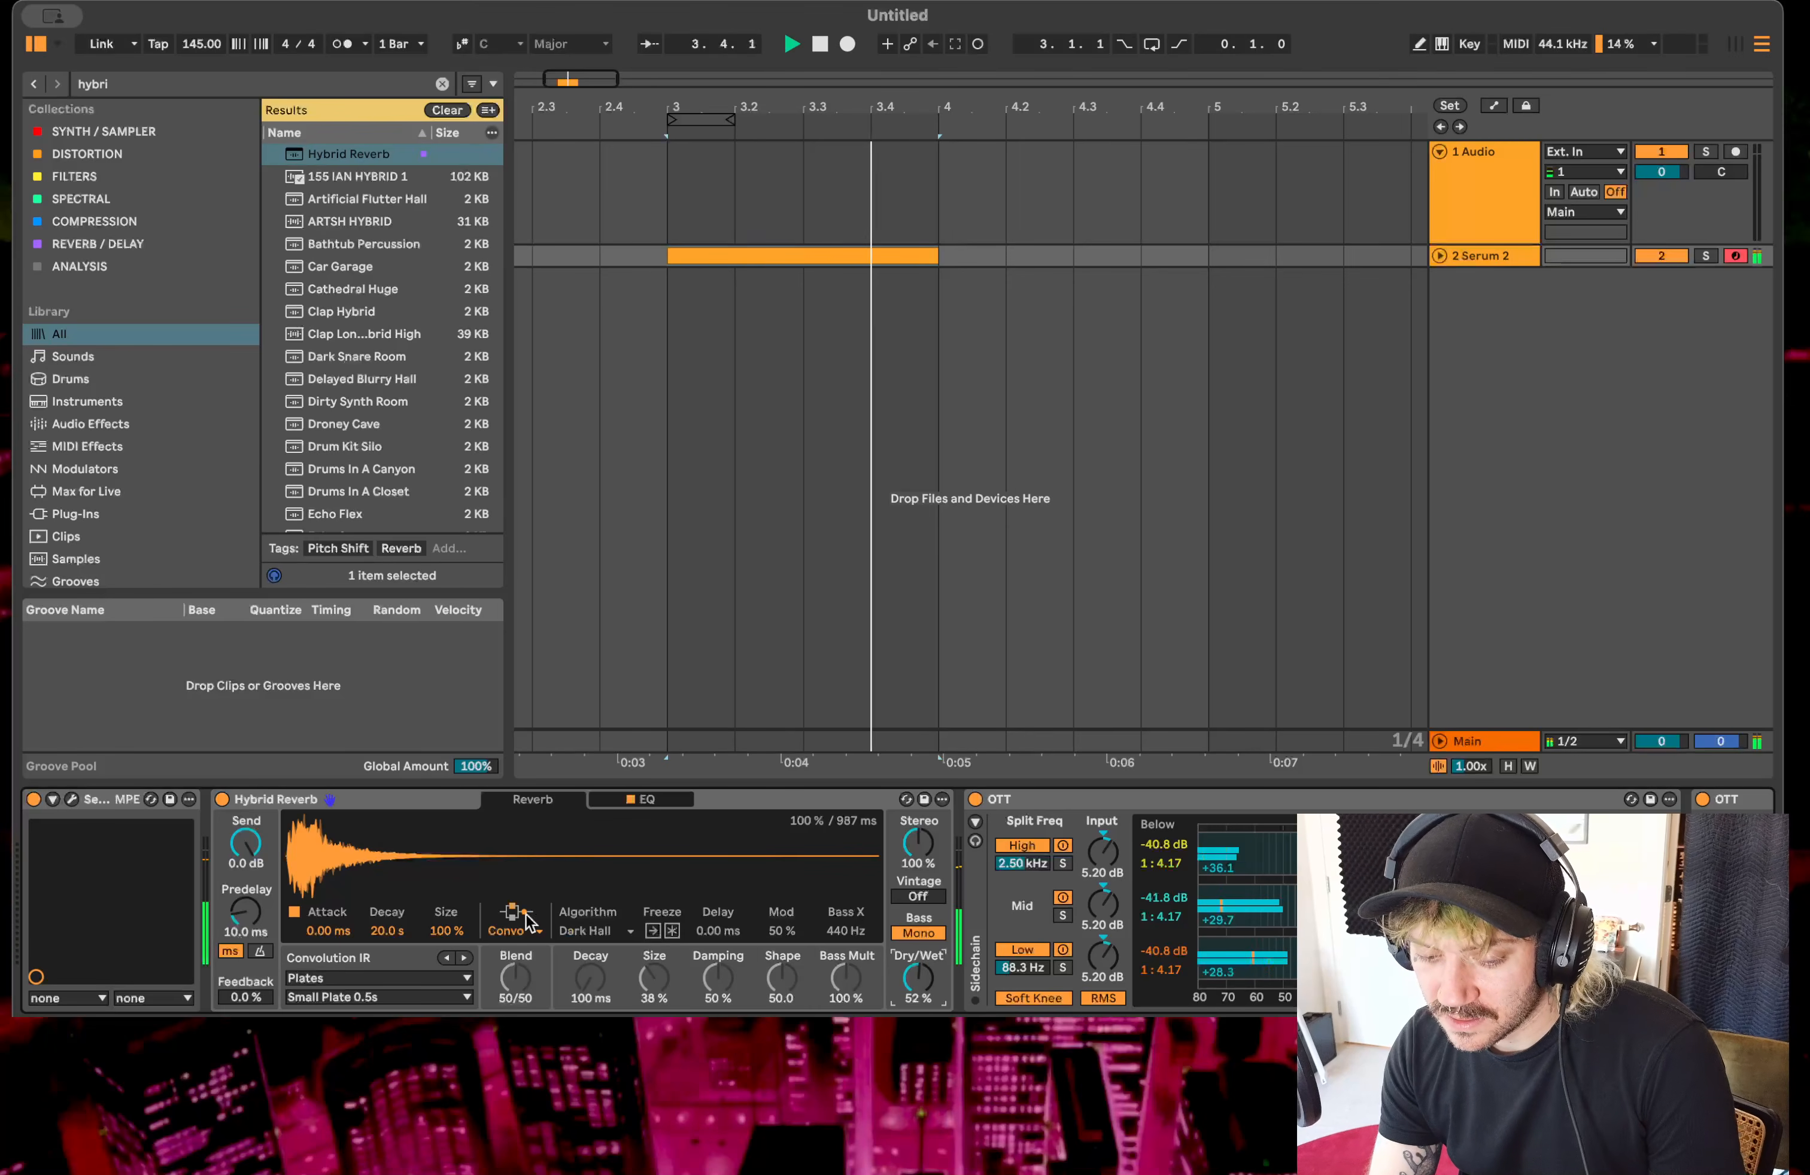
pyautogui.moveTo(416, 932); pyautogui.dragTo(416, 963)
pyautogui.press('space')
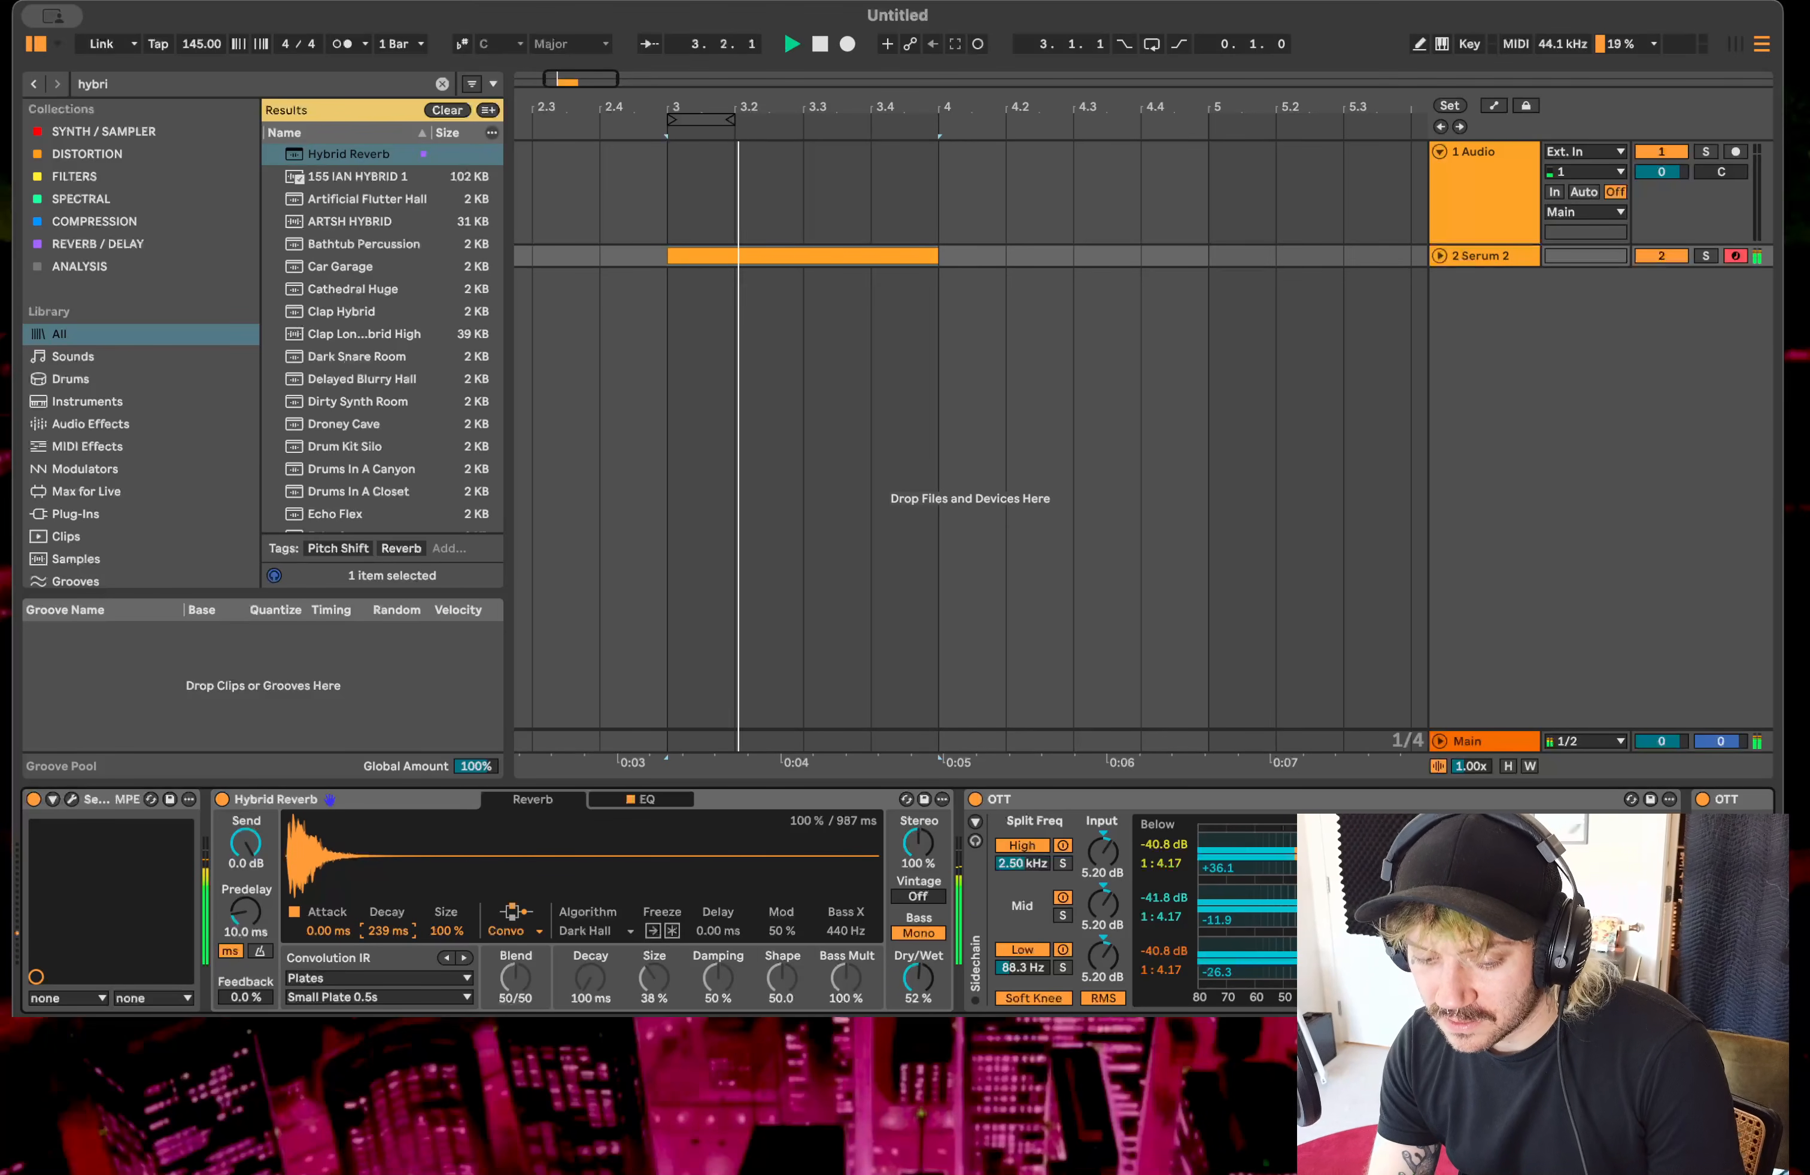
pyautogui.press('space')
pyautogui.press('space')
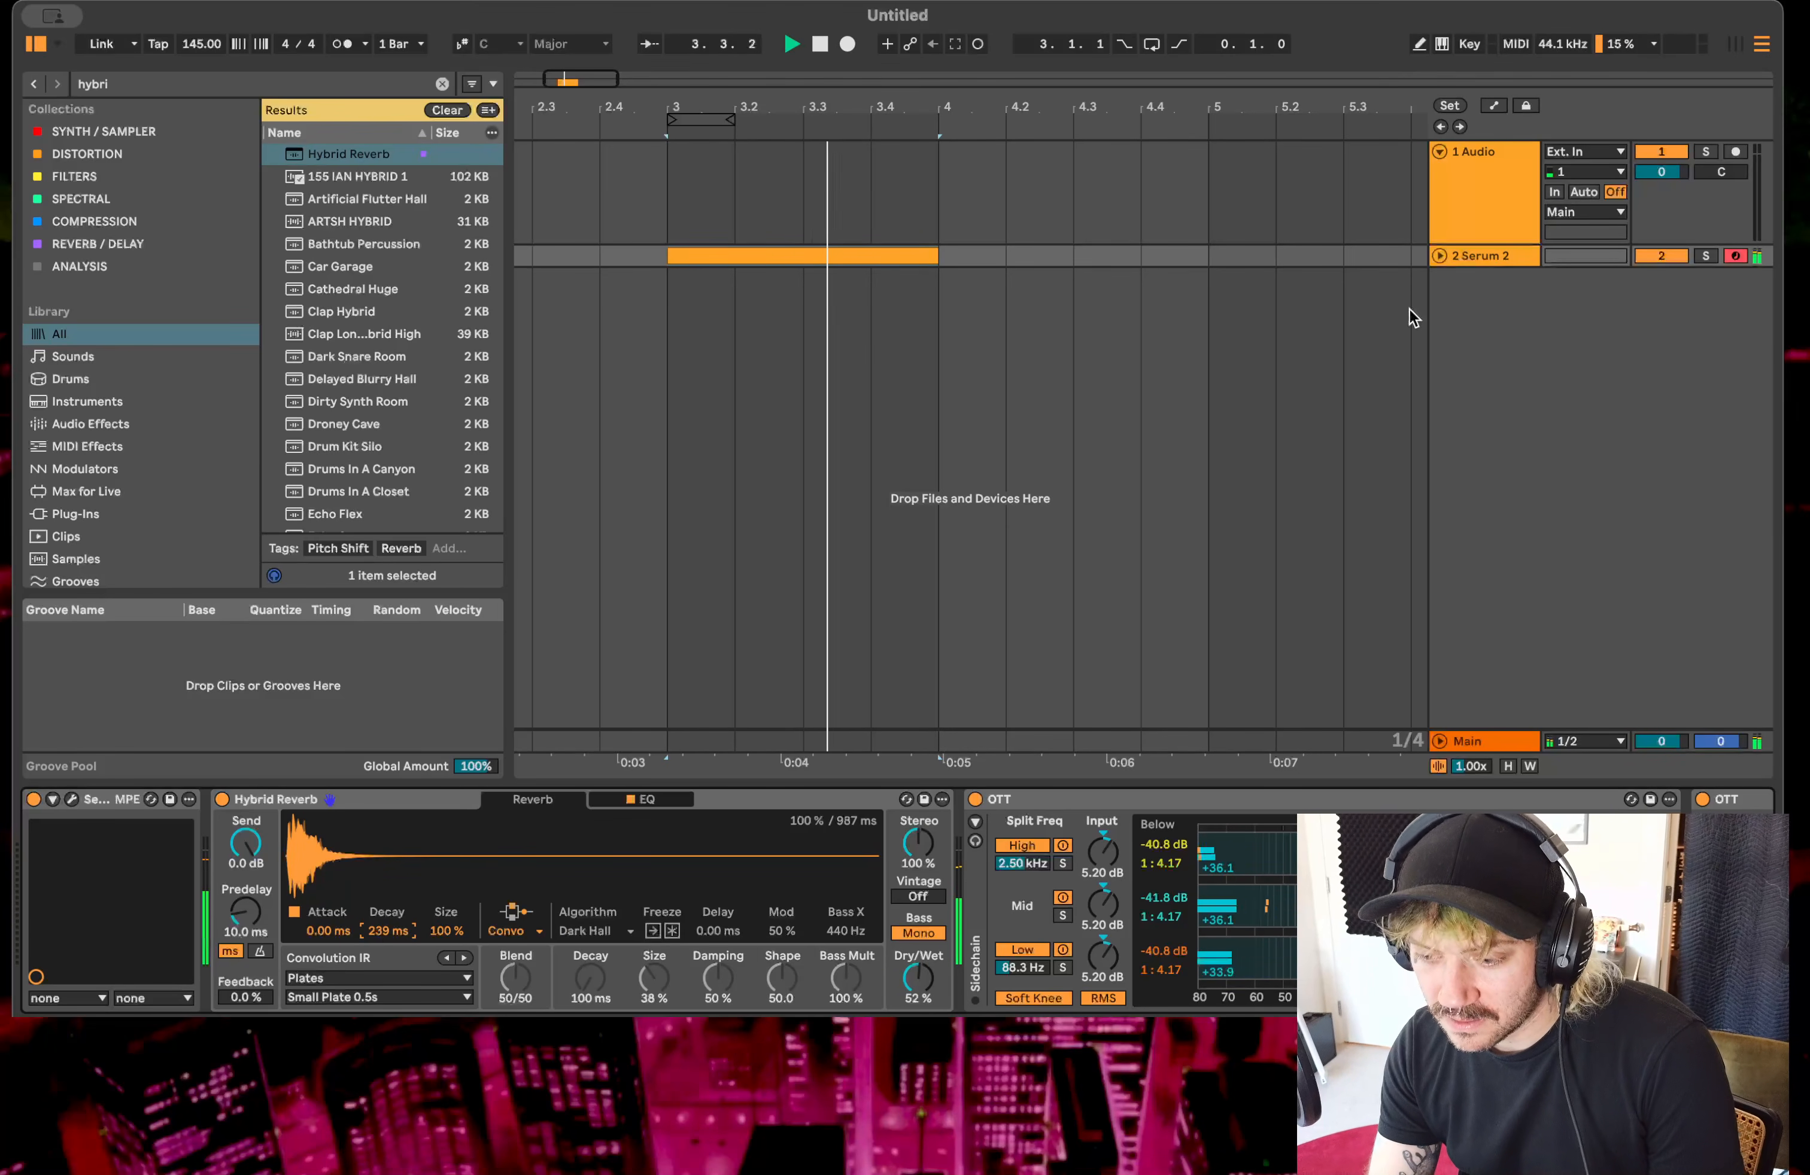
pyautogui.press('space')
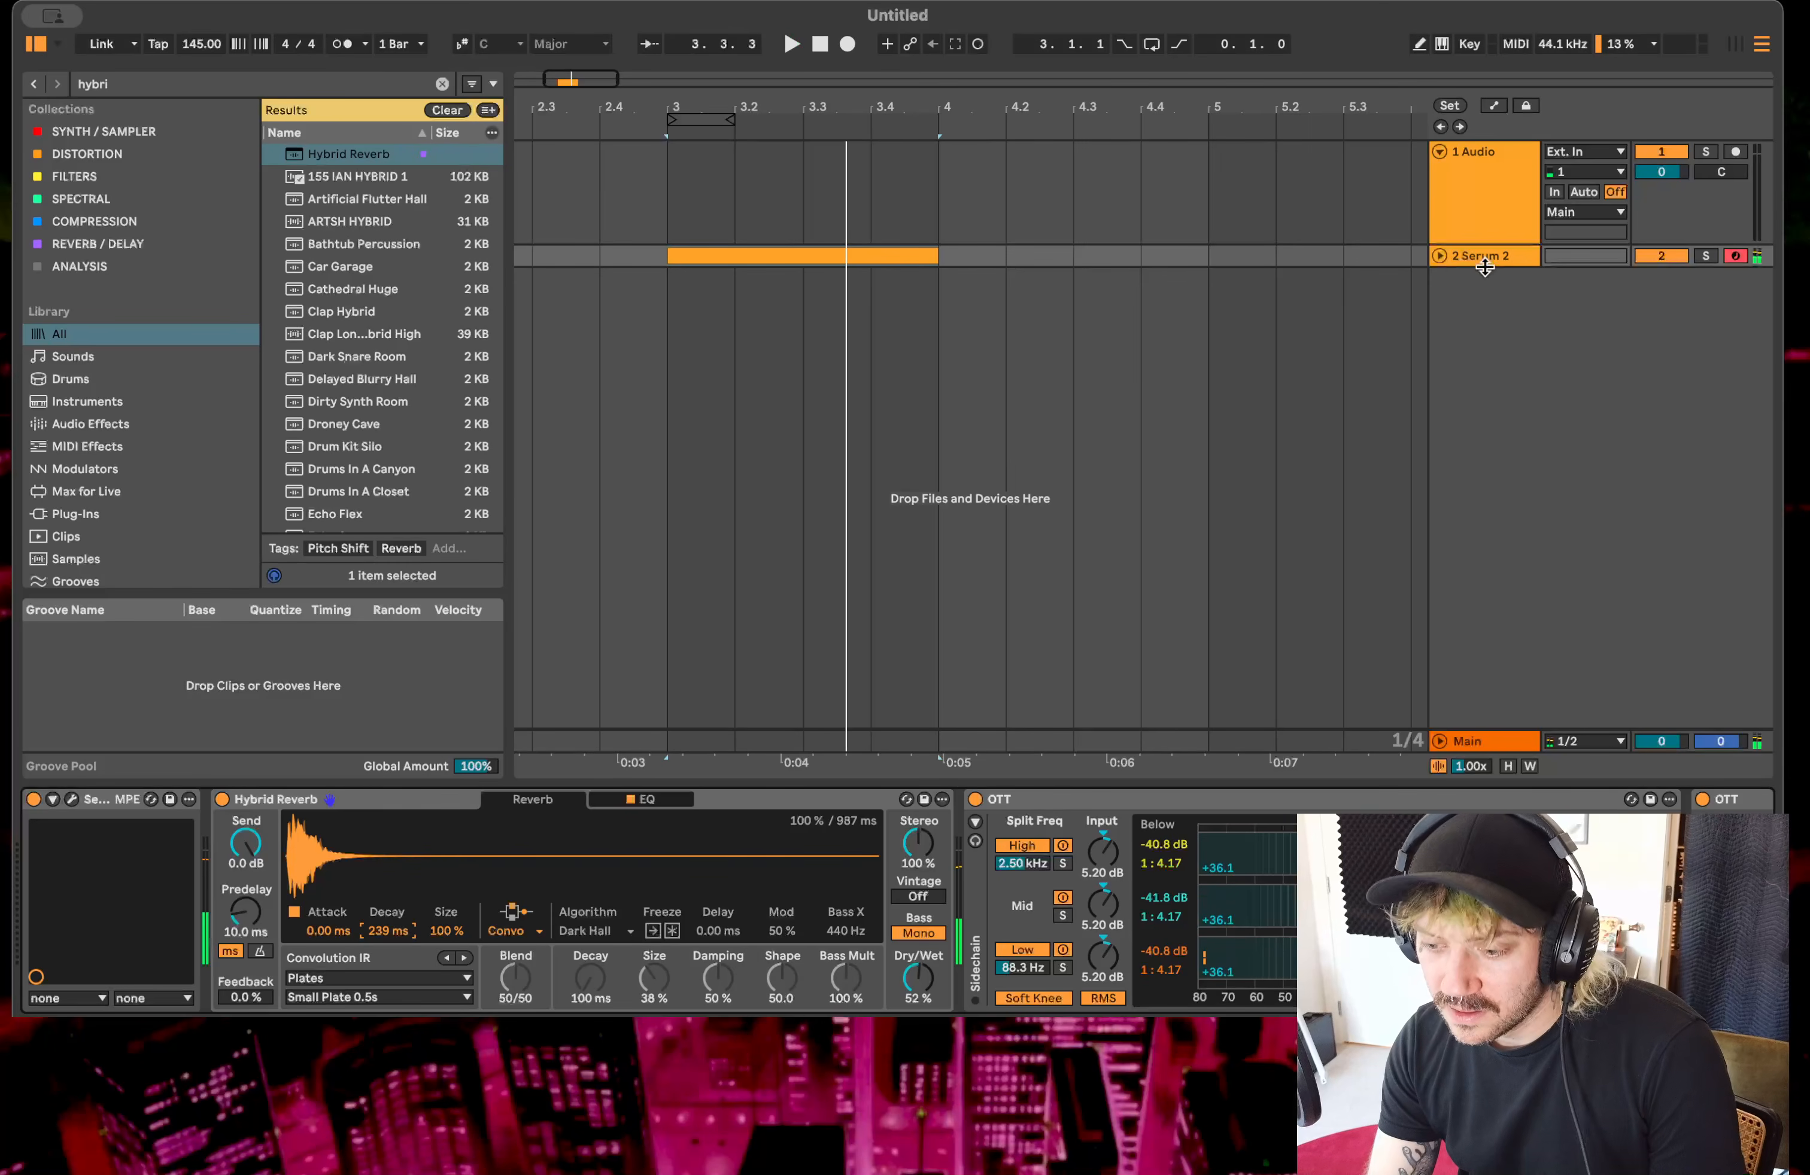
# - Find Delay in the browser, add it after the Hybrid Reverb and set its filter frequency to 1.11 kHz
pyautogui.click(146, 85)
pyautogui.write('delay')
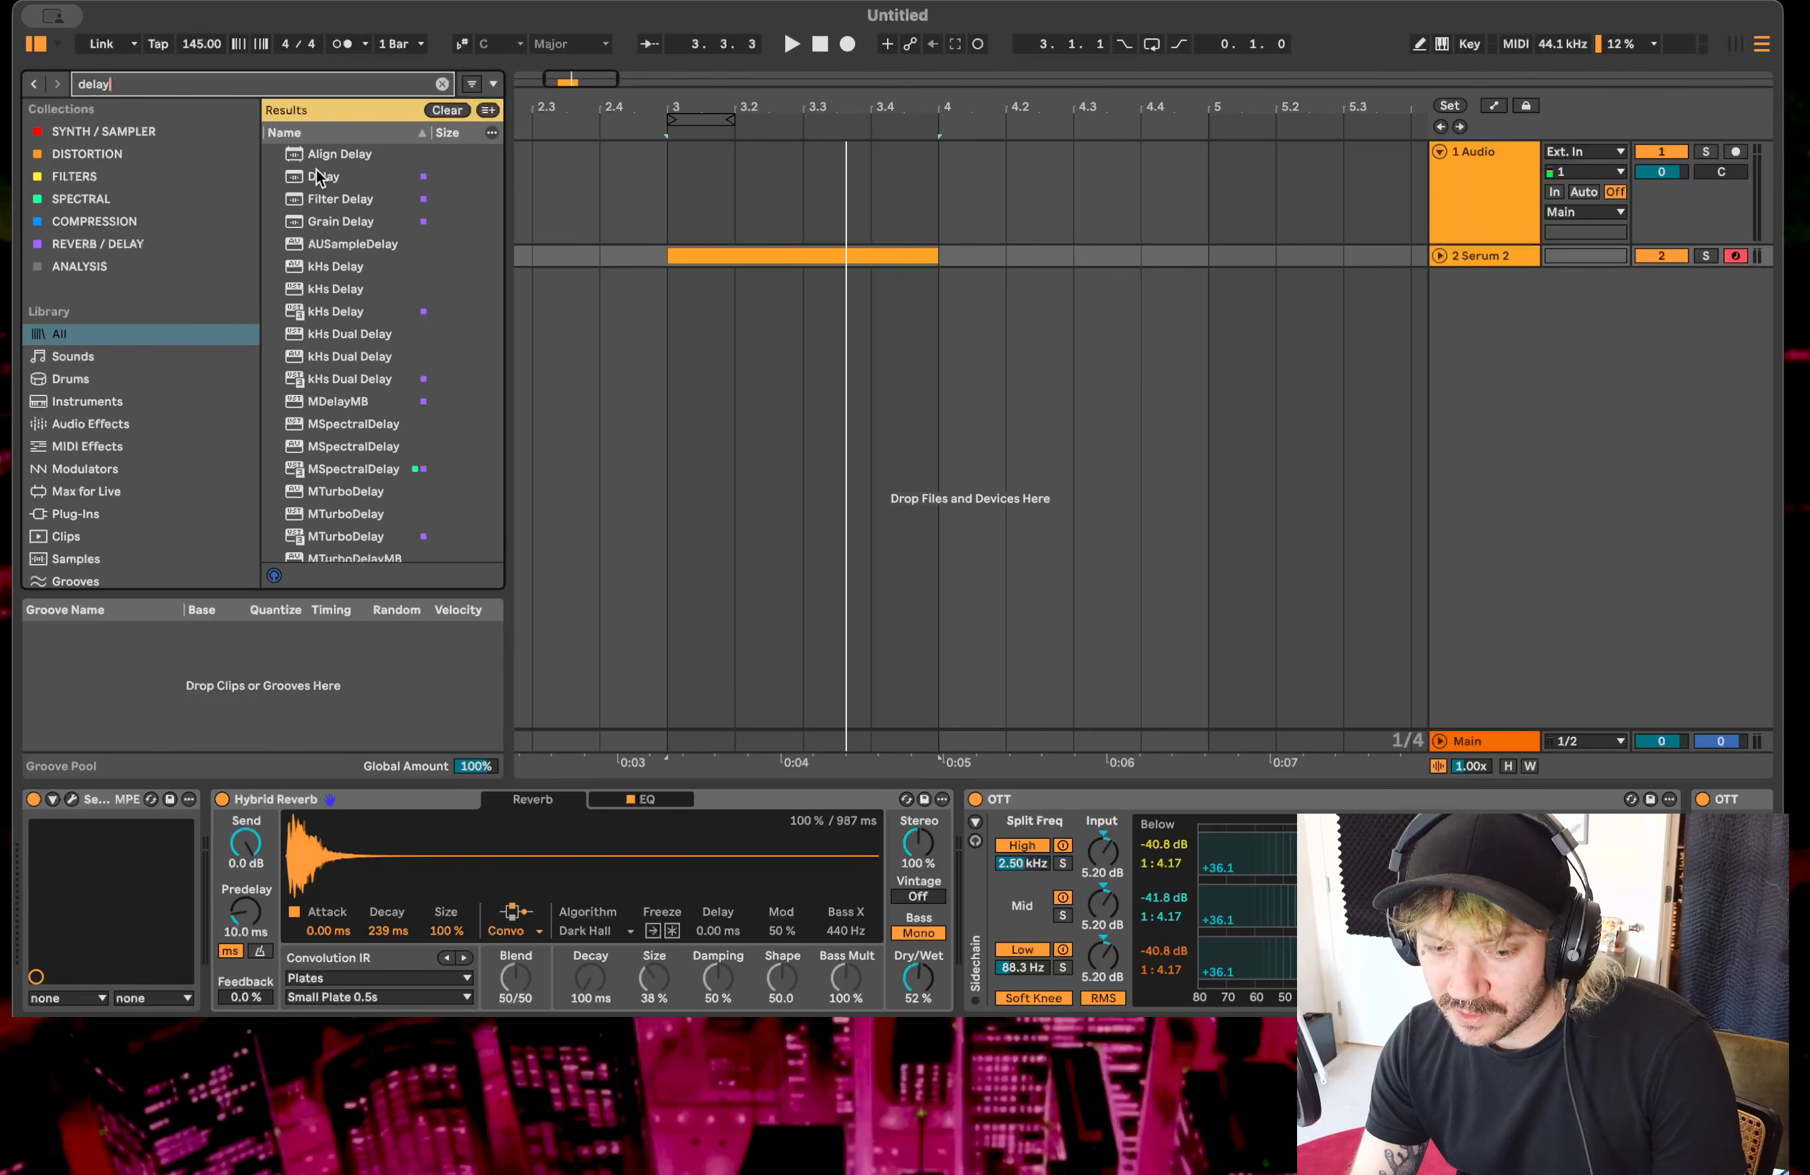
pyautogui.doubleClick(319, 177)
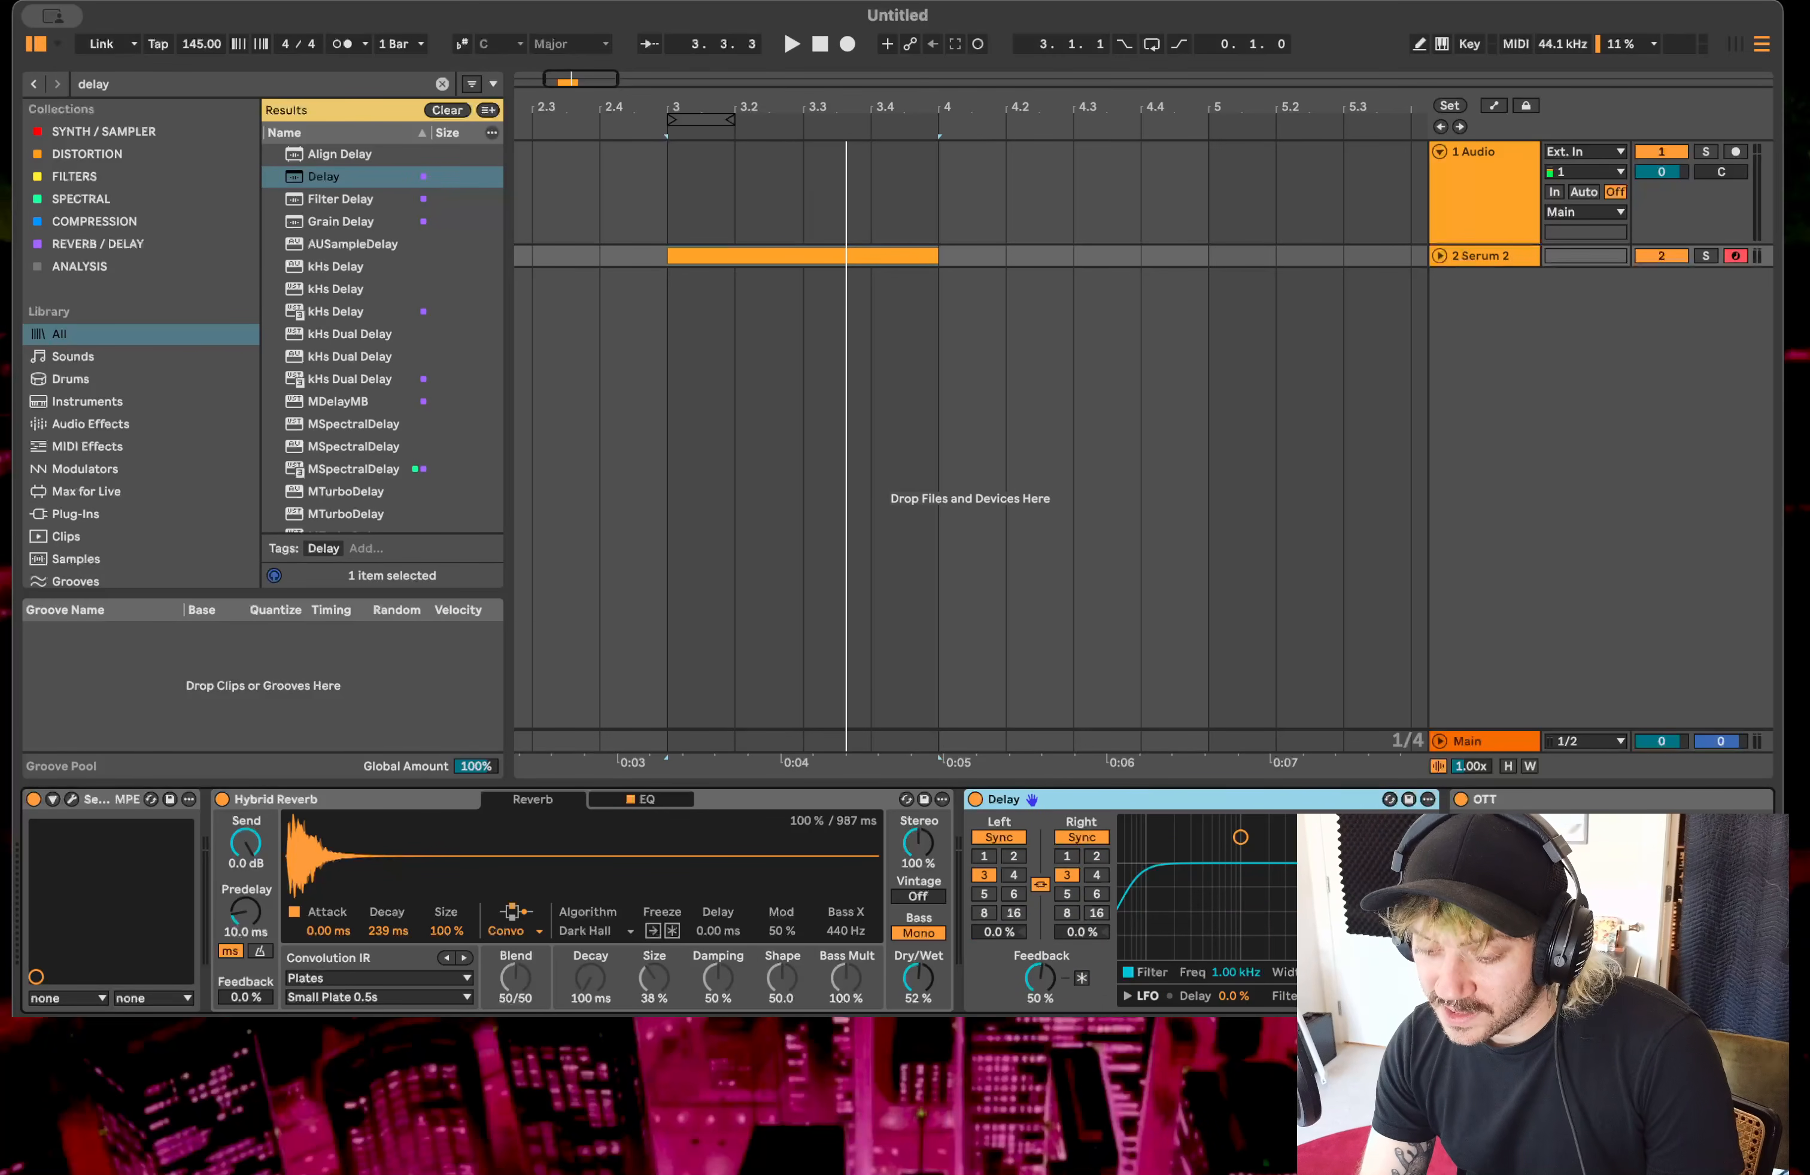
pyautogui.moveTo(1276, 893); pyautogui.dragTo(1284, 926)
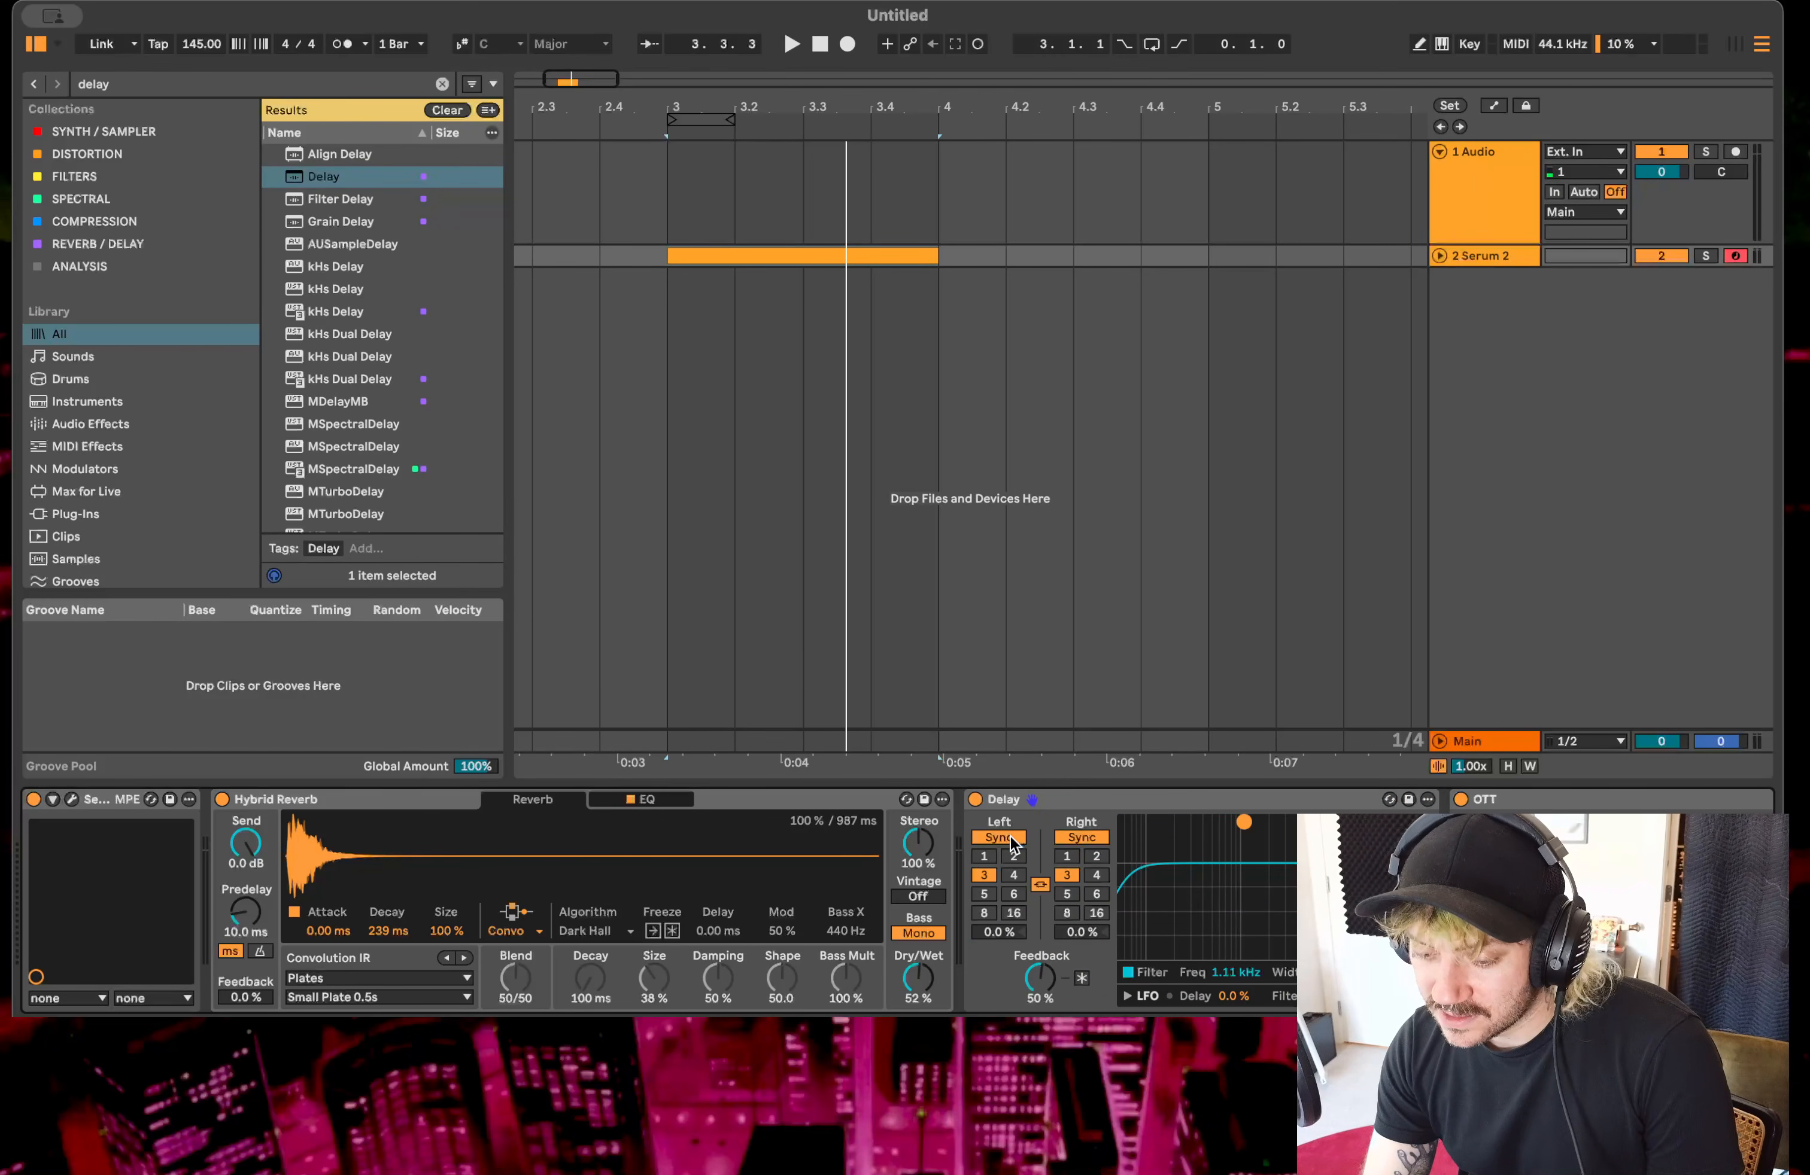
# - Switch the Delay to unsynced time, set both sides to 6.28 ms with 68% feedback, and audition it
pyautogui.click(1010, 838)
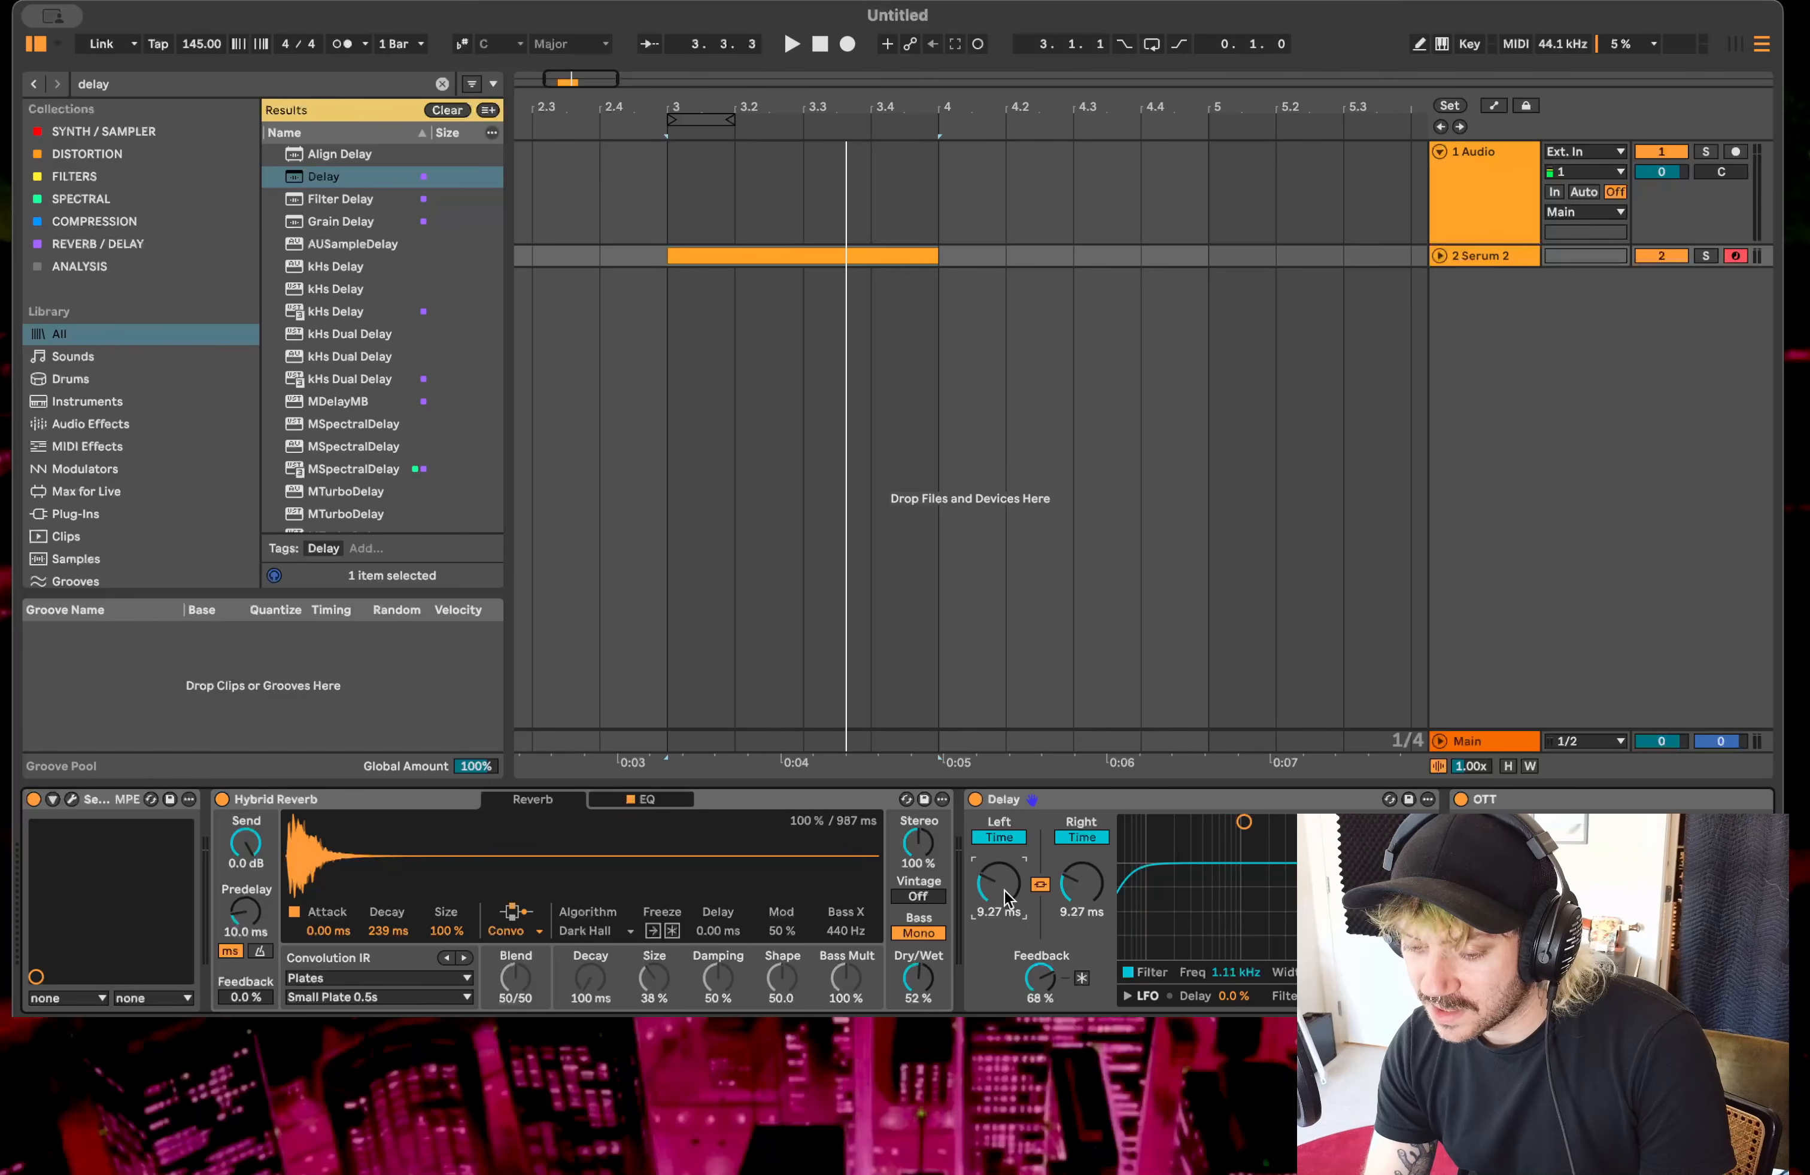
pyautogui.press('space')
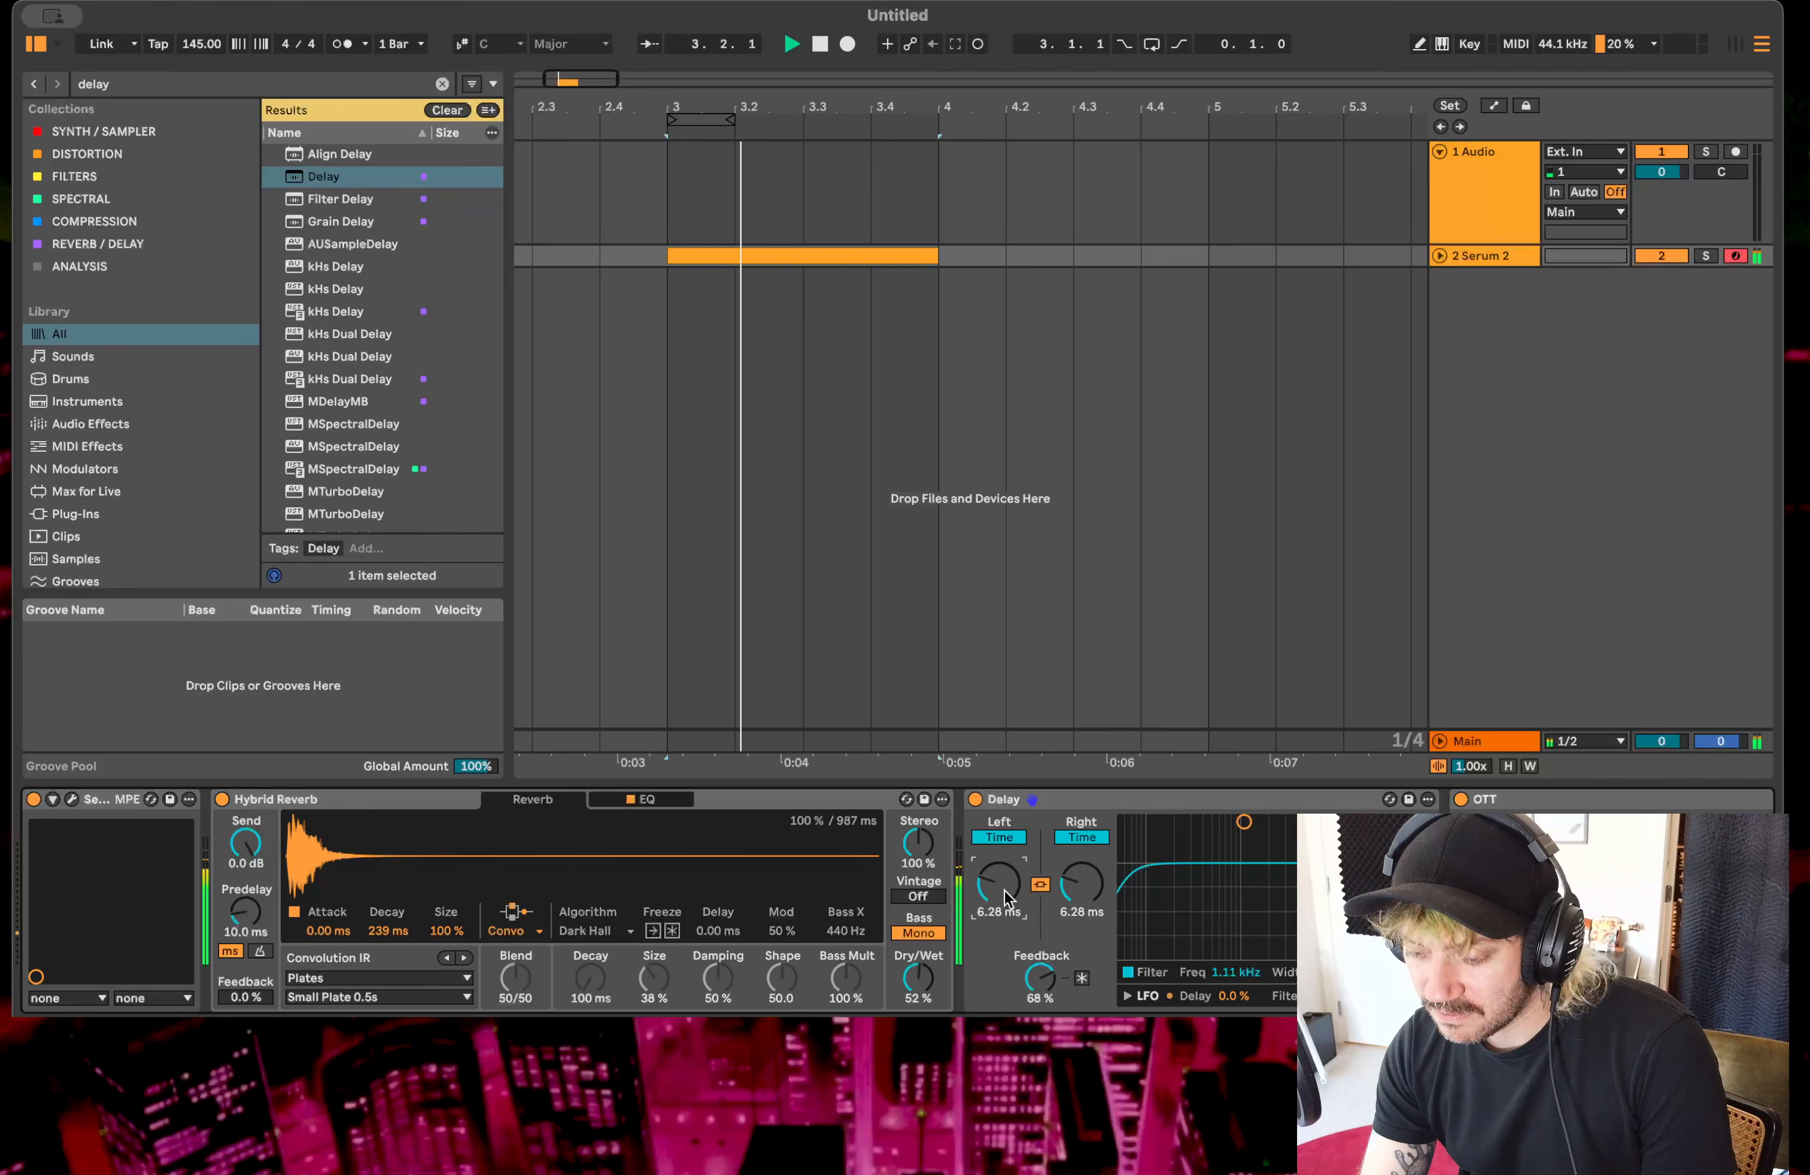
pyautogui.press('space')
# - Search the browser for the LFO modulator and insert it between the Delay and the first OTT
pyautogui.click(128, 85)
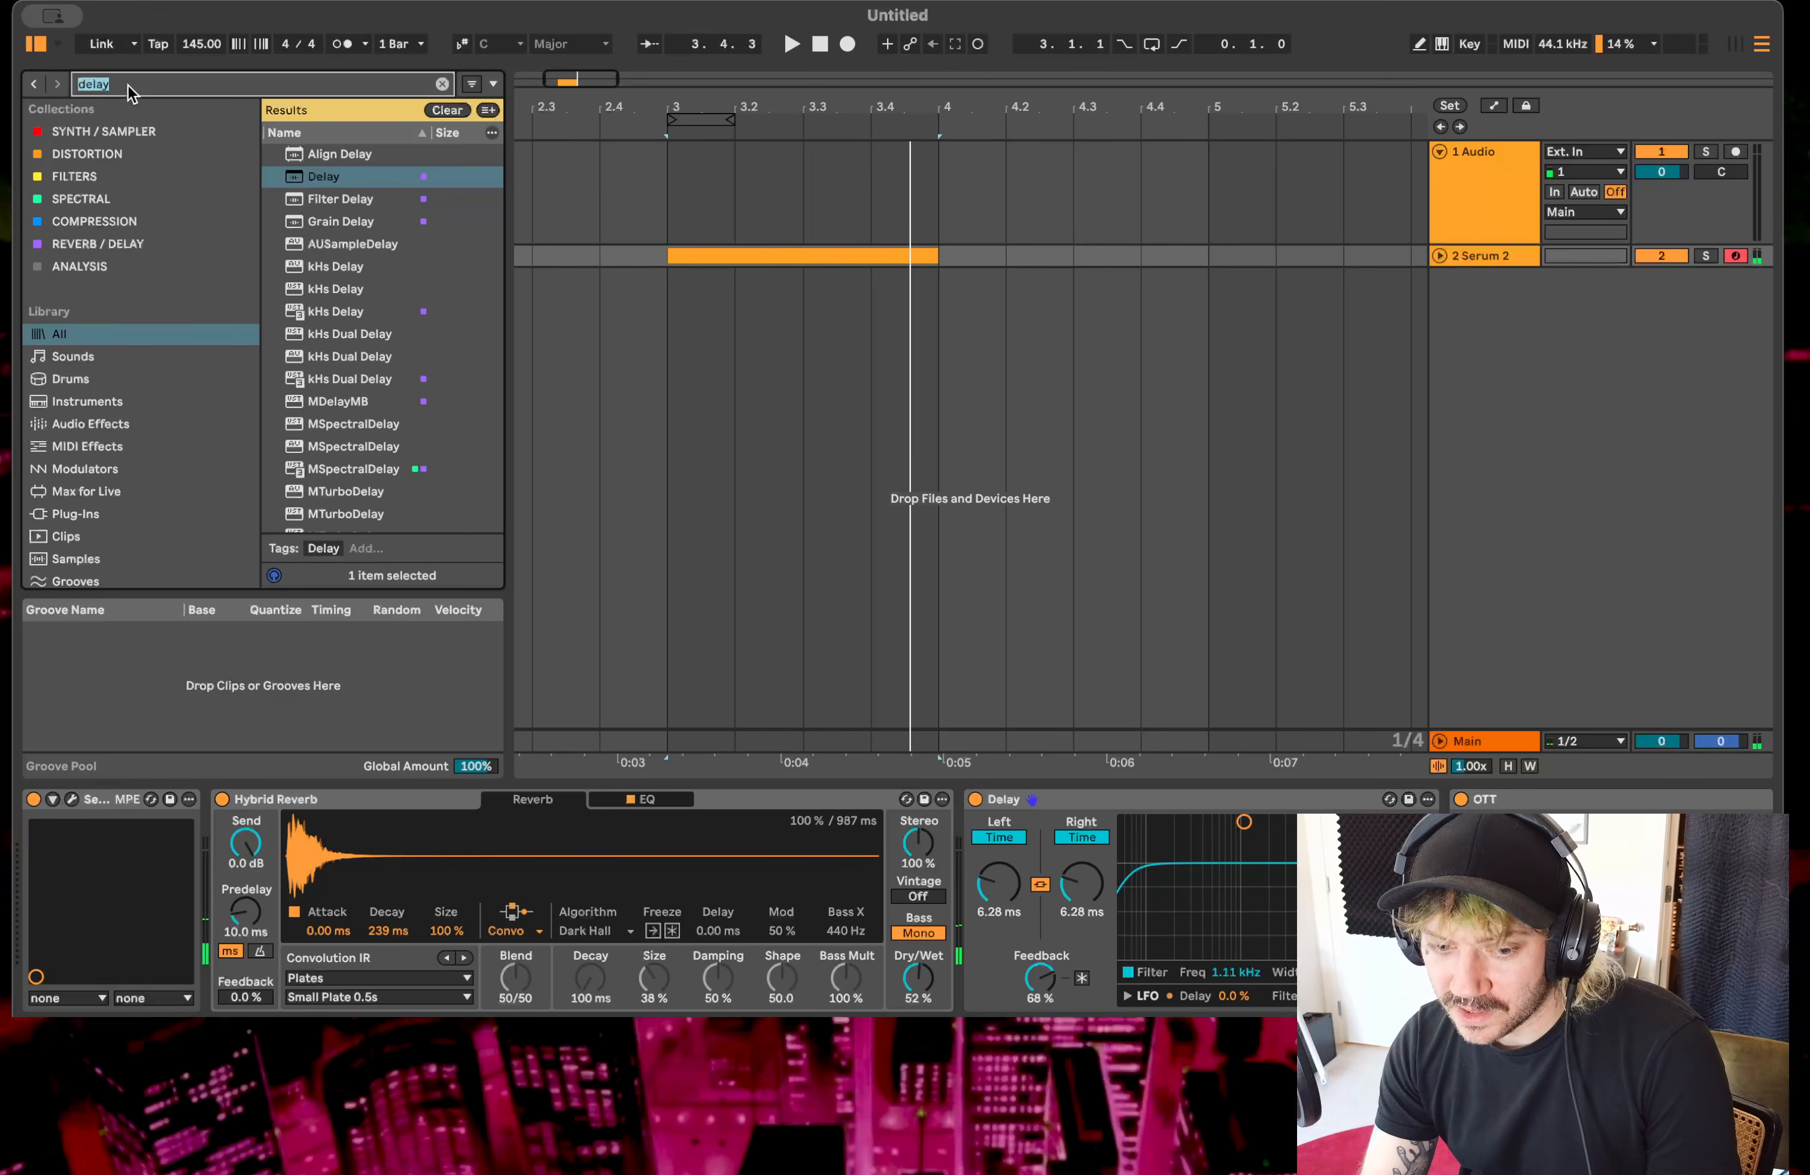
pyautogui.write('lfo')
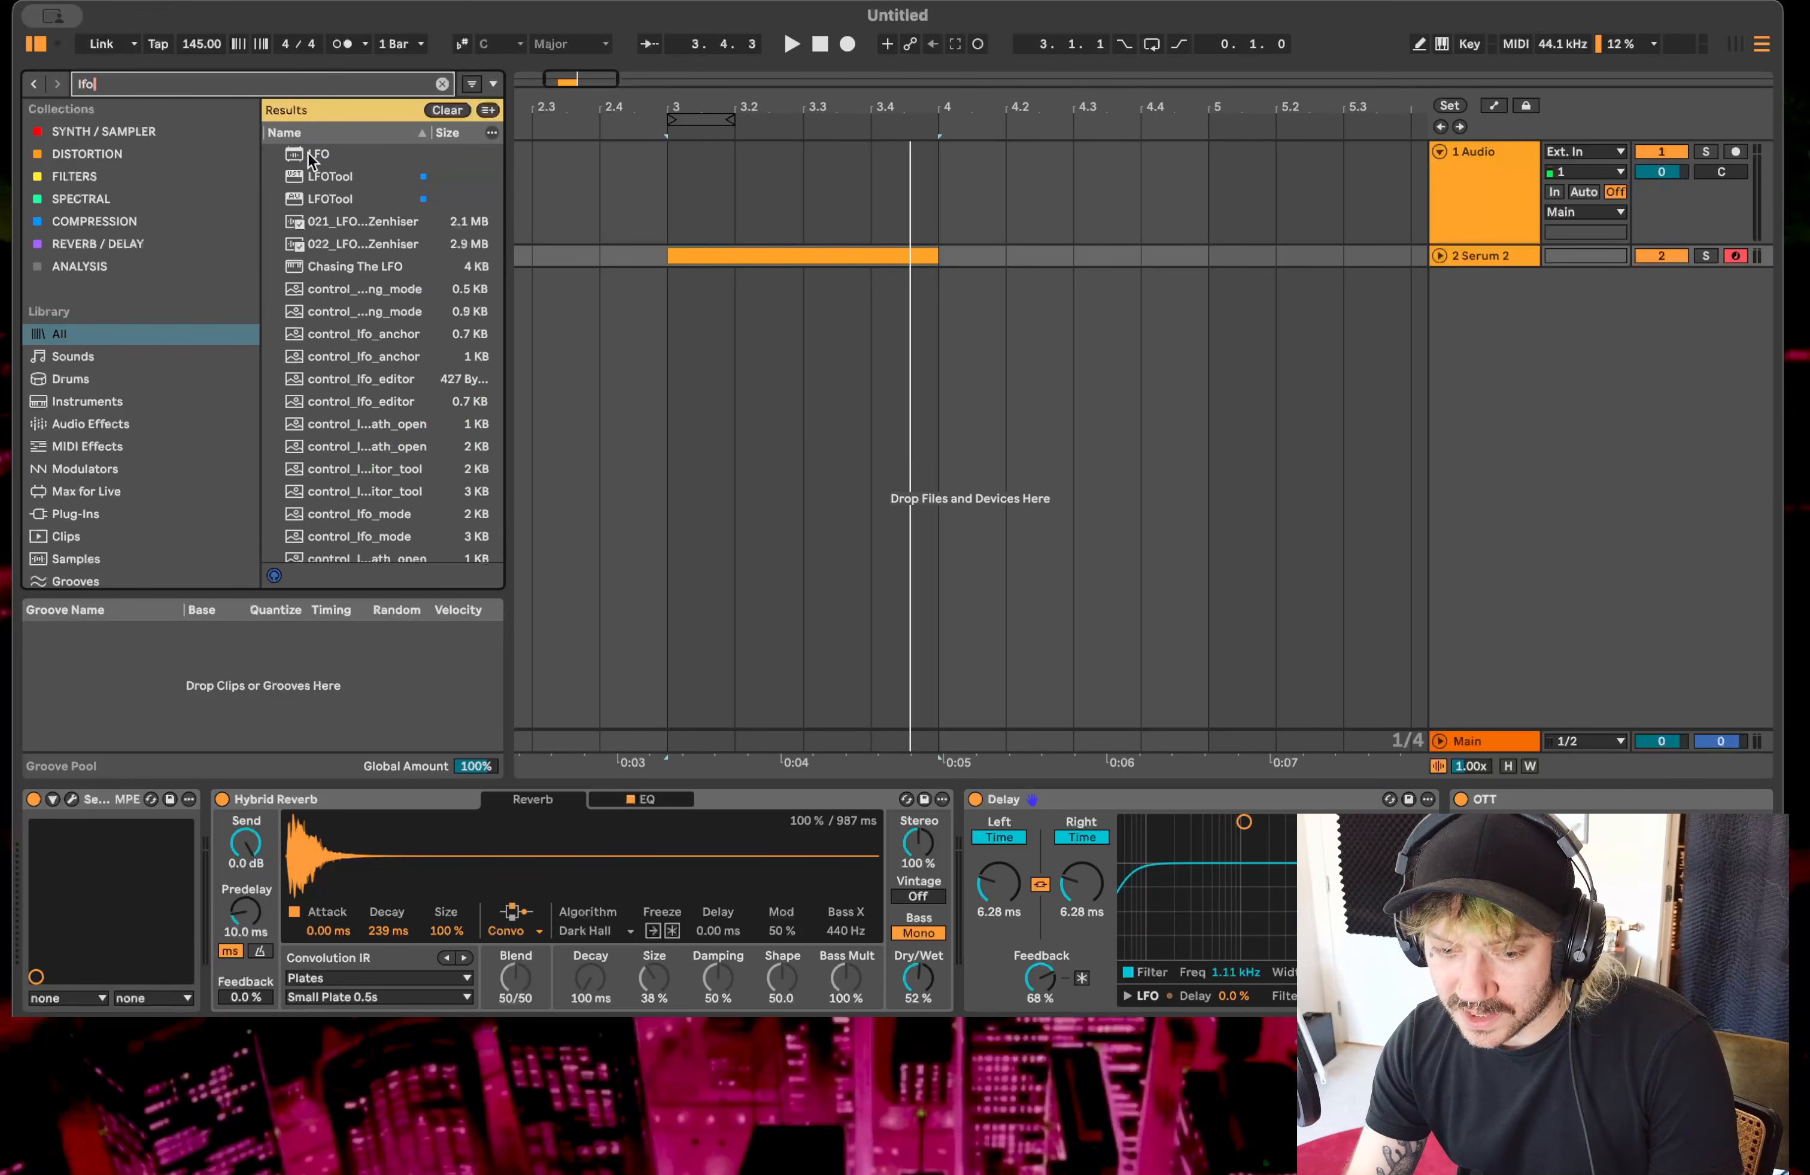
pyautogui.click(312, 155)
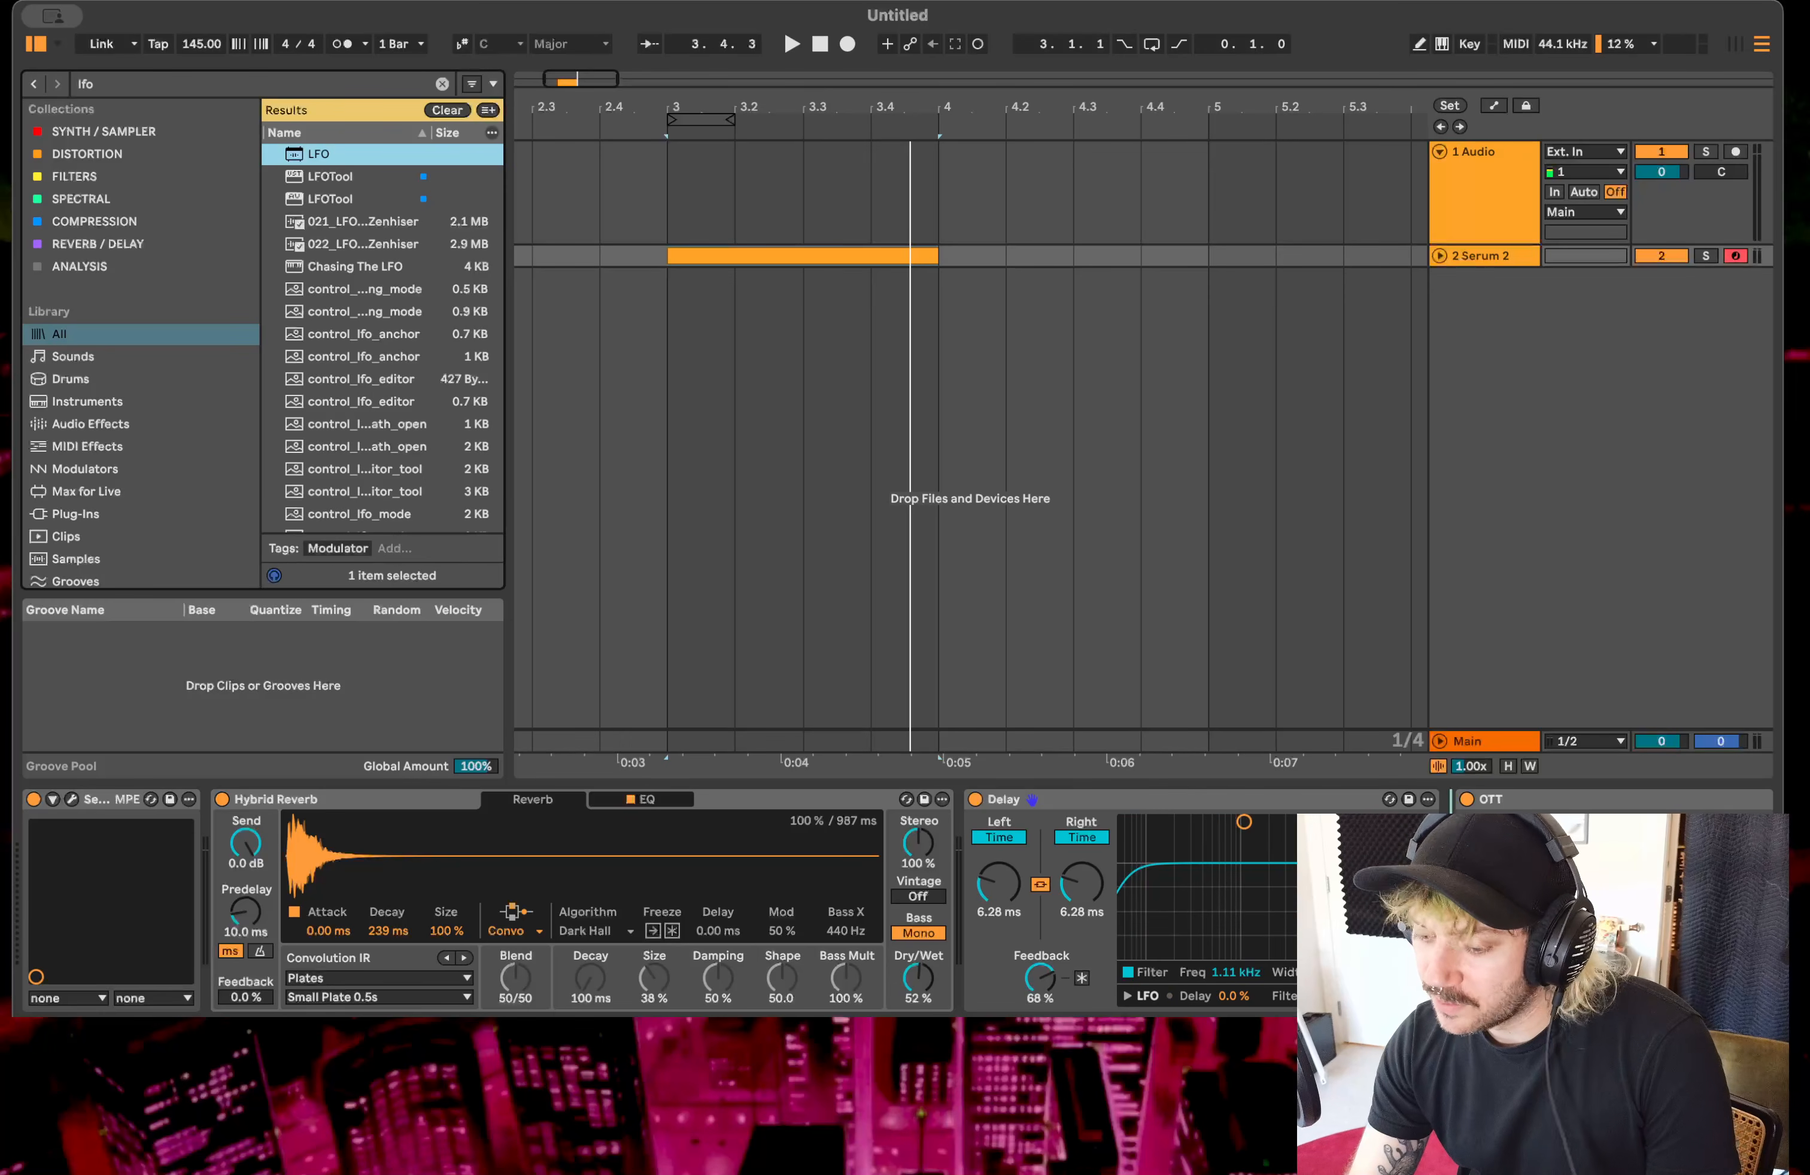
pyautogui.moveTo(1032, 799); pyautogui.dragTo(1503, 799)
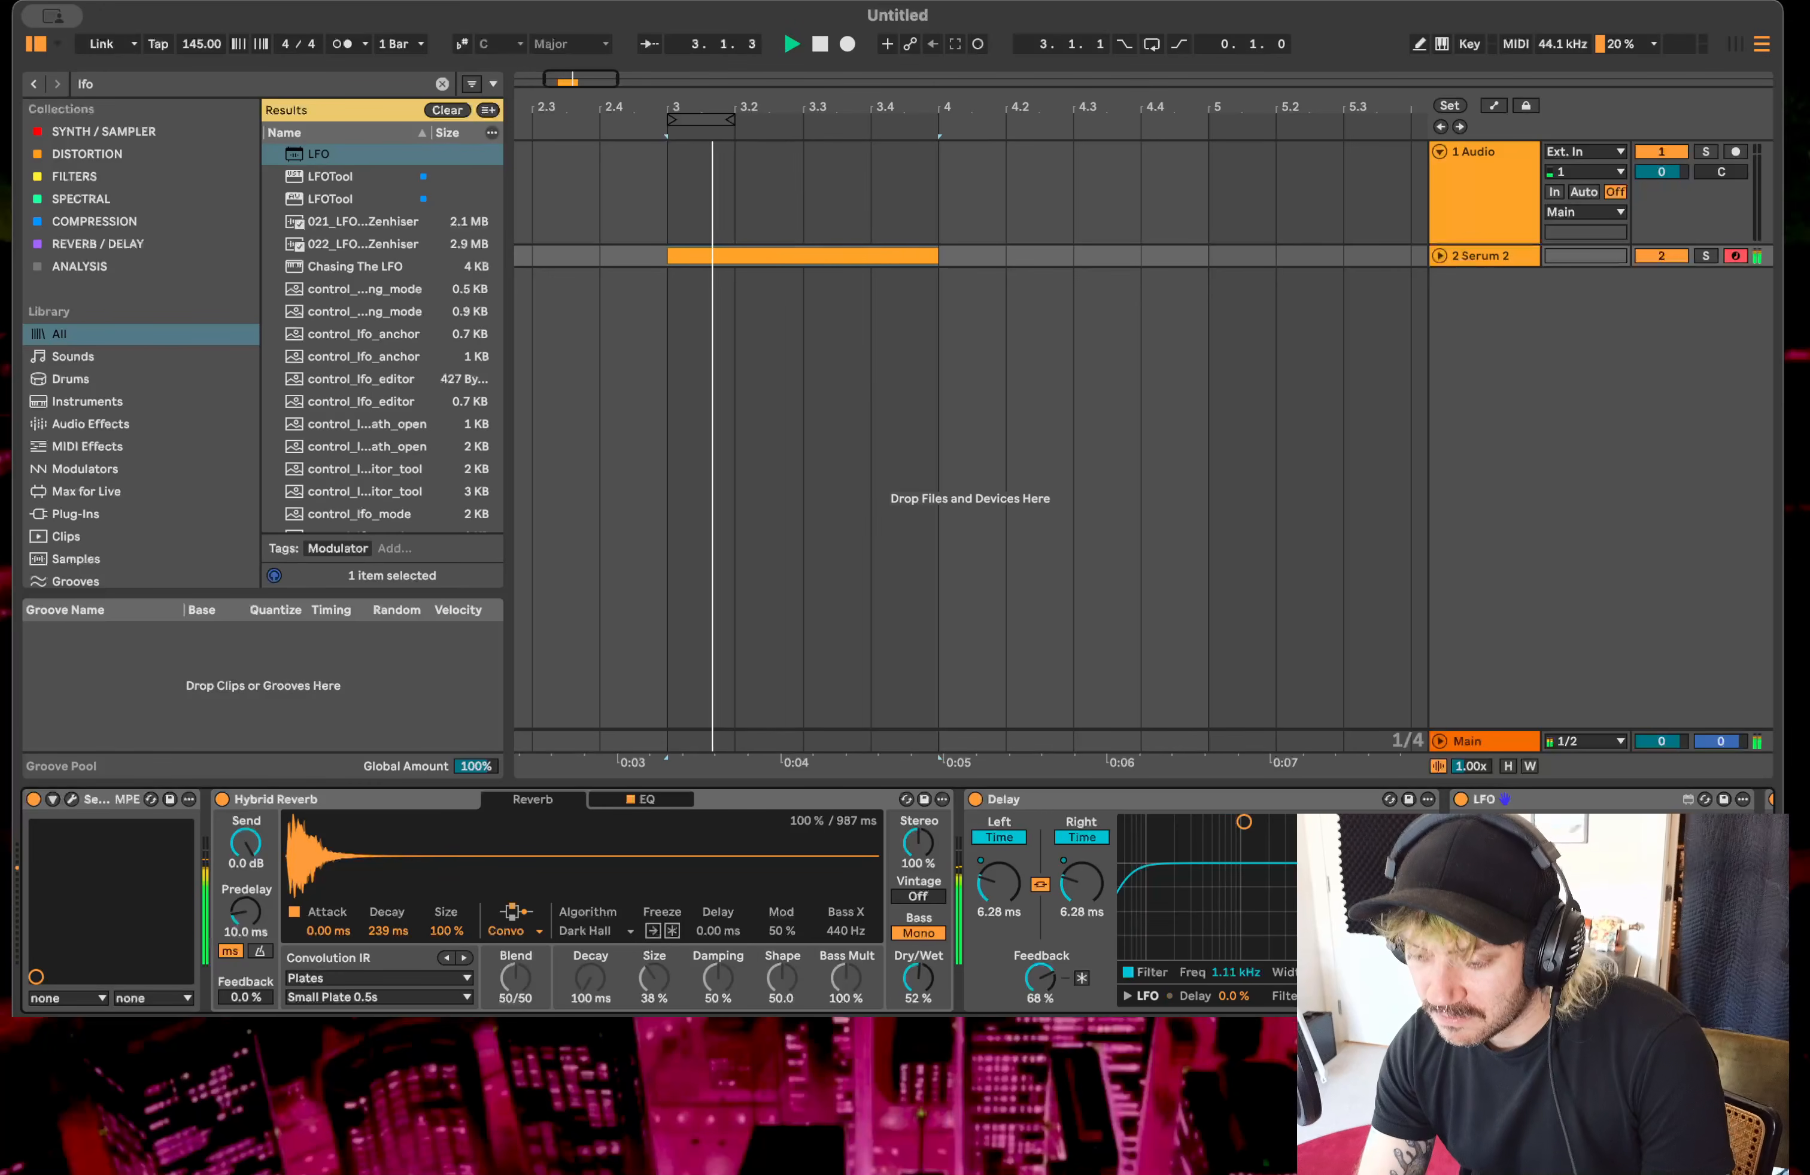
# - Lower the Delay's band-pass filter frequency to 378 Hz while auditioning the clip
pyautogui.moveTo(1244, 823); pyautogui.dragTo(1200, 924)
pyautogui.press('space')
pyautogui.press('space')
pyautogui.press('space')
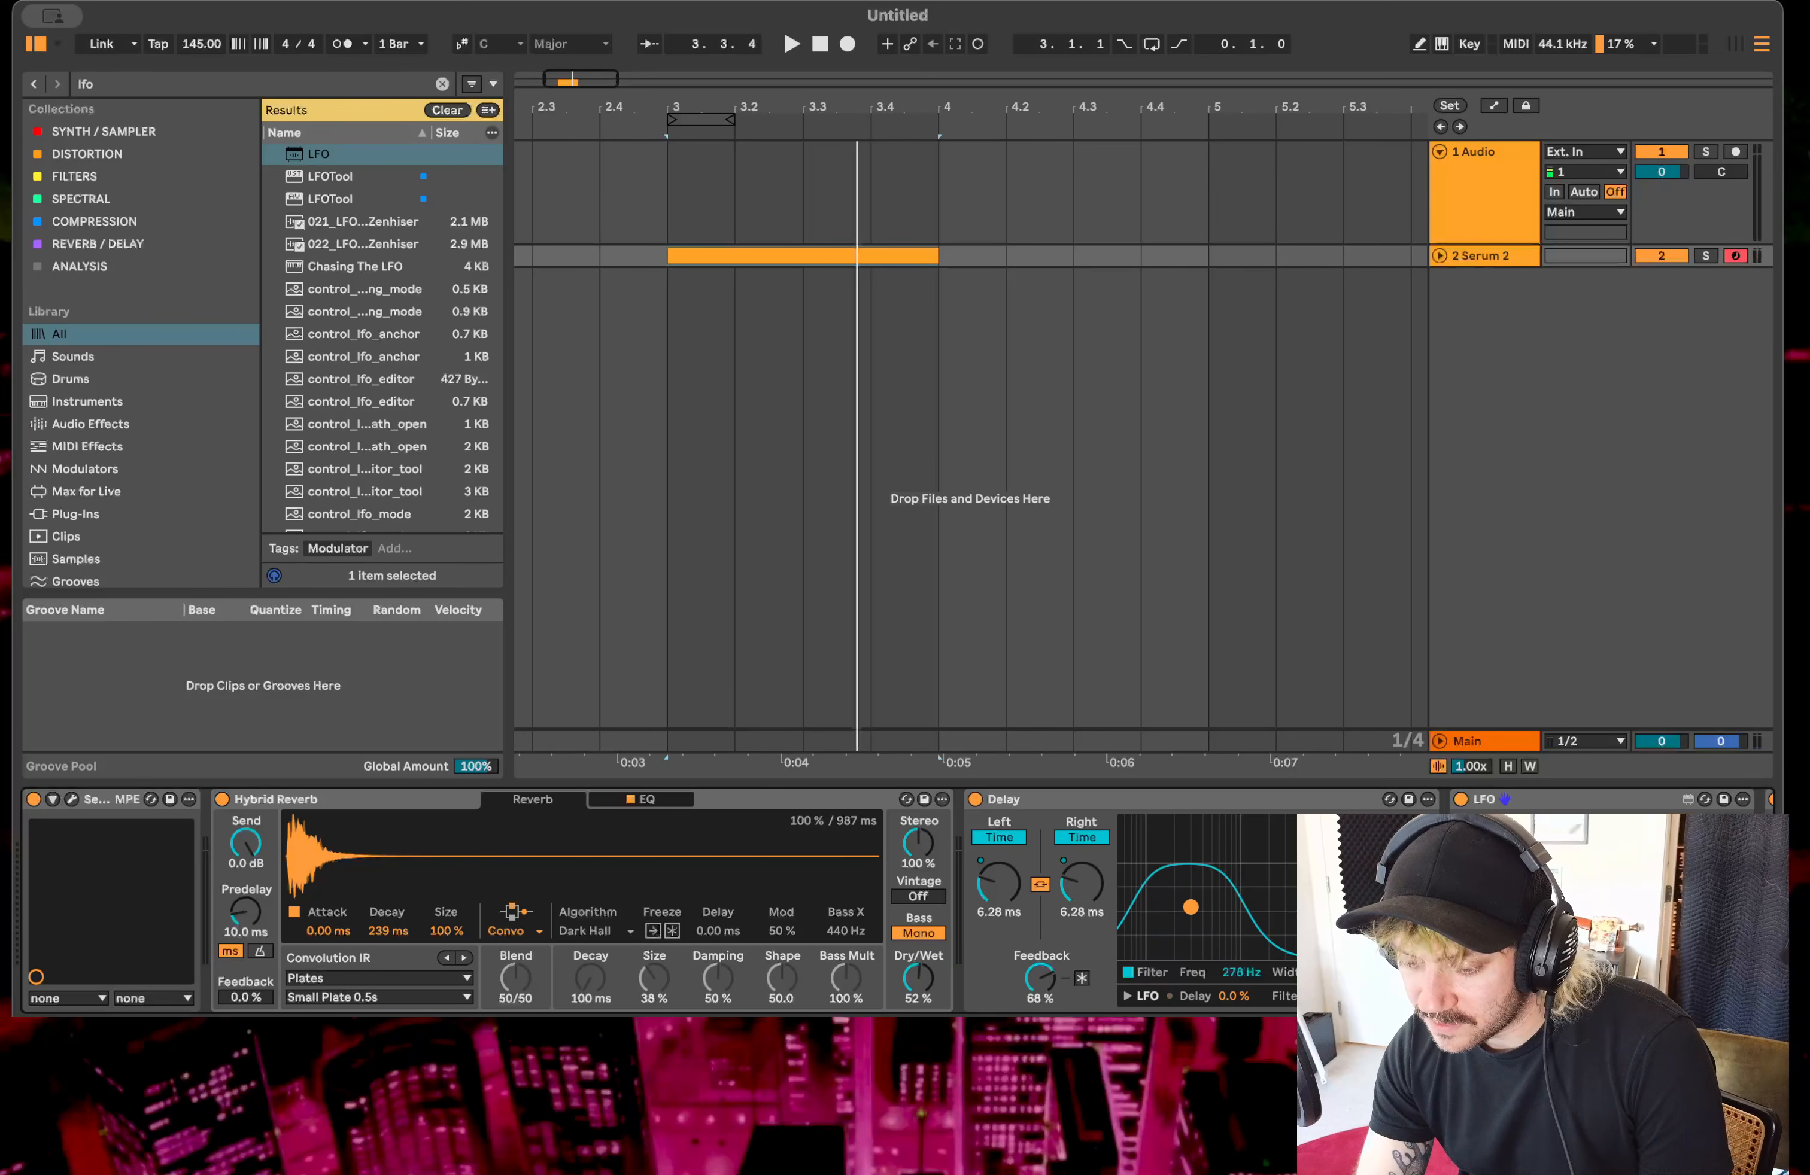
pyautogui.press('space')
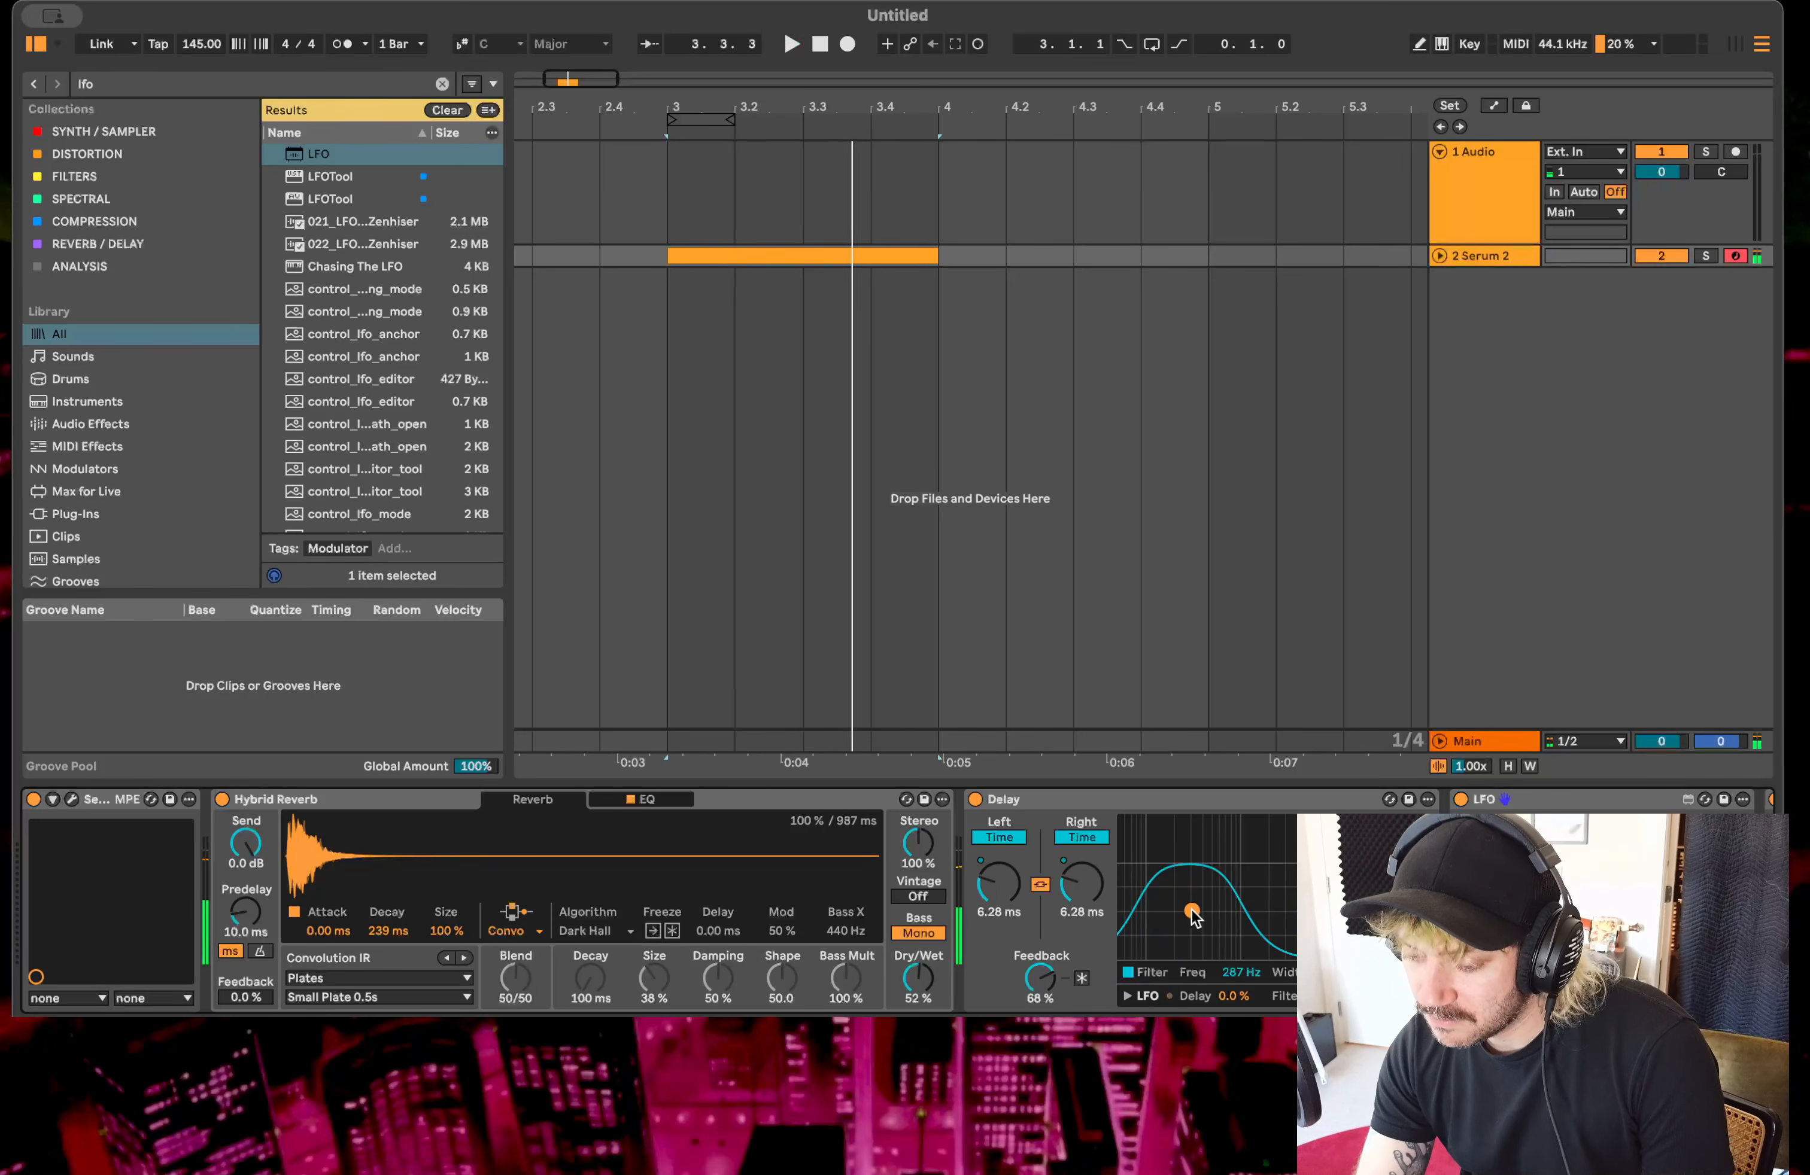
pyautogui.moveTo(1192, 912)
pyautogui.mouseDown()
pyautogui.moveTo(1220, 906)
pyautogui.moveTo(1202, 917)
pyautogui.mouseUp()
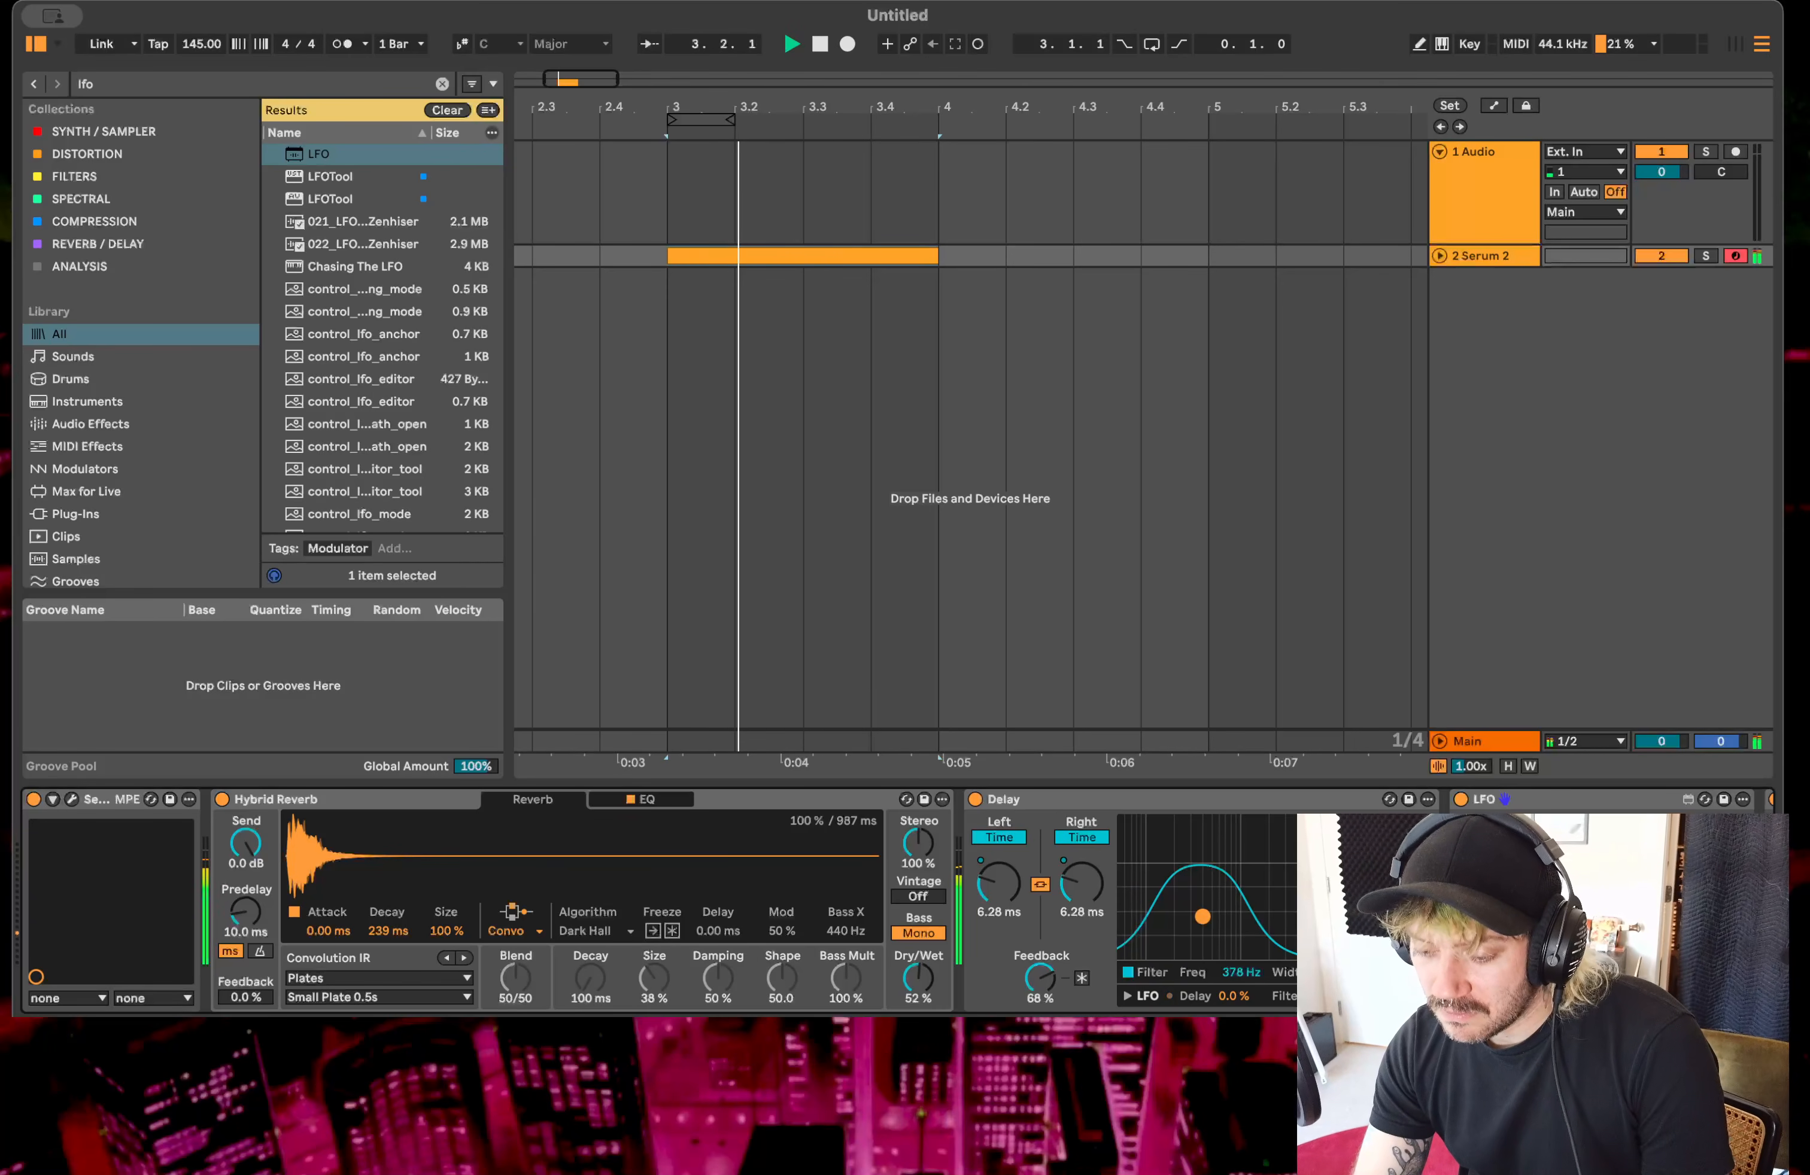
pyautogui.press('space')
# - Search the browser for Corpus, insert it between the Delay and the LFO, and start playback
pyautogui.click(113, 77)
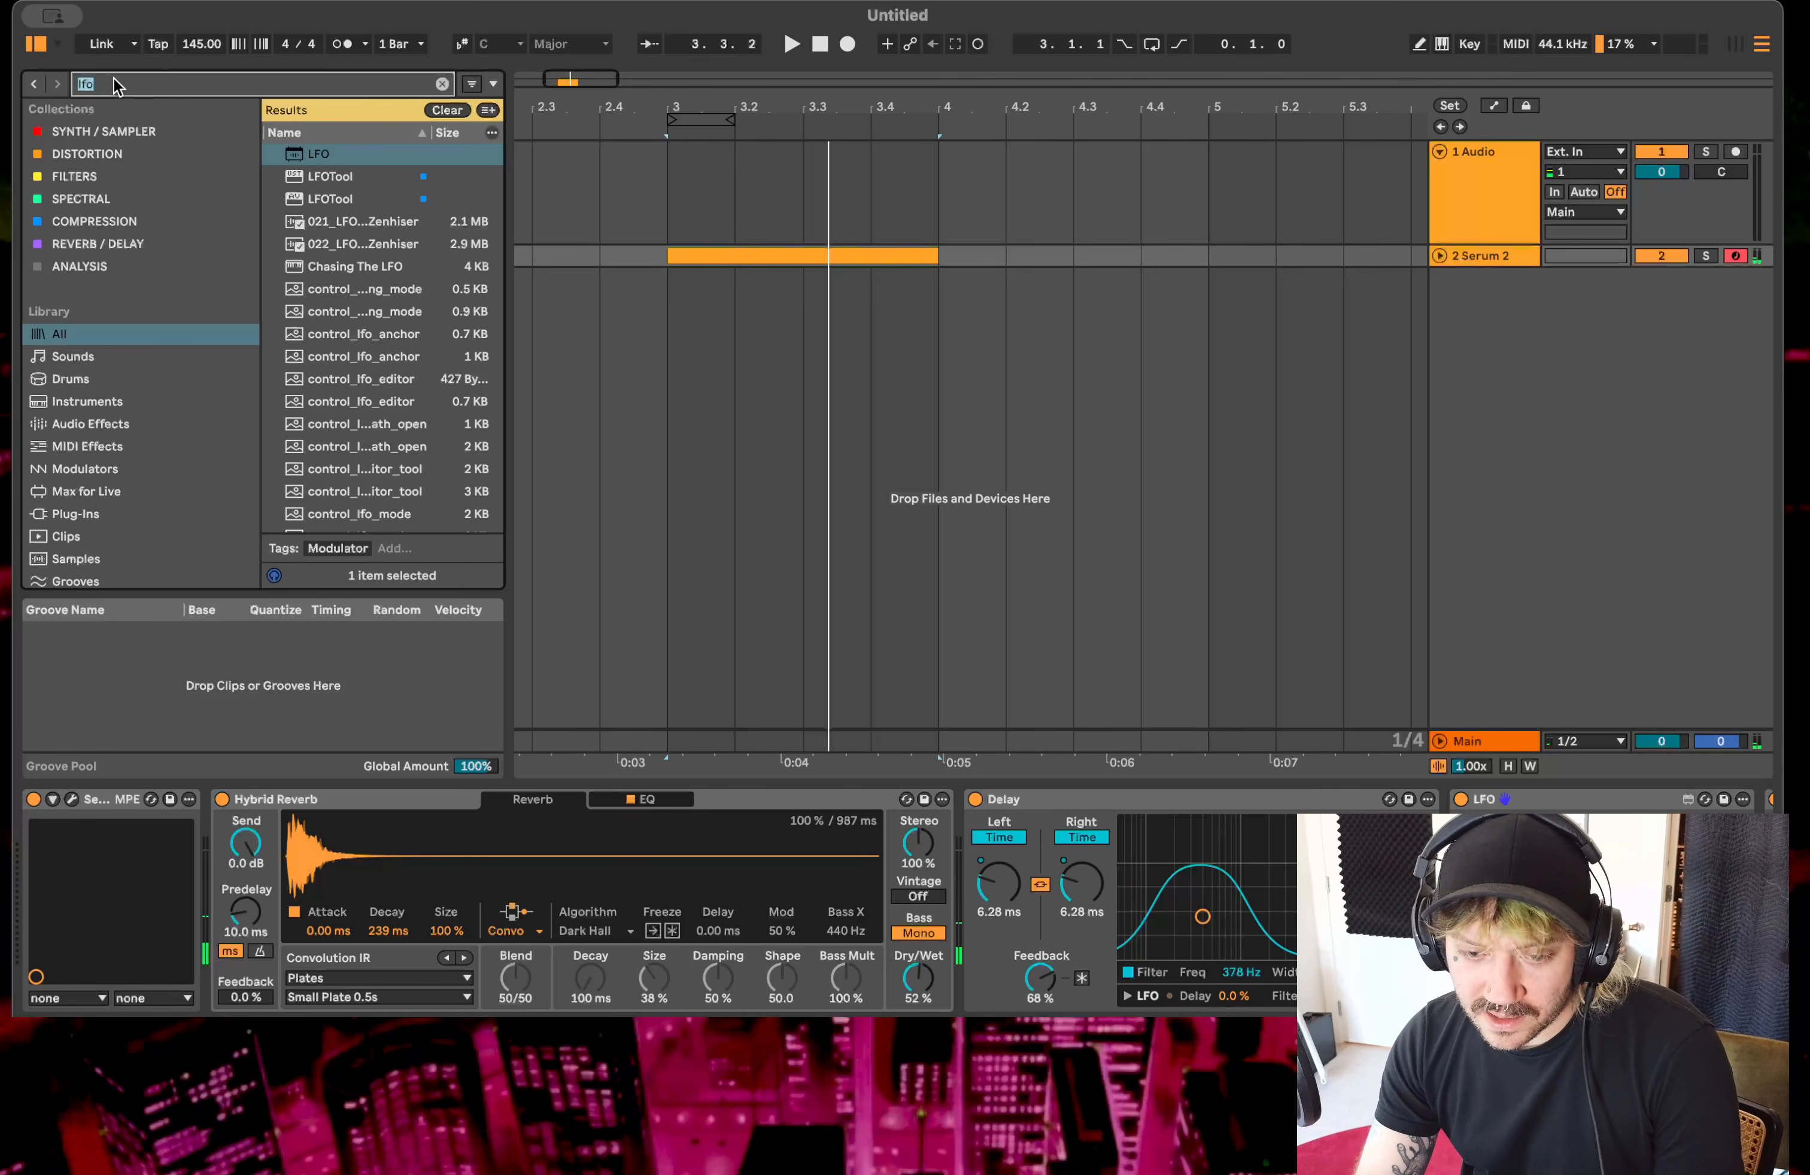
pyautogui.write('corpus')
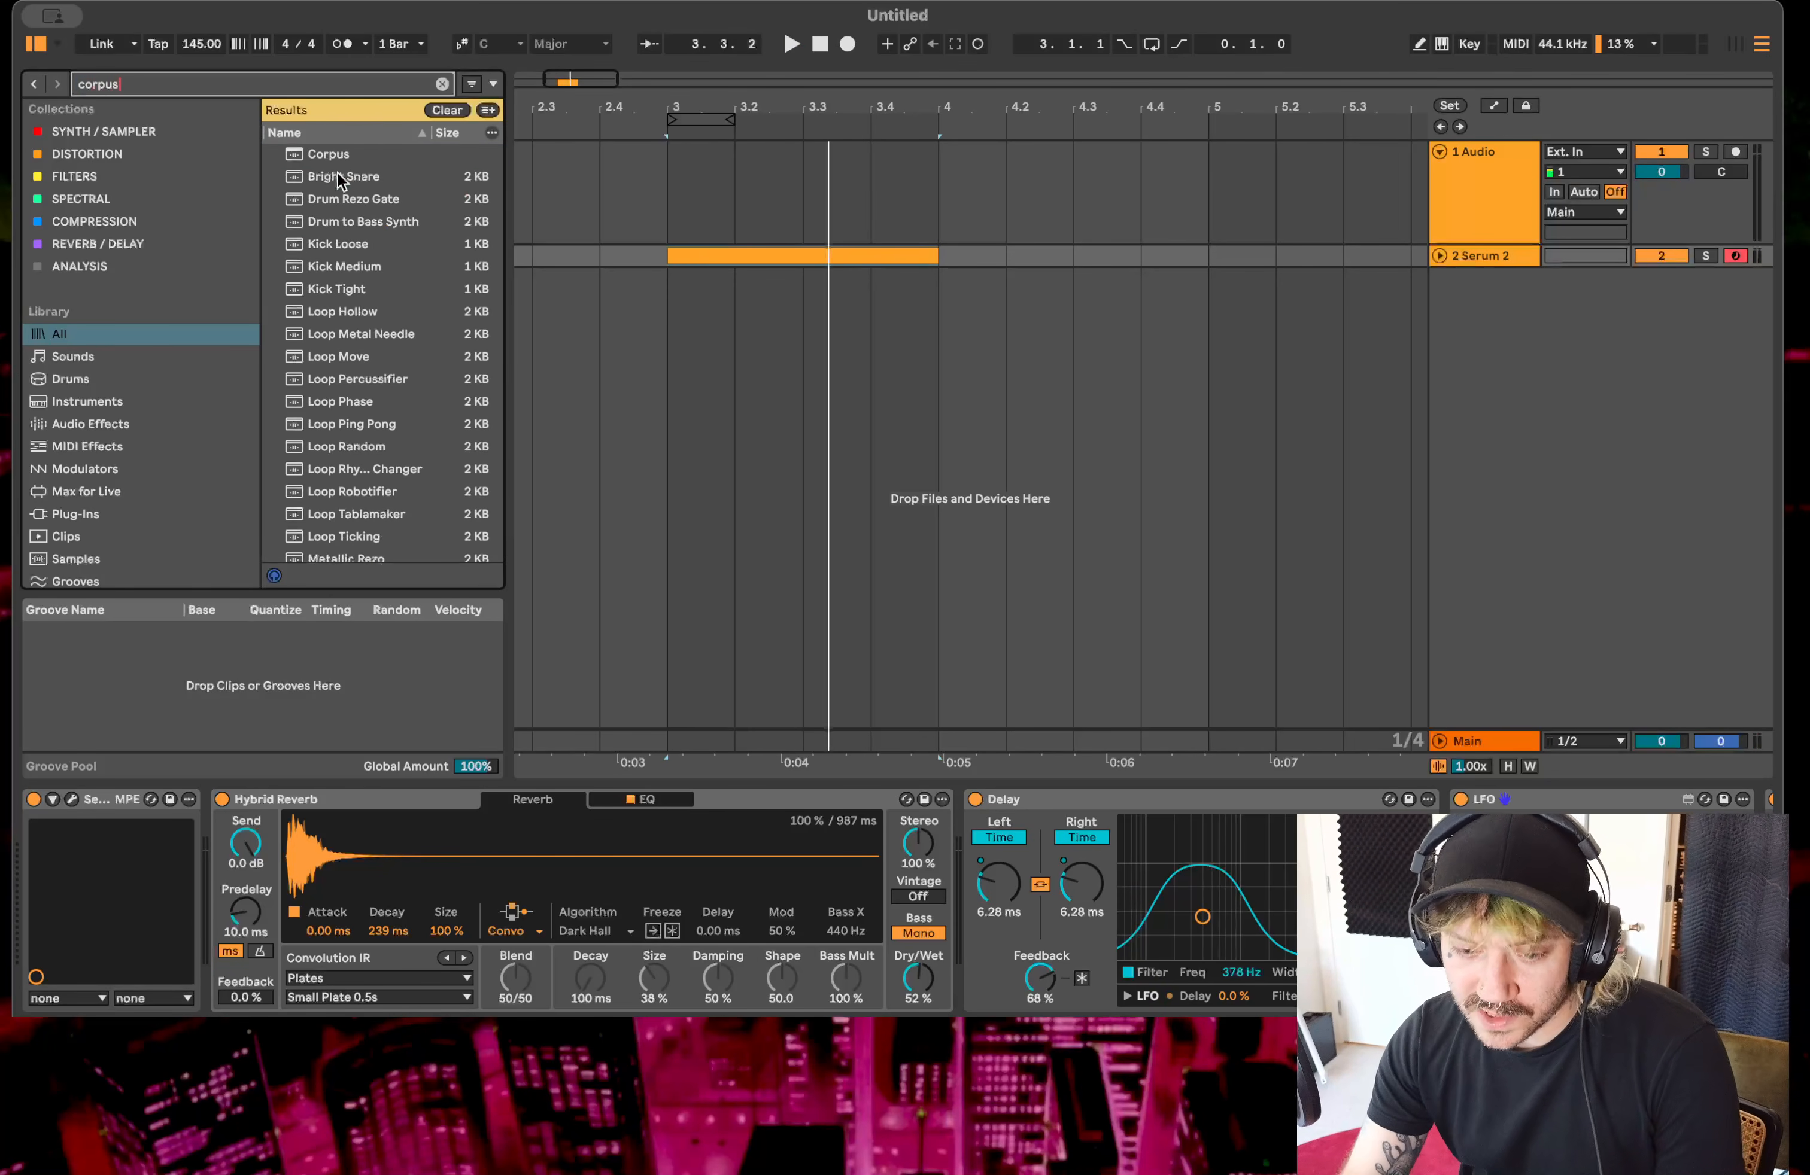
pyautogui.click(308, 151)
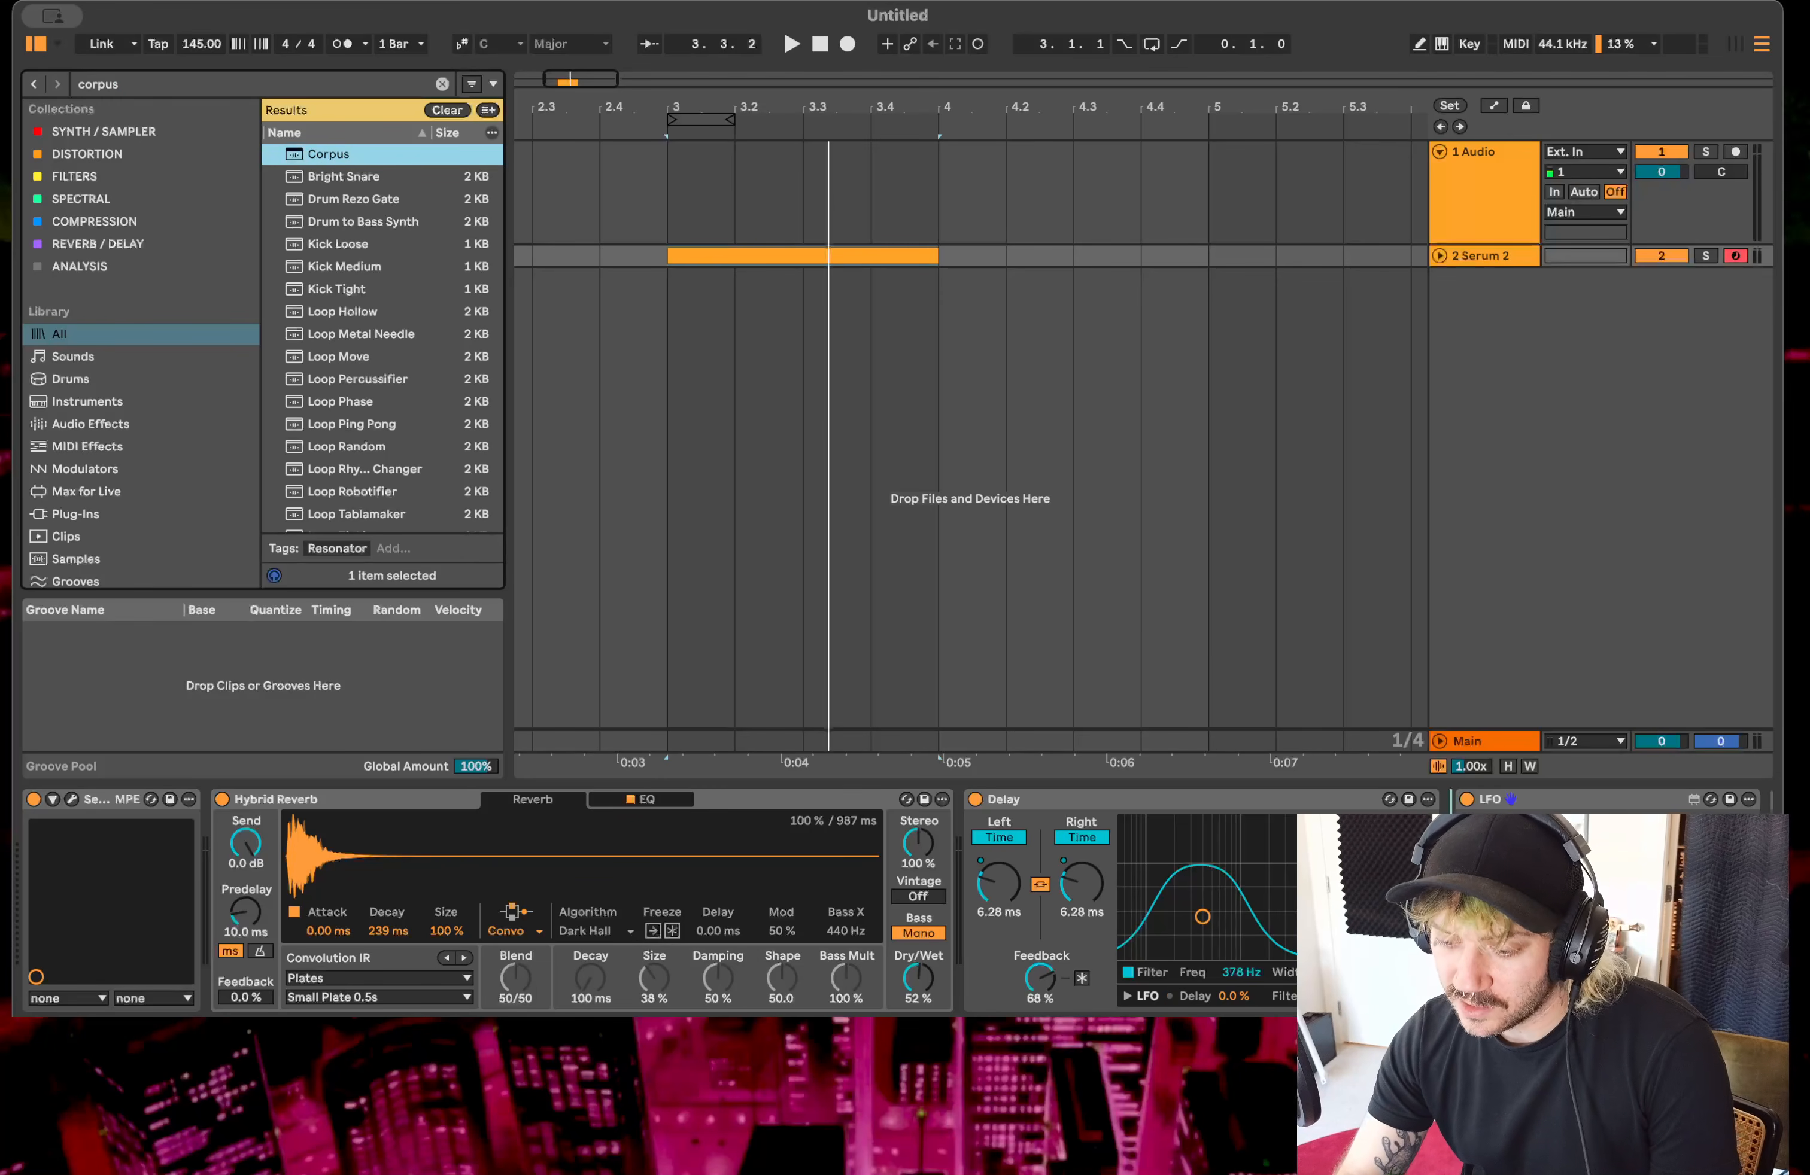
pyautogui.press('Return')
pyautogui.press('space')
# - Change the Corpus resonator type to Tube and shorten its decay to 126 ms
pyautogui.click(1230, 820)
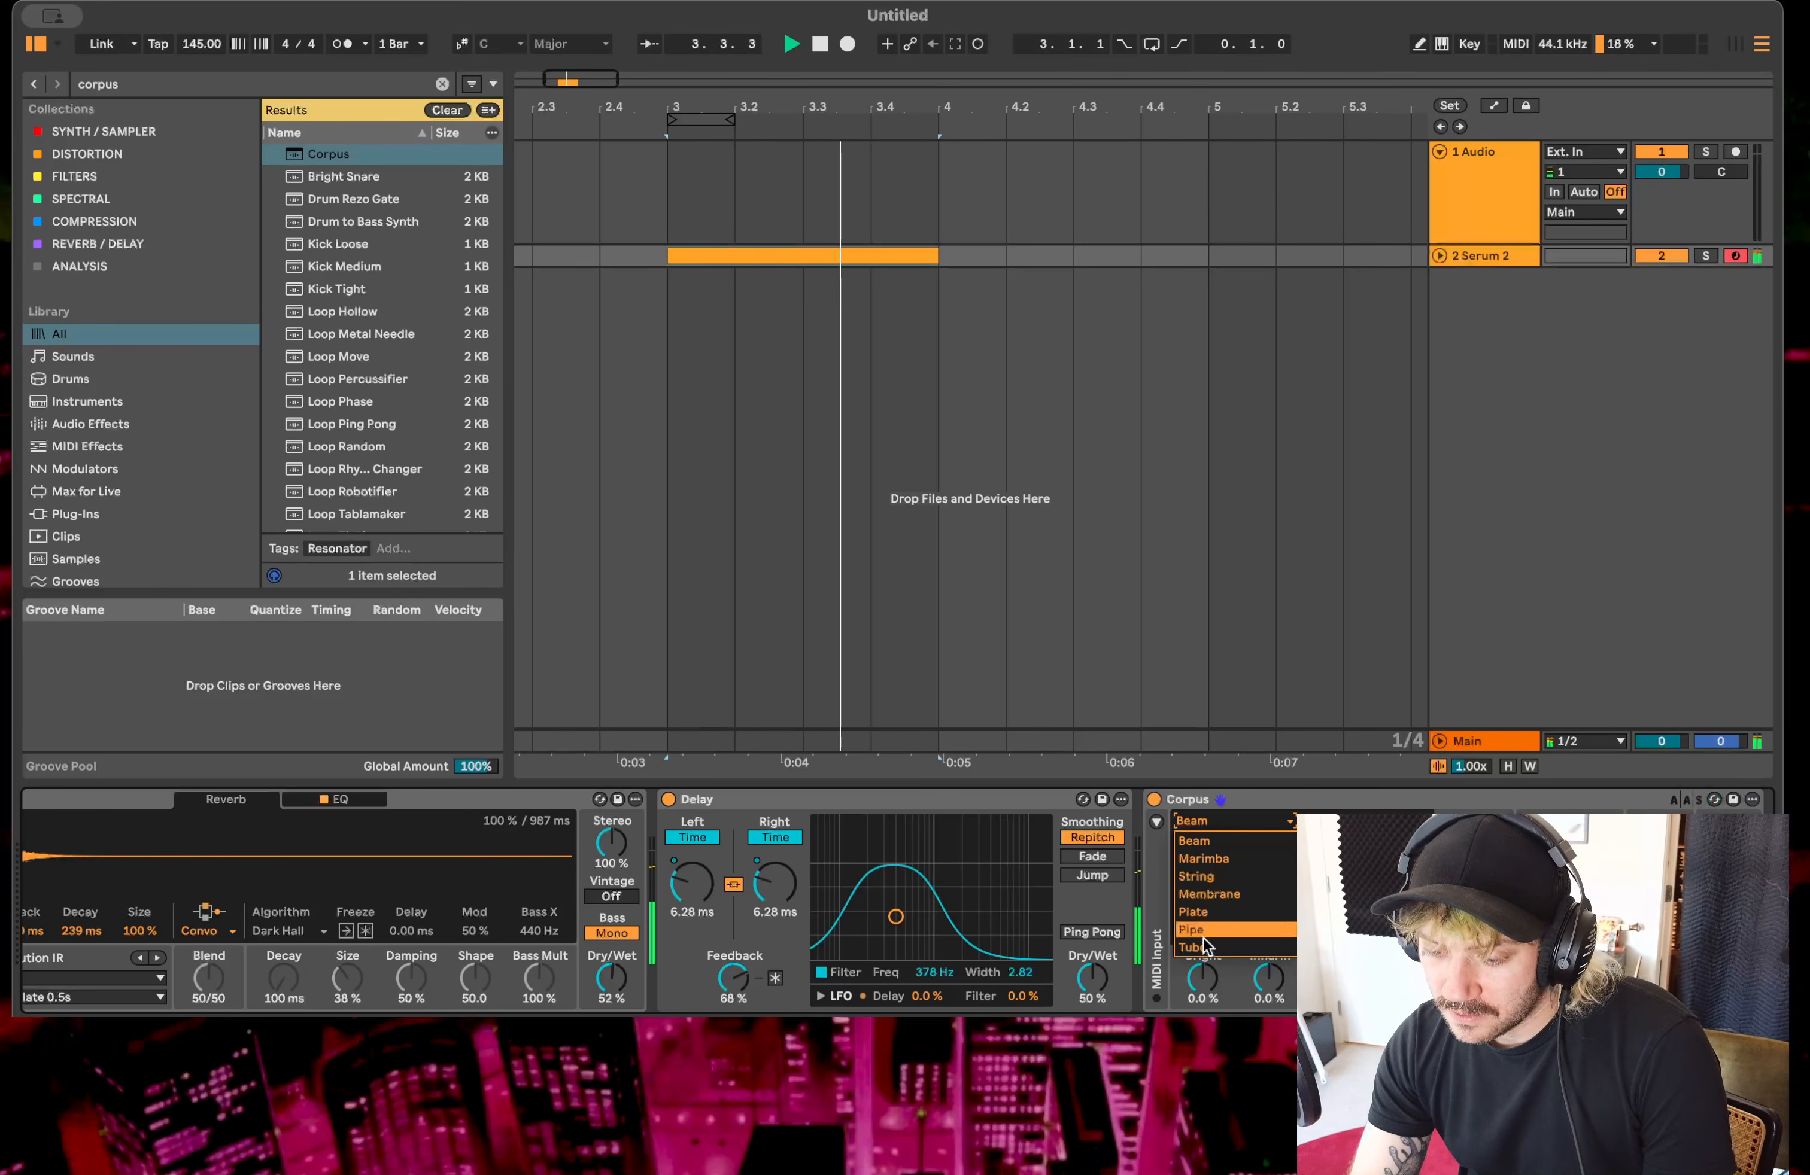
pyautogui.click(1202, 946)
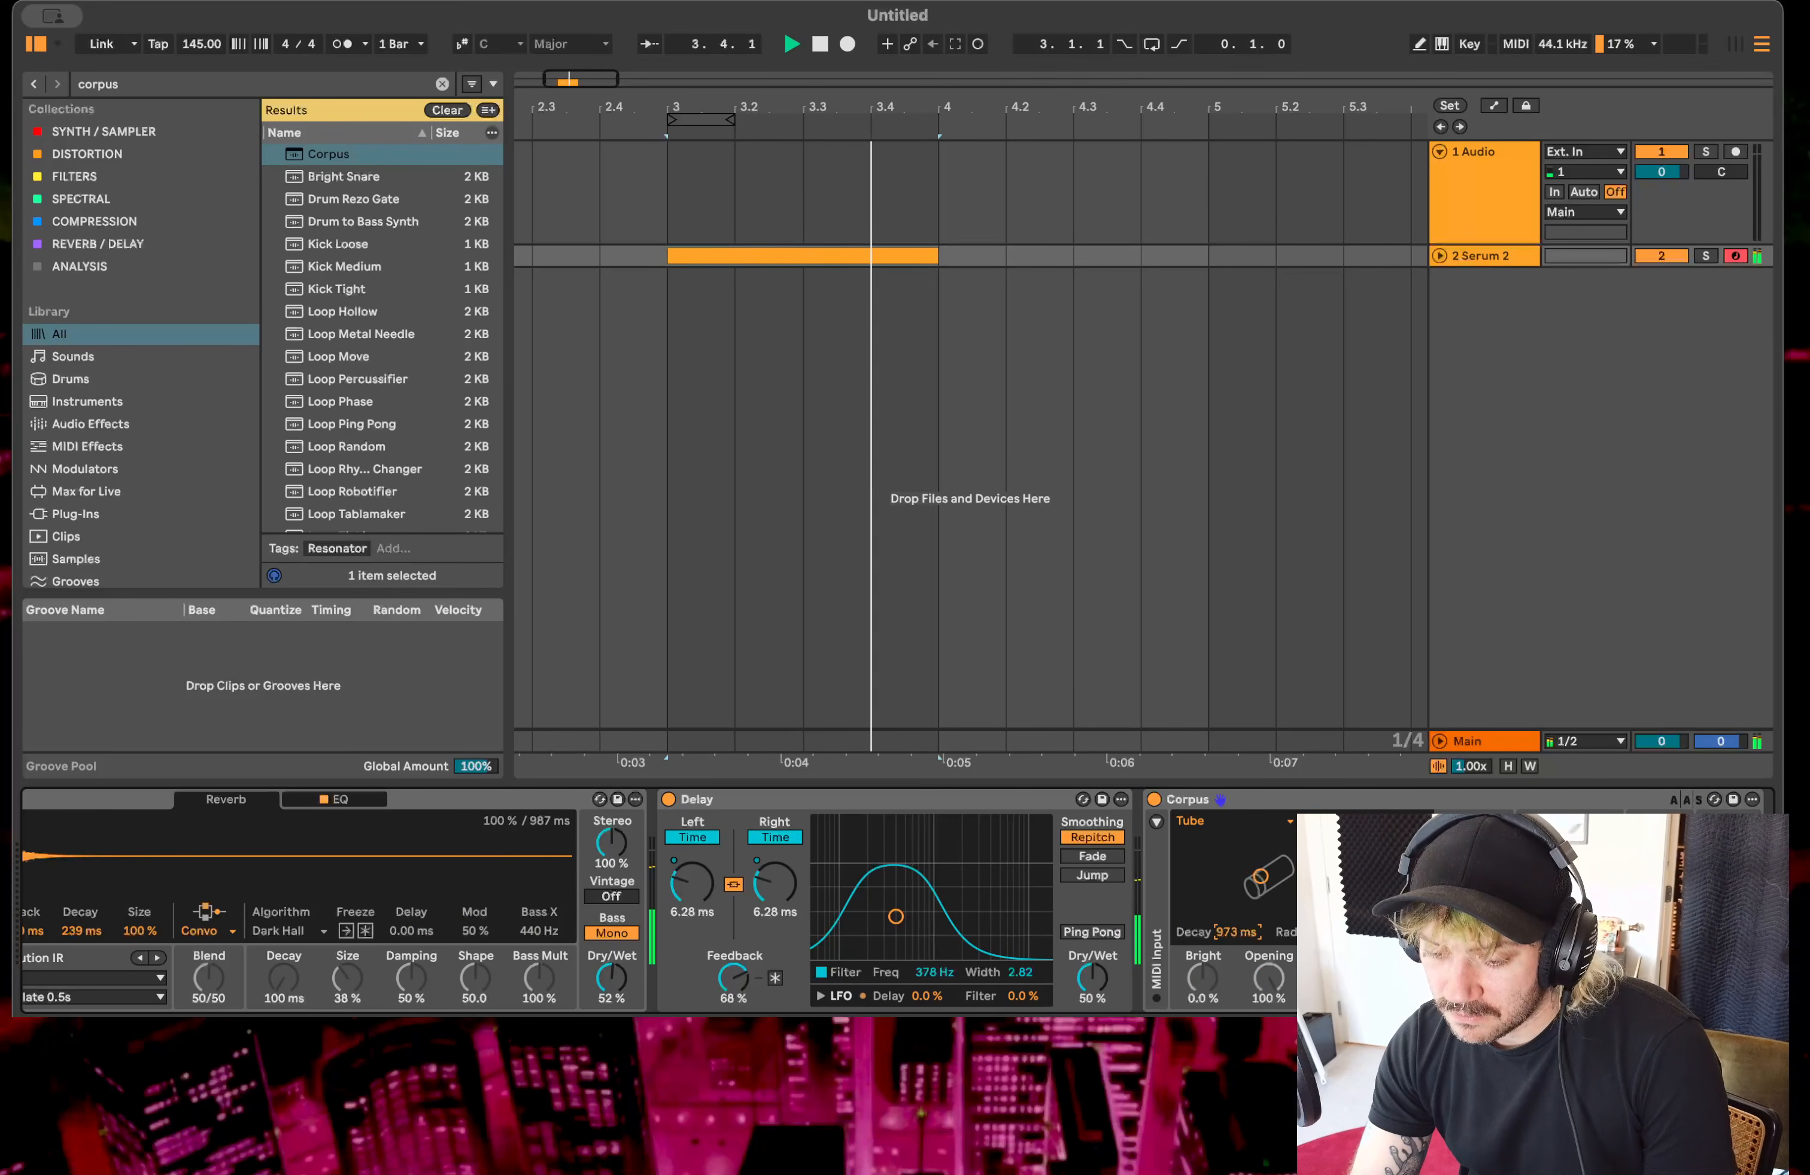
pyautogui.moveTo(1236, 932); pyautogui.dragTo(1236, 992)
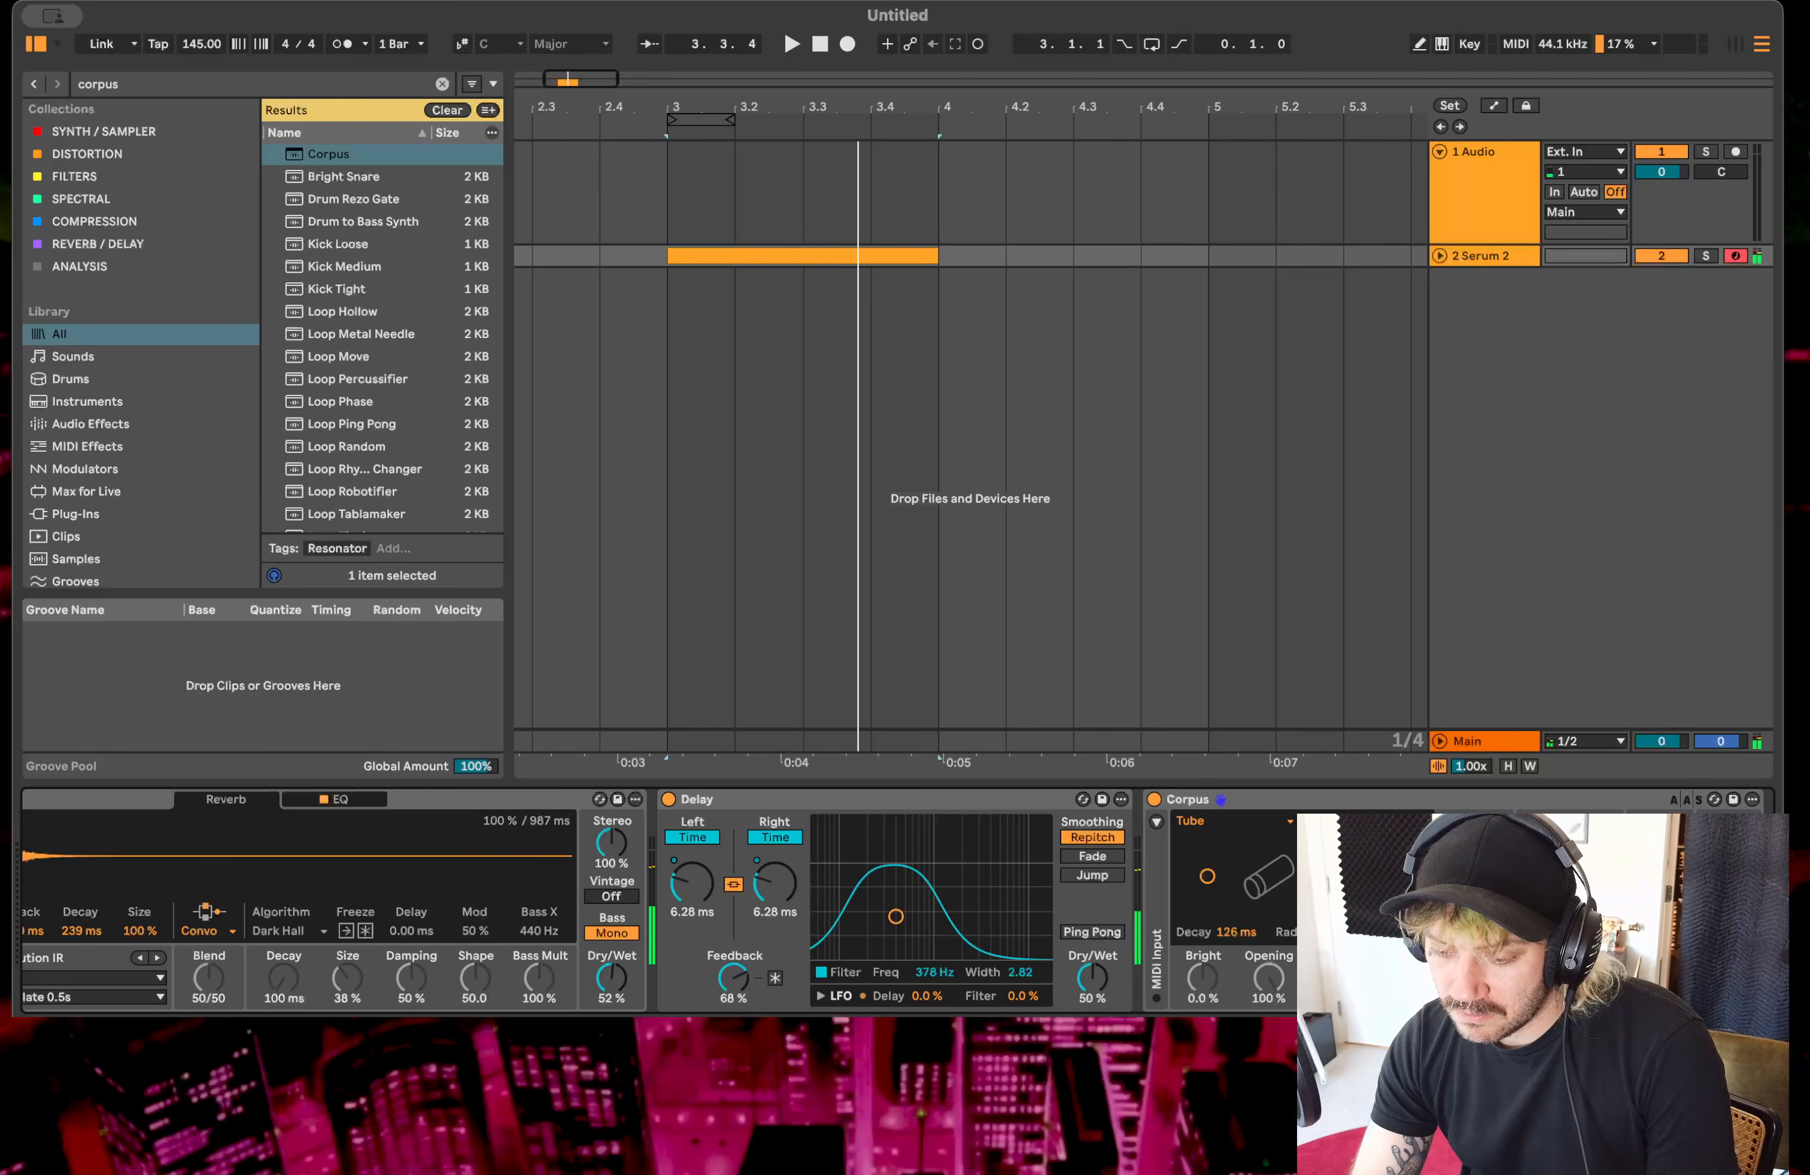
# - Find Spectral Resonator in the browser, add it after Corpus, and audition it at a frequency of 39.4 Hz
pyautogui.click(131, 84)
pyautogui.write('spectra')
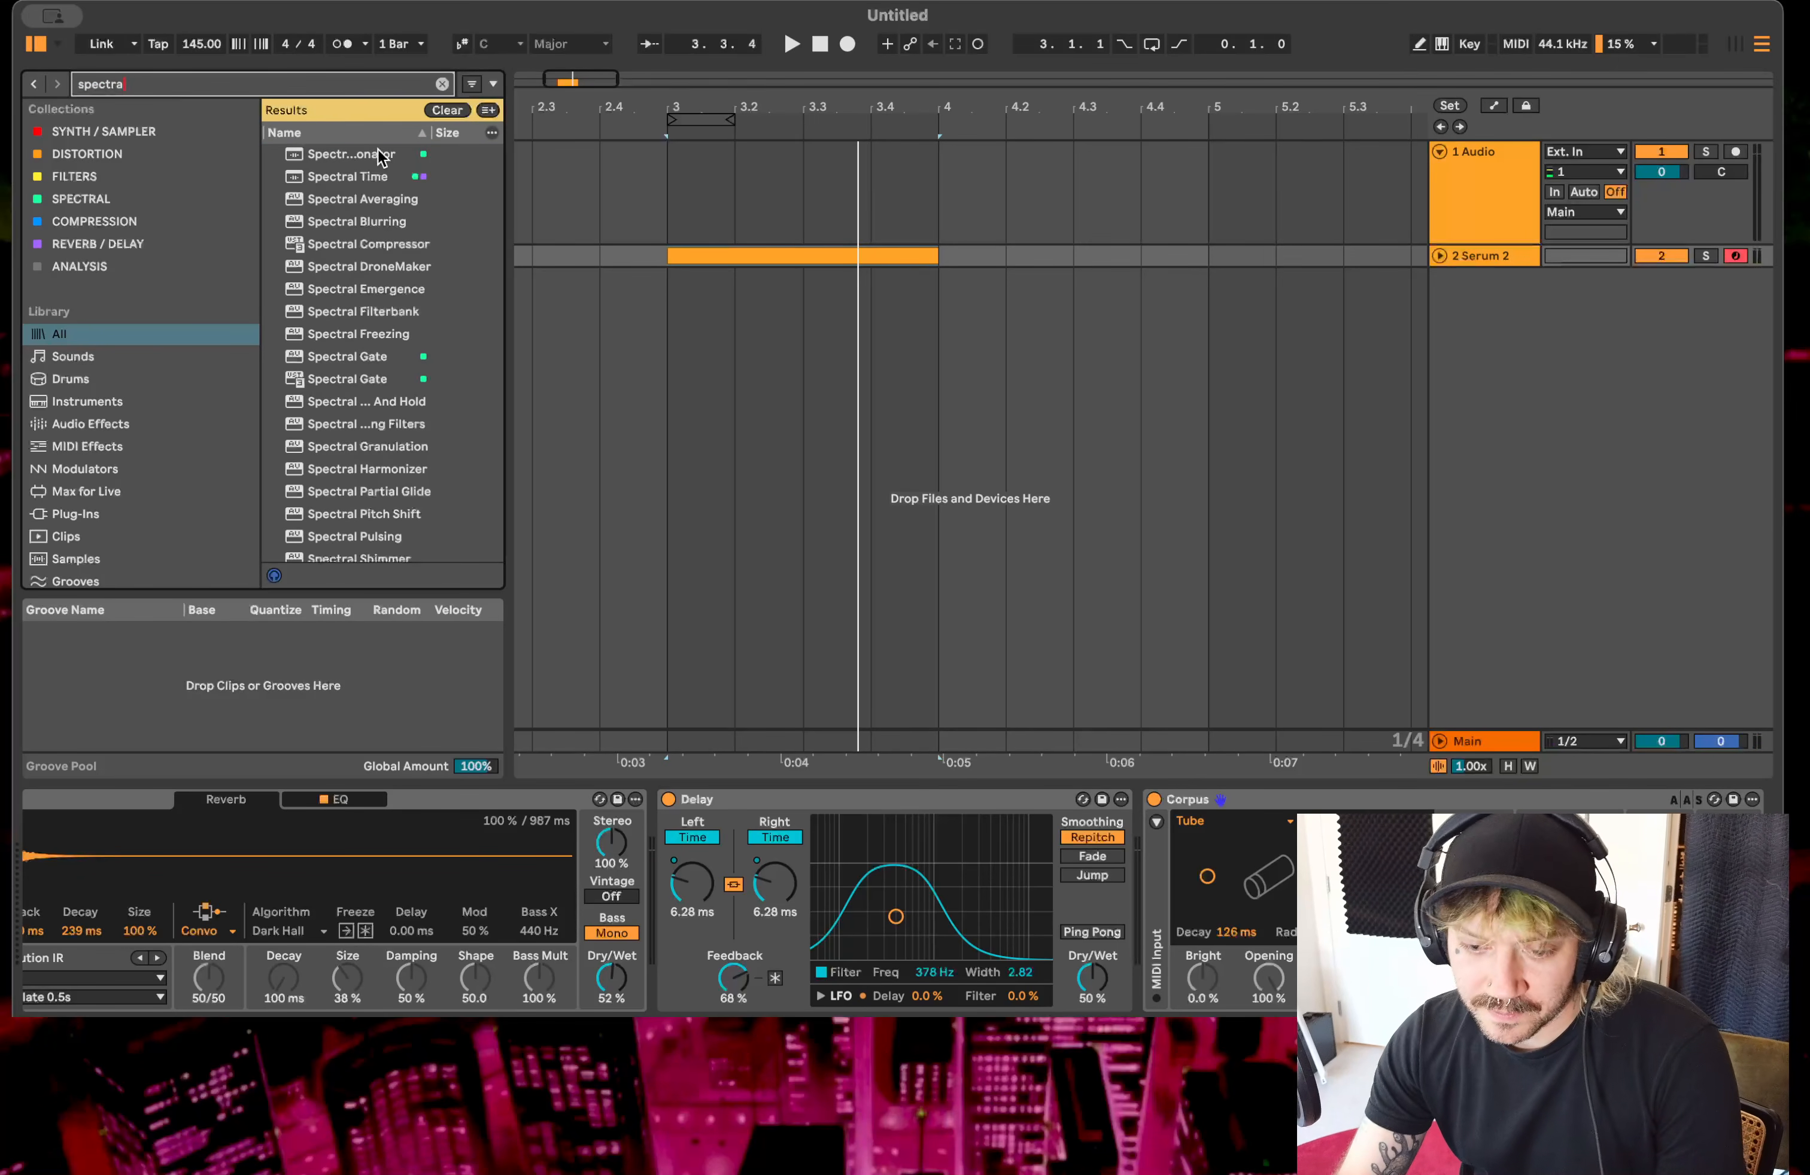
pyautogui.moveTo(379, 156); pyautogui.dragTo(1046, 799)
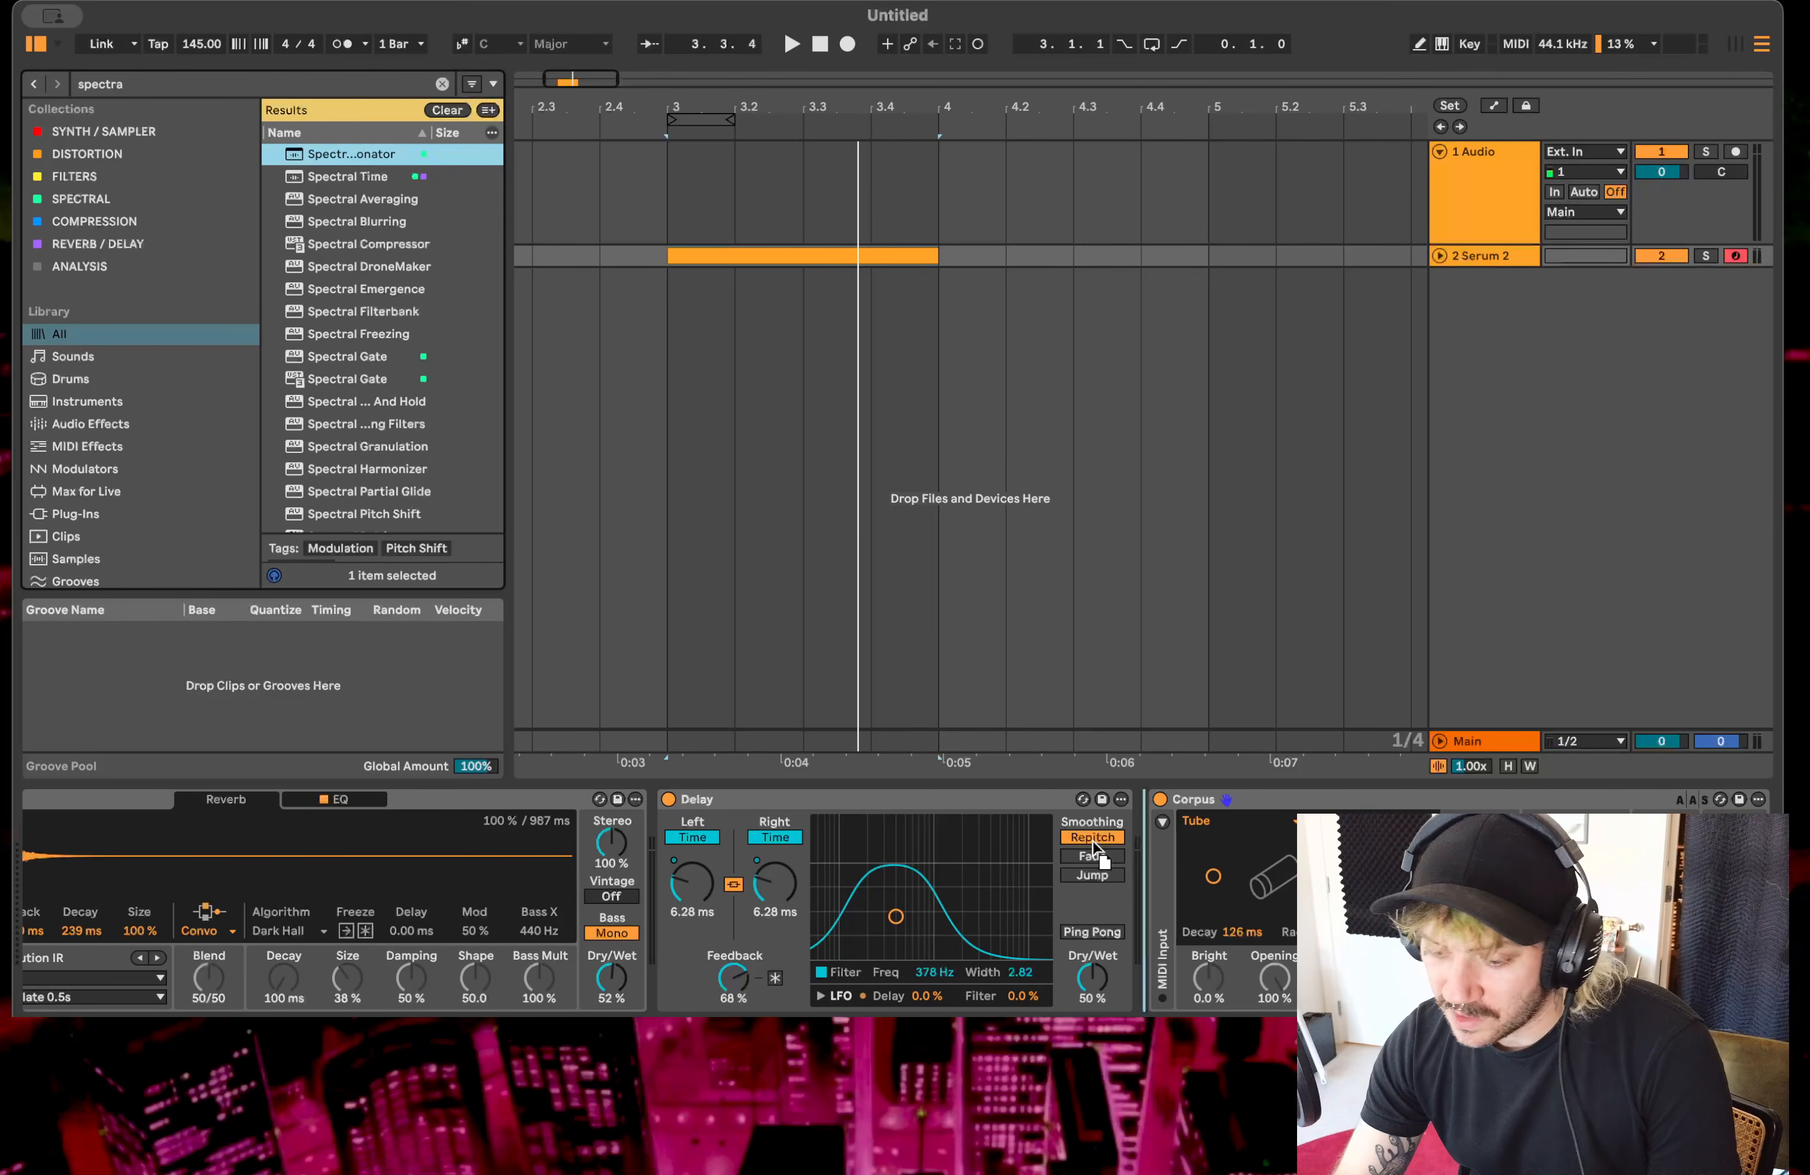
pyautogui.moveTo(1144, 889); pyautogui.dragTo(1144, 889)
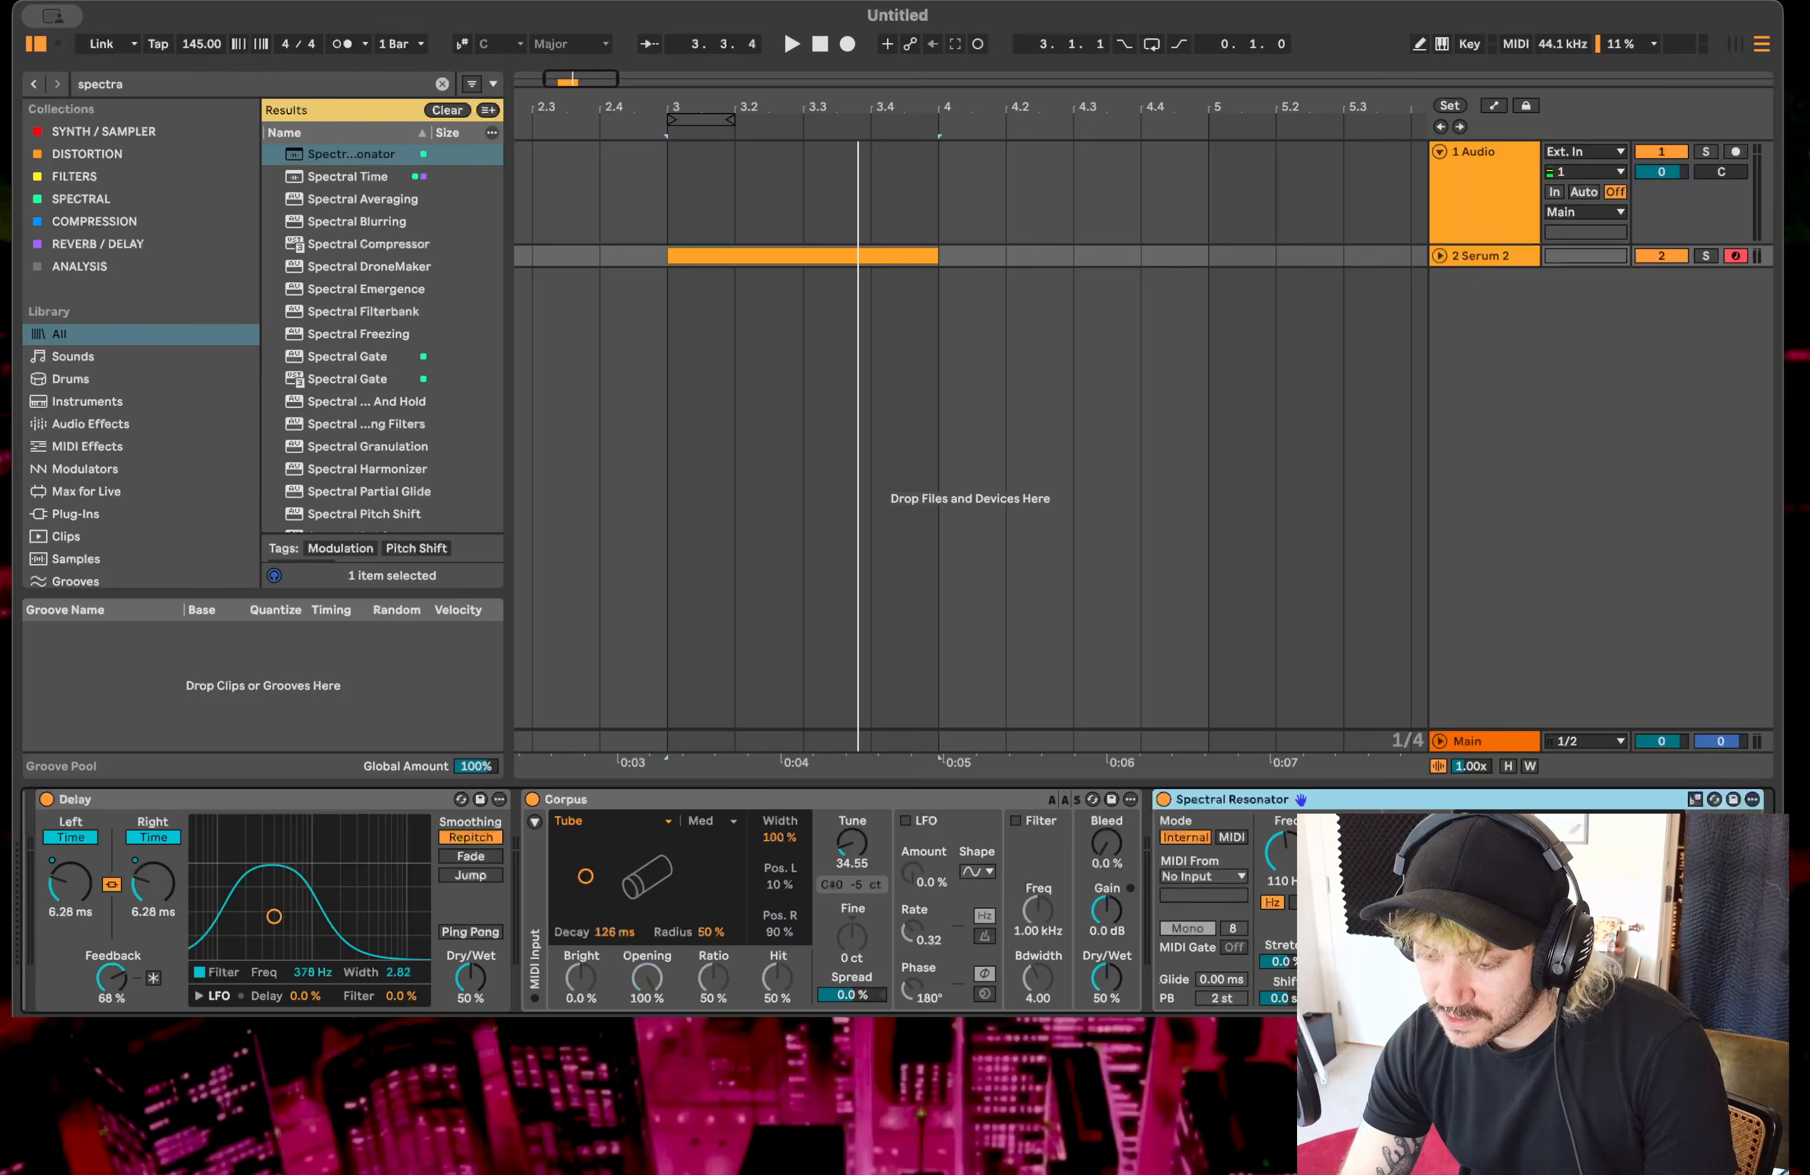
pyautogui.press('space')
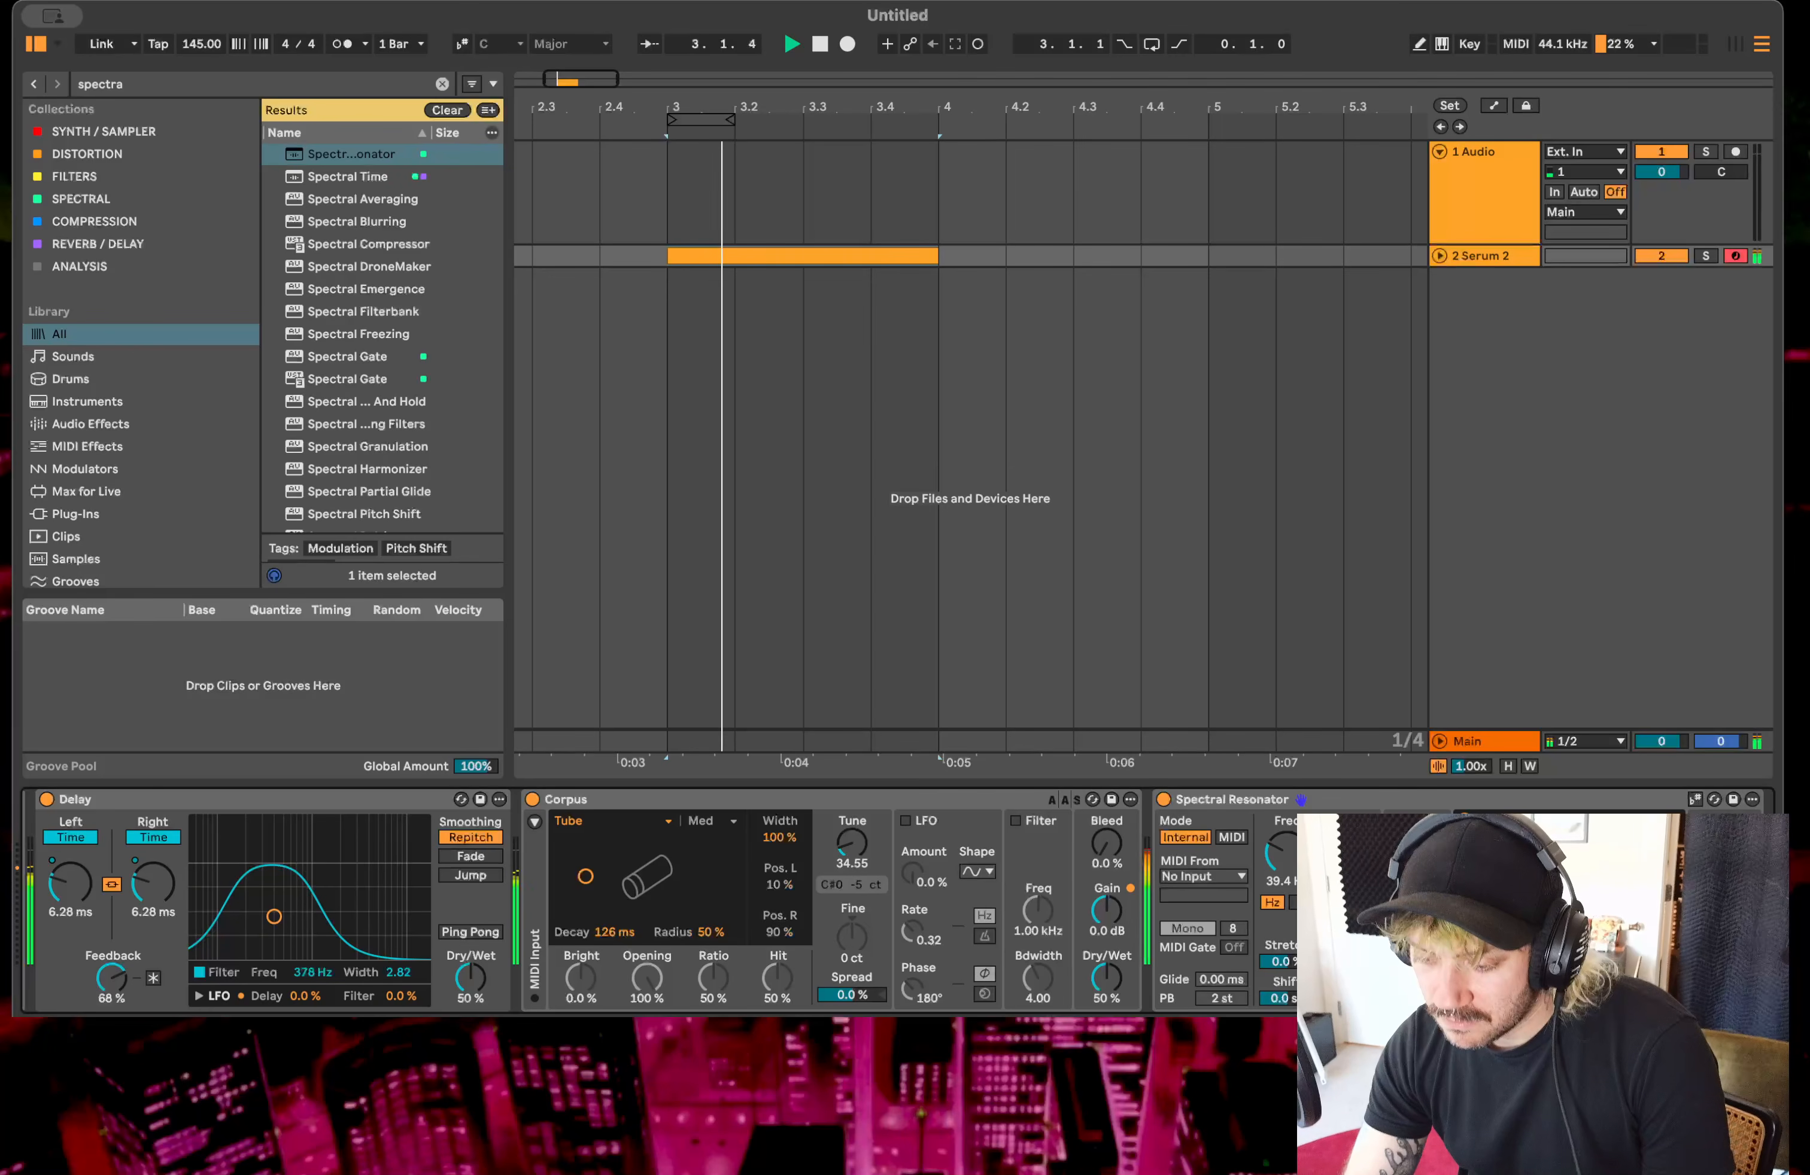
pyautogui.press('space')
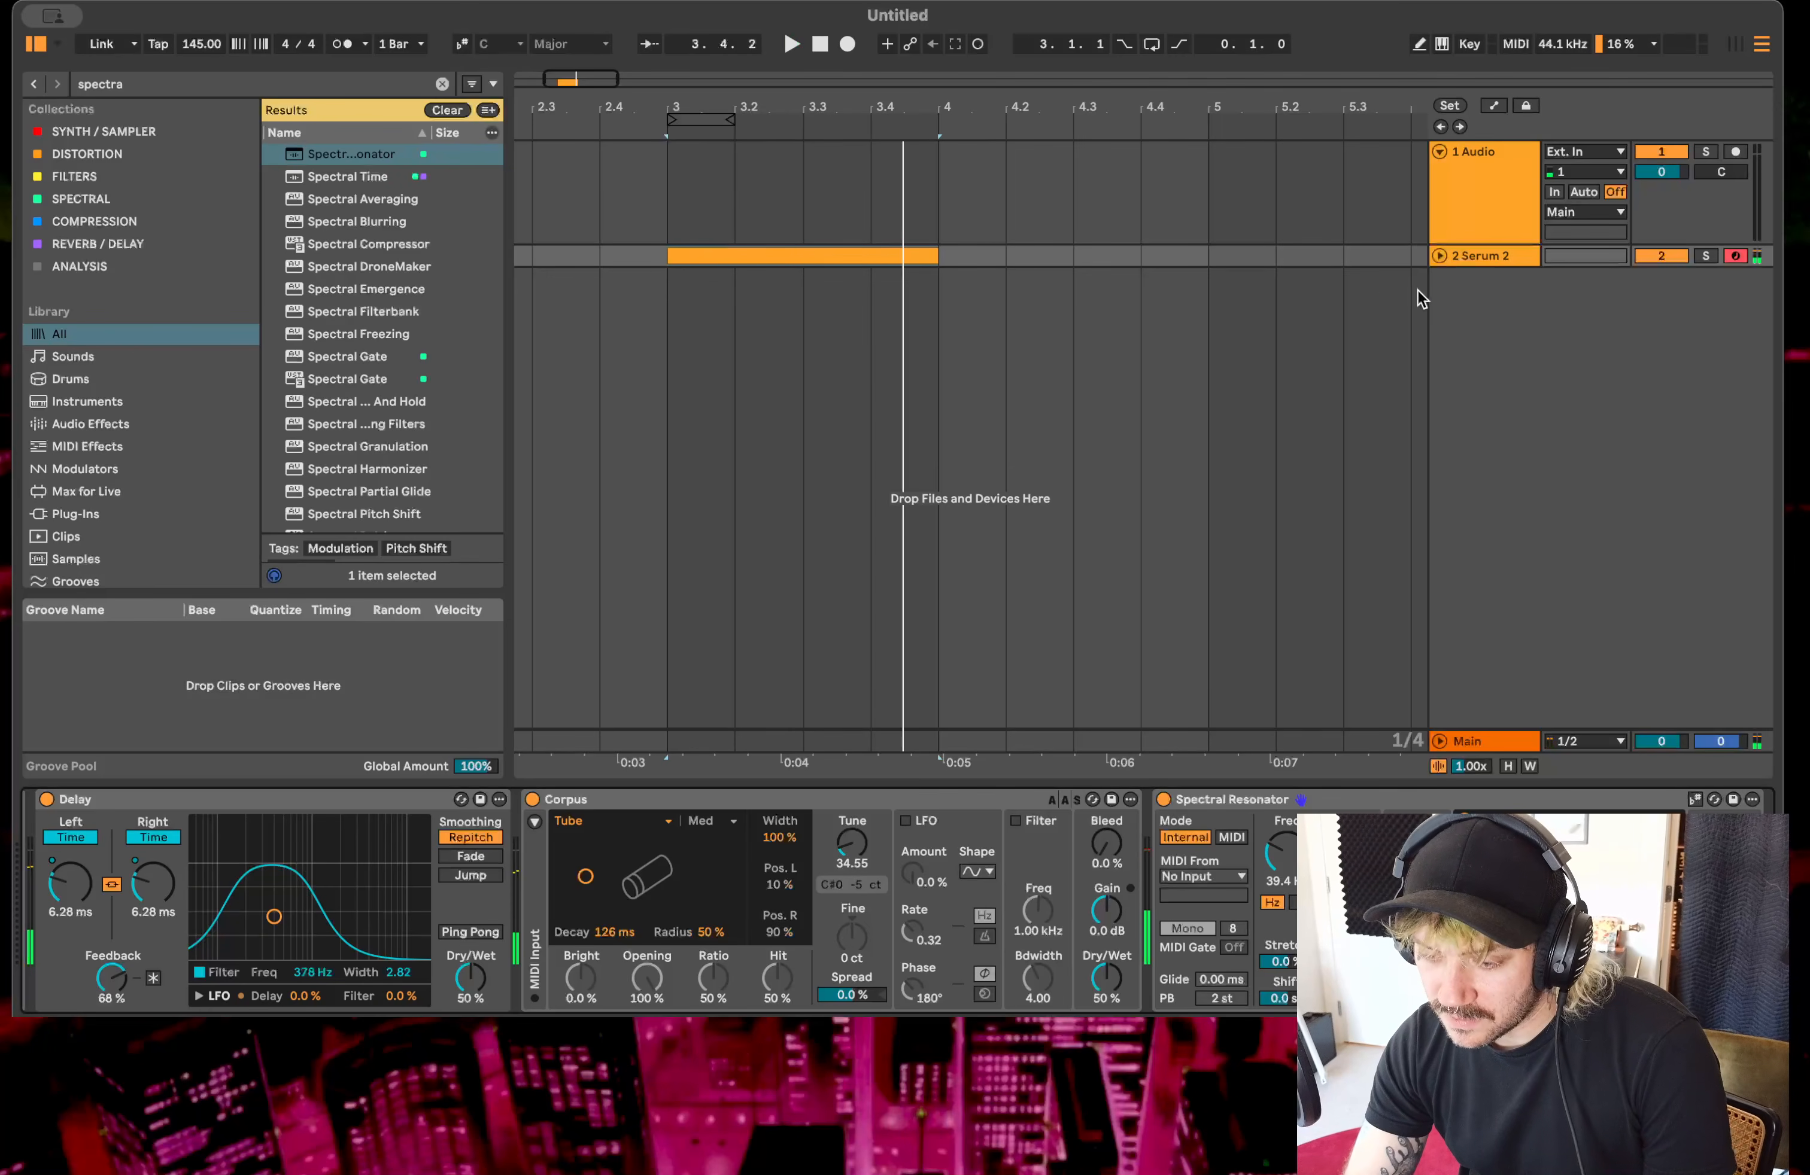
# - Create an audio track below Serum 2, set its input to 2-Serum 2 and arm it for recording
pyautogui.click(1493, 258)
pyautogui.press('super+t')
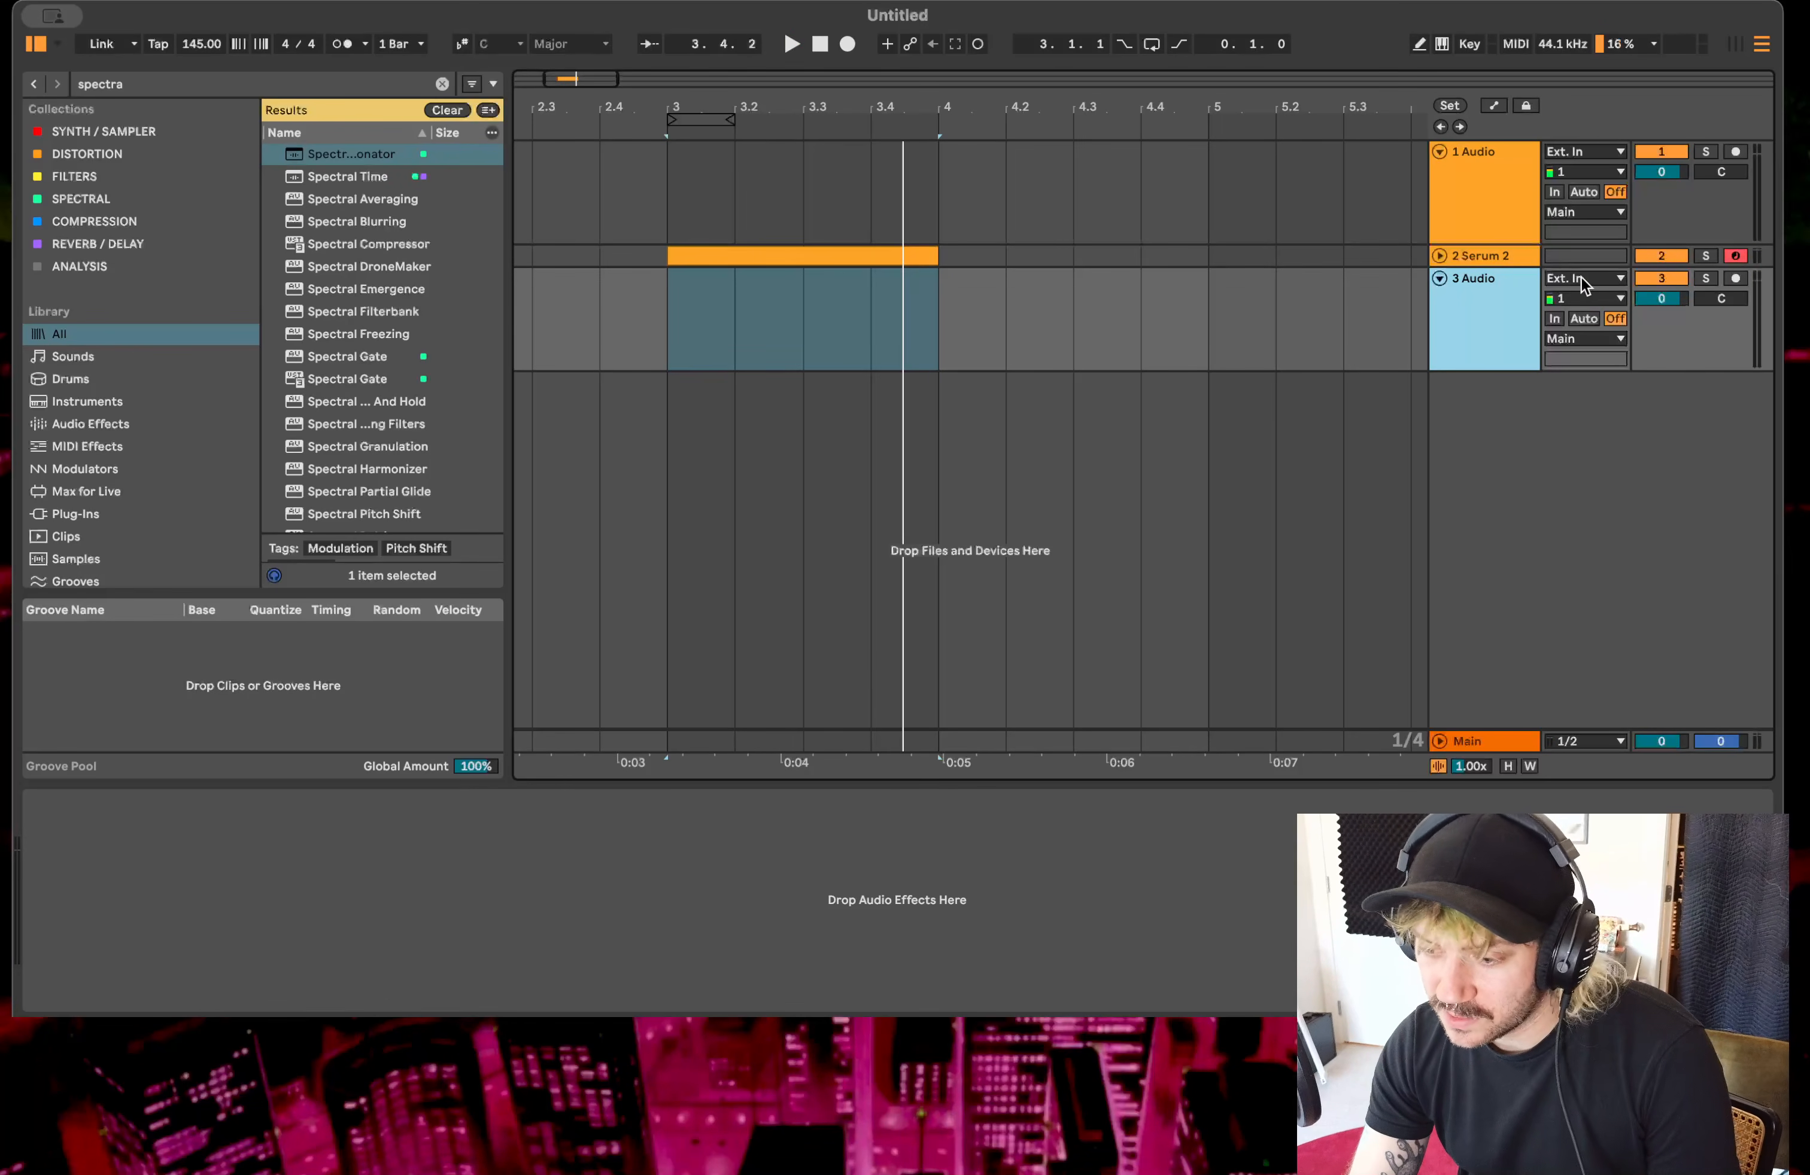
pyautogui.click(1585, 278)
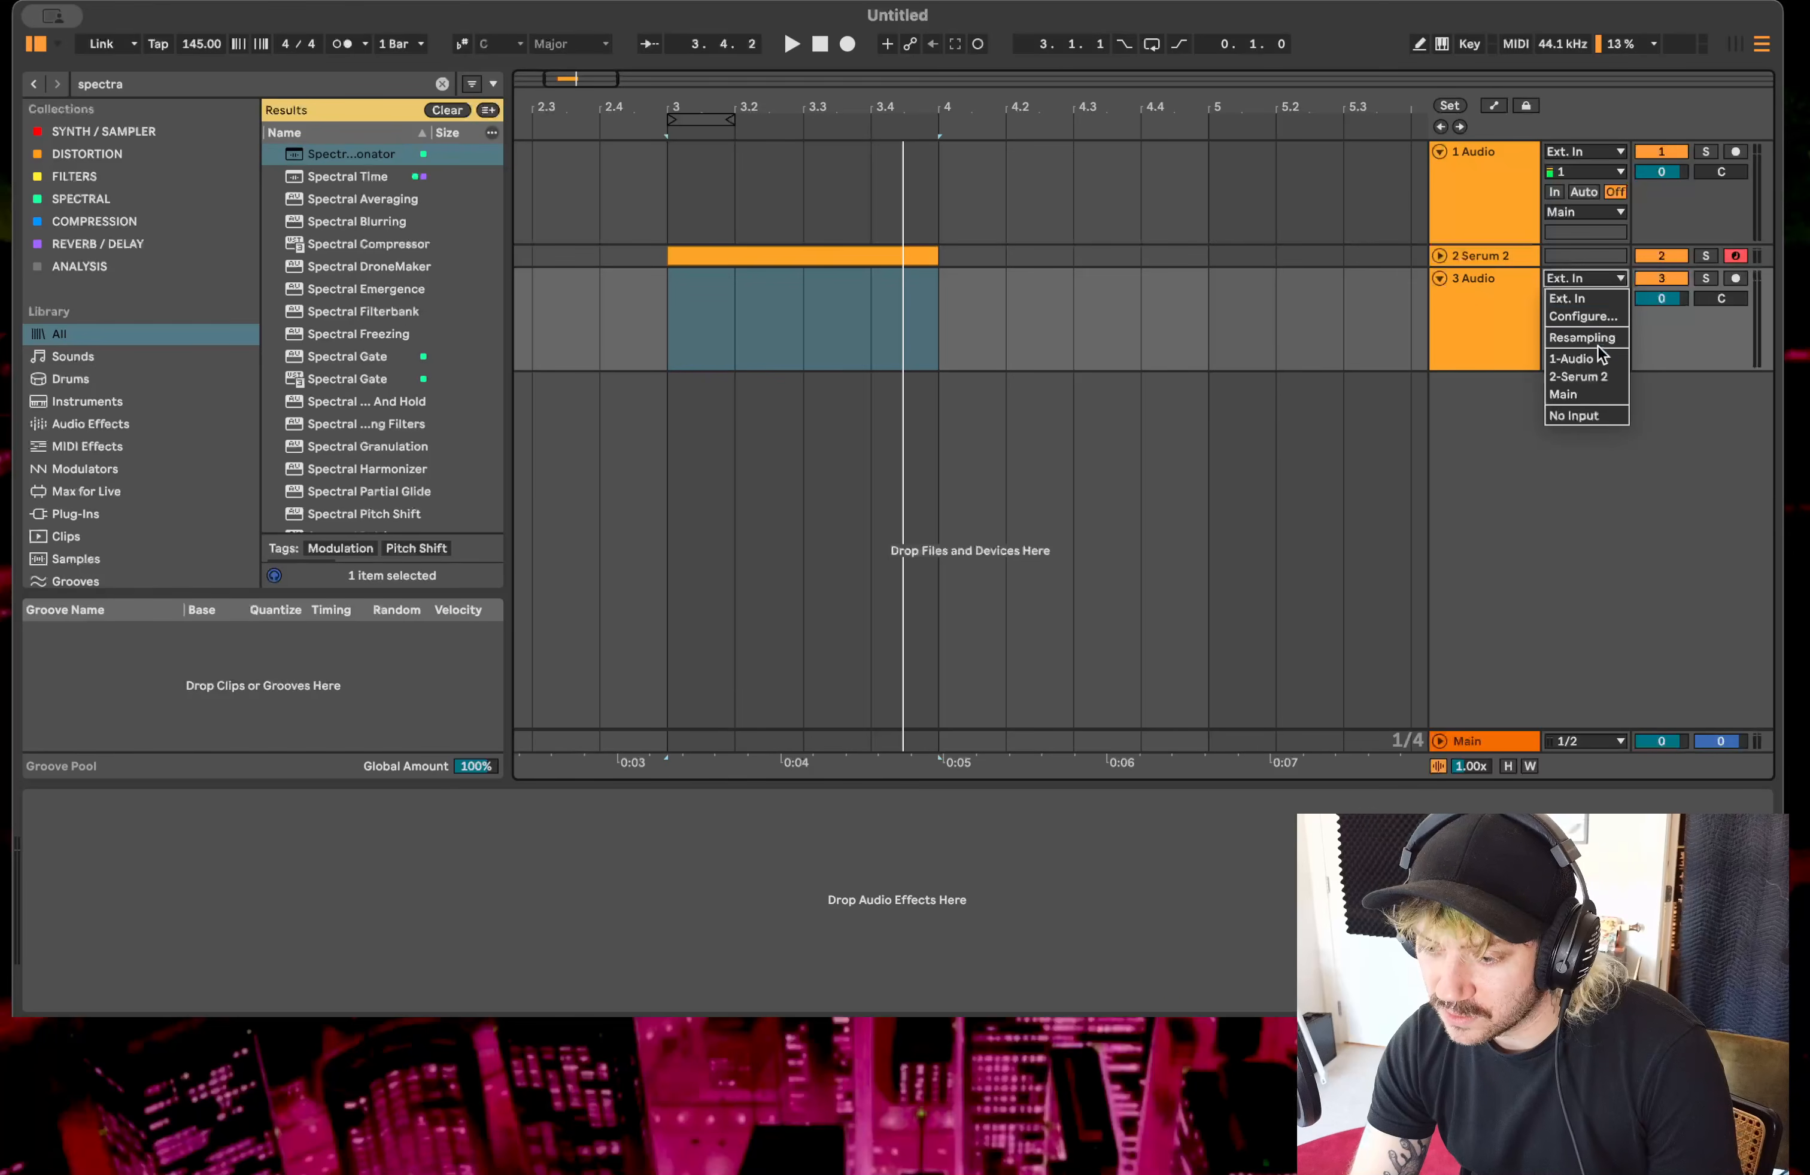
pyautogui.click(1599, 377)
pyautogui.click(1735, 277)
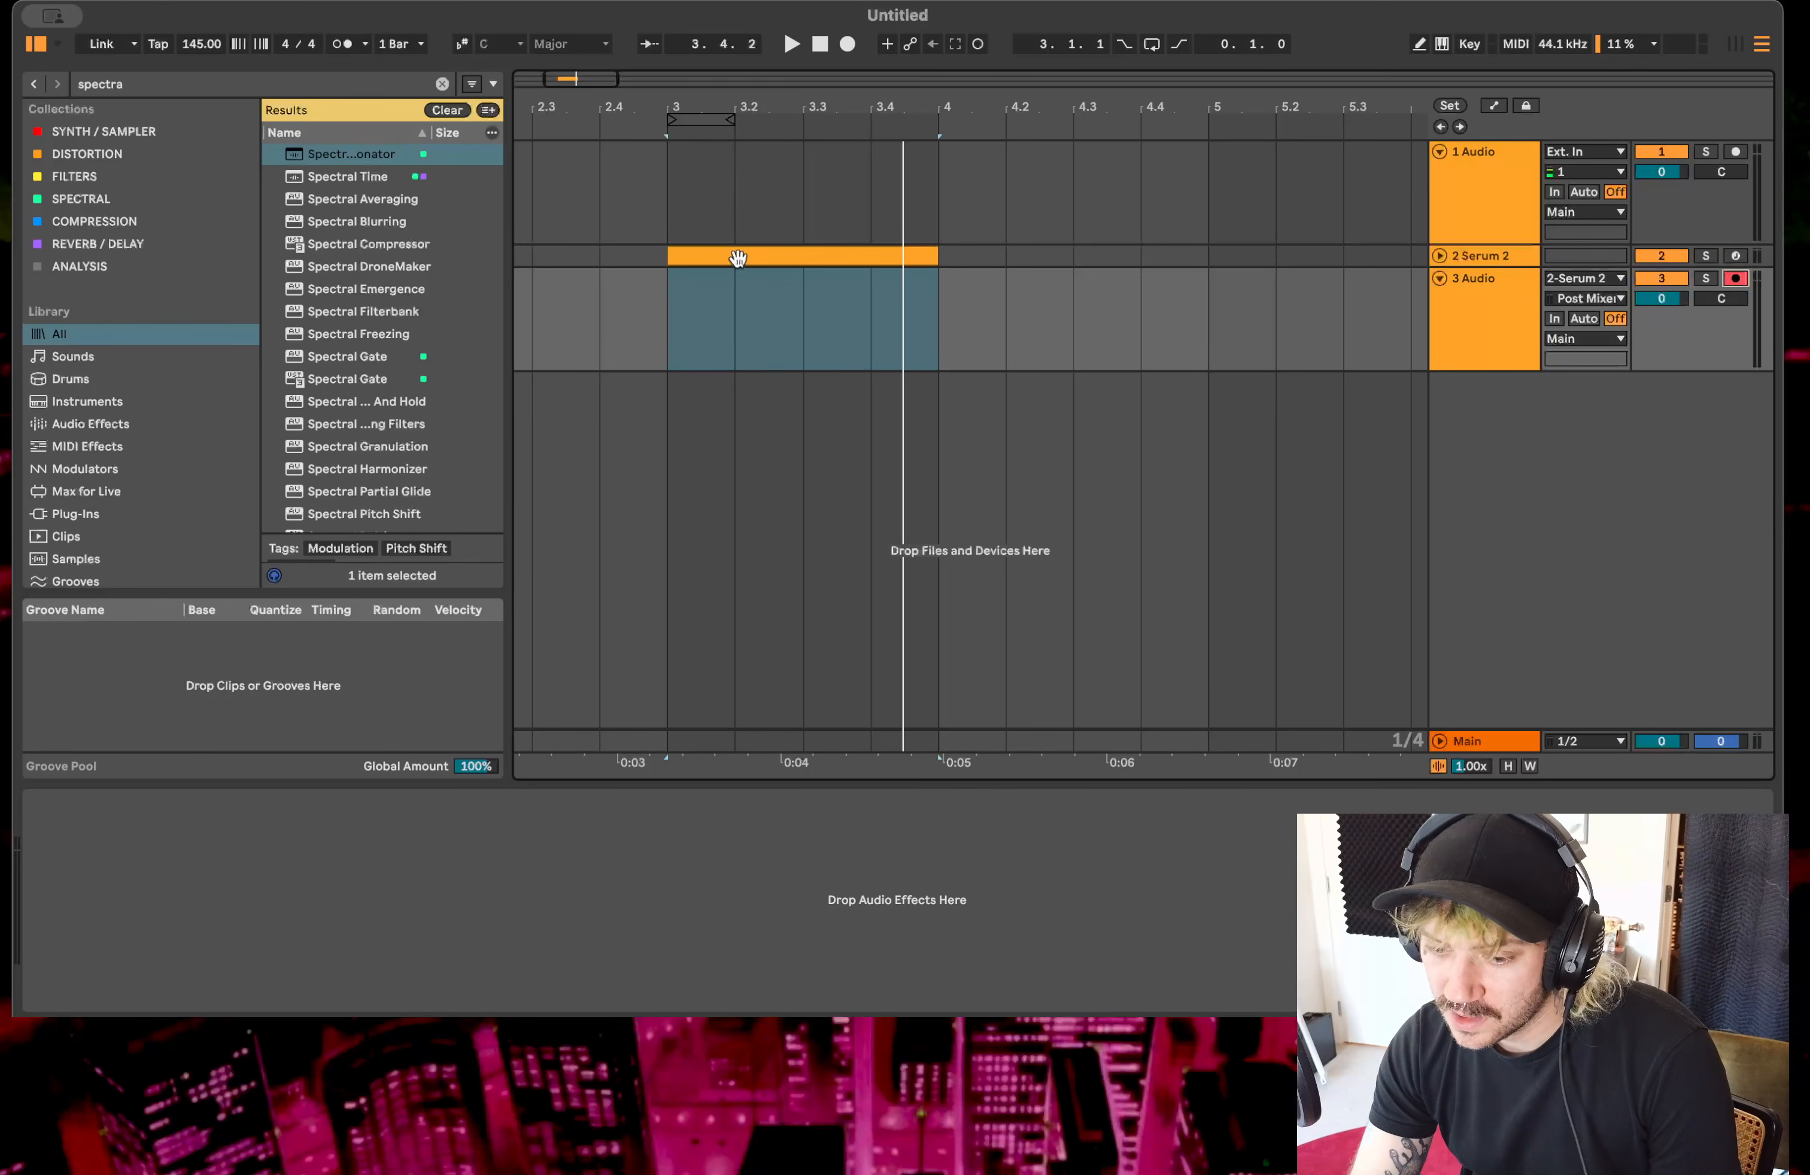
# - Record the processed Serum 2 clip onto the new audio track and move the recording to bar 5
pyautogui.click(735, 255)
pyautogui.click(792, 44)
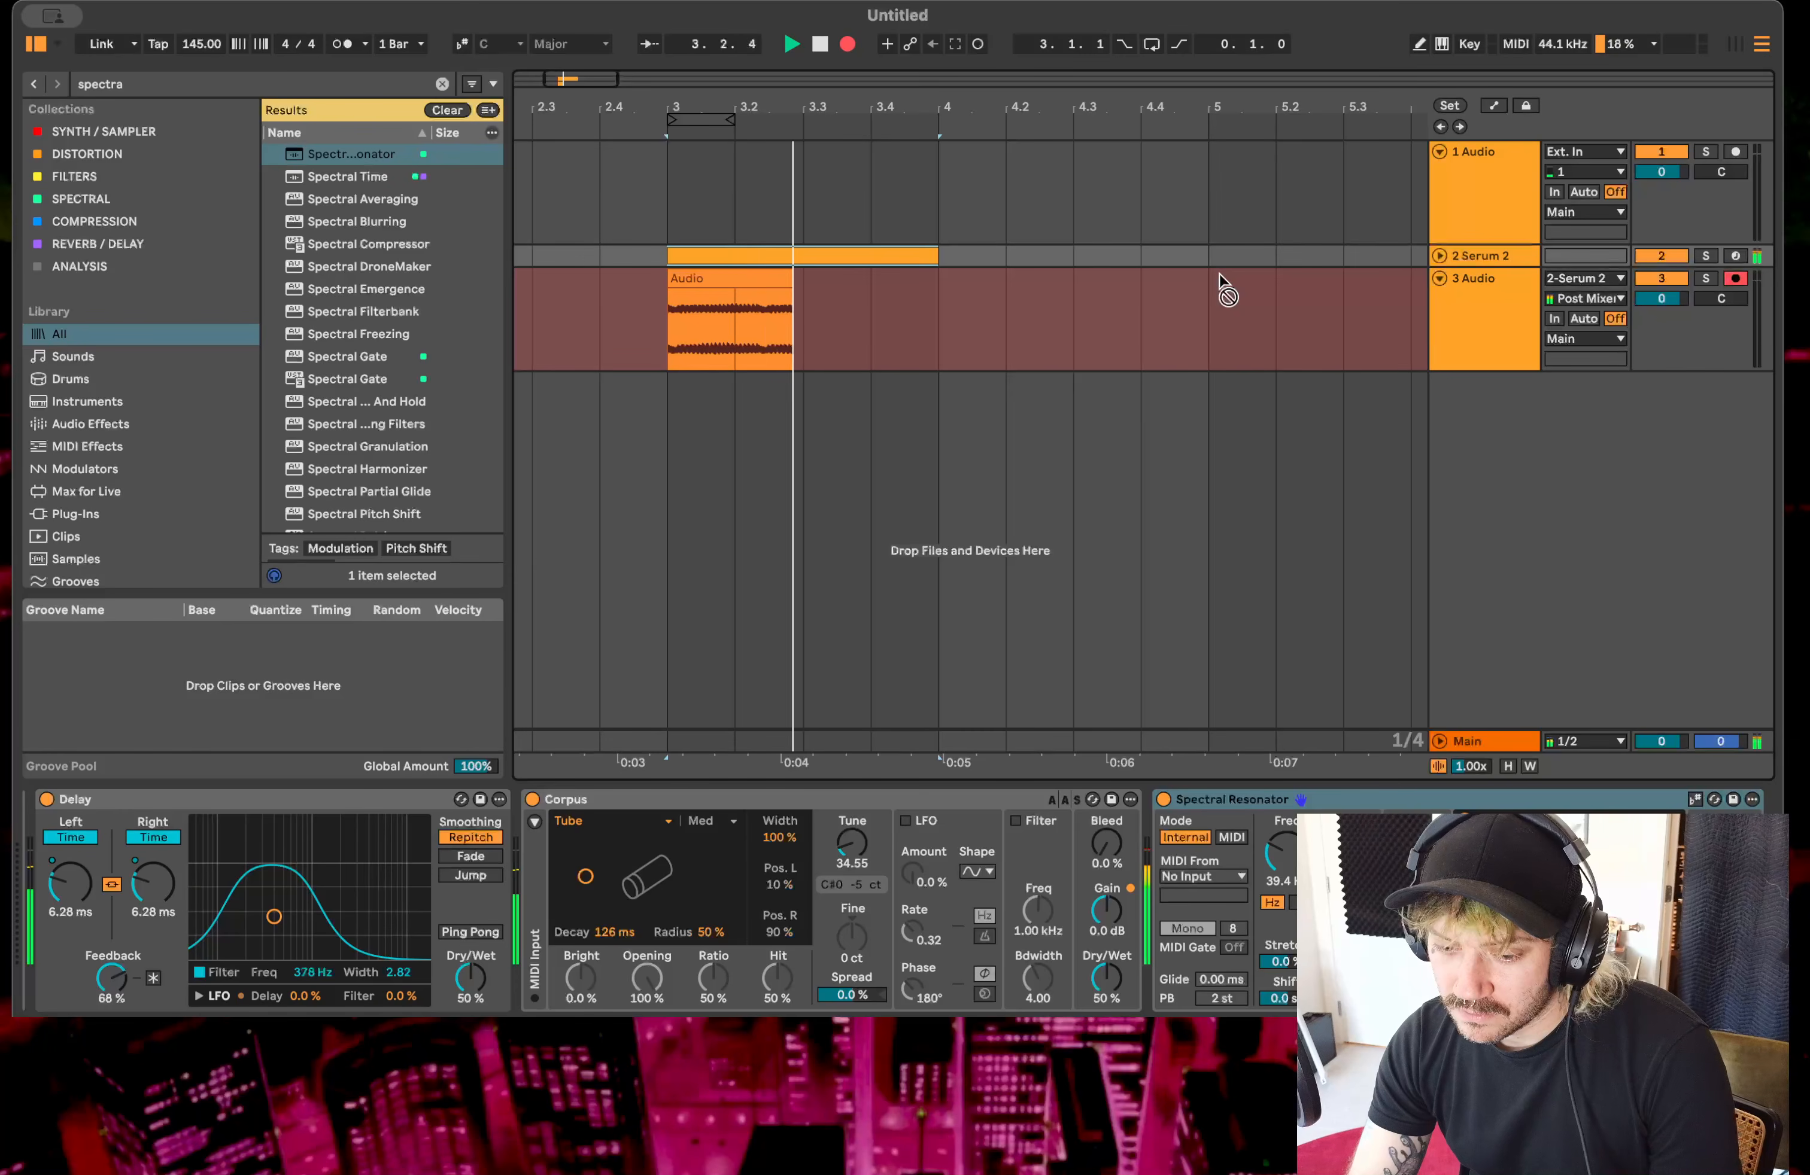
pyautogui.press('space')
pyautogui.moveTo(721, 280); pyautogui.dragTo(1243, 313)
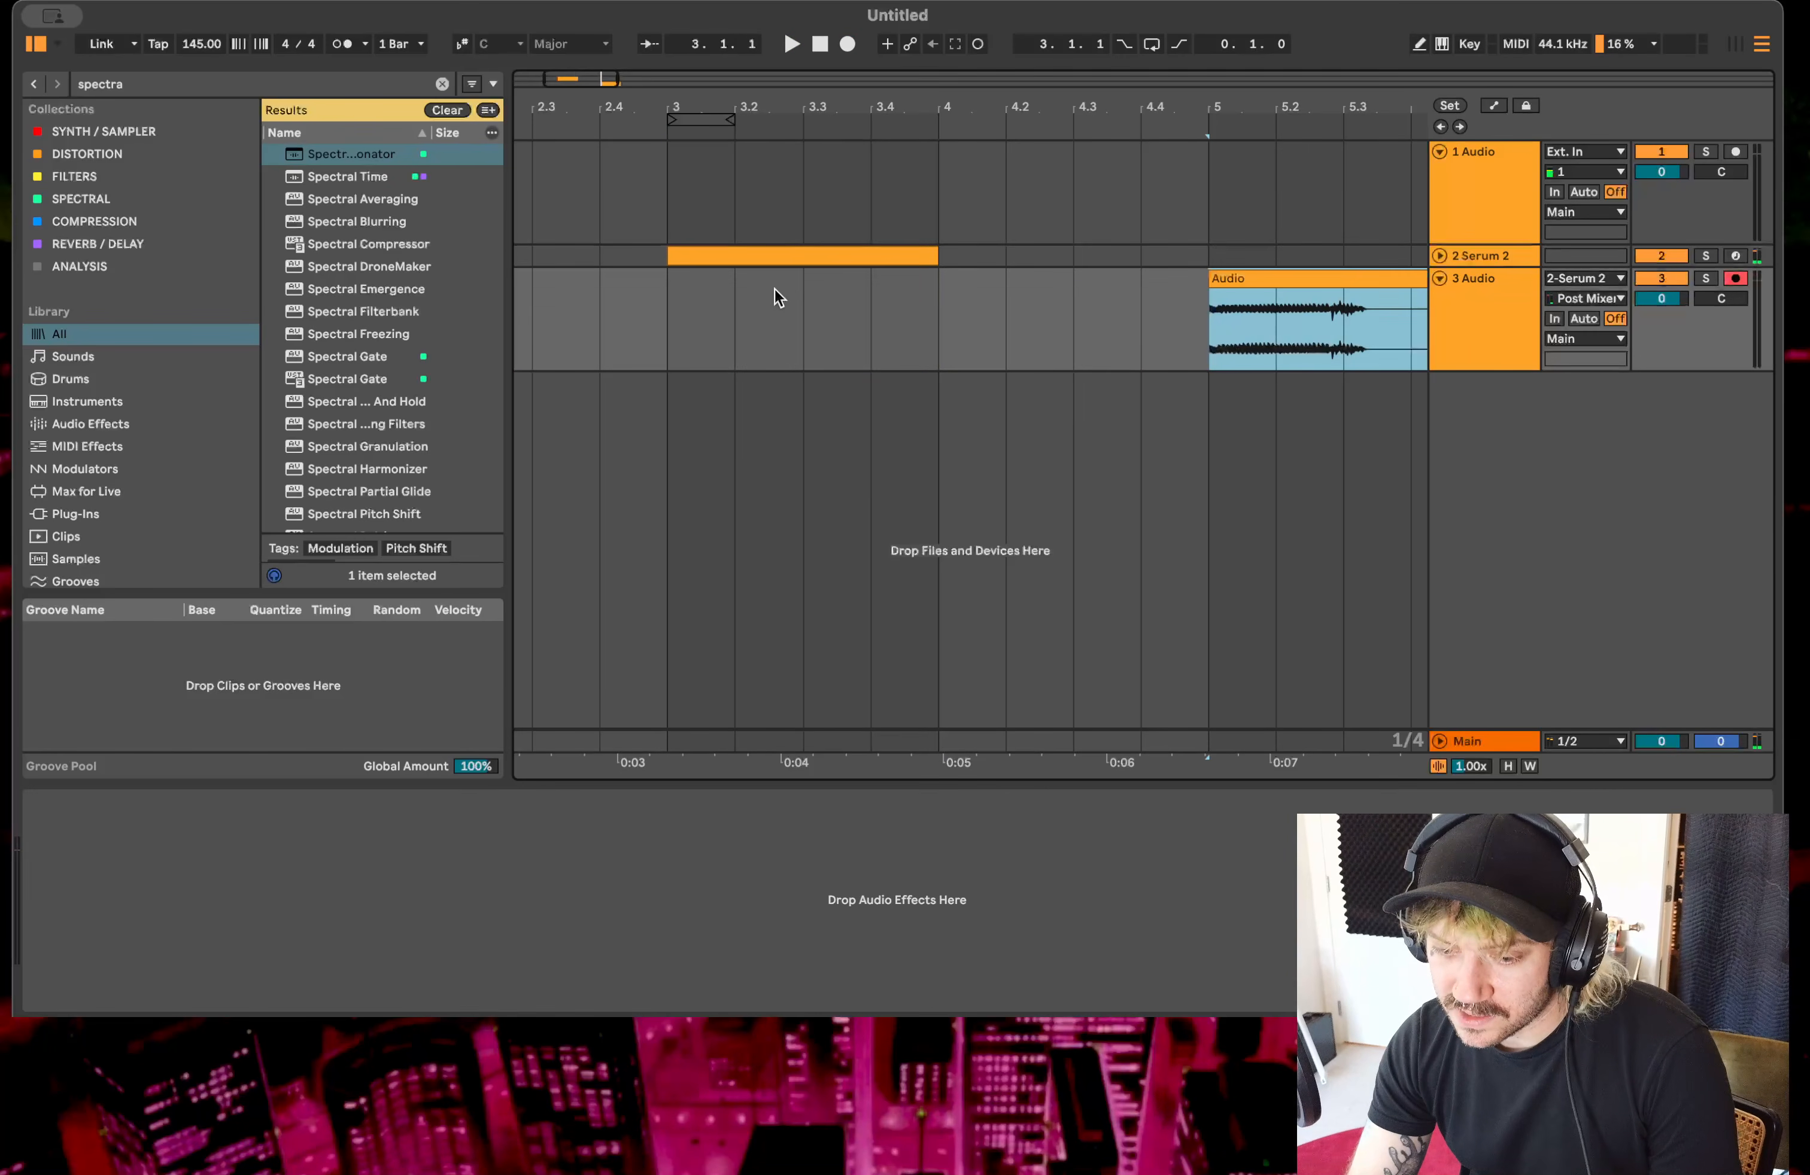
# - Unfold and solo the Serum 2 track and select its MIDI clip
pyautogui.click(736, 253)
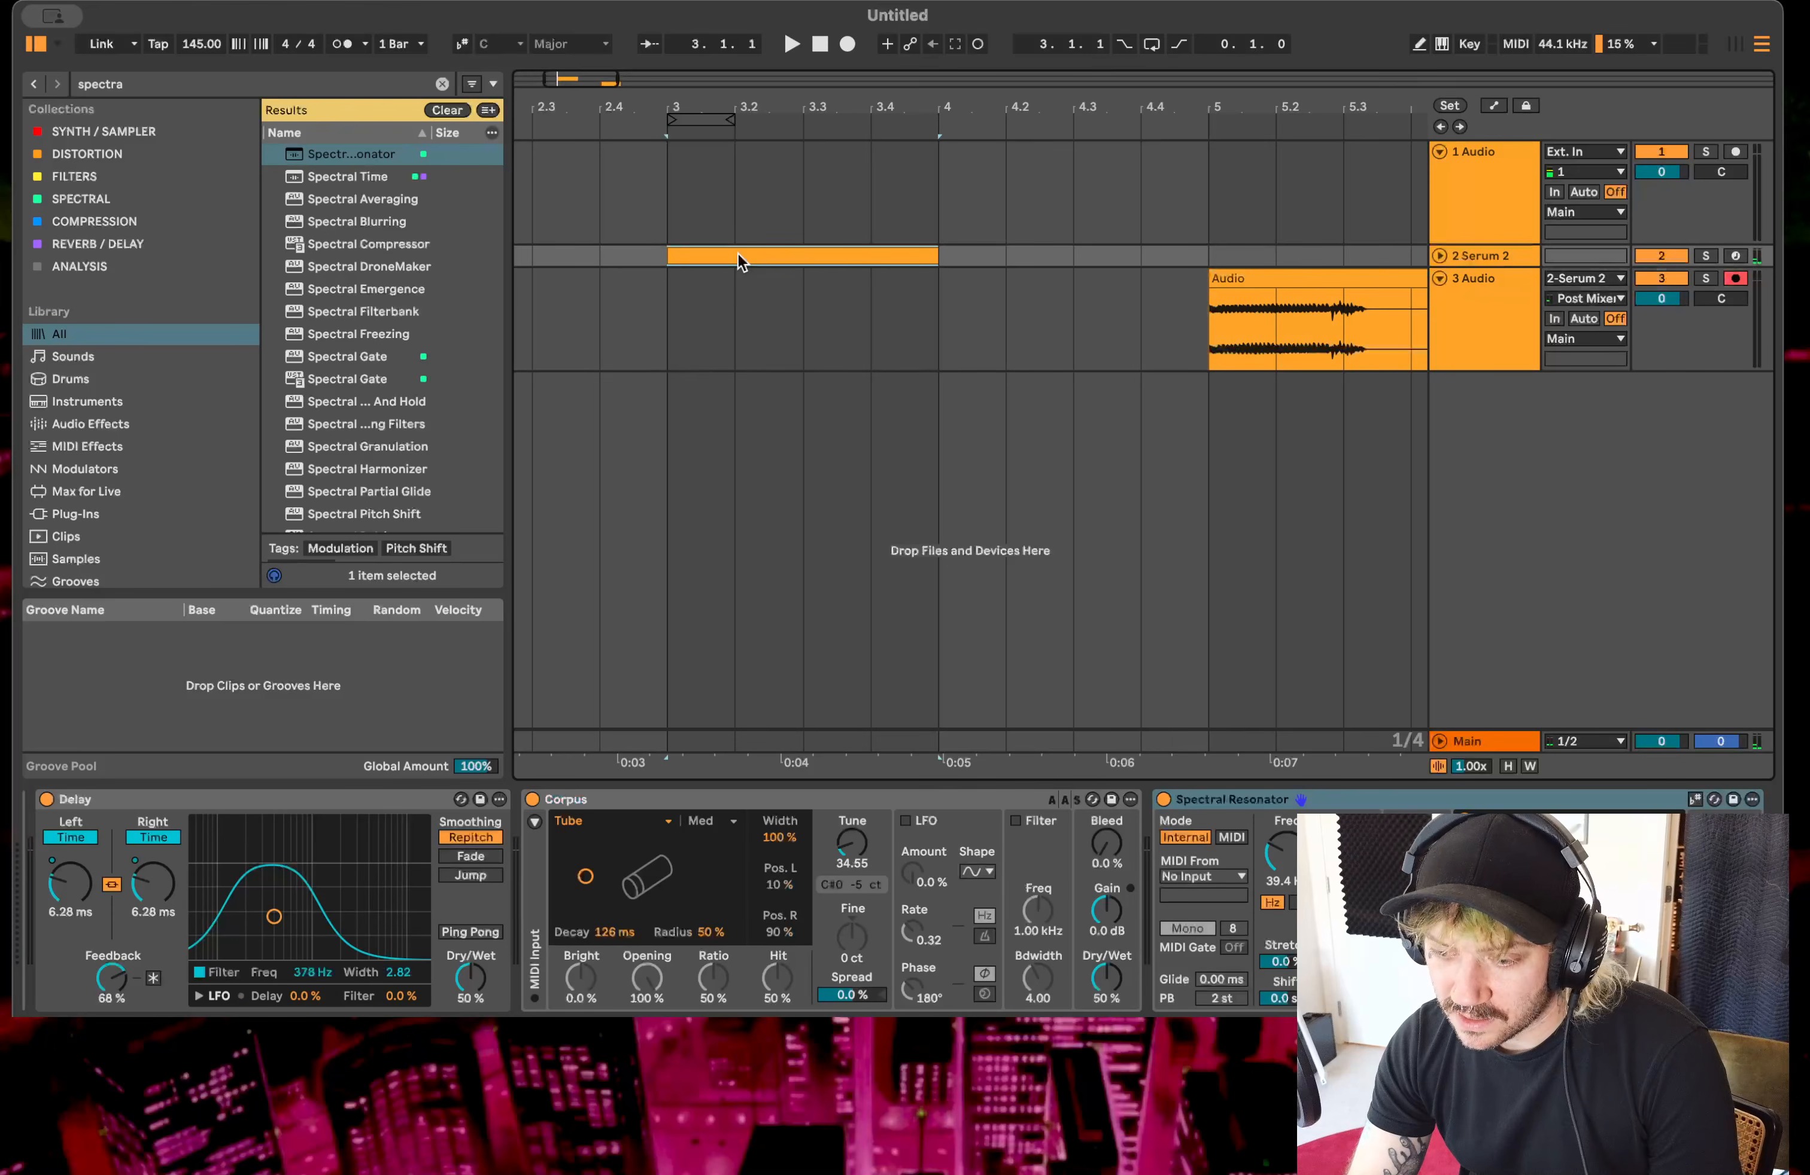
pyautogui.click(1438, 258)
pyautogui.click(1715, 258)
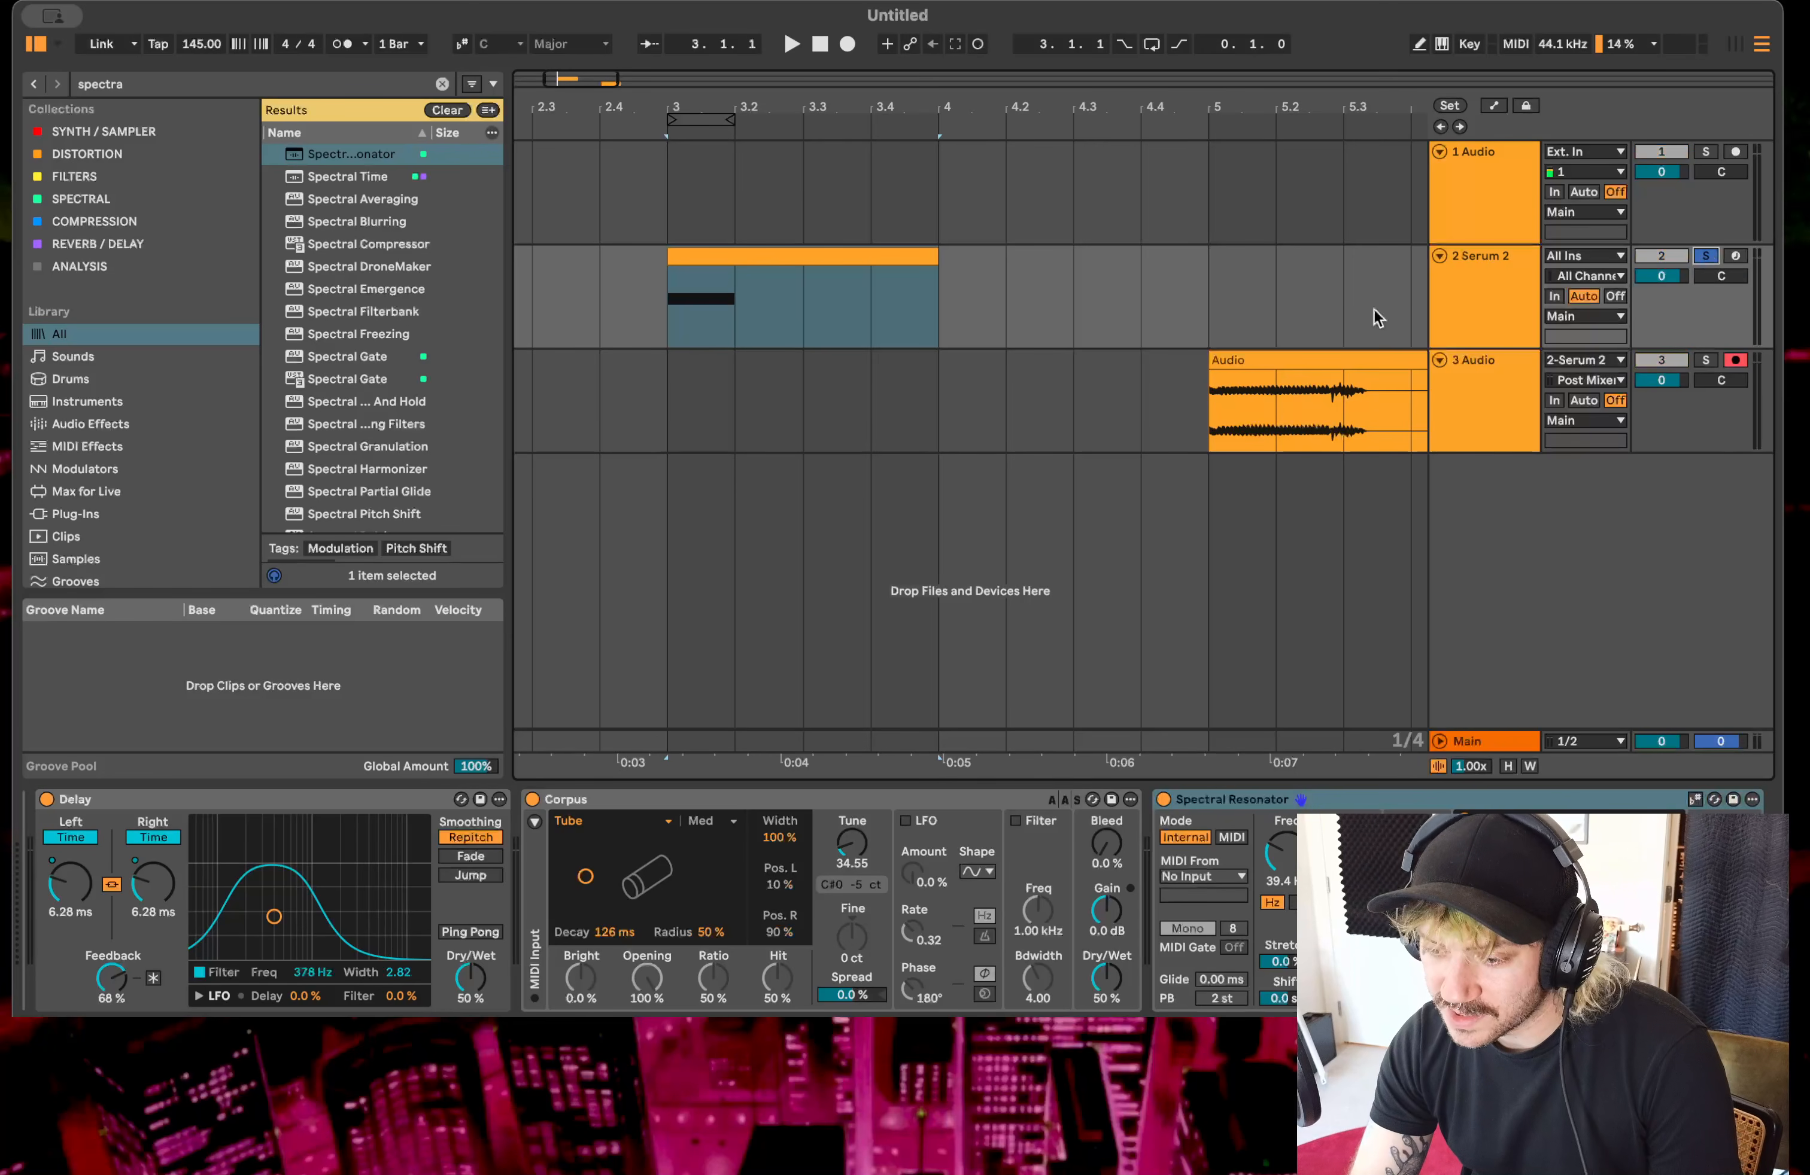
pyautogui.click(771, 264)
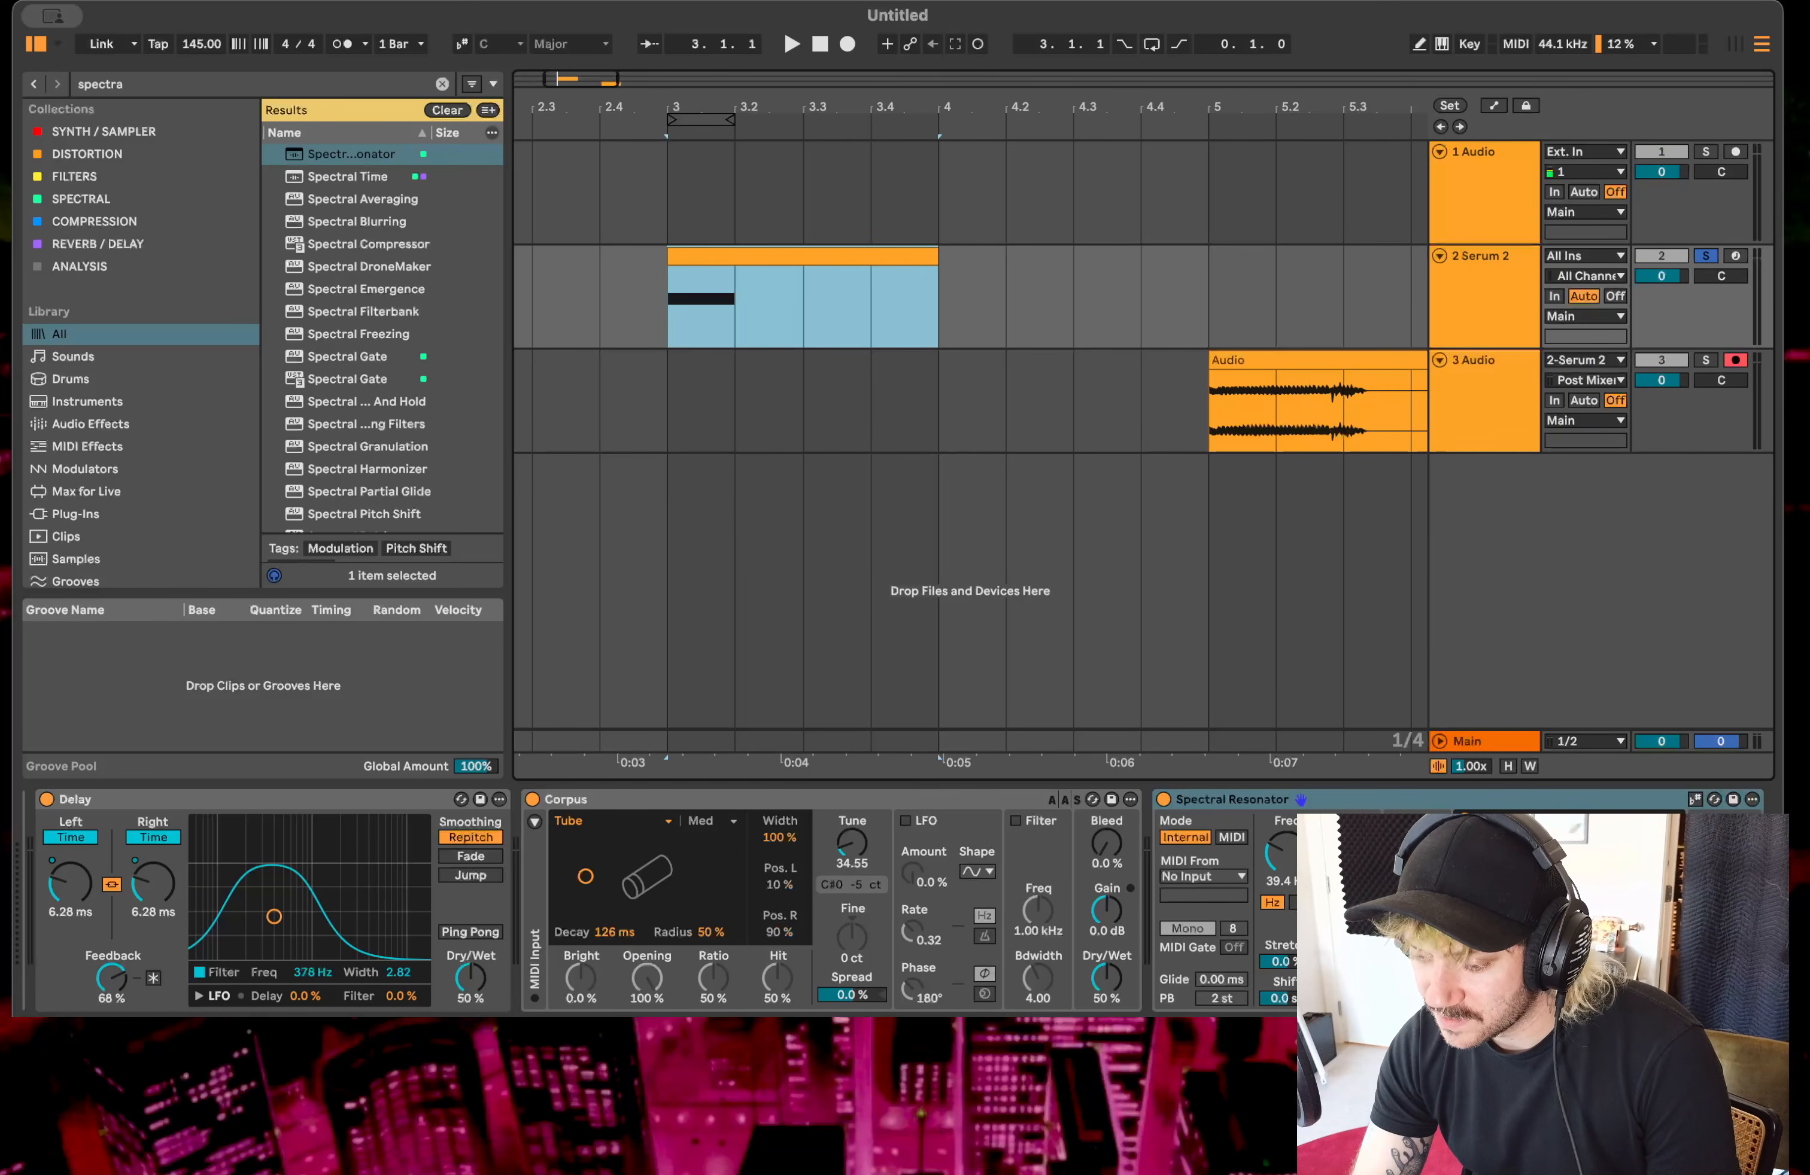
# - Set the Spectral Resonator's frequency to 43.0 Hz while repeatedly auditioning the clip
pyautogui.press('space')
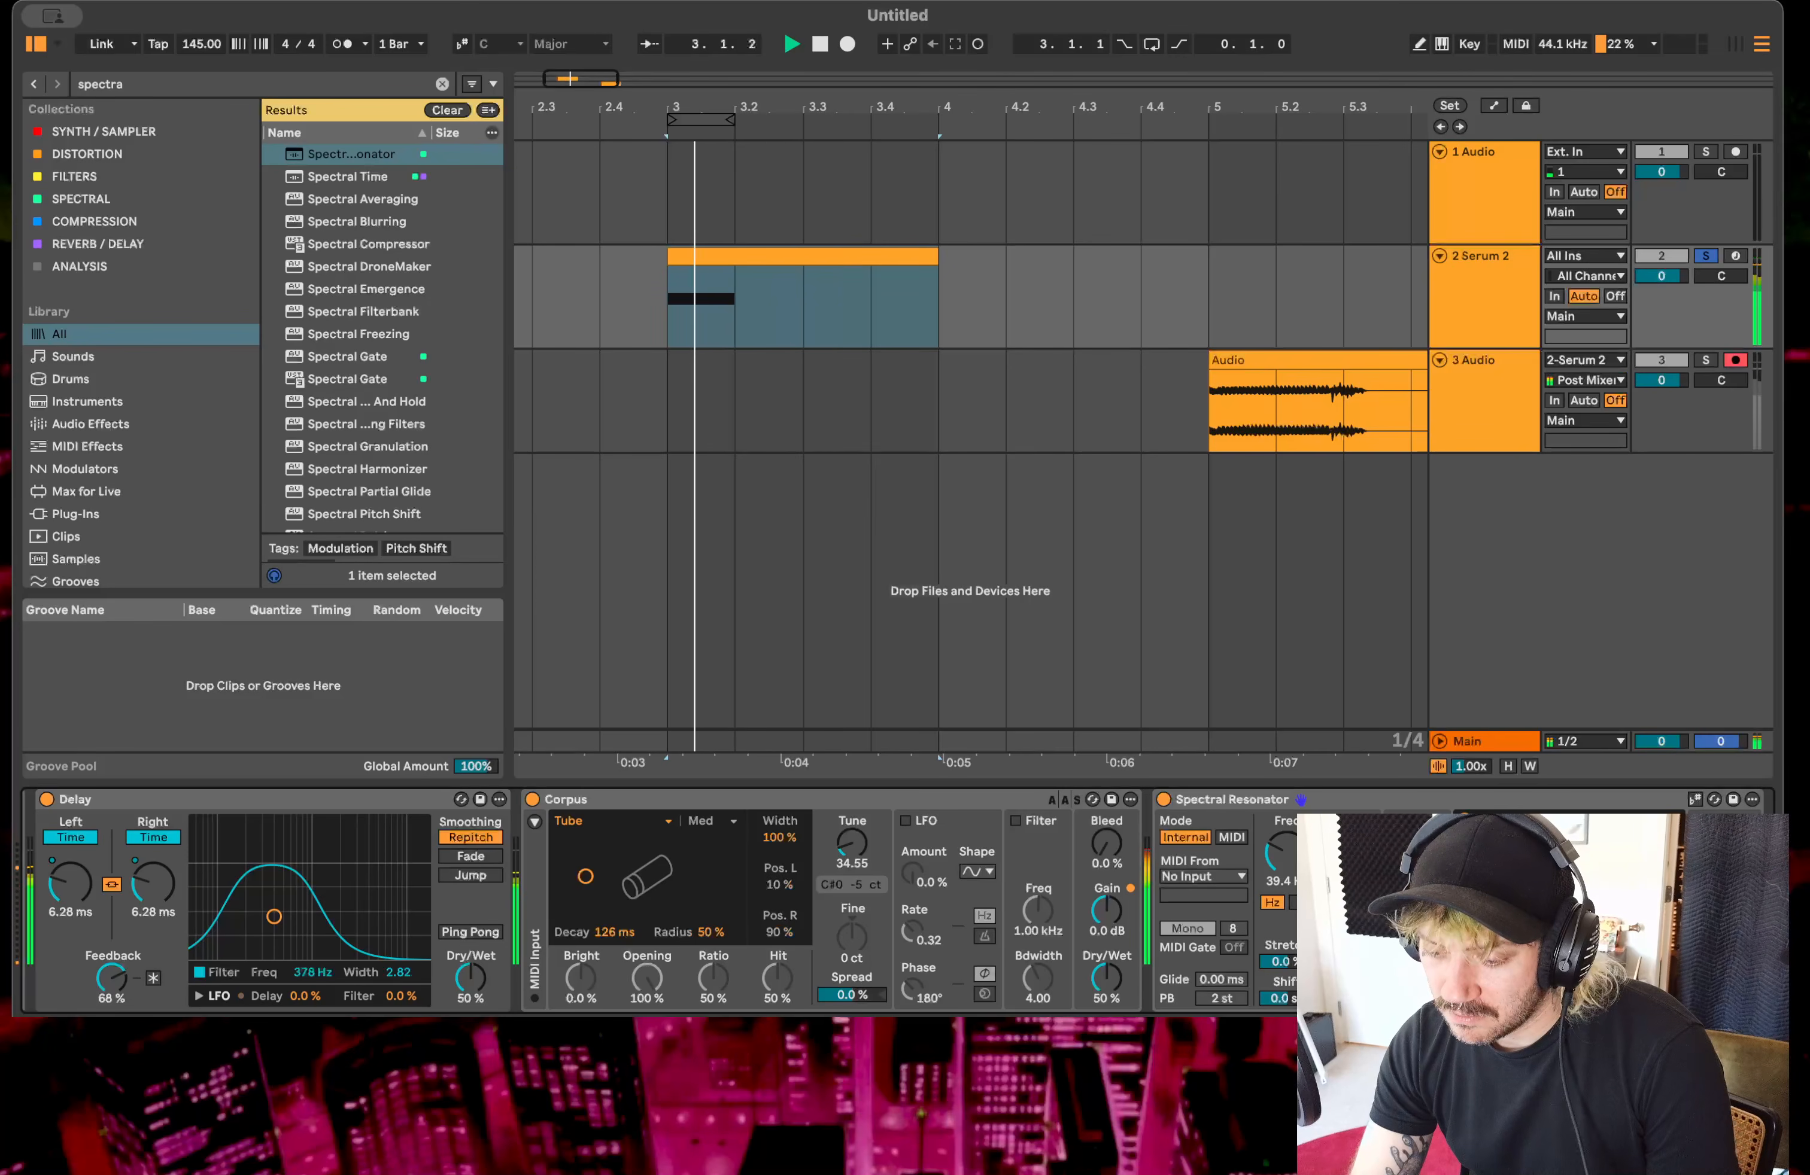
pyautogui.press('space')
pyautogui.press('space')
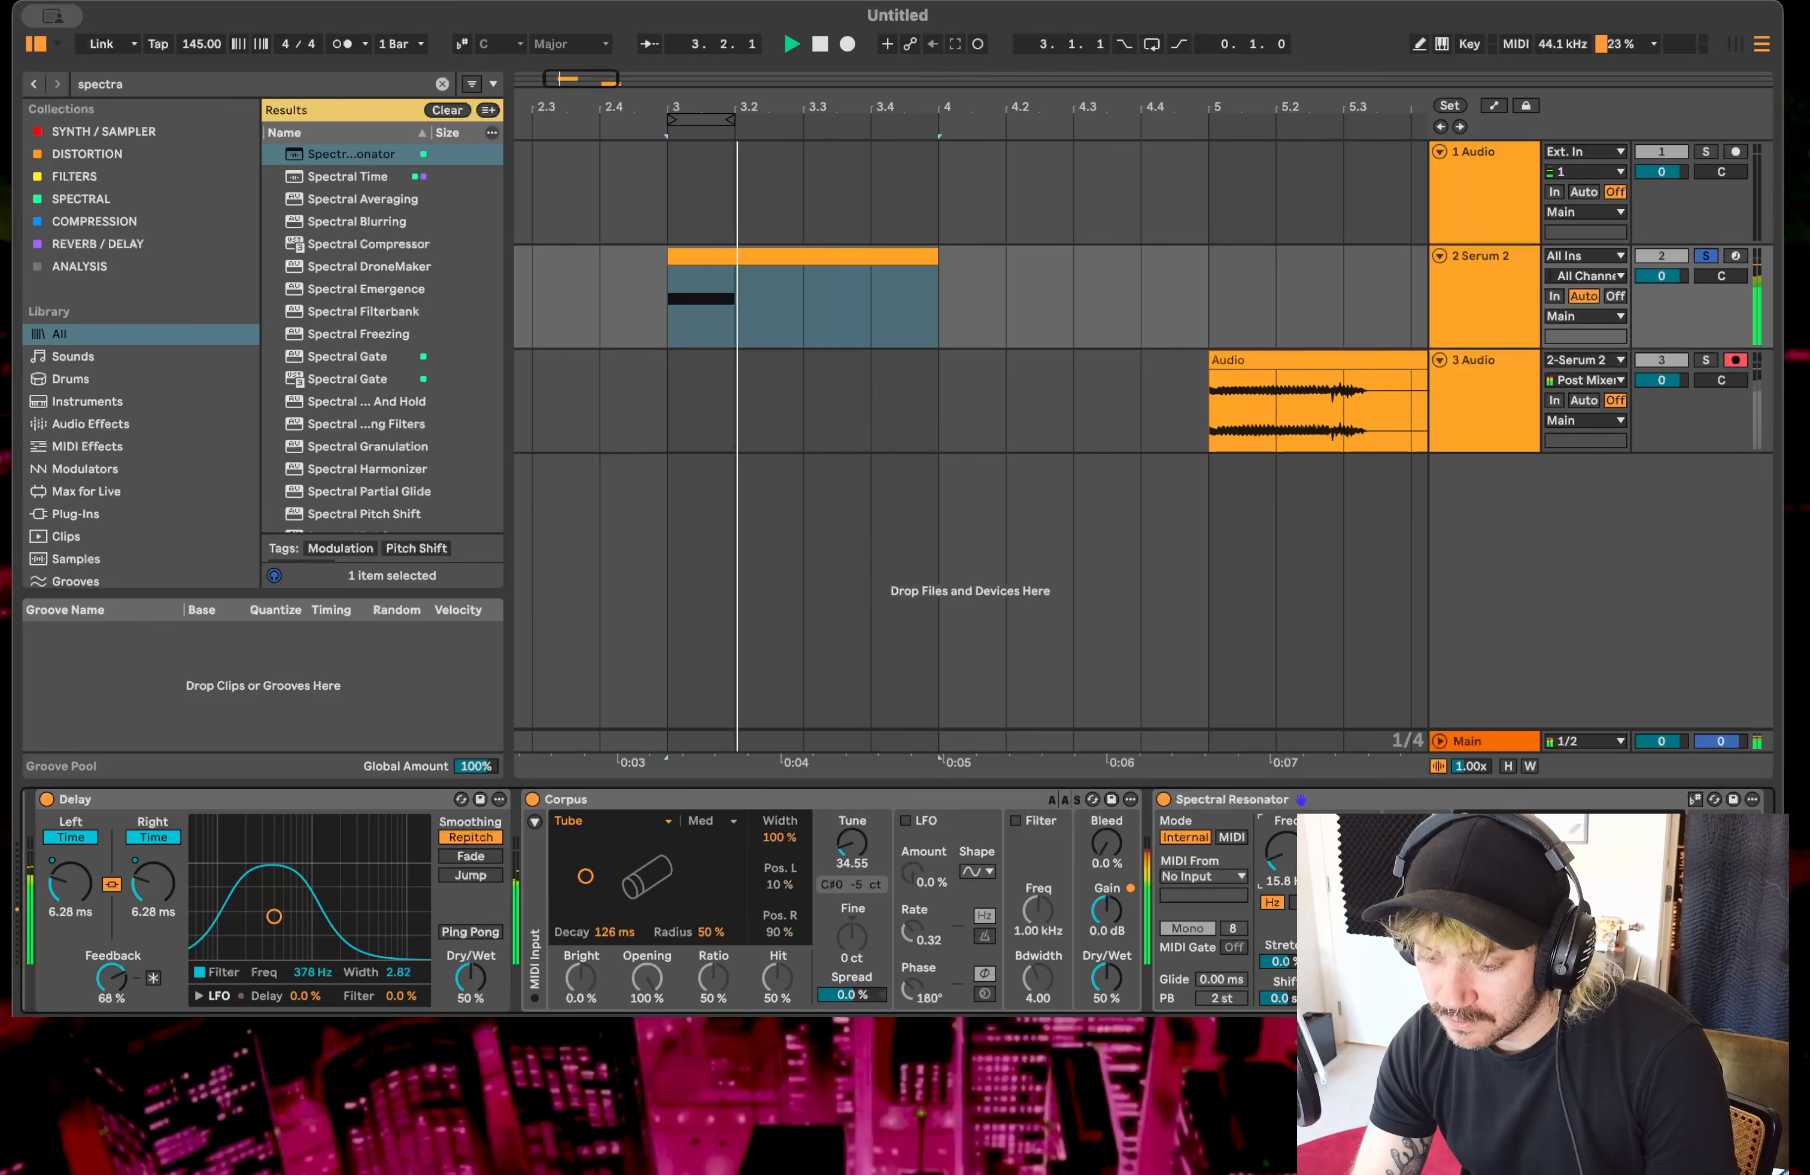
pyautogui.moveTo(1288, 866); pyautogui.dragTo(1288, 838)
pyautogui.press('space')
pyautogui.press('space')
pyautogui.press('space')
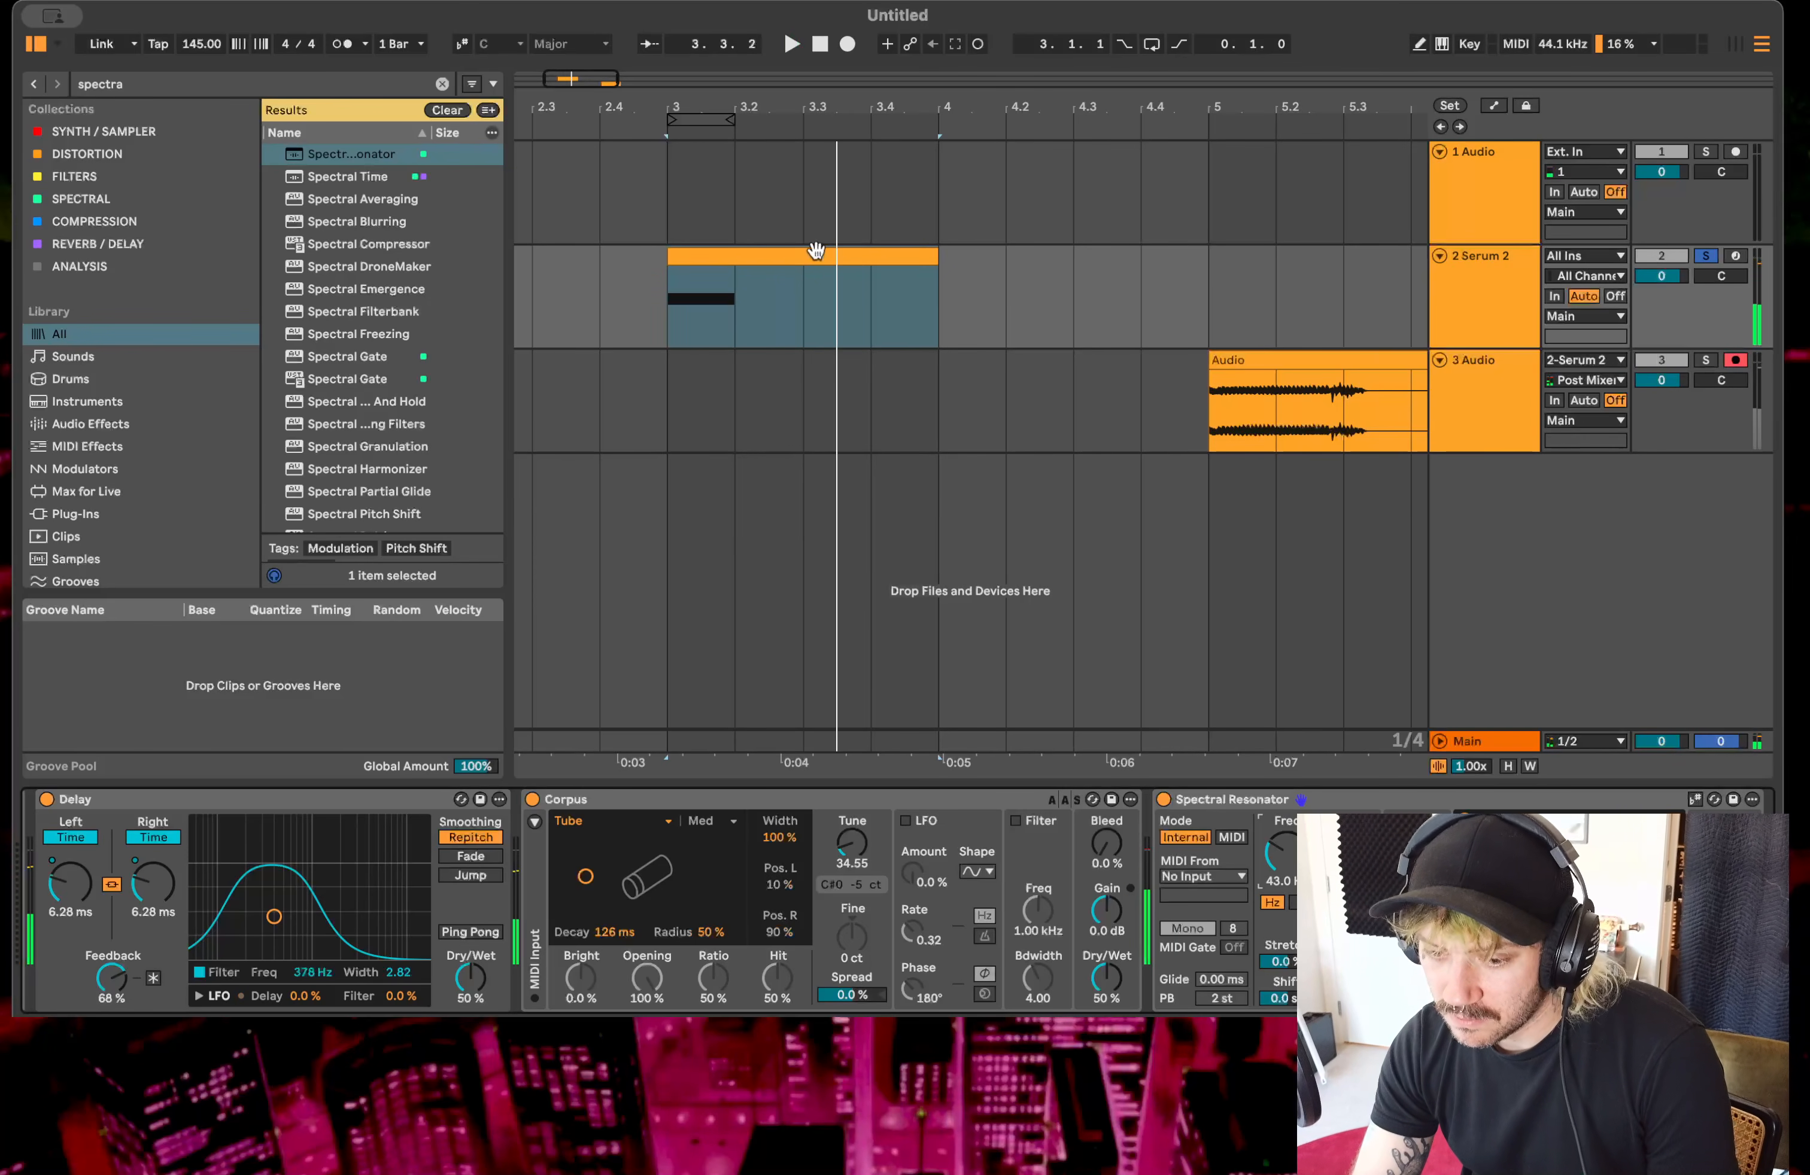
# - Unsolo Serum 2, record a second take, and move that recording to bar 5 on a new audio track
pyautogui.click(793, 45)
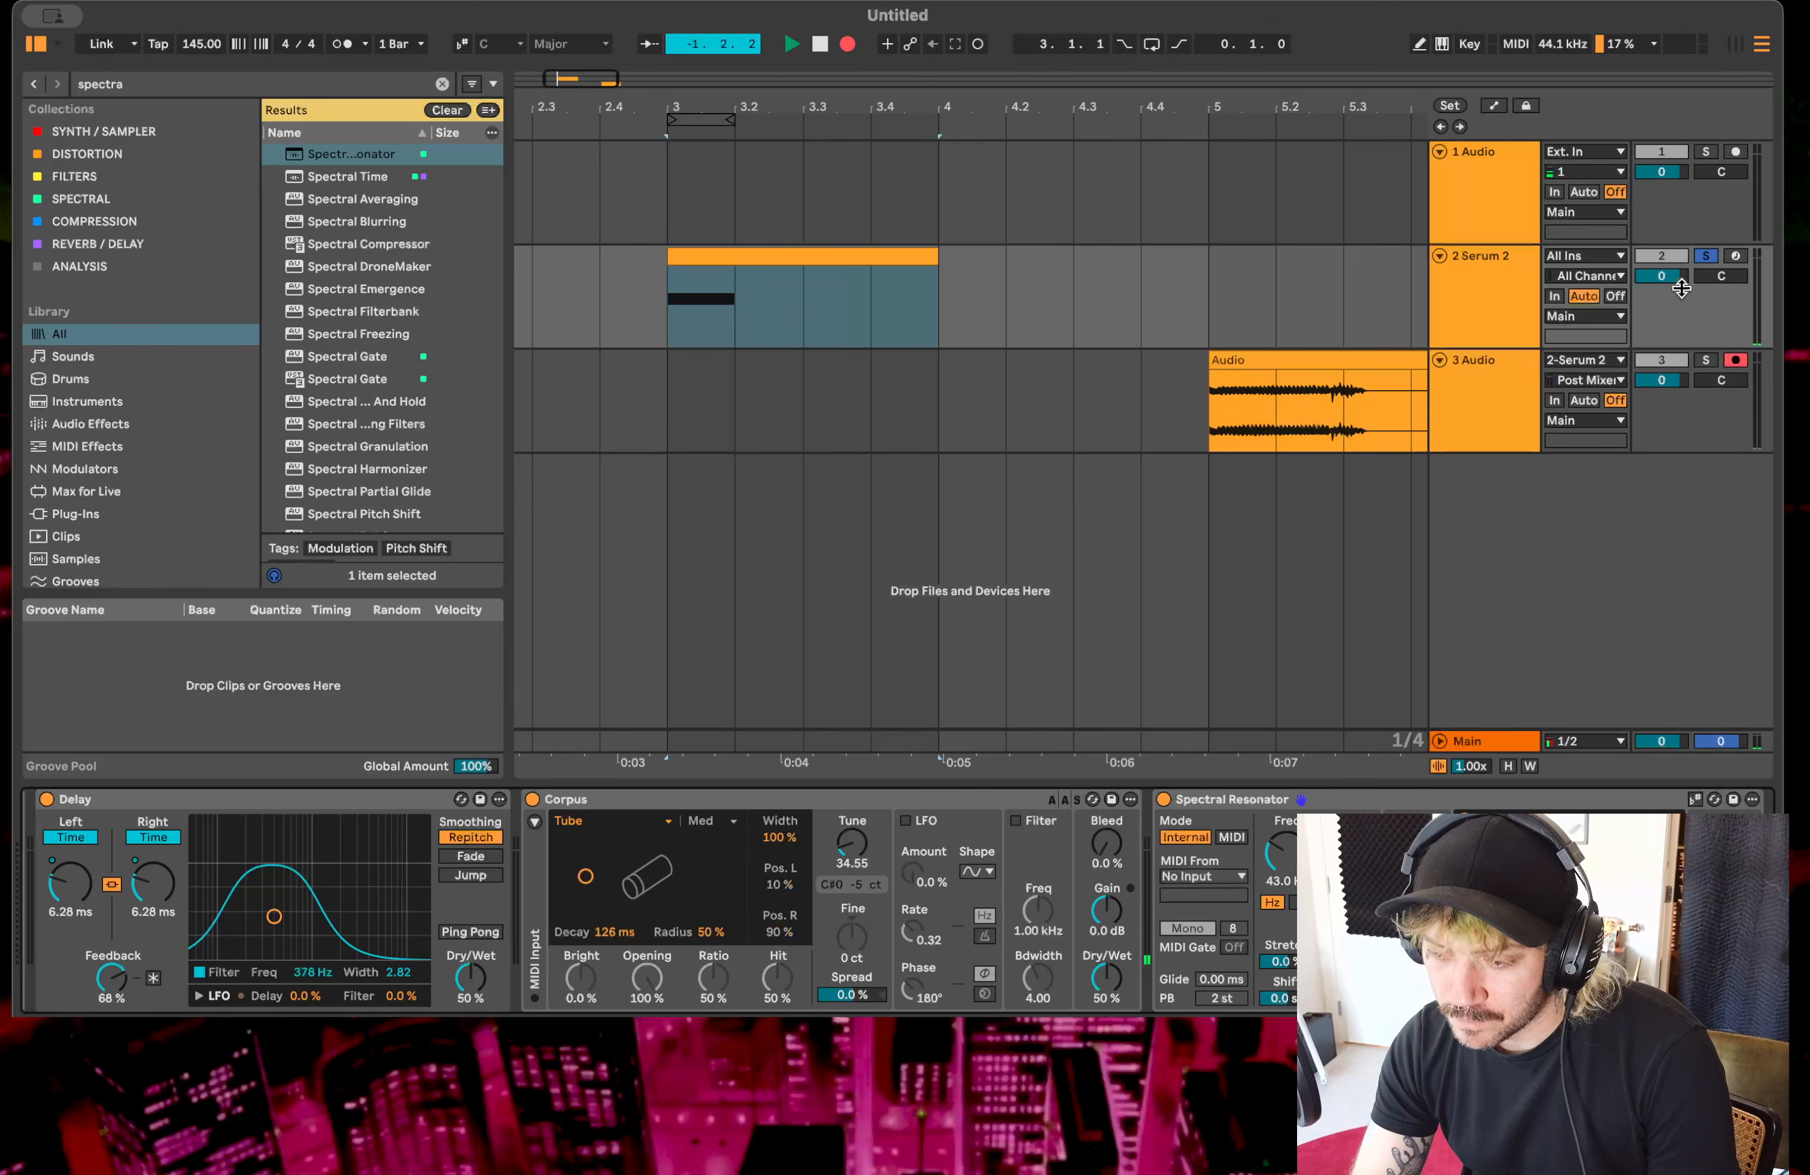
pyautogui.click(1707, 257)
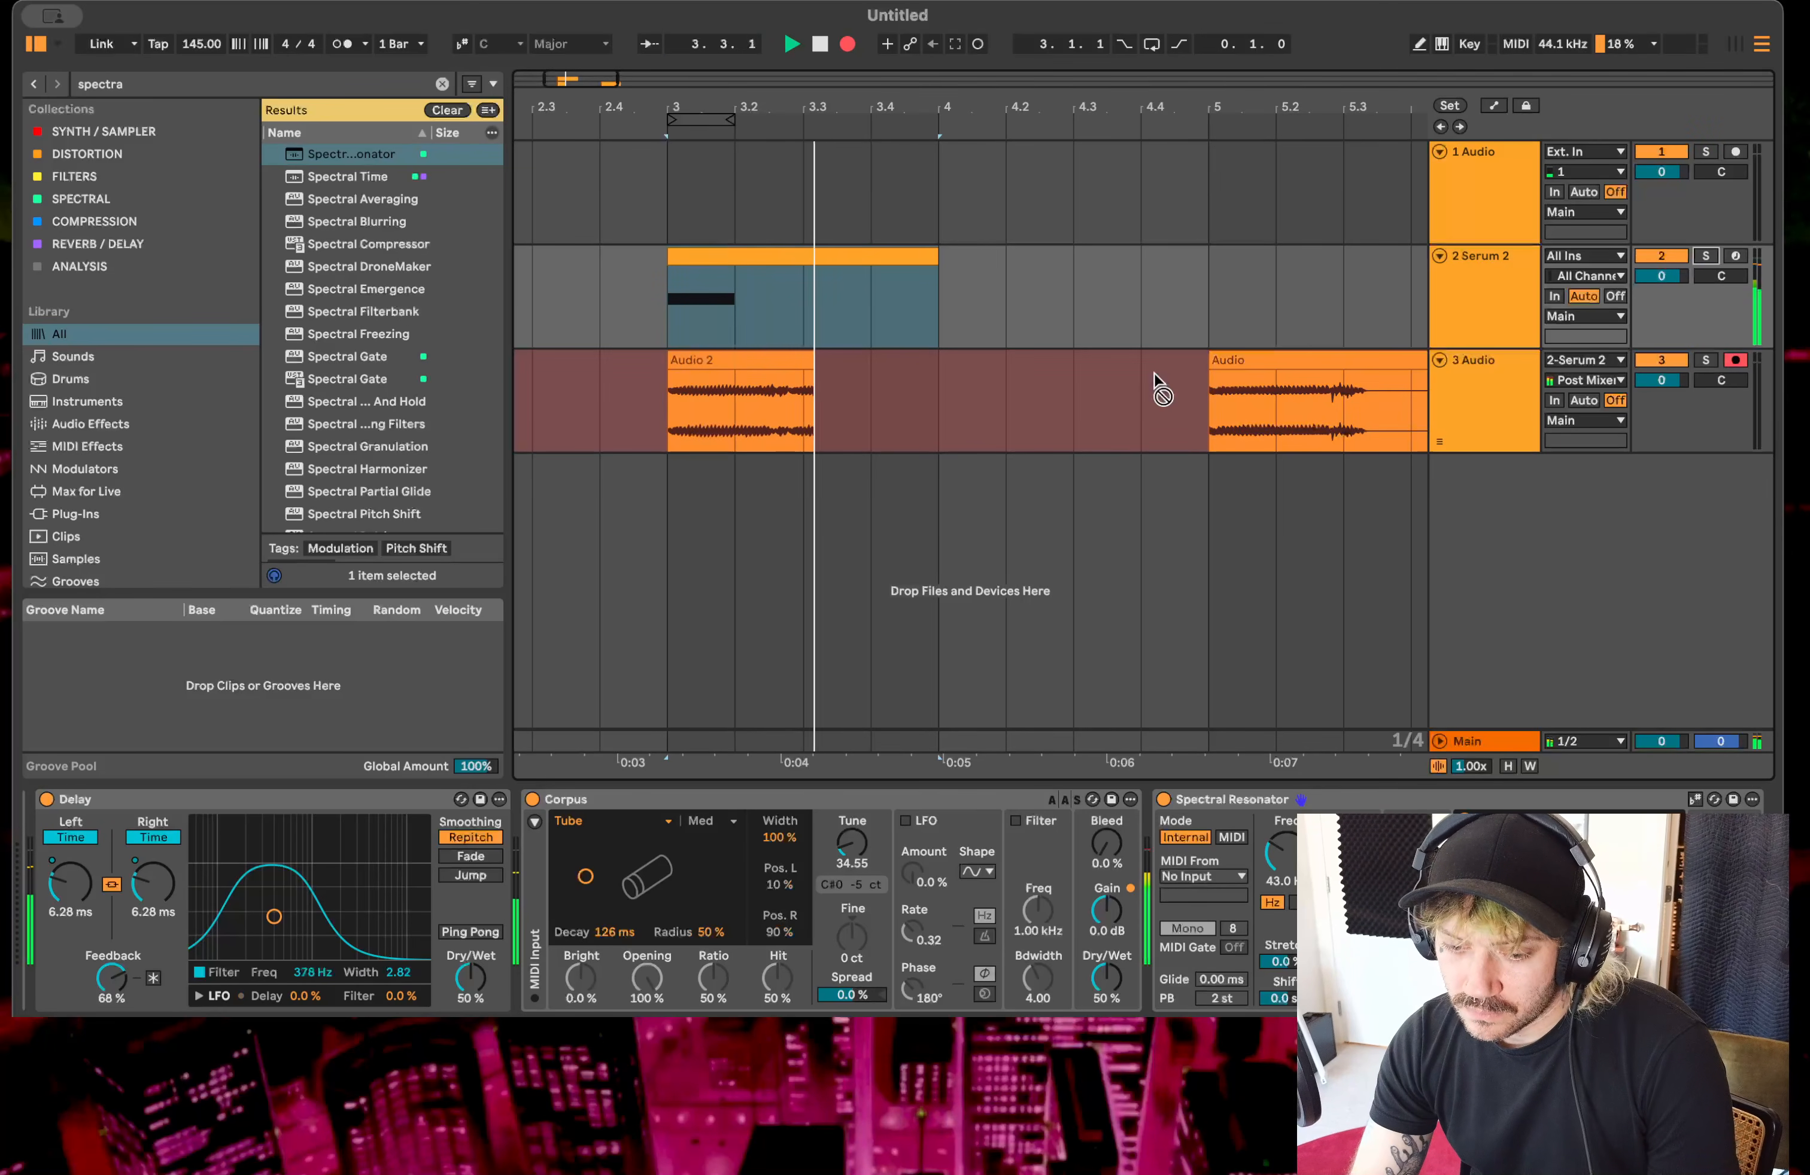
pyautogui.press('space')
pyautogui.click(778, 362)
pyautogui.moveTo(778, 362); pyautogui.dragTo(1318, 534)
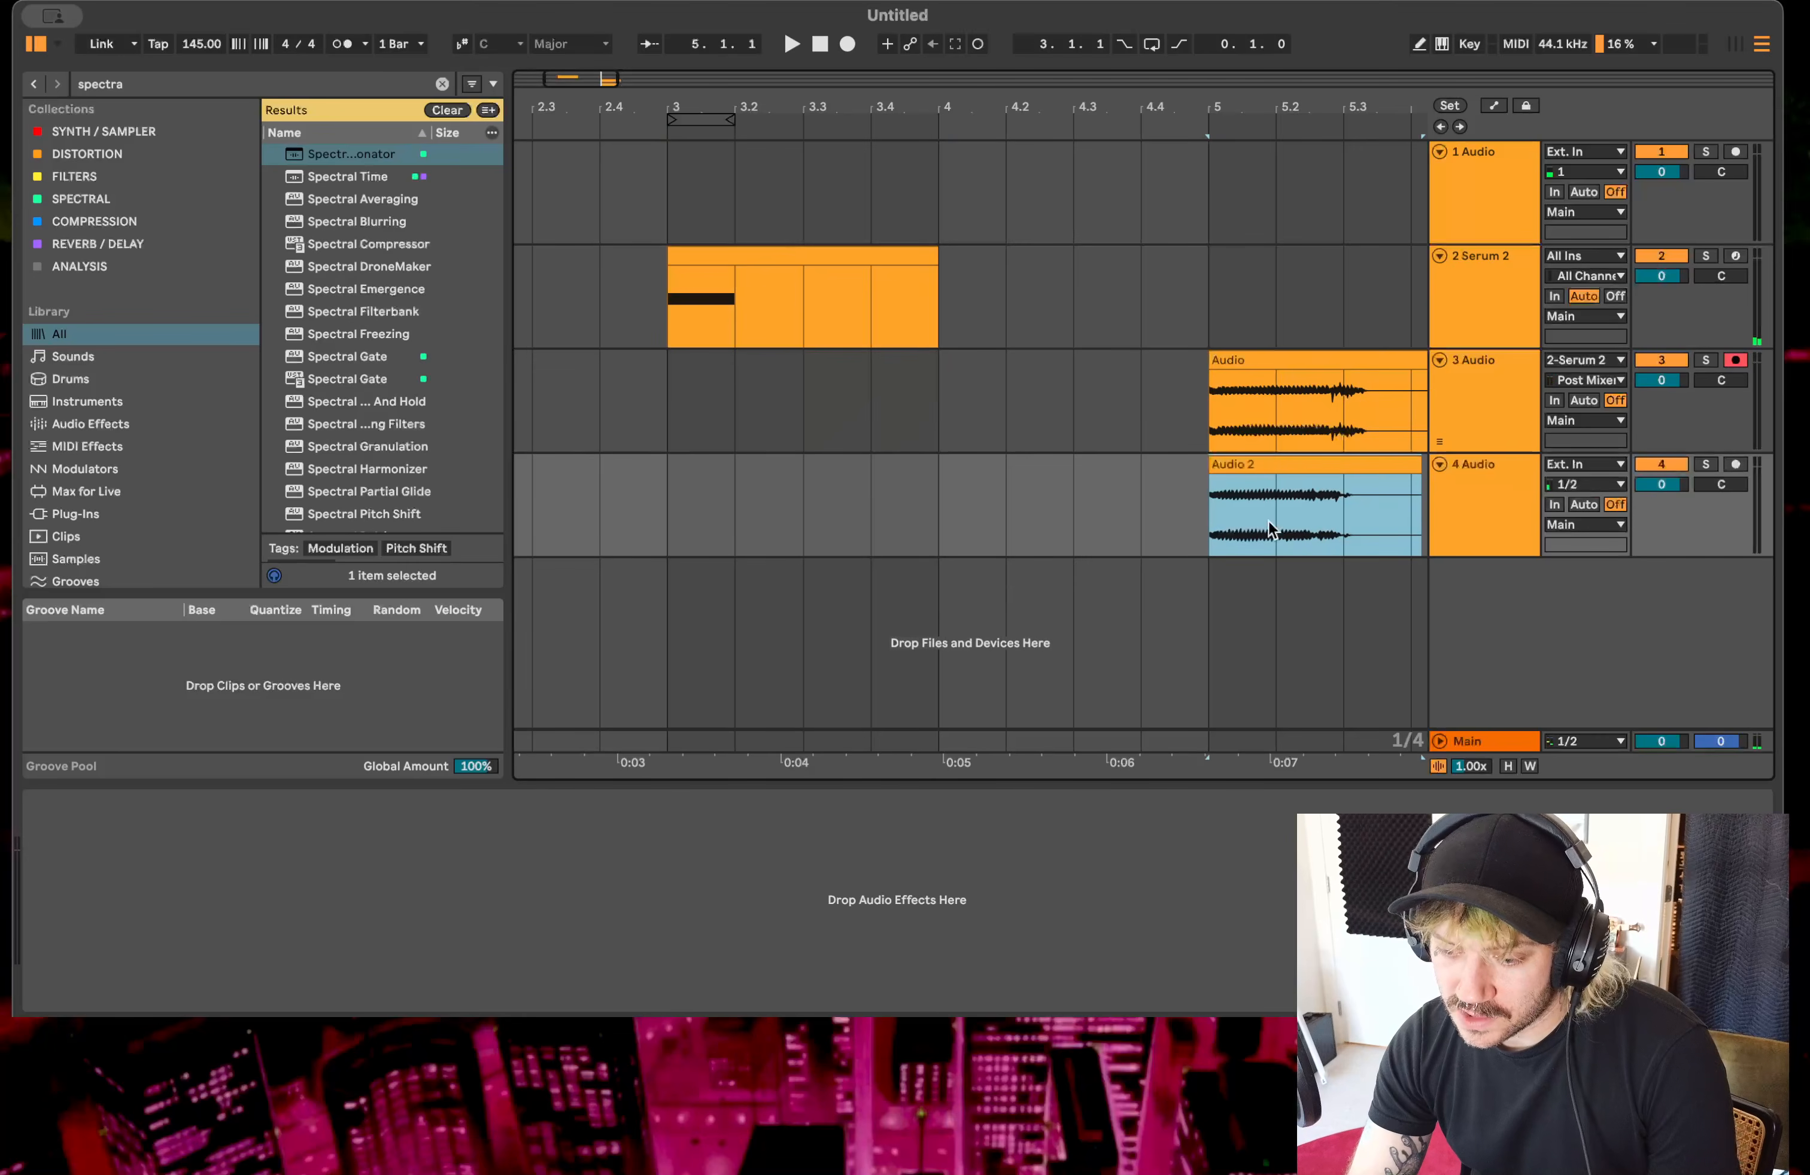
# - Audition the Serum 2 clip while setting the Spectral Resonator to 31.7 Hz, with Hi Damp at 100% and Stretch at -33%
pyautogui.click(761, 258)
pyautogui.click(1493, 277)
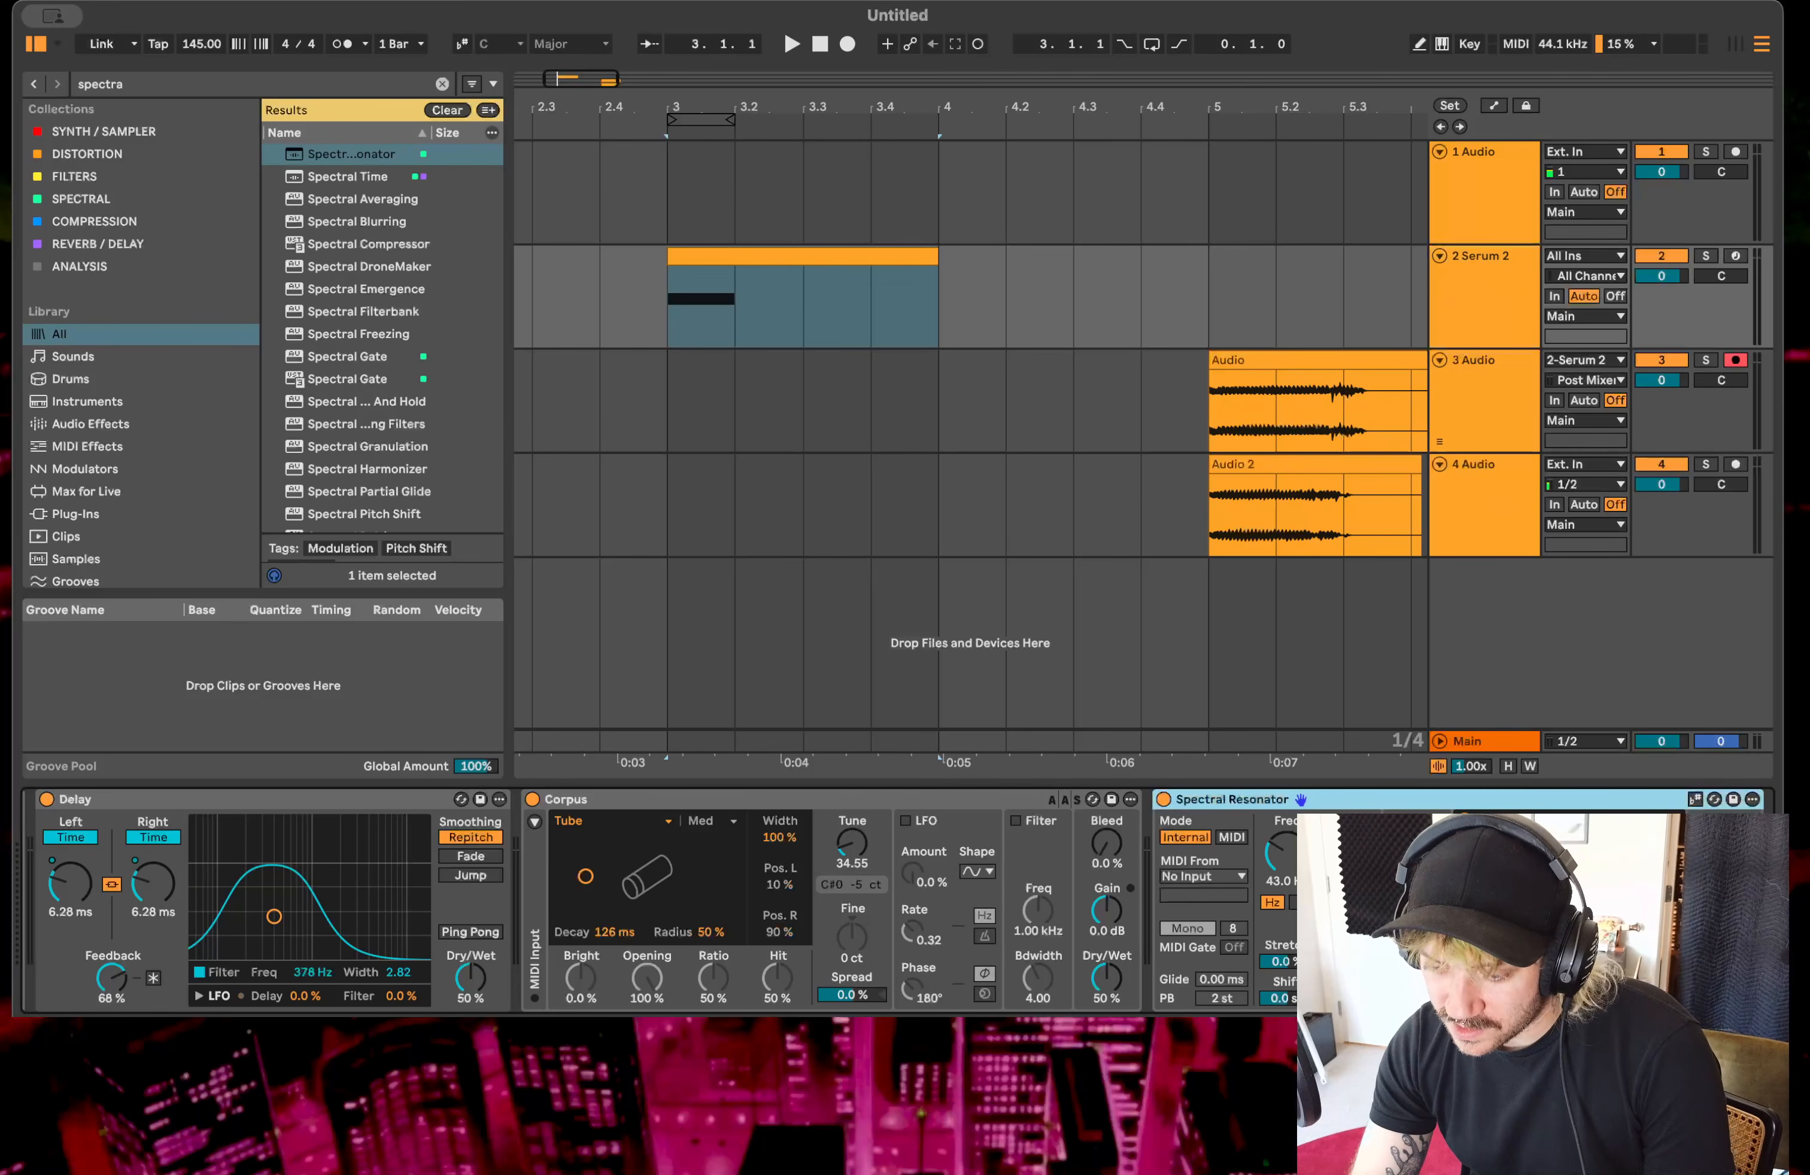
pyautogui.hscroll(3, 897, 901)
pyautogui.click(1368, 821)
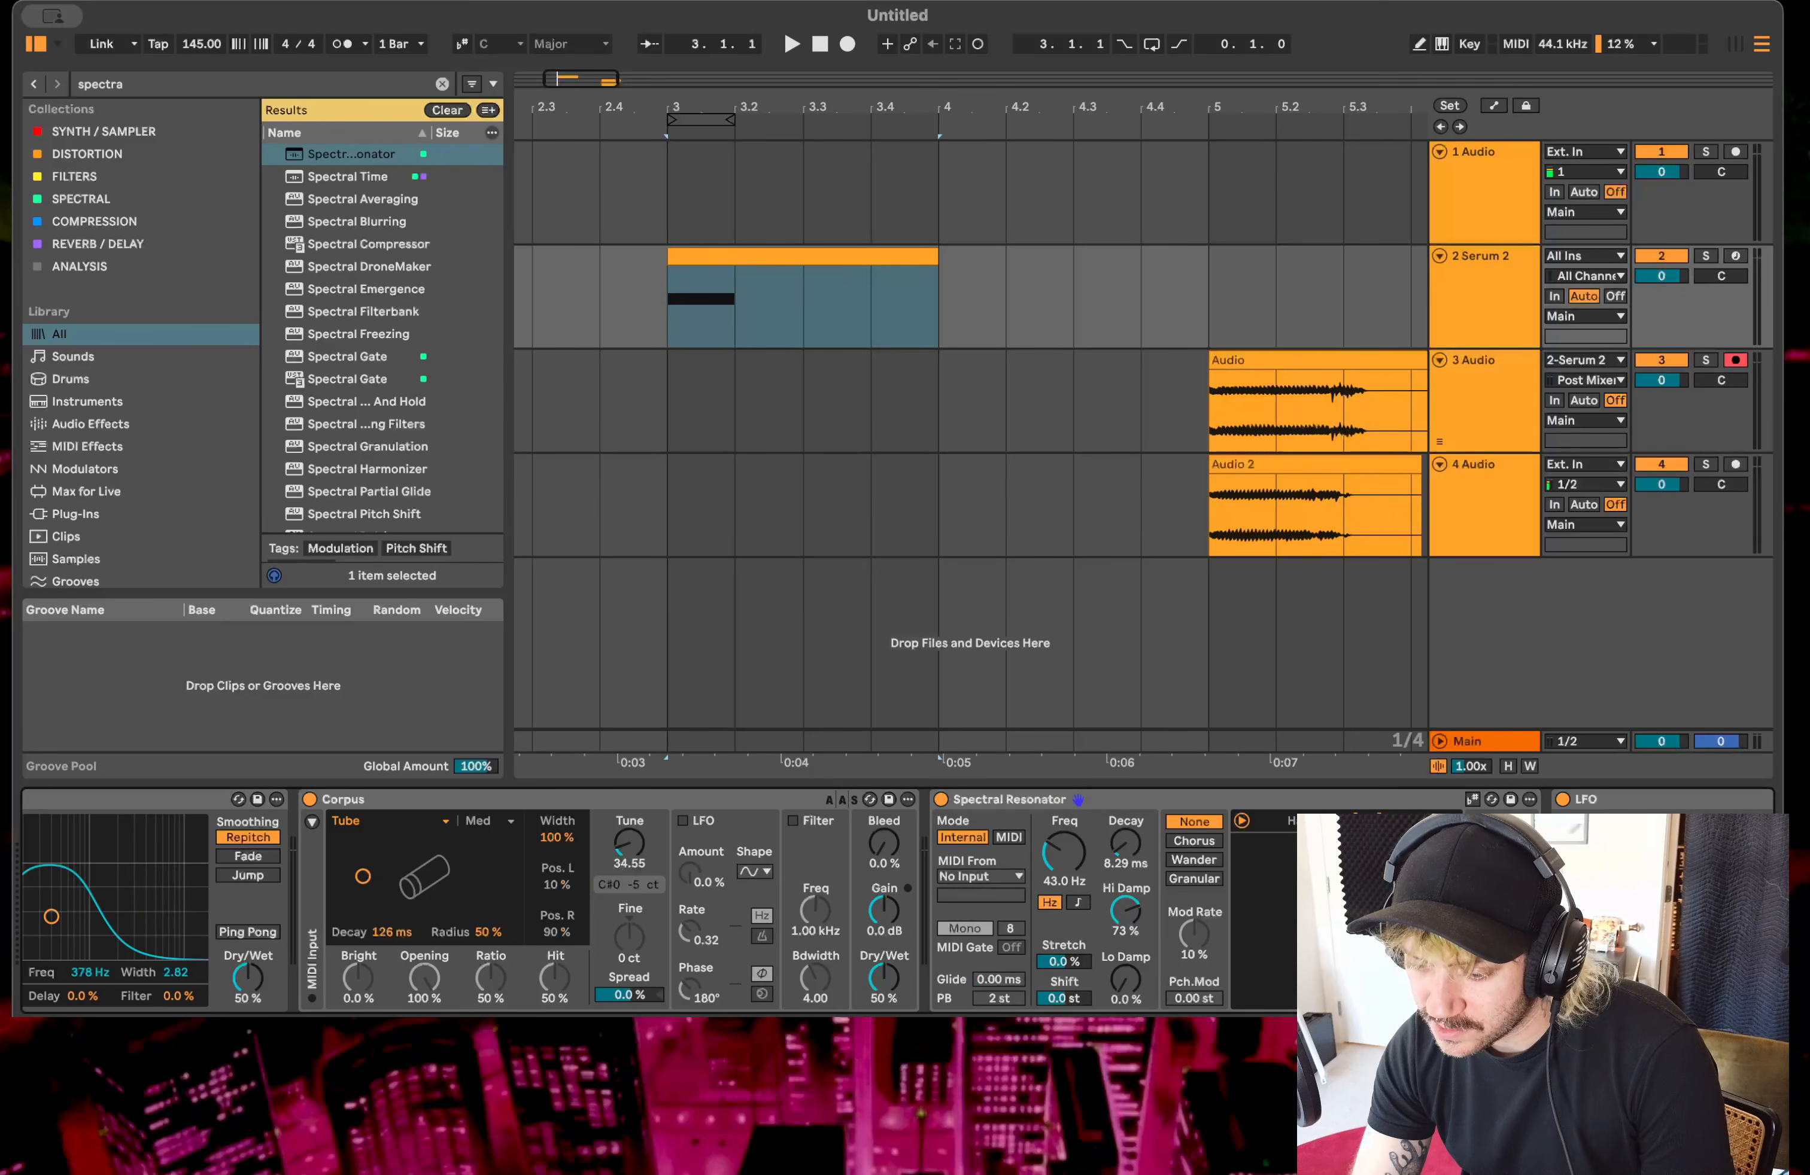
pyautogui.press('space')
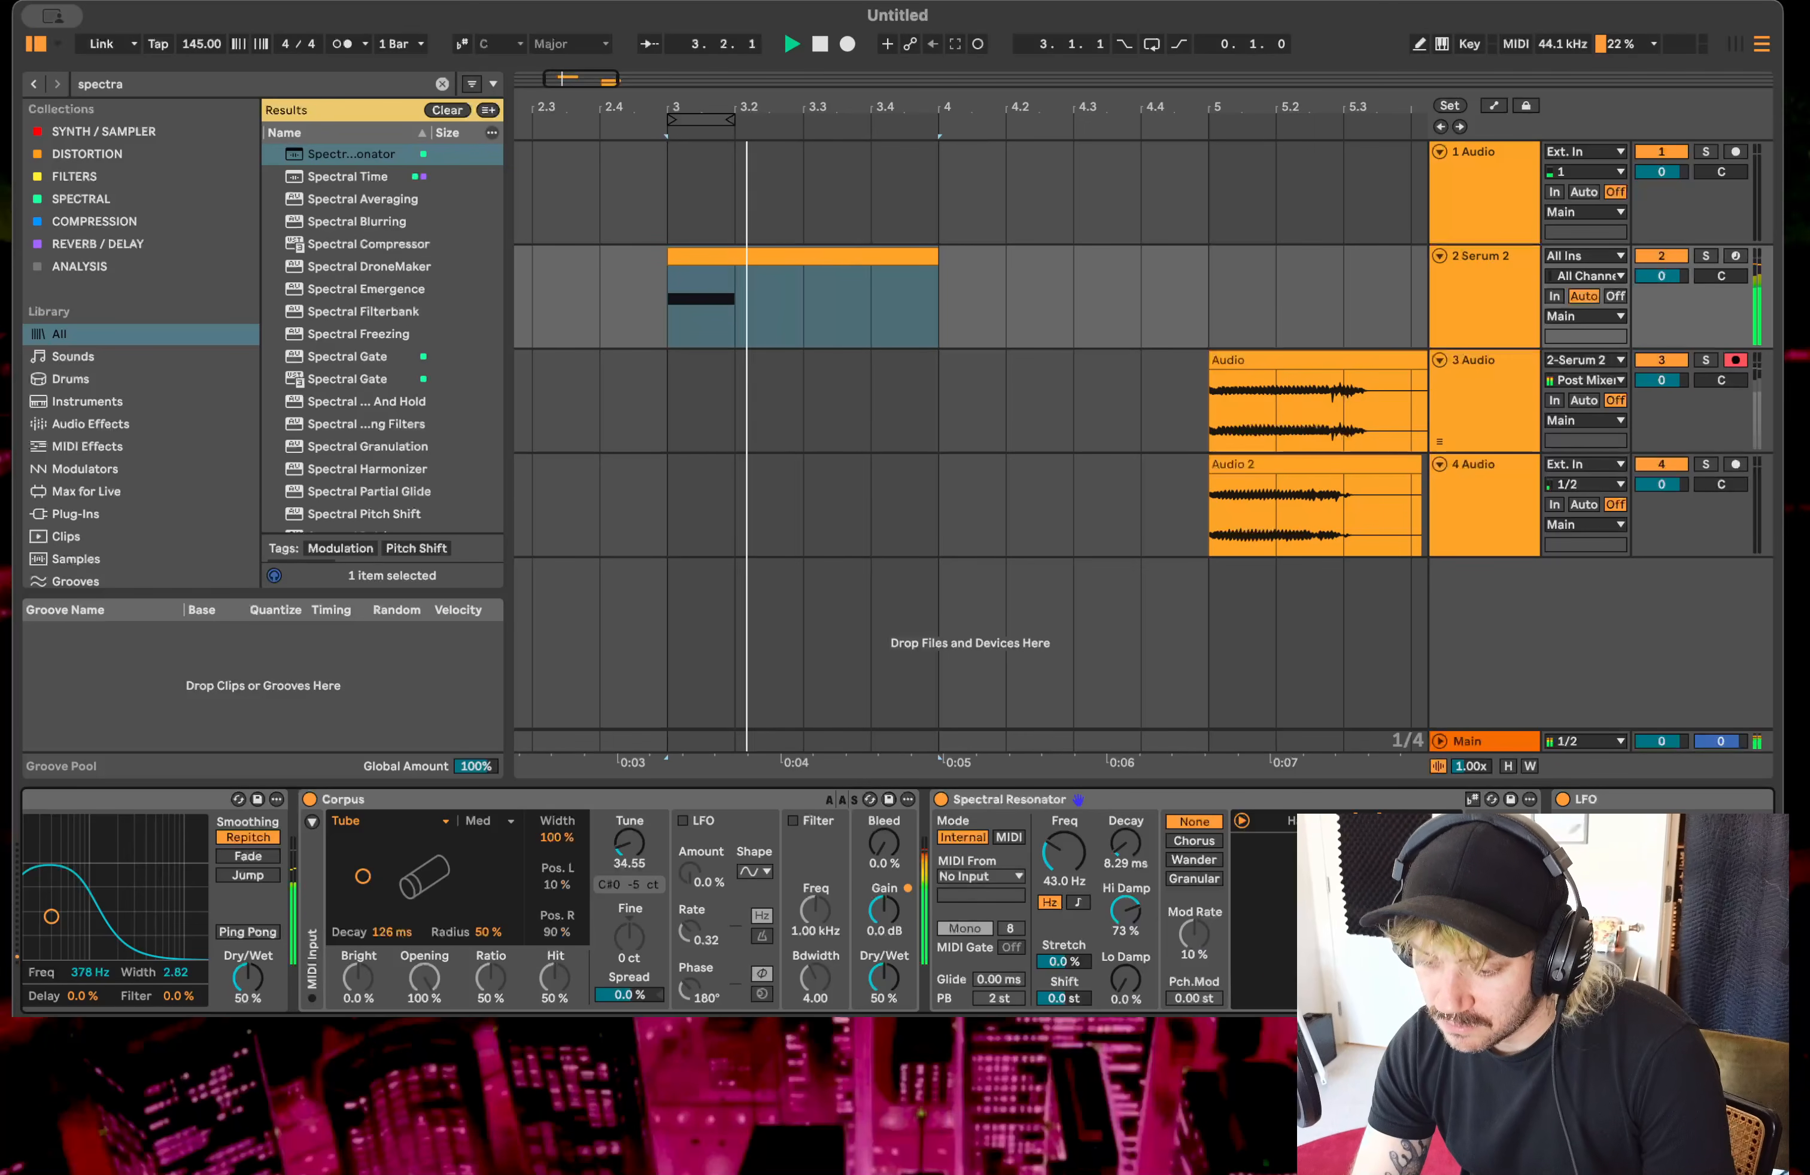
pyautogui.press('space')
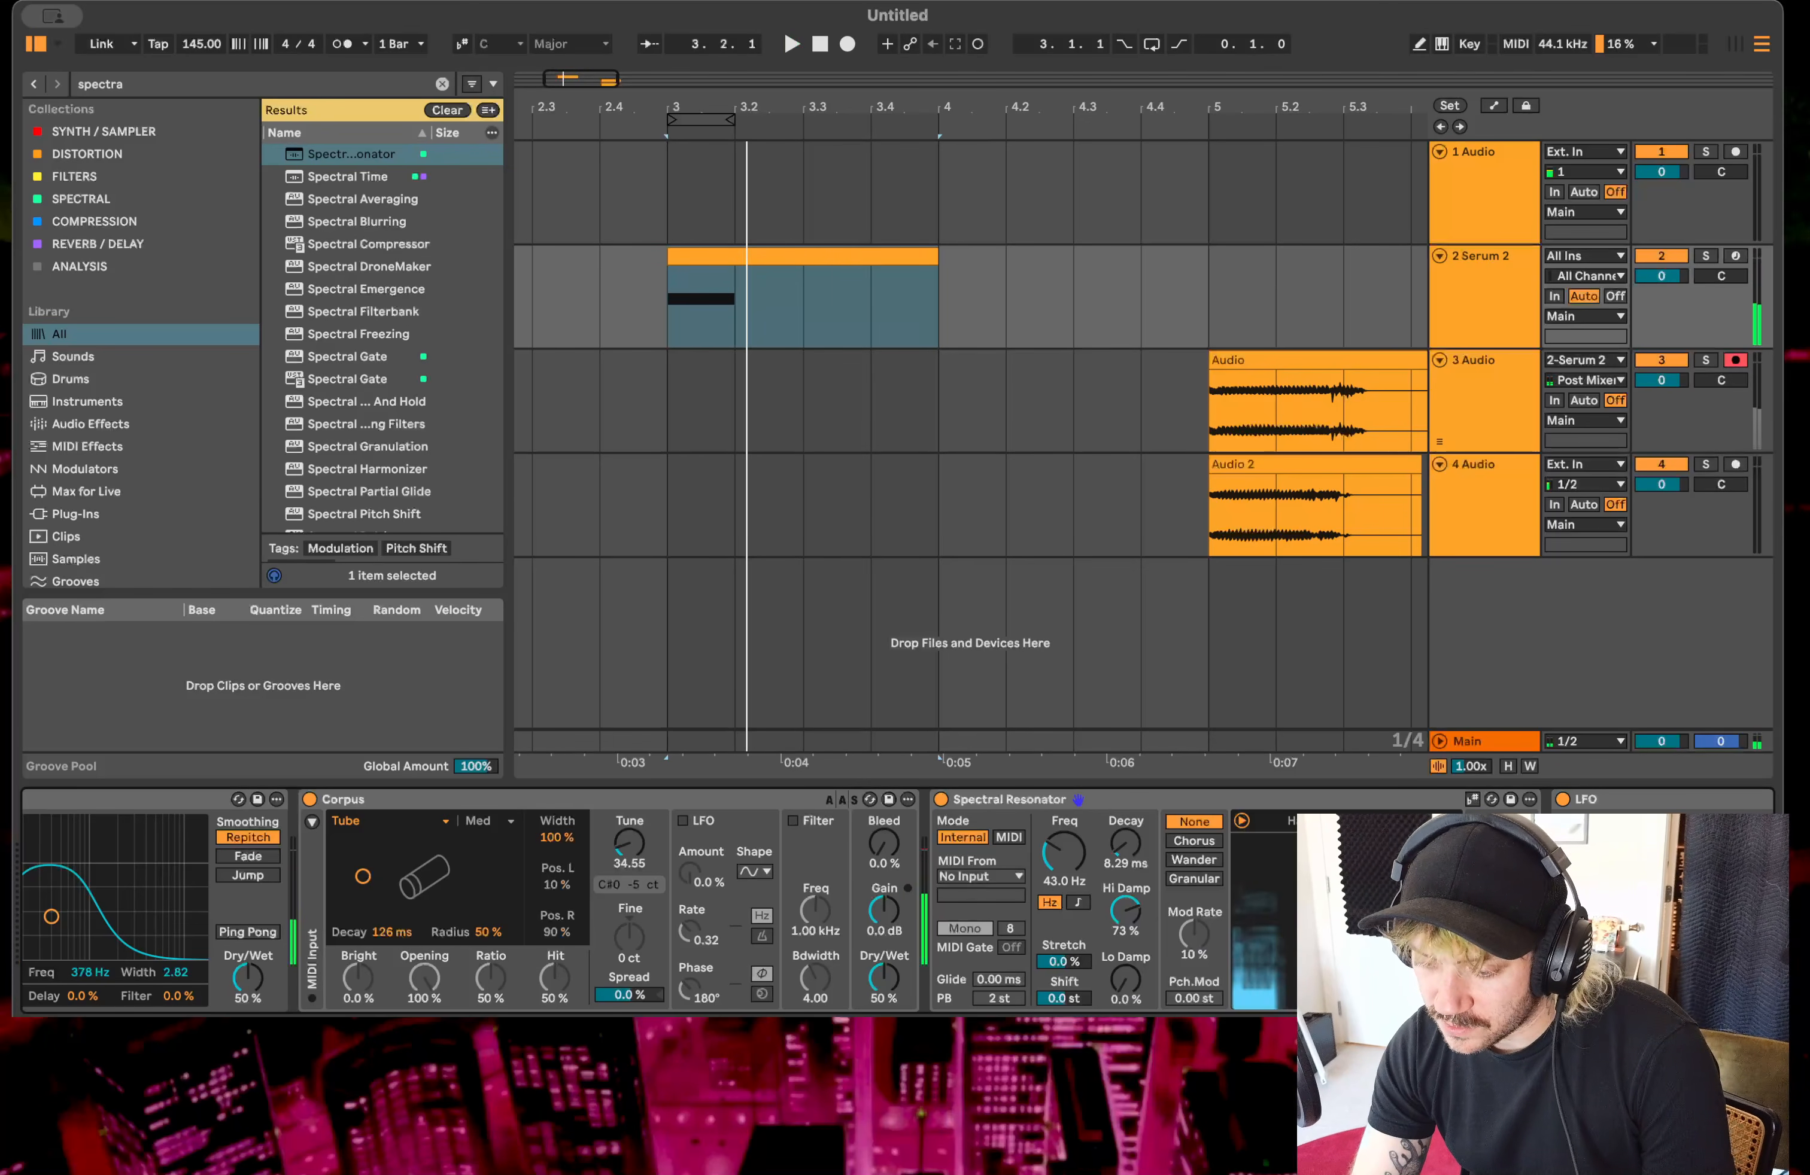
pyautogui.press('space')
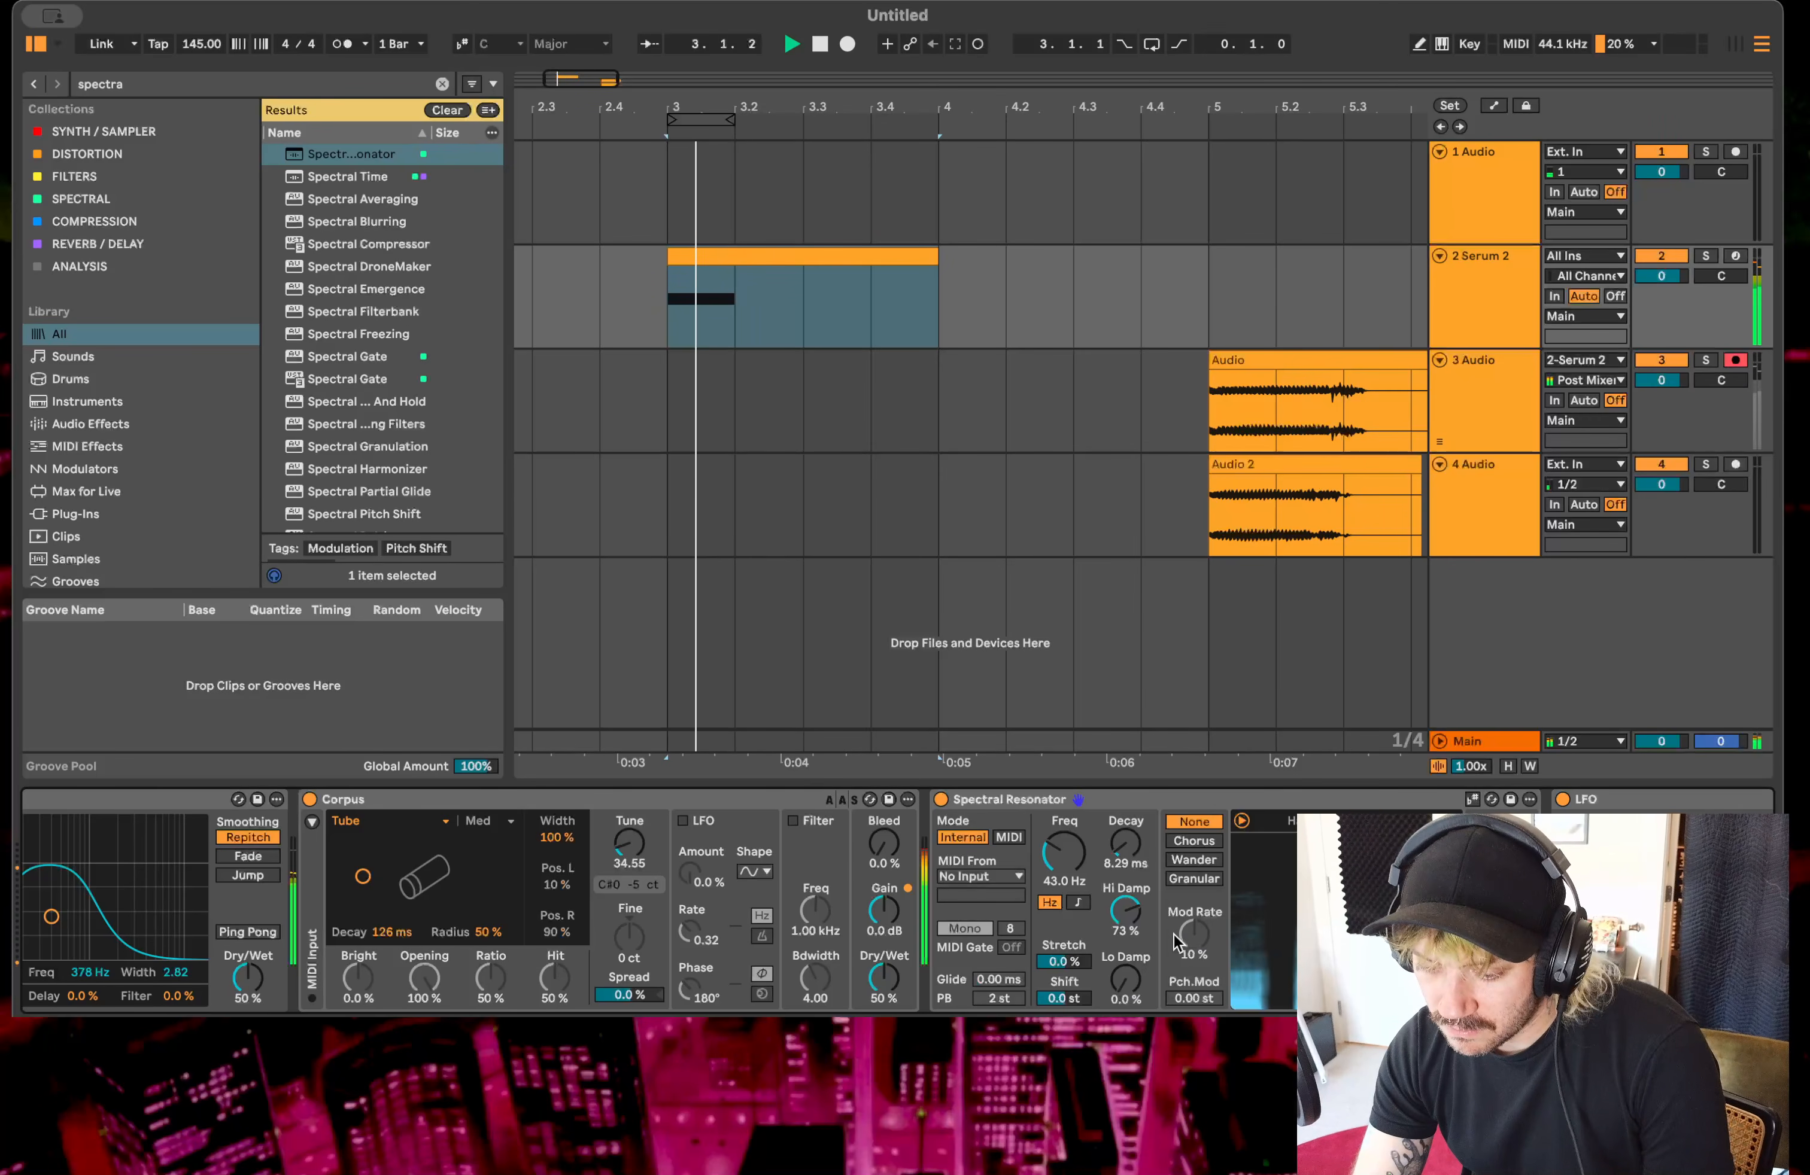
pyautogui.moveTo(1123, 916); pyautogui.dragTo(1058, 838)
pyautogui.moveTo(1063, 962)
pyautogui.mouseDown()
pyautogui.moveTo(1064, 900)
pyautogui.moveTo(1064, 981)
pyautogui.mouseUp()
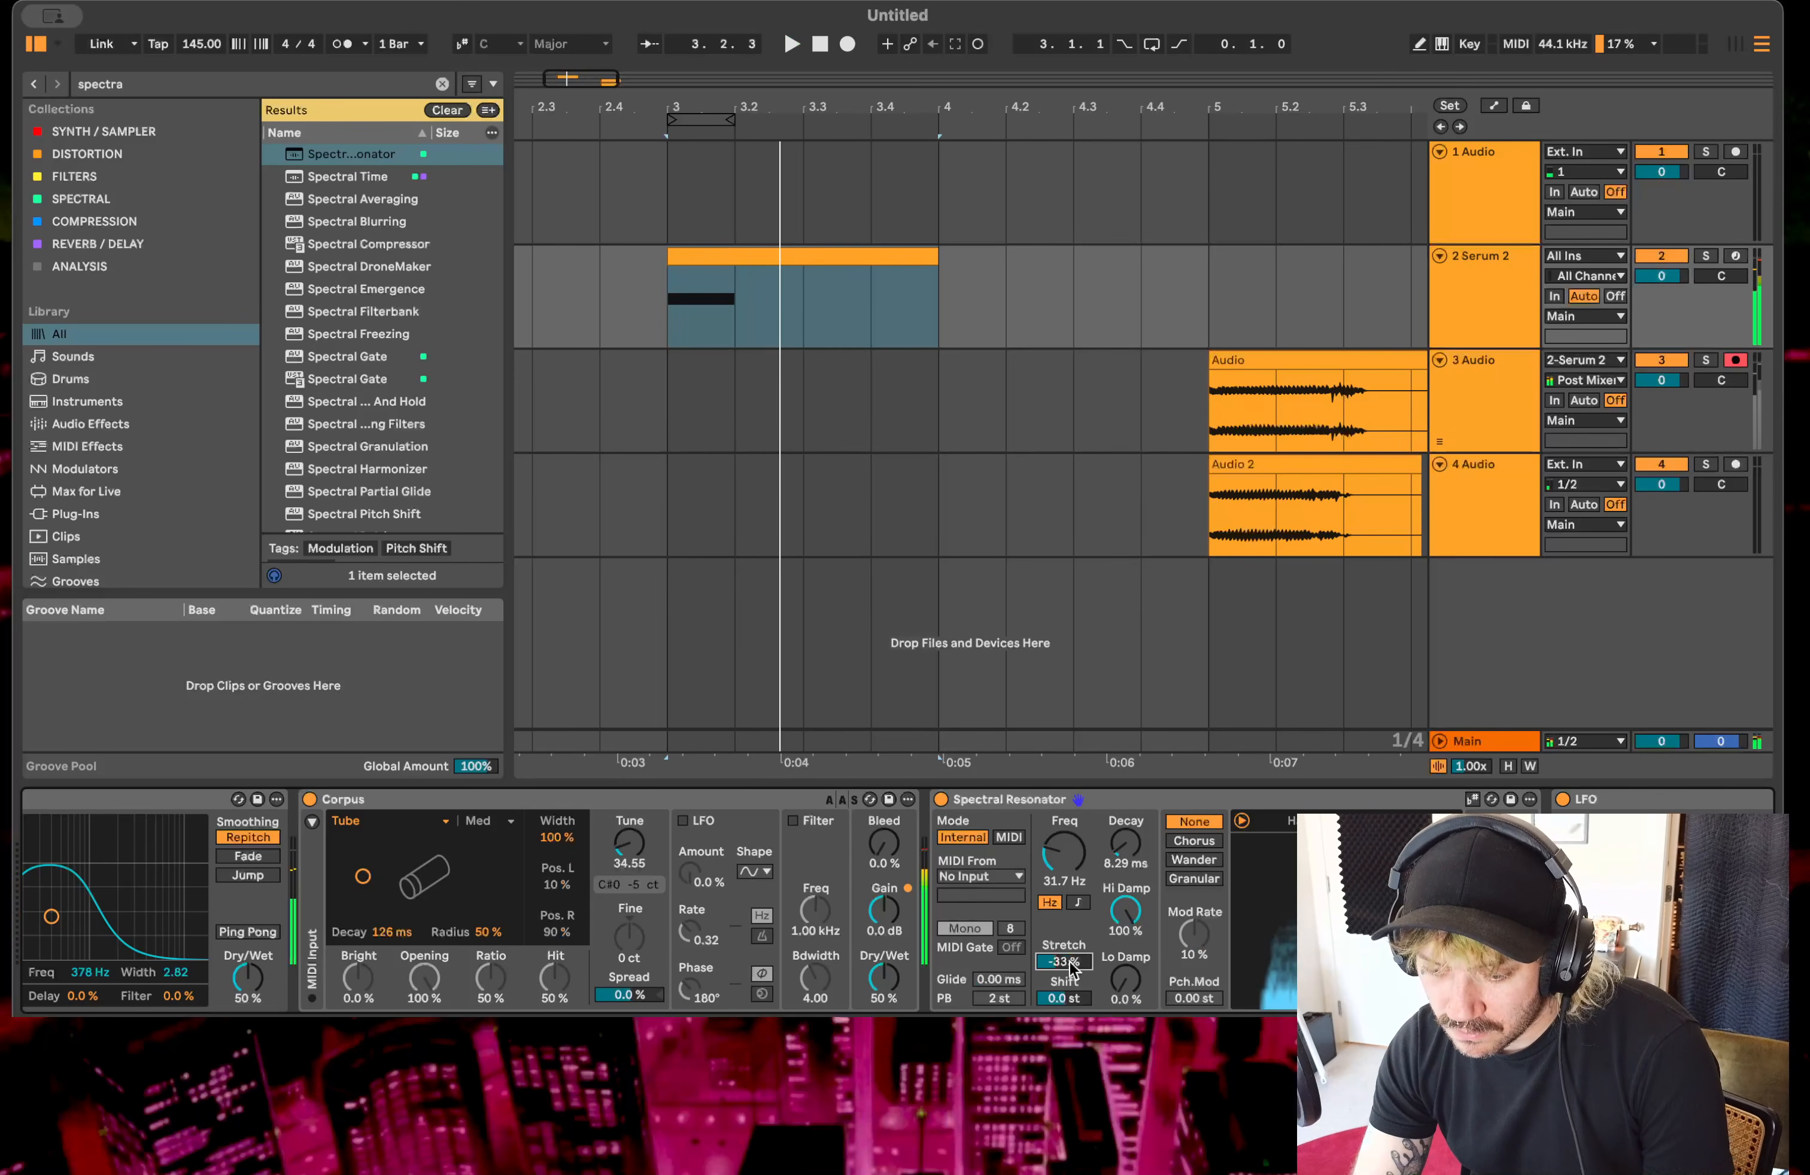
pyautogui.hscroll(-10, 652, 872)
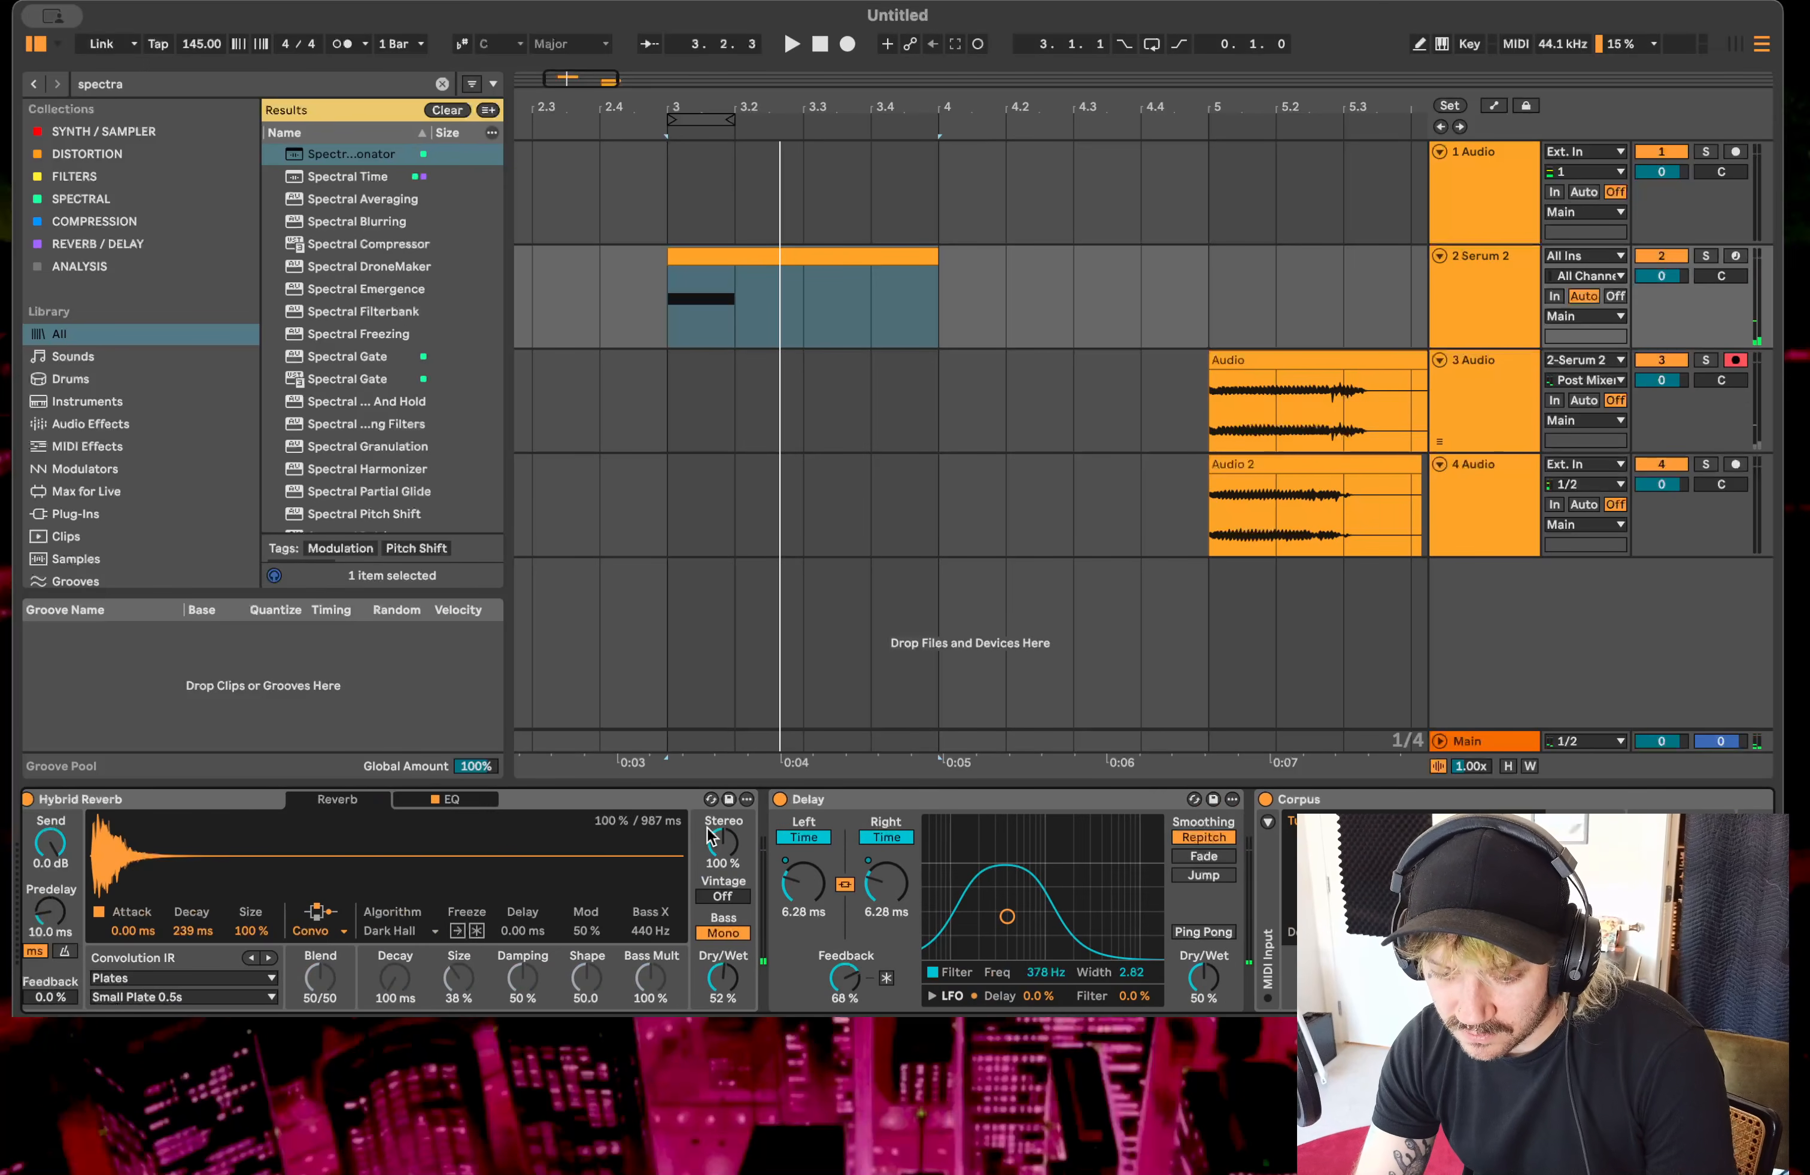
# - Map the LFO to the Spectral Resonator's Stretch with a 100% modulation amount, and return to the LFO's waveform controls
pyautogui.hscroll(10, 707, 835)
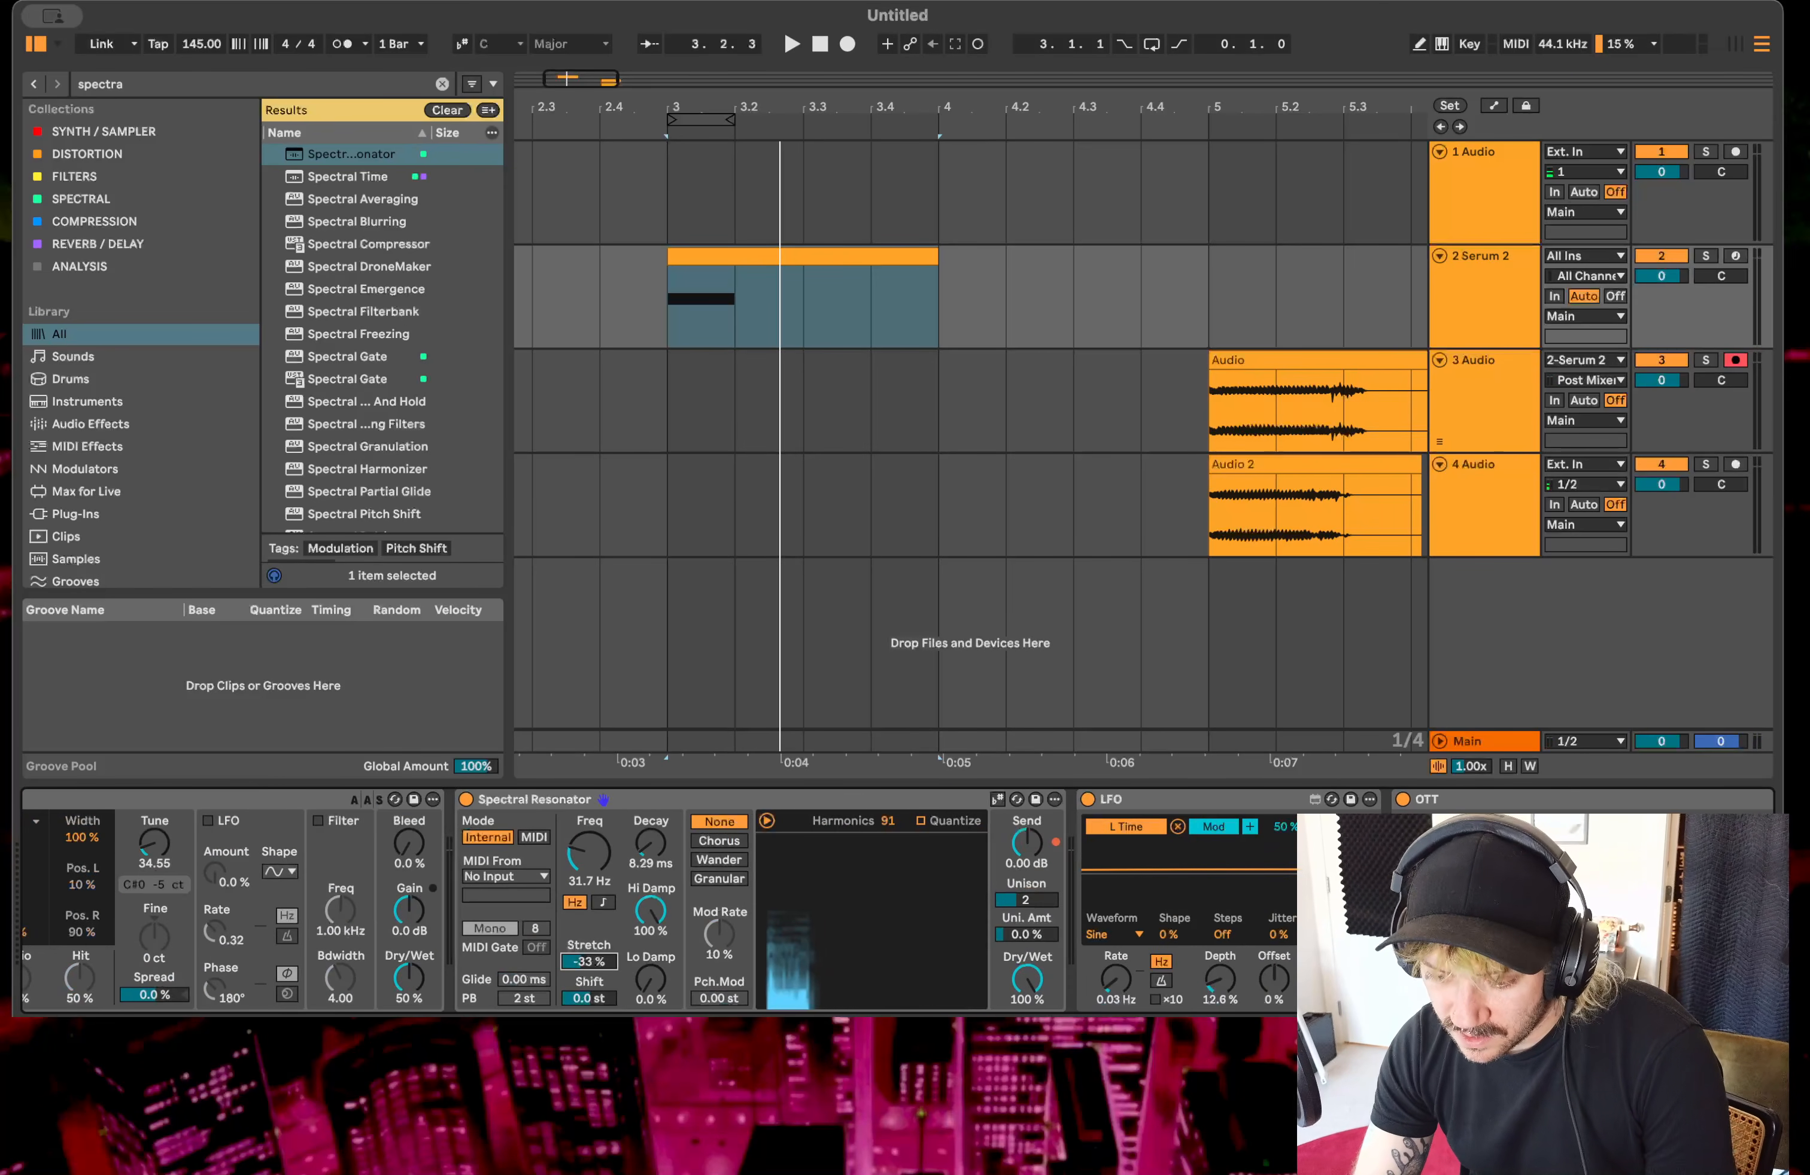
pyautogui.click(1248, 826)
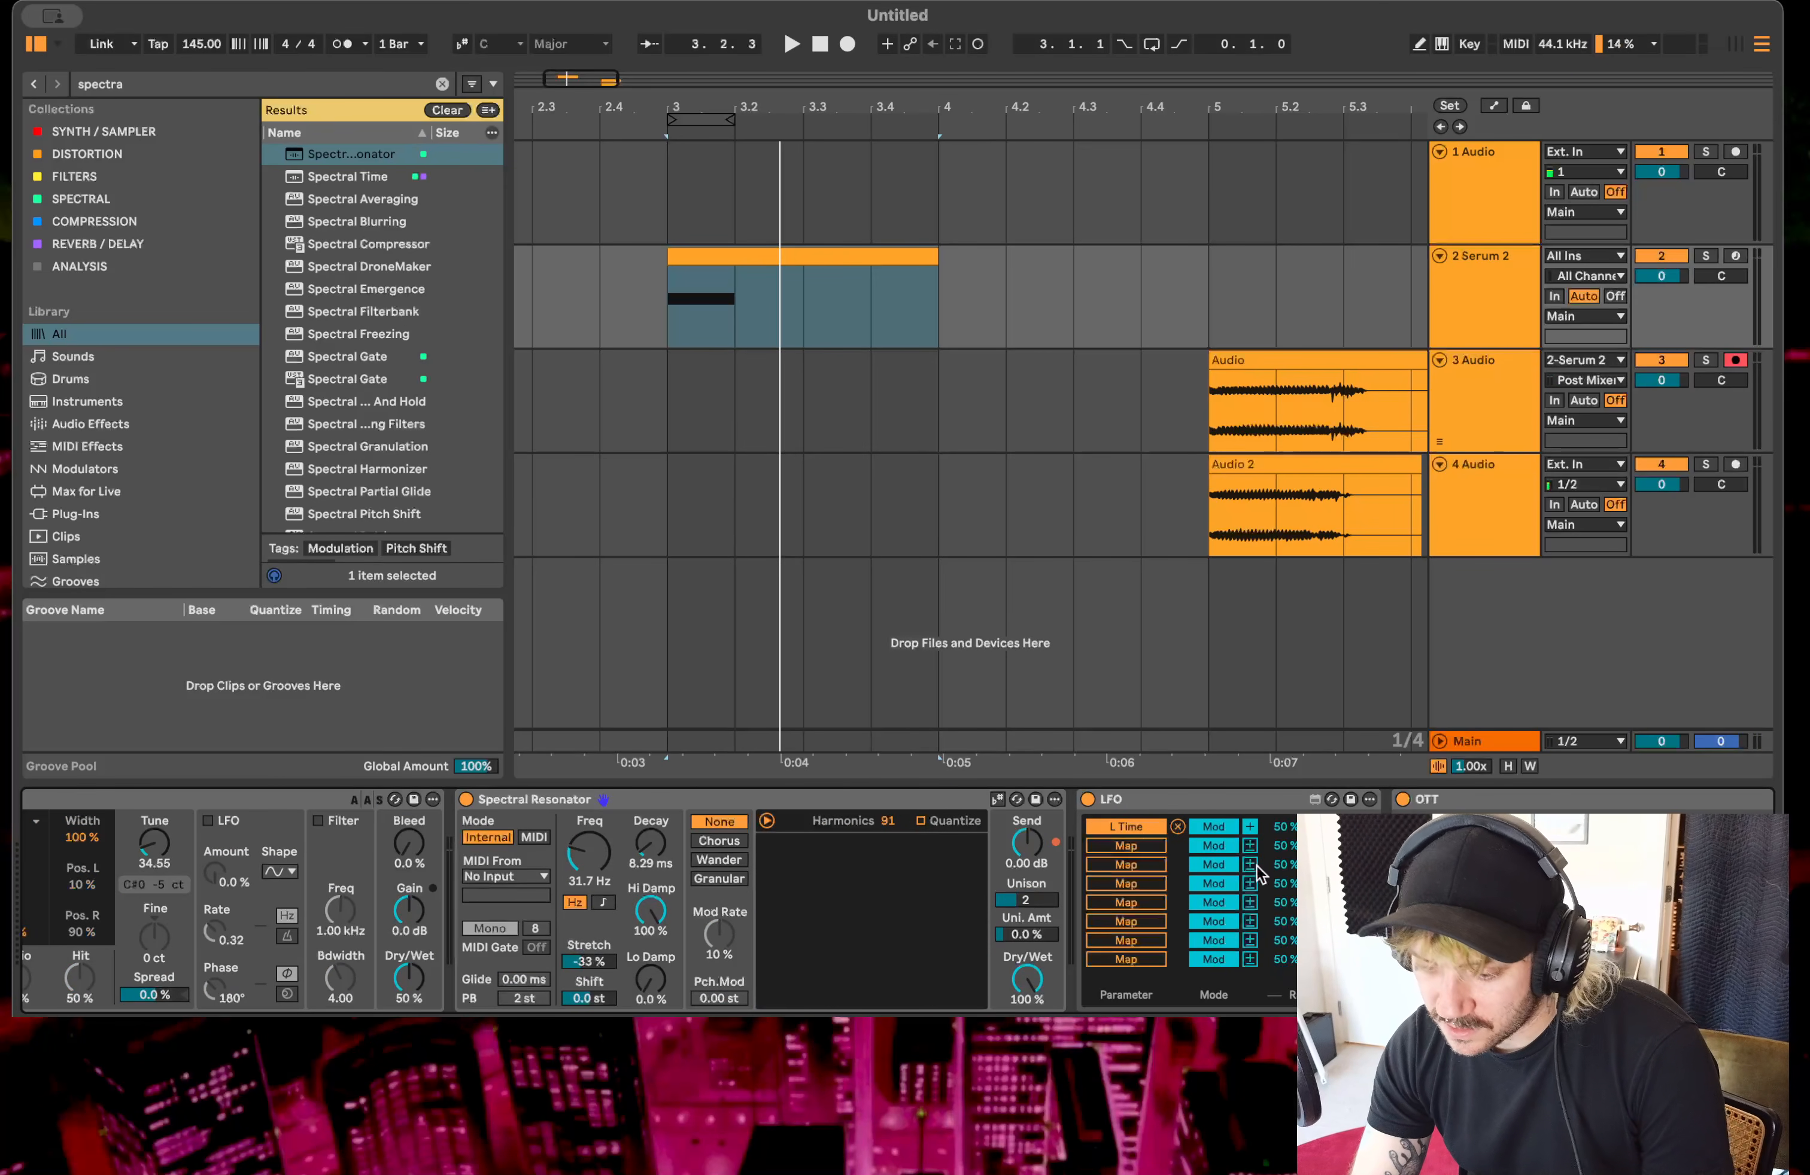
pyautogui.click(1127, 845)
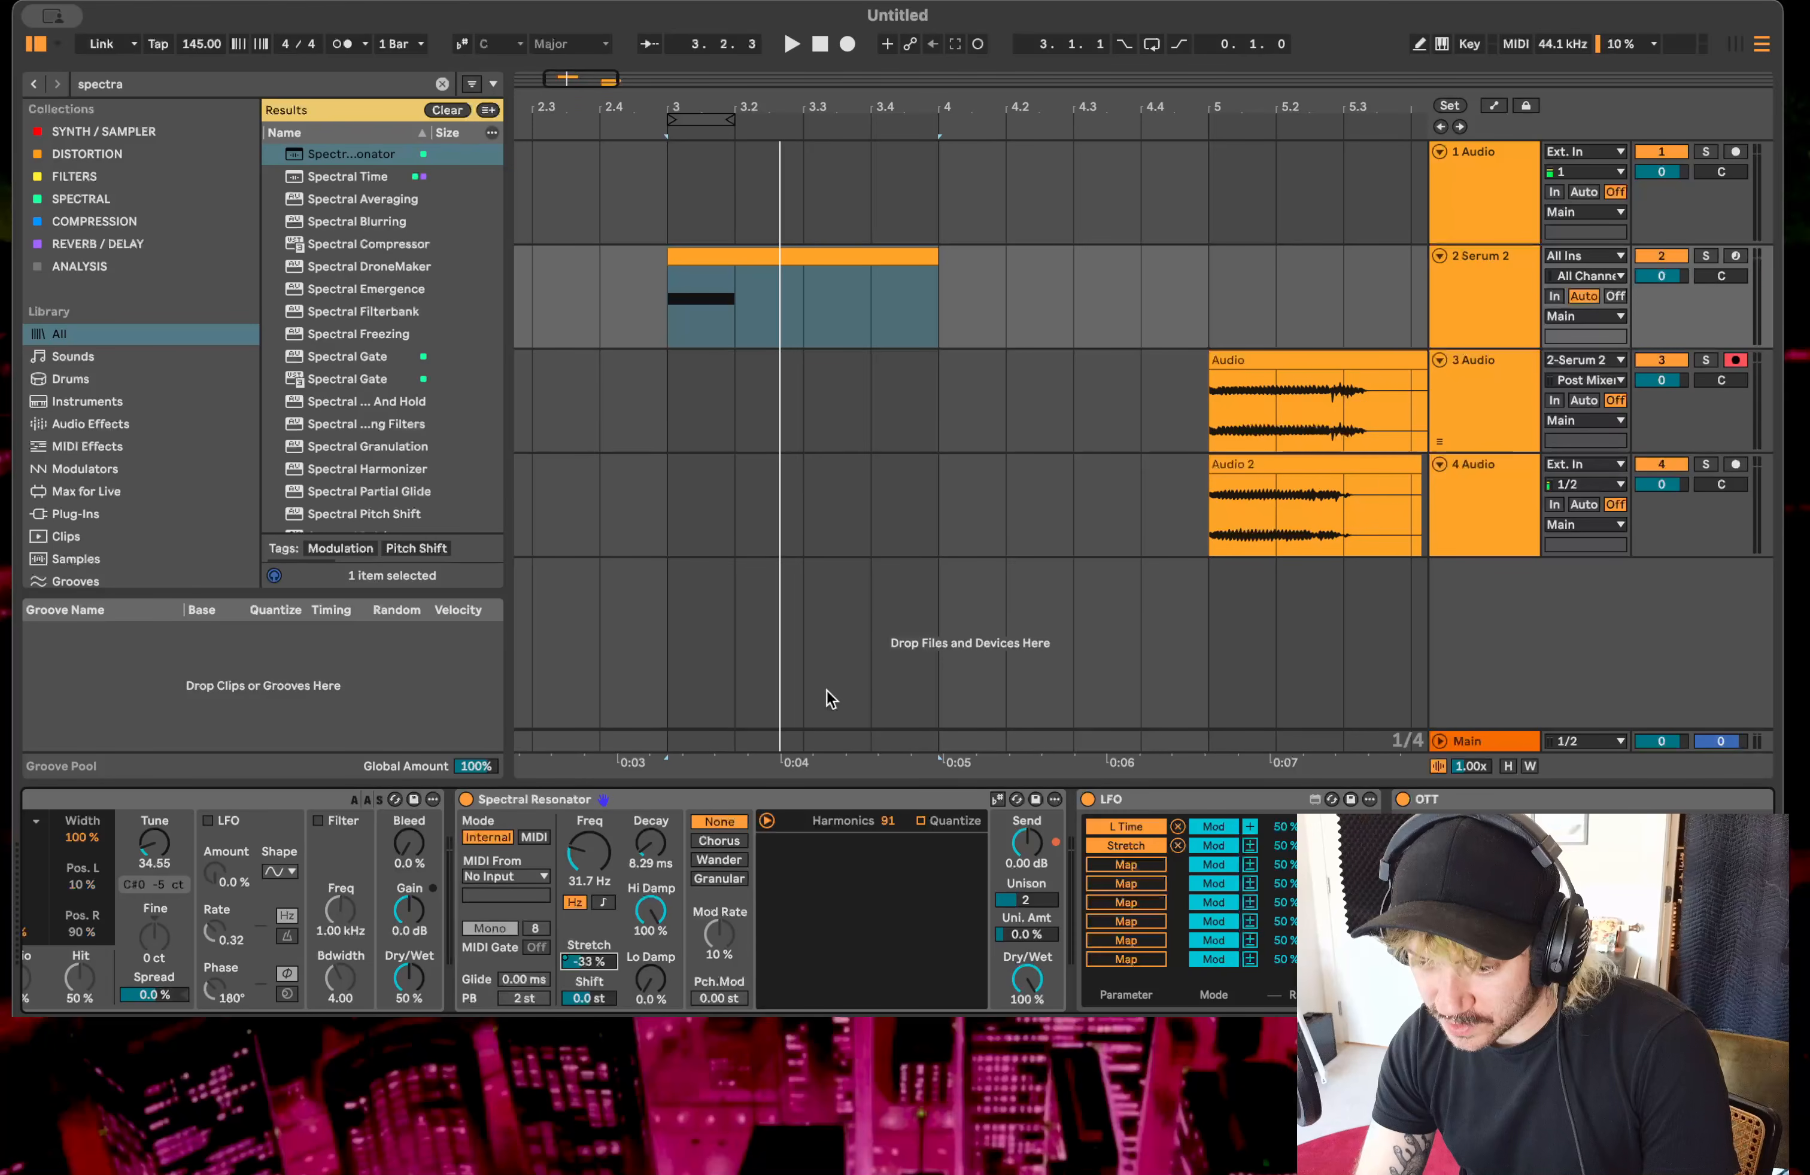
pyautogui.press('space')
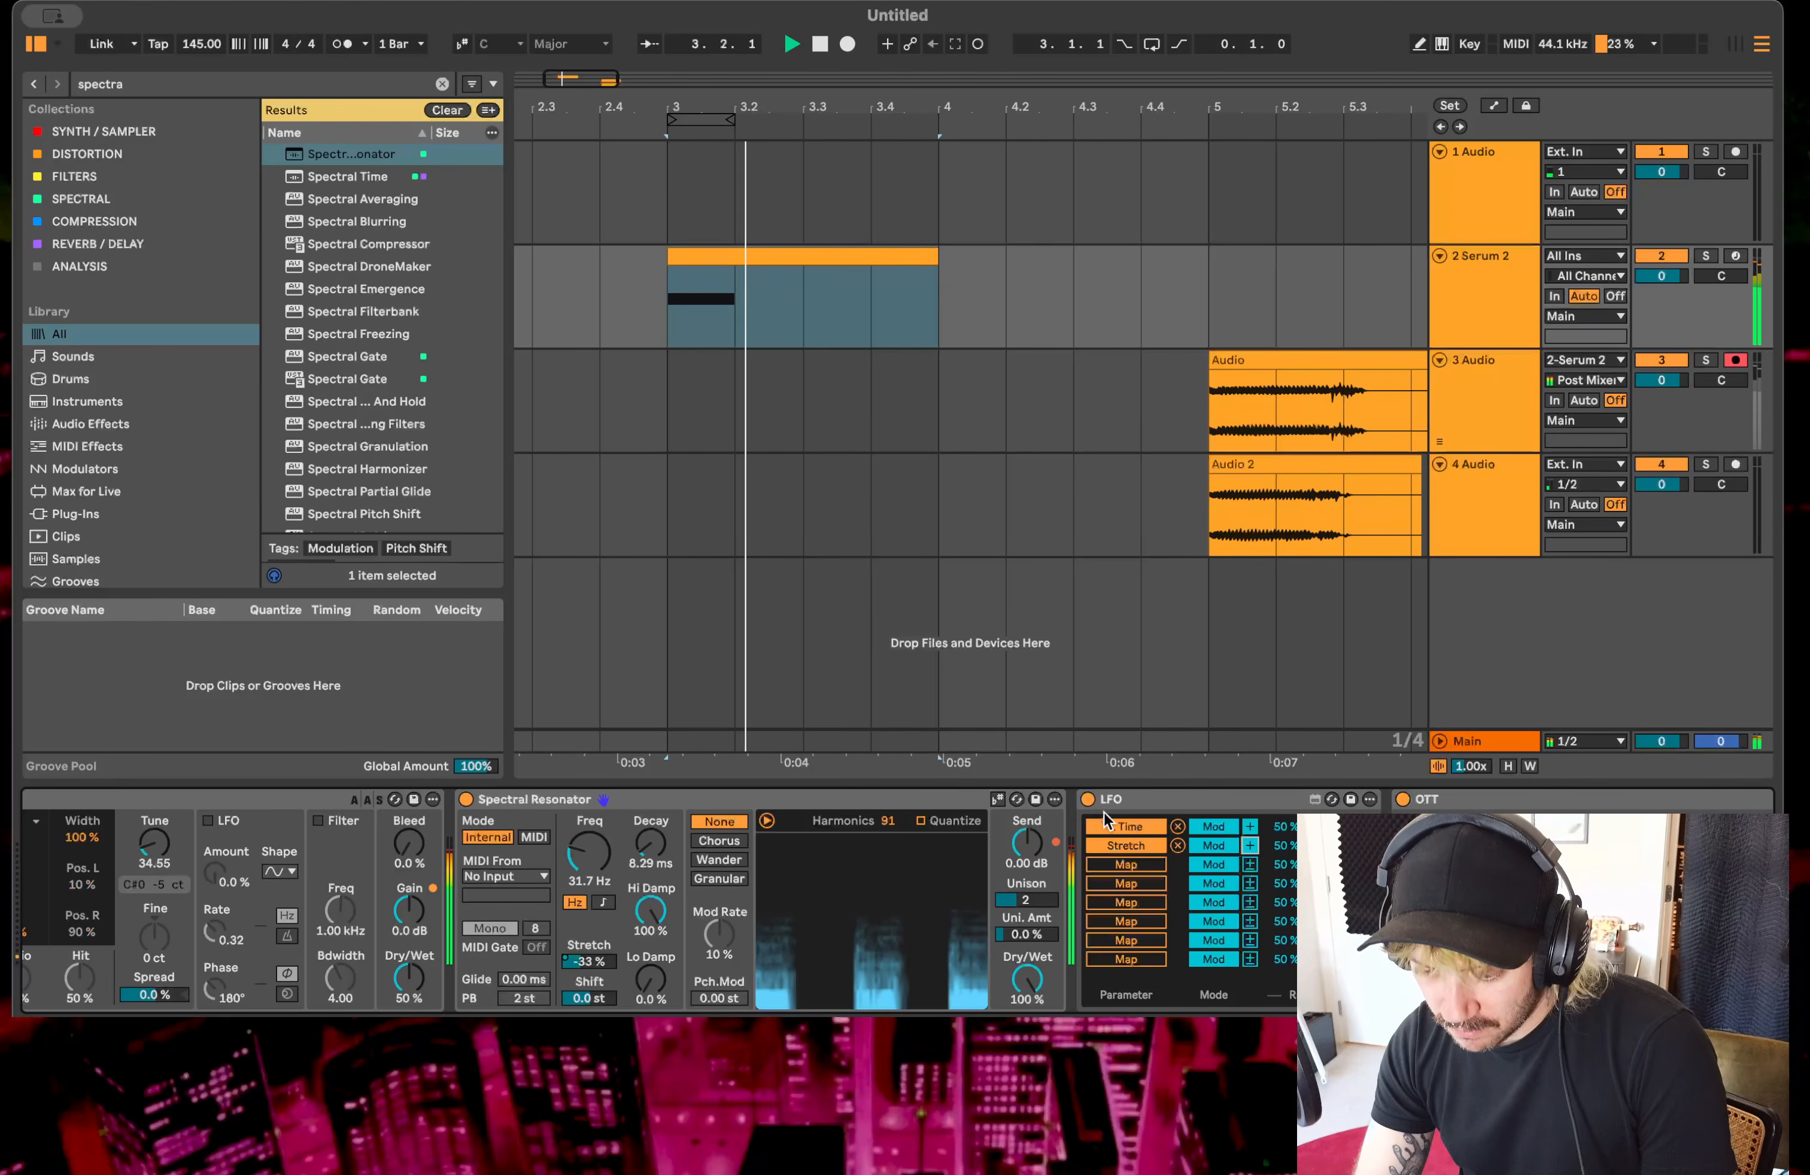
pyautogui.moveTo(1283, 846); pyautogui.dragTo(1283, 771)
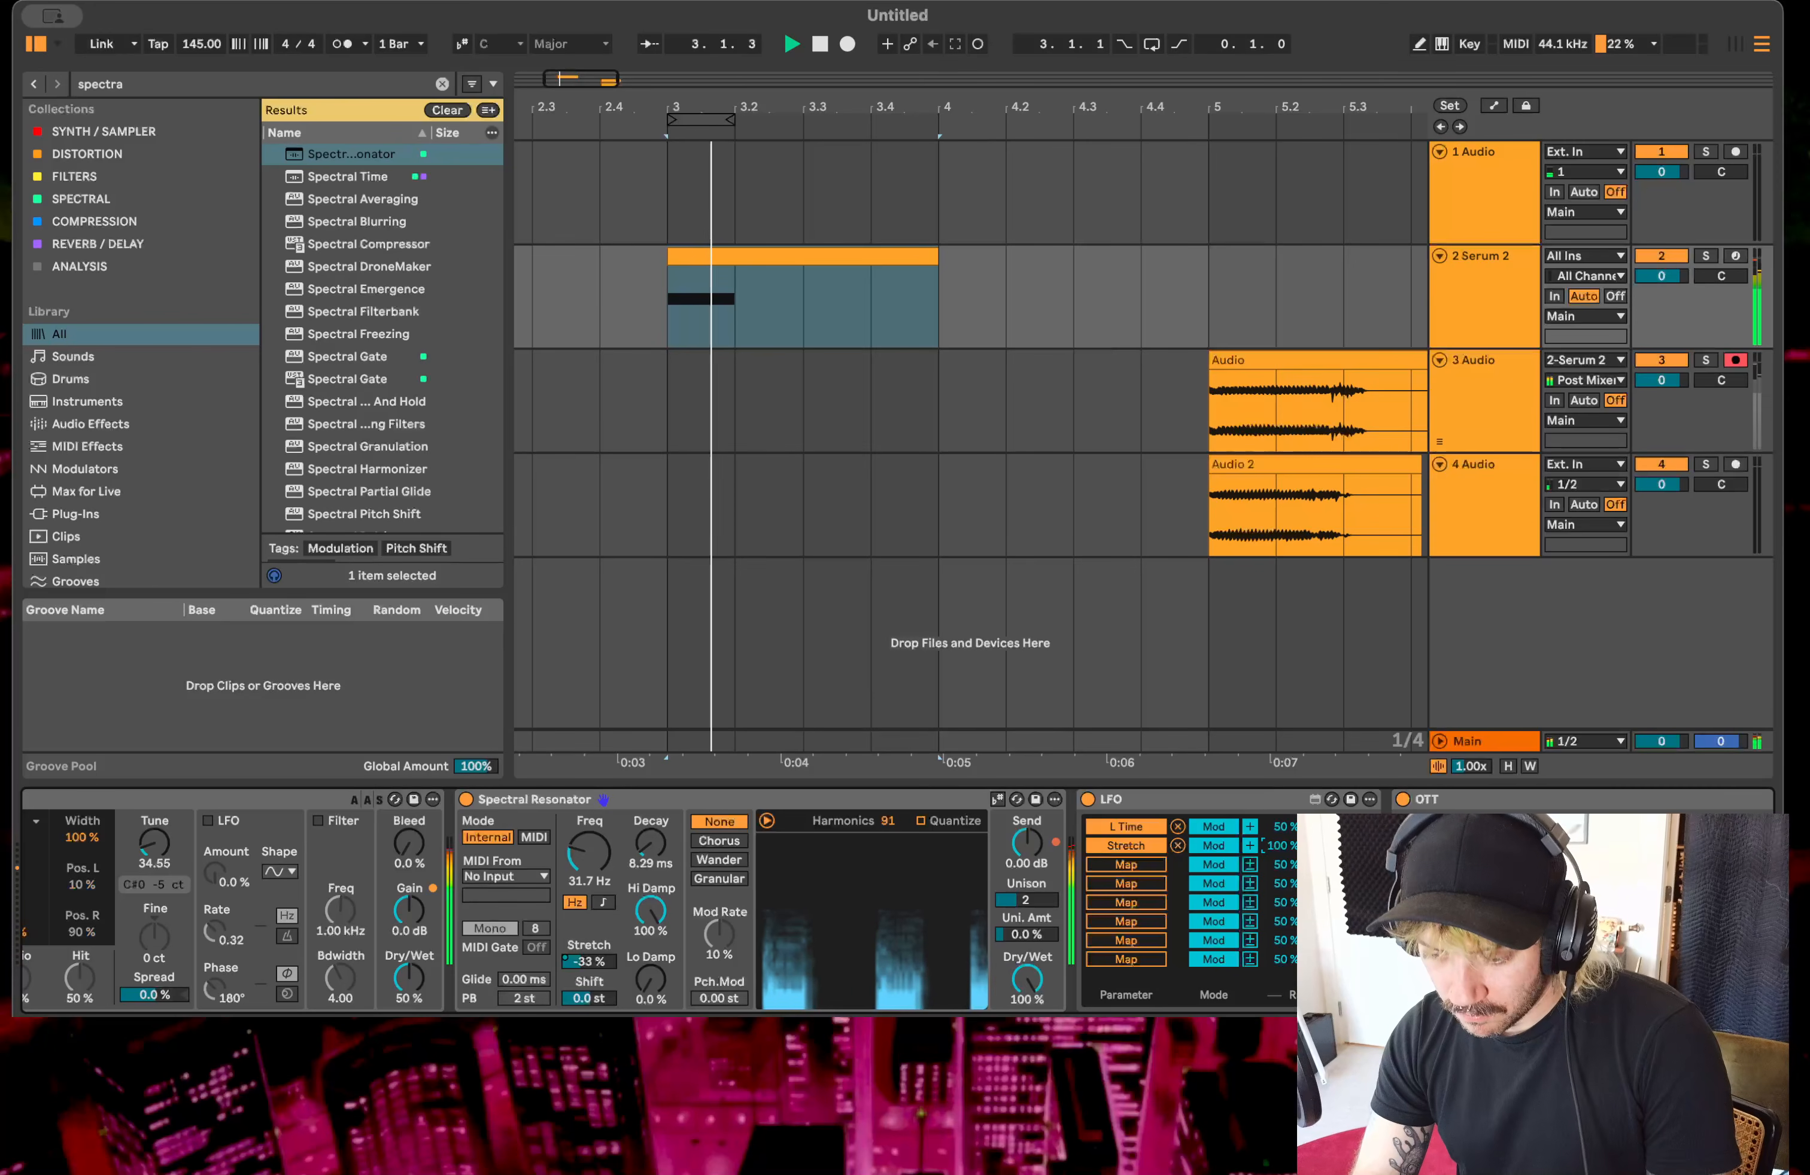
pyautogui.doubleClick(1133, 801)
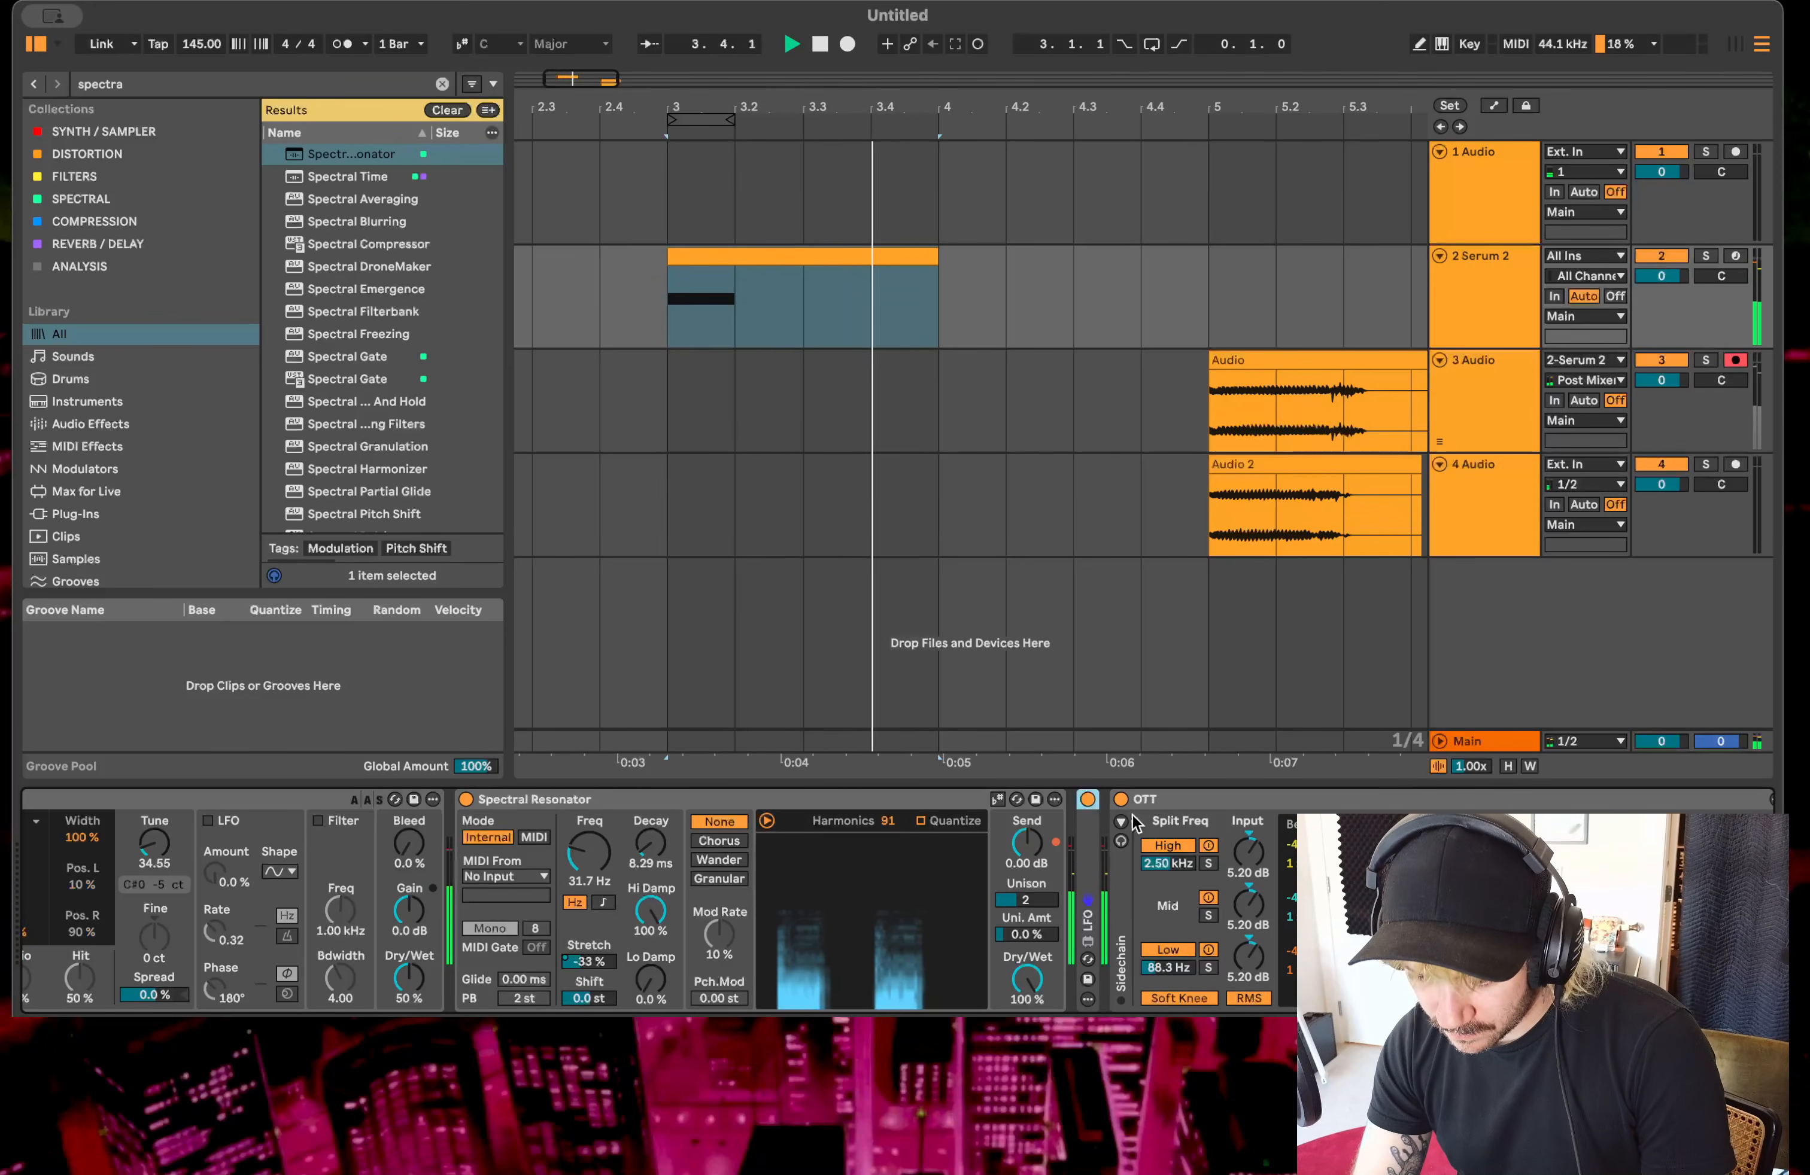
pyautogui.doubleClick(1090, 862)
pyautogui.click(1368, 826)
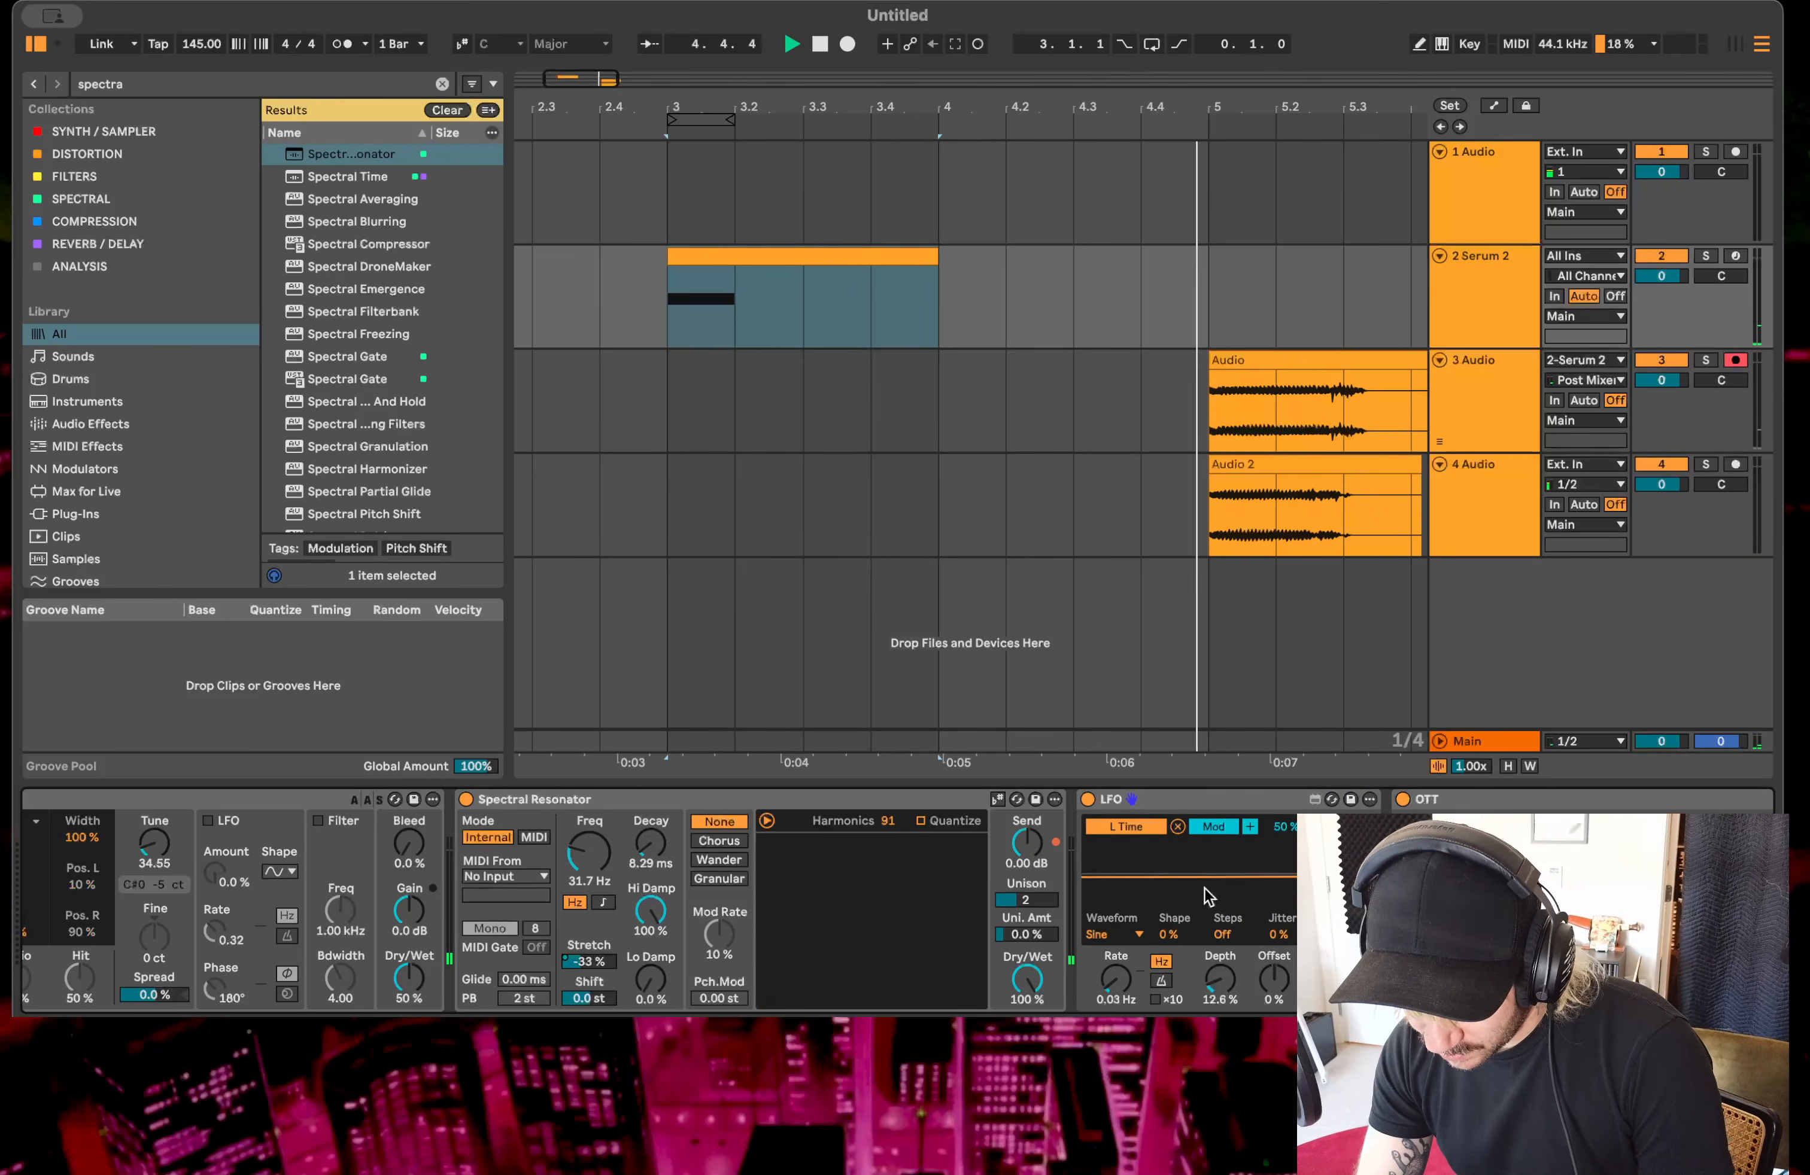
# - Set the LFO's rate to 1.09 Hz and depth to 44.9% while repeatedly auditioning the Serum 2 clip
pyautogui.moveTo(1115, 979); pyautogui.dragTo(1115, 932)
pyautogui.press('space')
pyautogui.press('space')
pyautogui.press('space')
pyautogui.press('space')
pyautogui.press('space')
pyautogui.press('space')
pyautogui.press('space')
pyautogui.moveTo(1220, 979); pyautogui.dragTo(1220, 932)
pyautogui.press('space')
pyautogui.press('space')
pyautogui.press('space')
pyautogui.press('space')
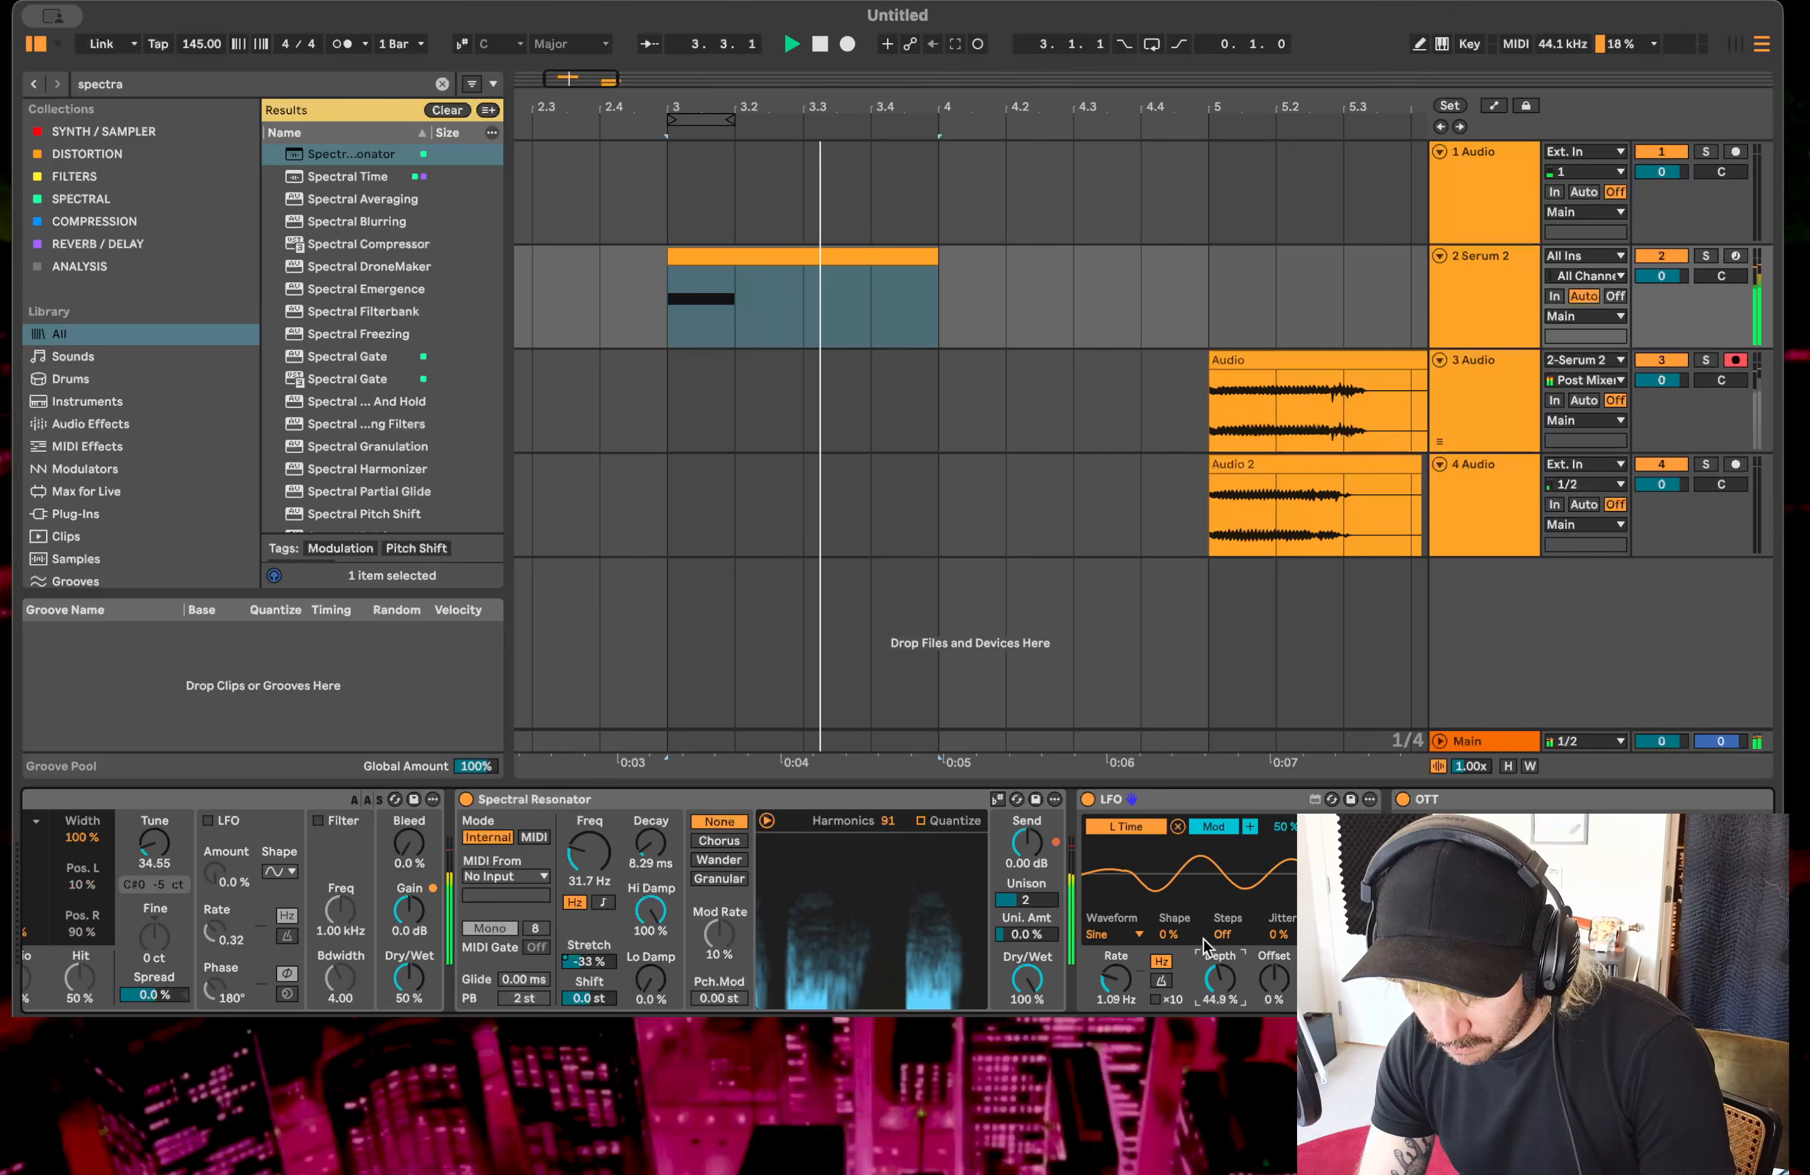
pyautogui.press('space')
pyautogui.press('space')
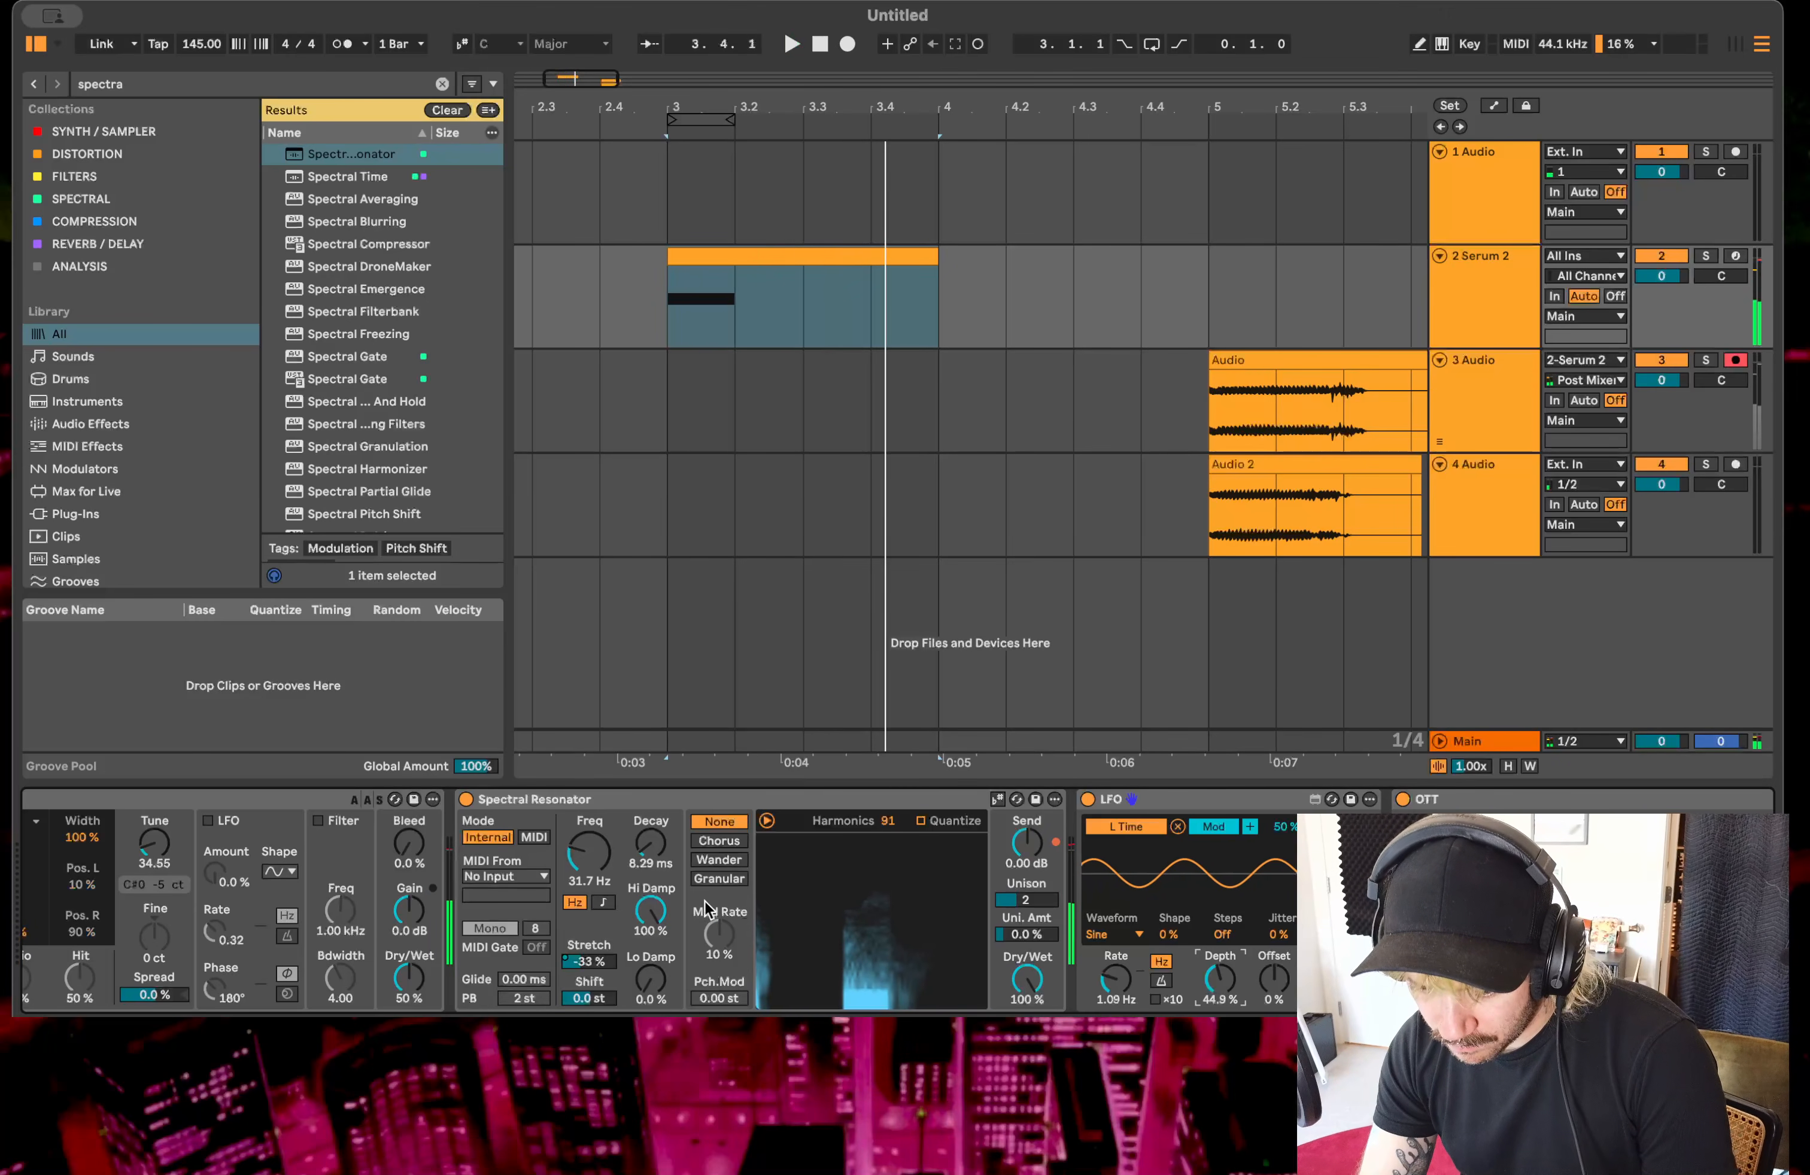
# - Audition the clip while setting the Spectral Resonator's Stretch to -1.6% and frequency to 36.1 Hz
pyautogui.moveTo(595, 963); pyautogui.dragTo(595, 939)
pyautogui.press('space')
pyautogui.press('space')
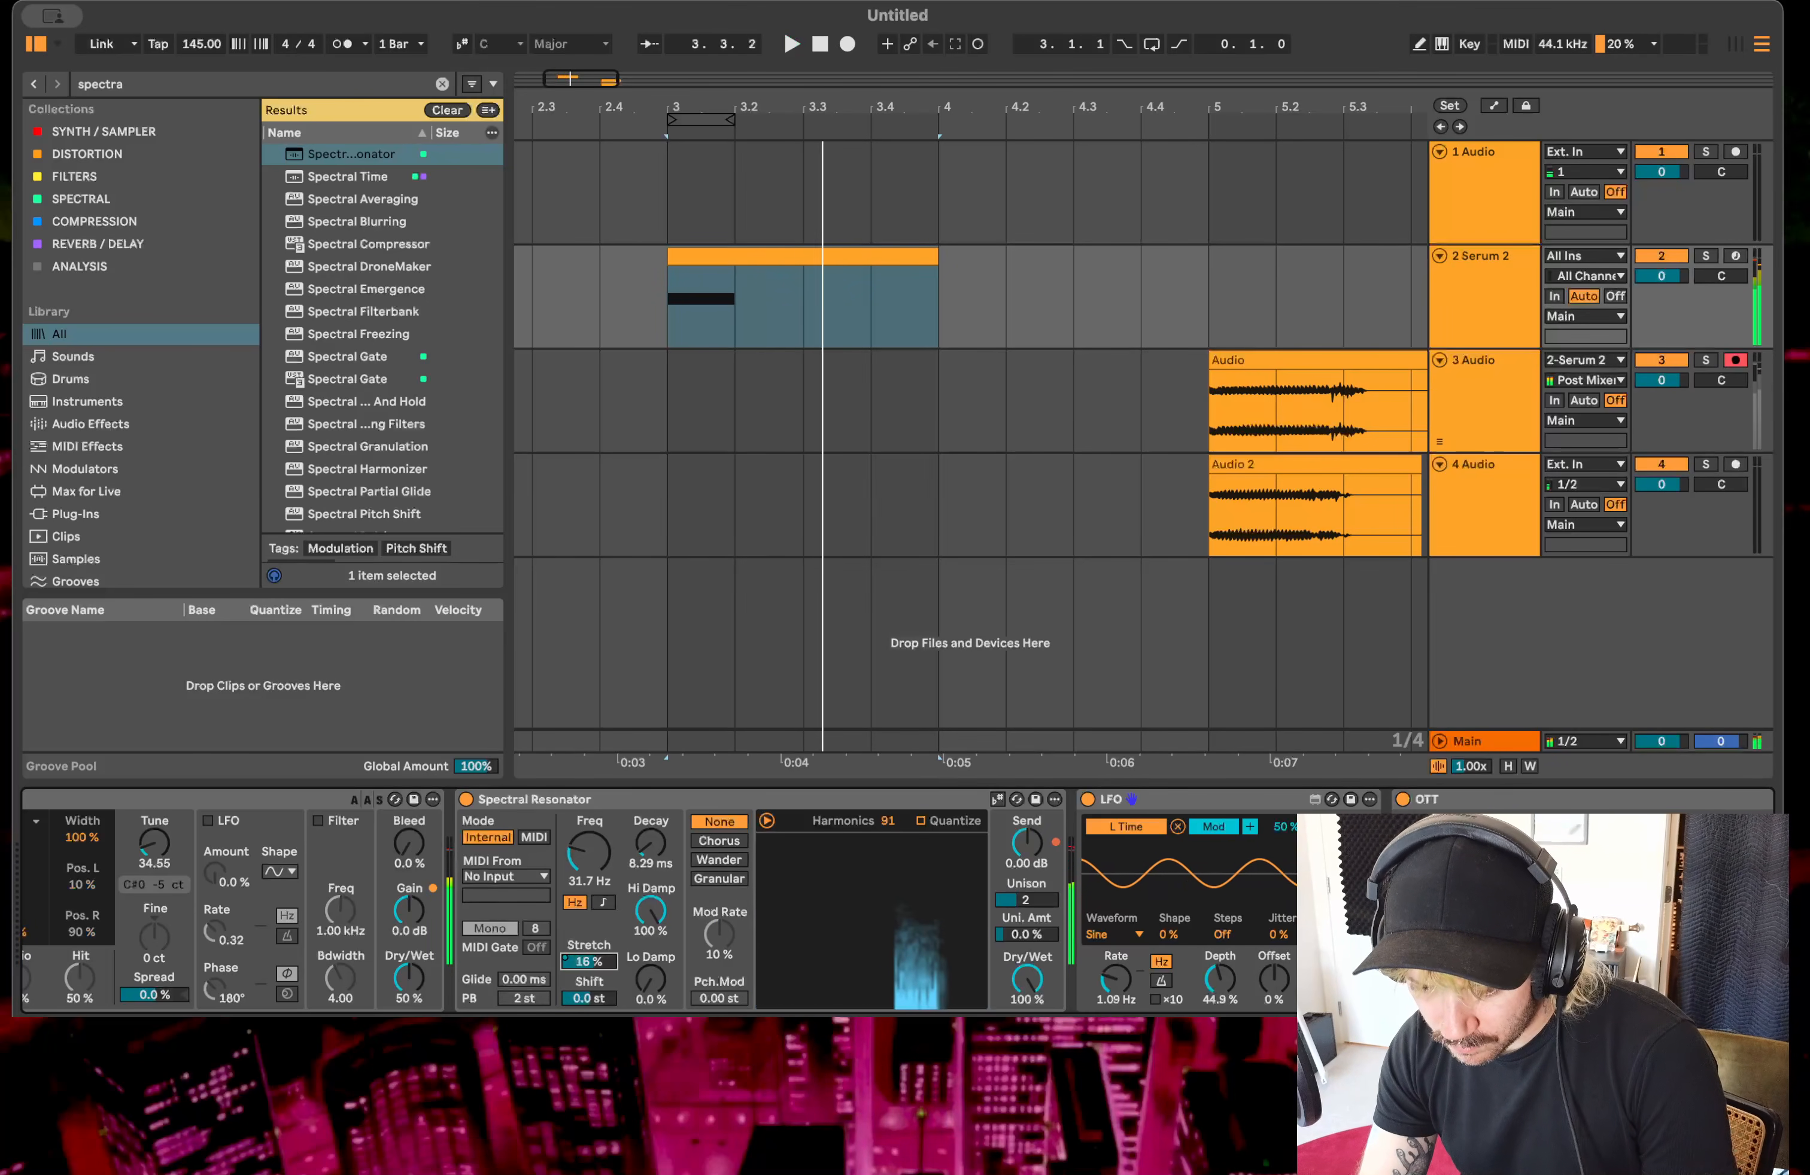
pyautogui.press('space')
pyautogui.press('space')
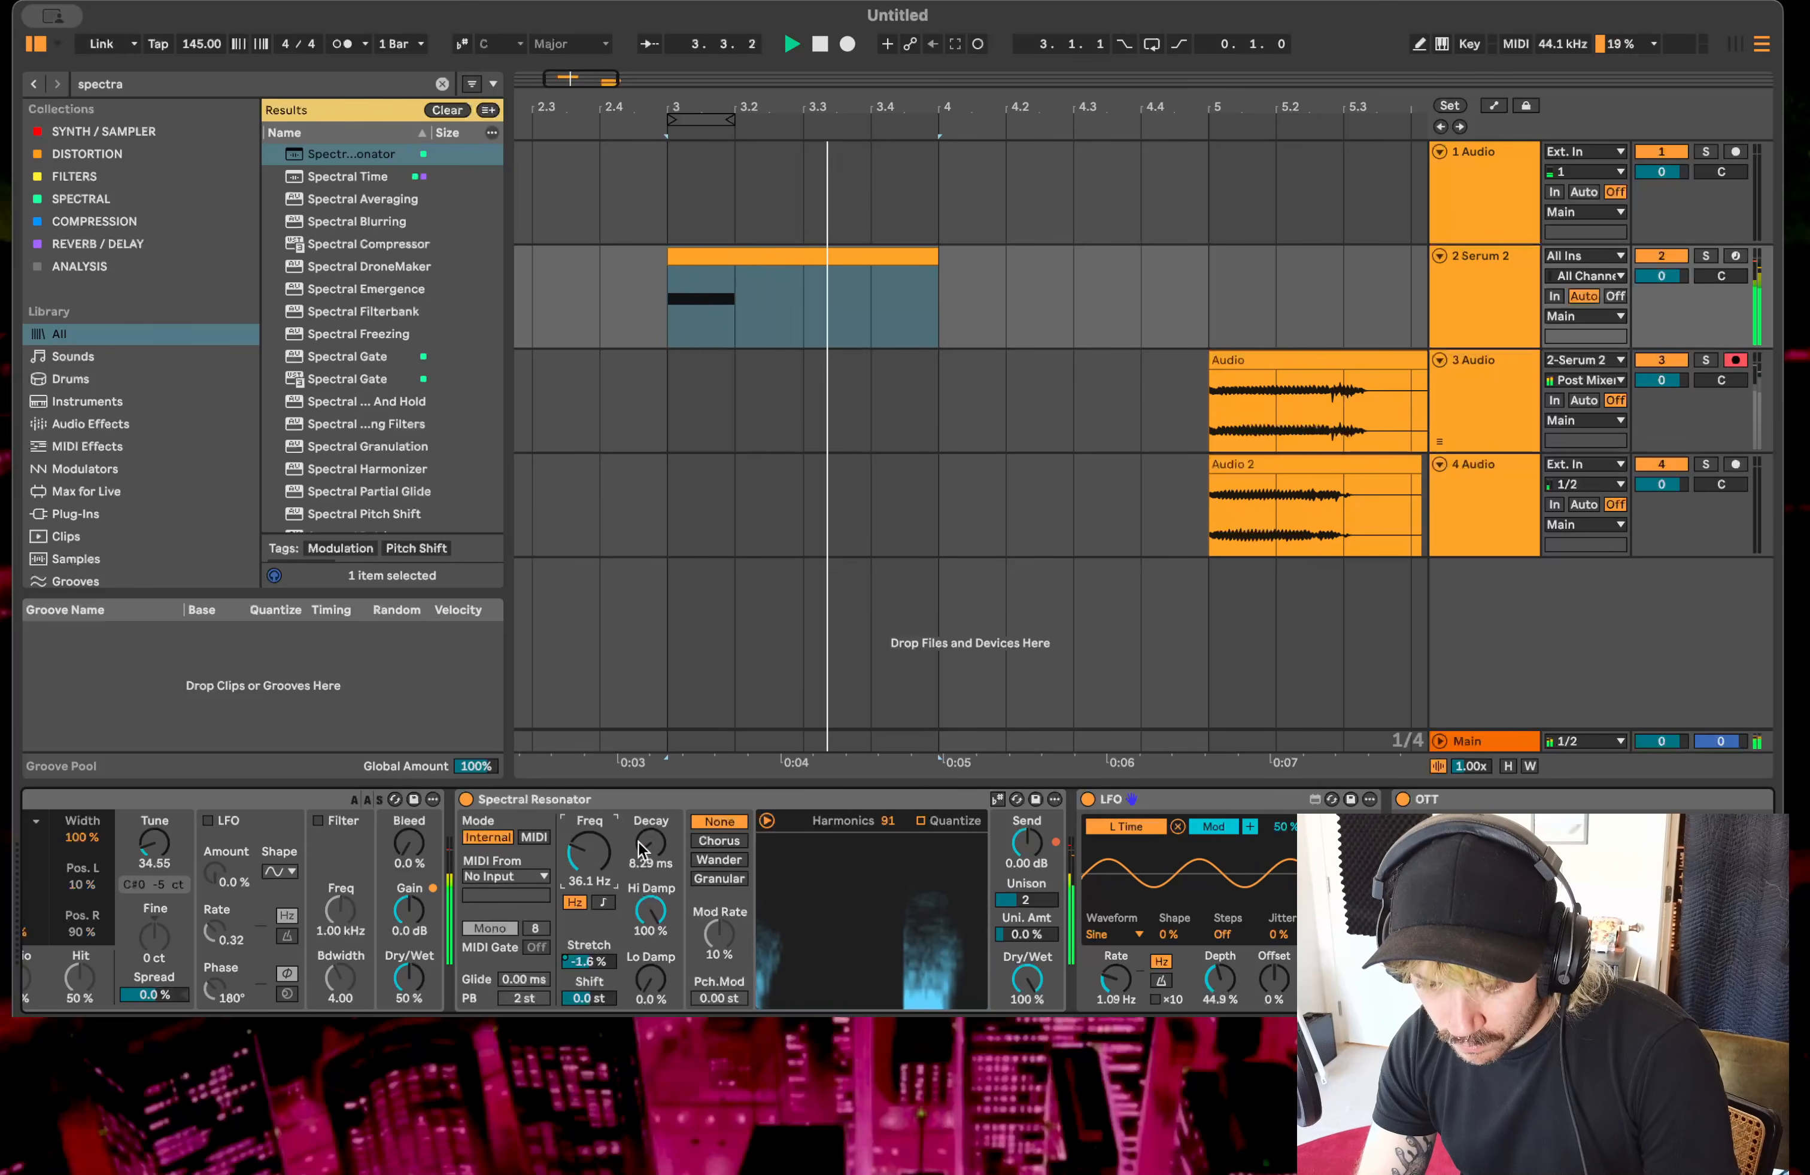
# - Set the Spectral Resonator to 256 harmonics and its modulation mode to Chorus
pyautogui.moveTo(889, 824); pyautogui.dragTo(890, 733)
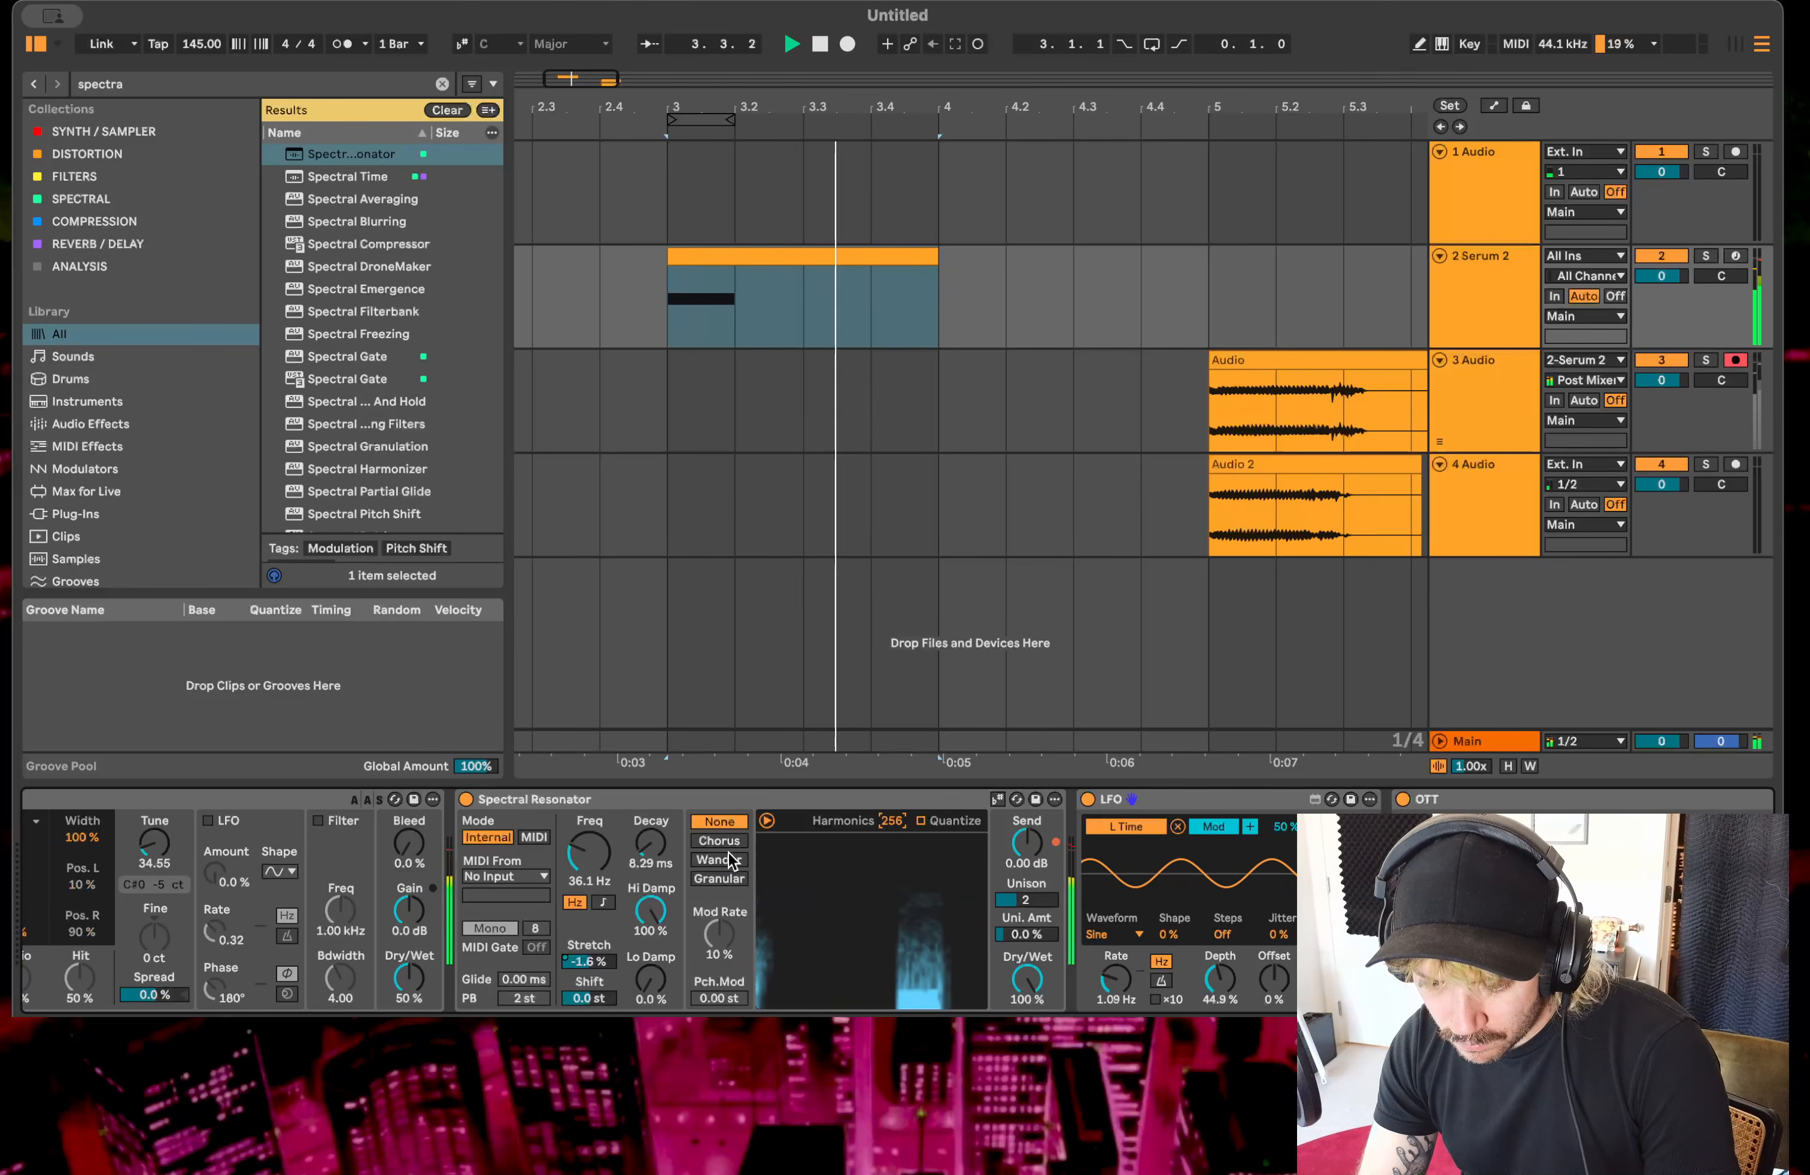
pyautogui.click(721, 860)
pyautogui.click(719, 840)
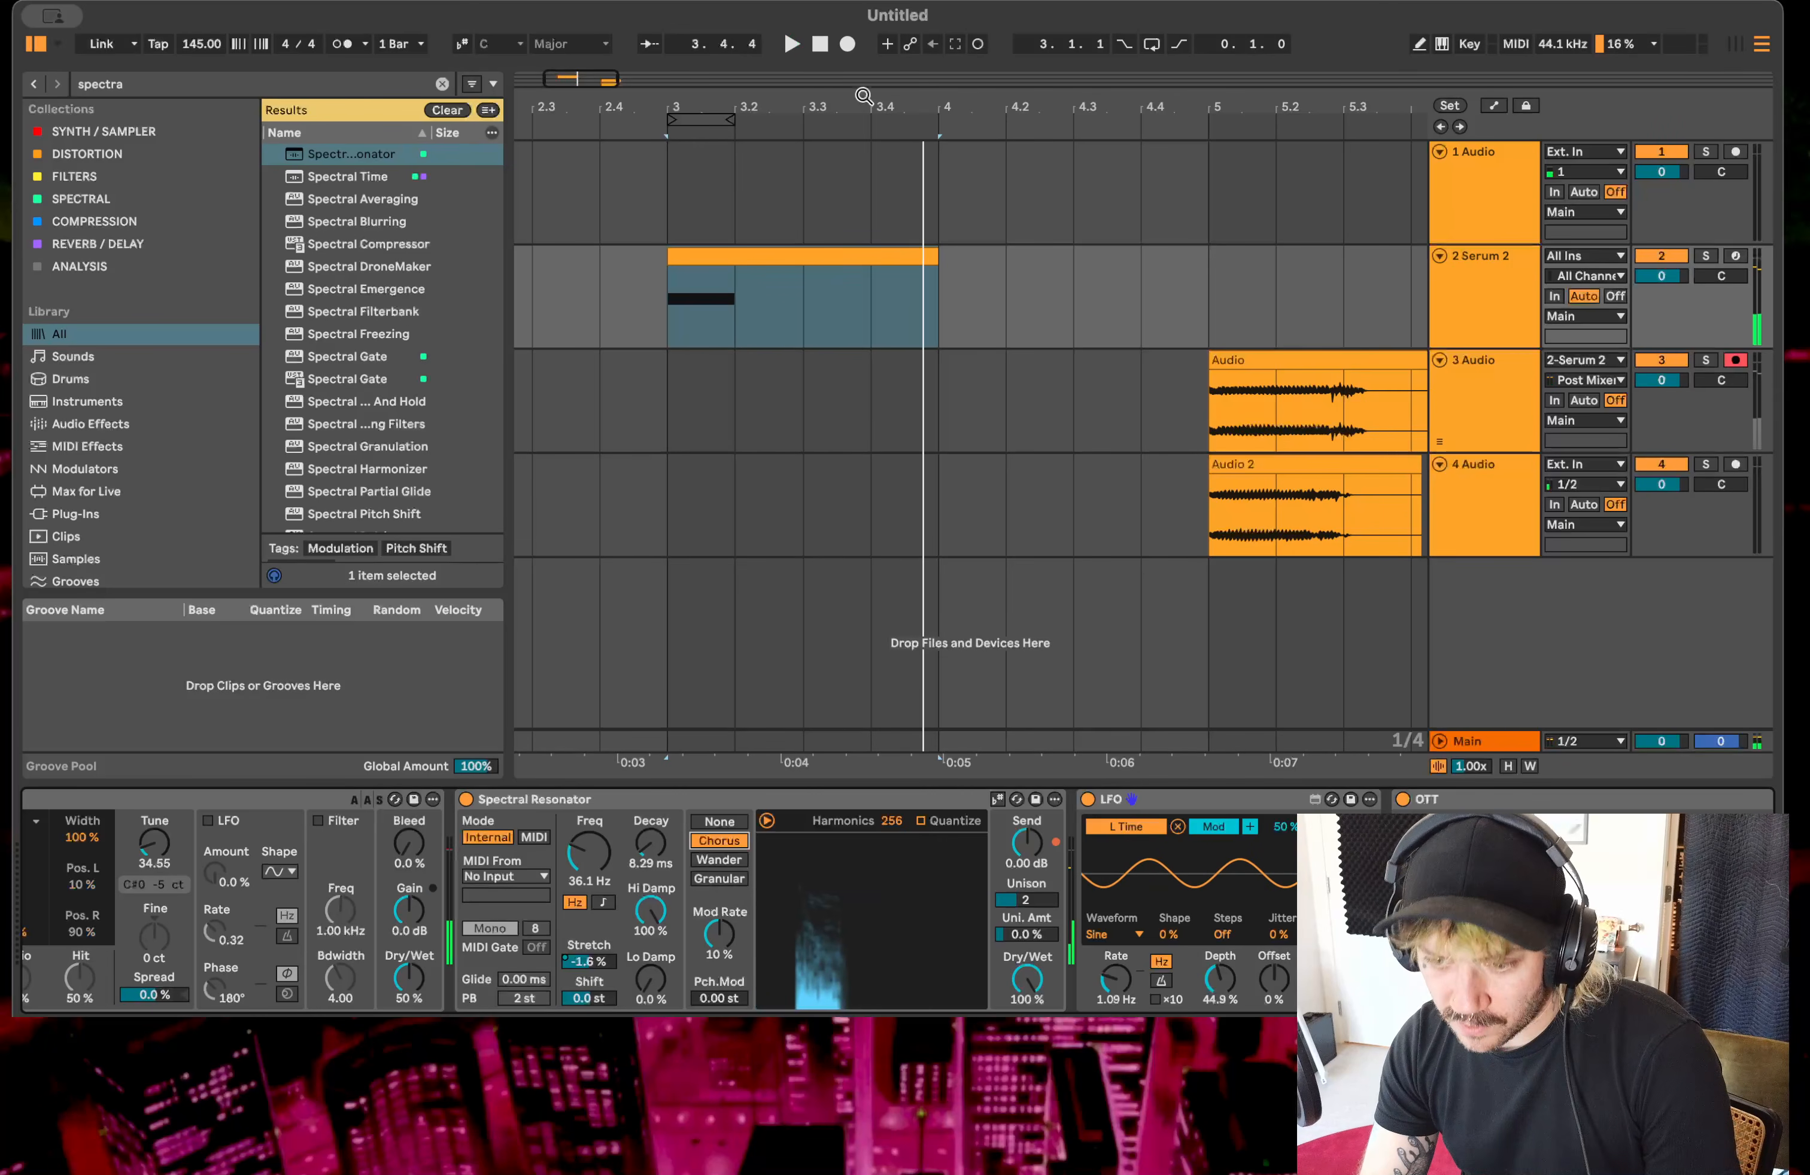
# - Record a third take of the processed bass and move that recording to bar 5 on a new audio track
pyautogui.click(847, 45)
pyautogui.click(791, 45)
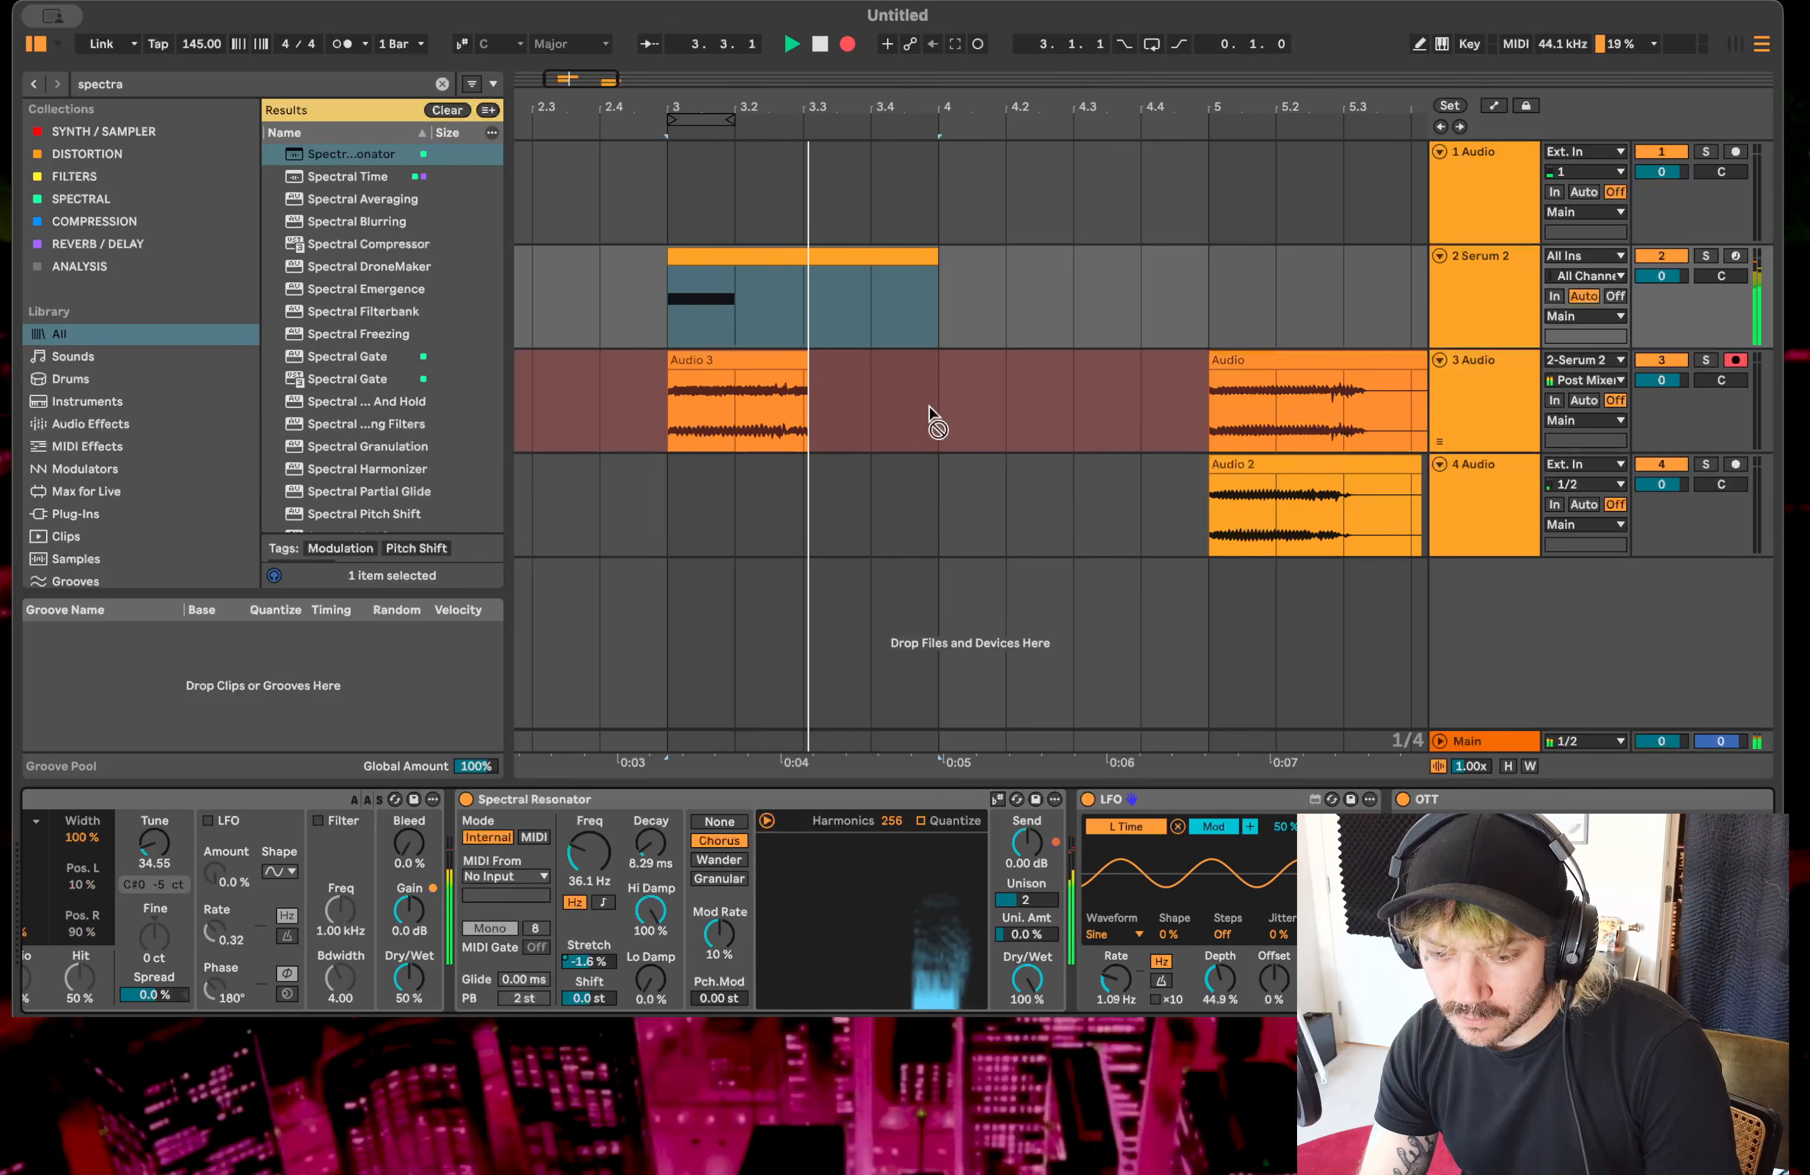
pyautogui.press('space')
pyautogui.moveTo(844, 382); pyautogui.dragTo(1269, 655)
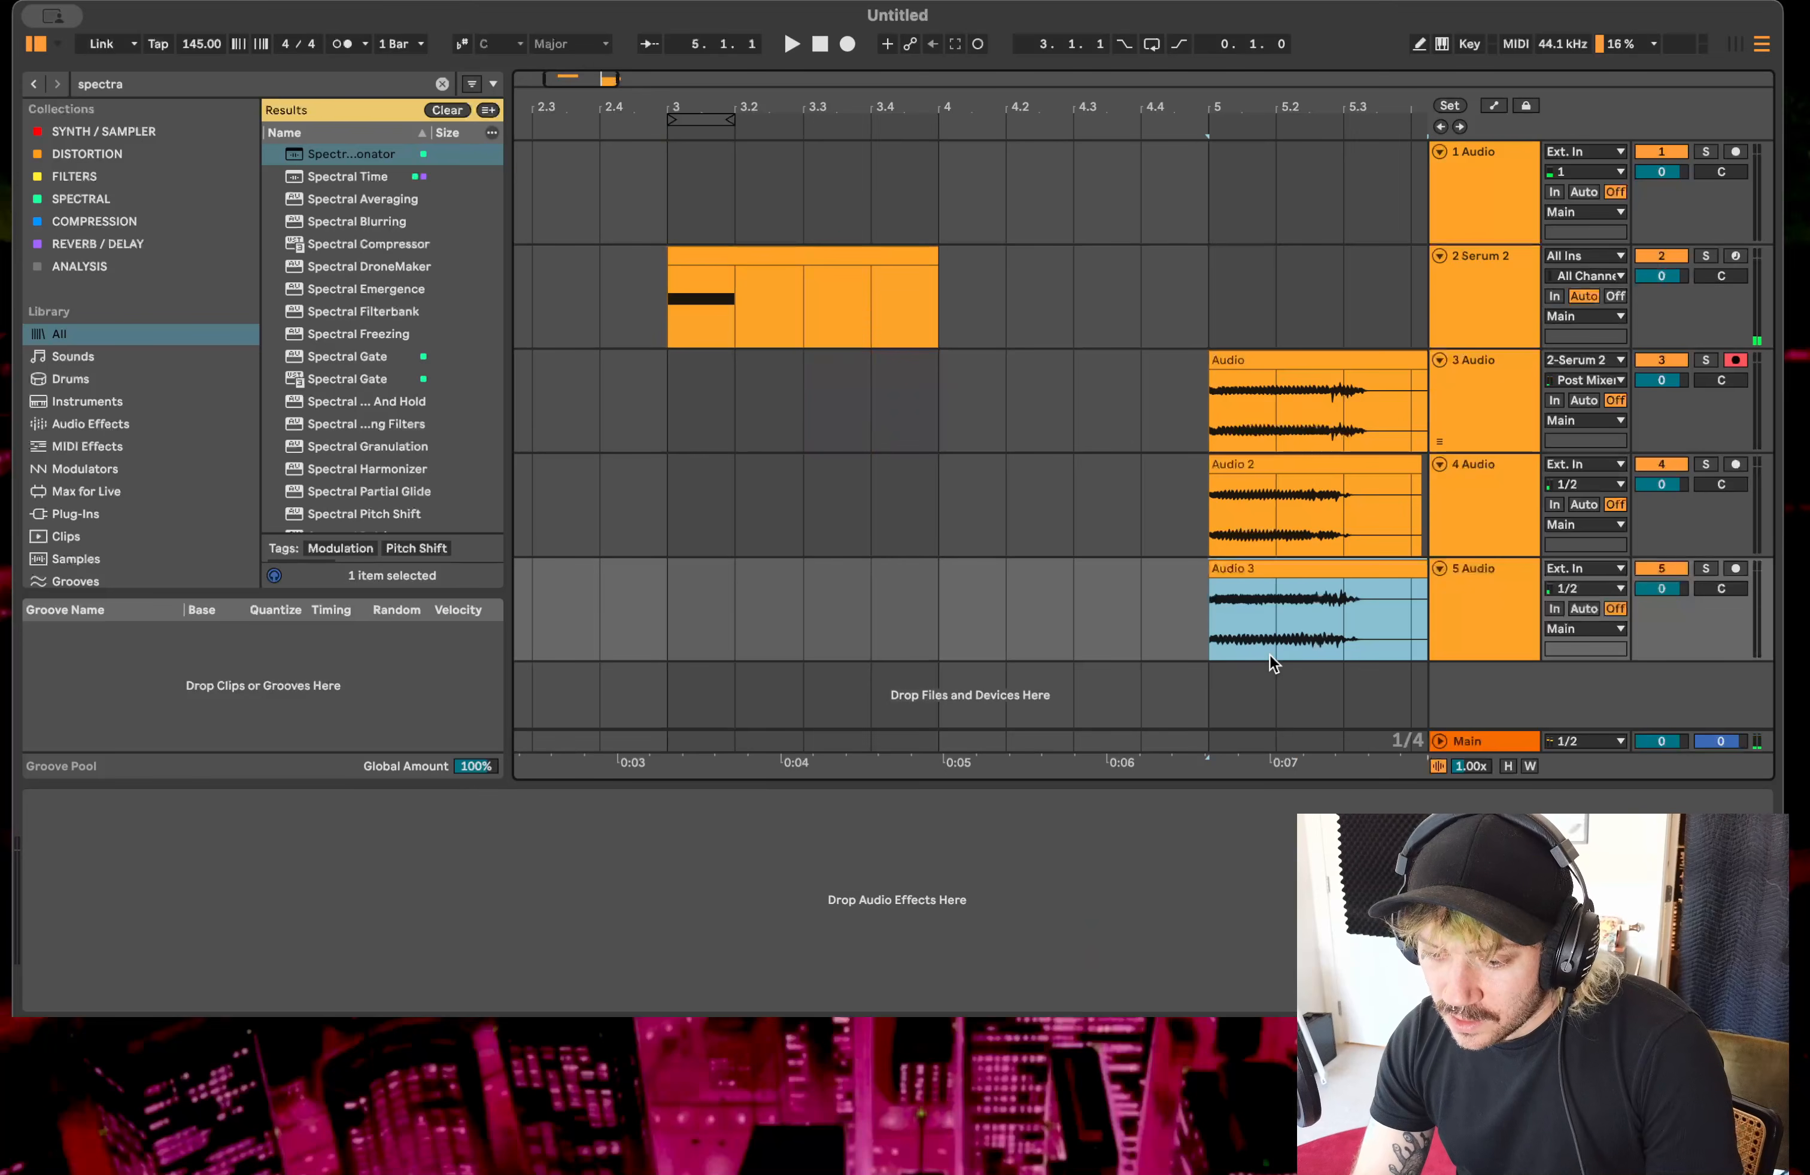
# - Open Serum 2, switch oscillator A's wavetable to Solid Phase 1 [SL], and solo the Serum 2 track for auditioning
pyautogui.click(1496, 281)
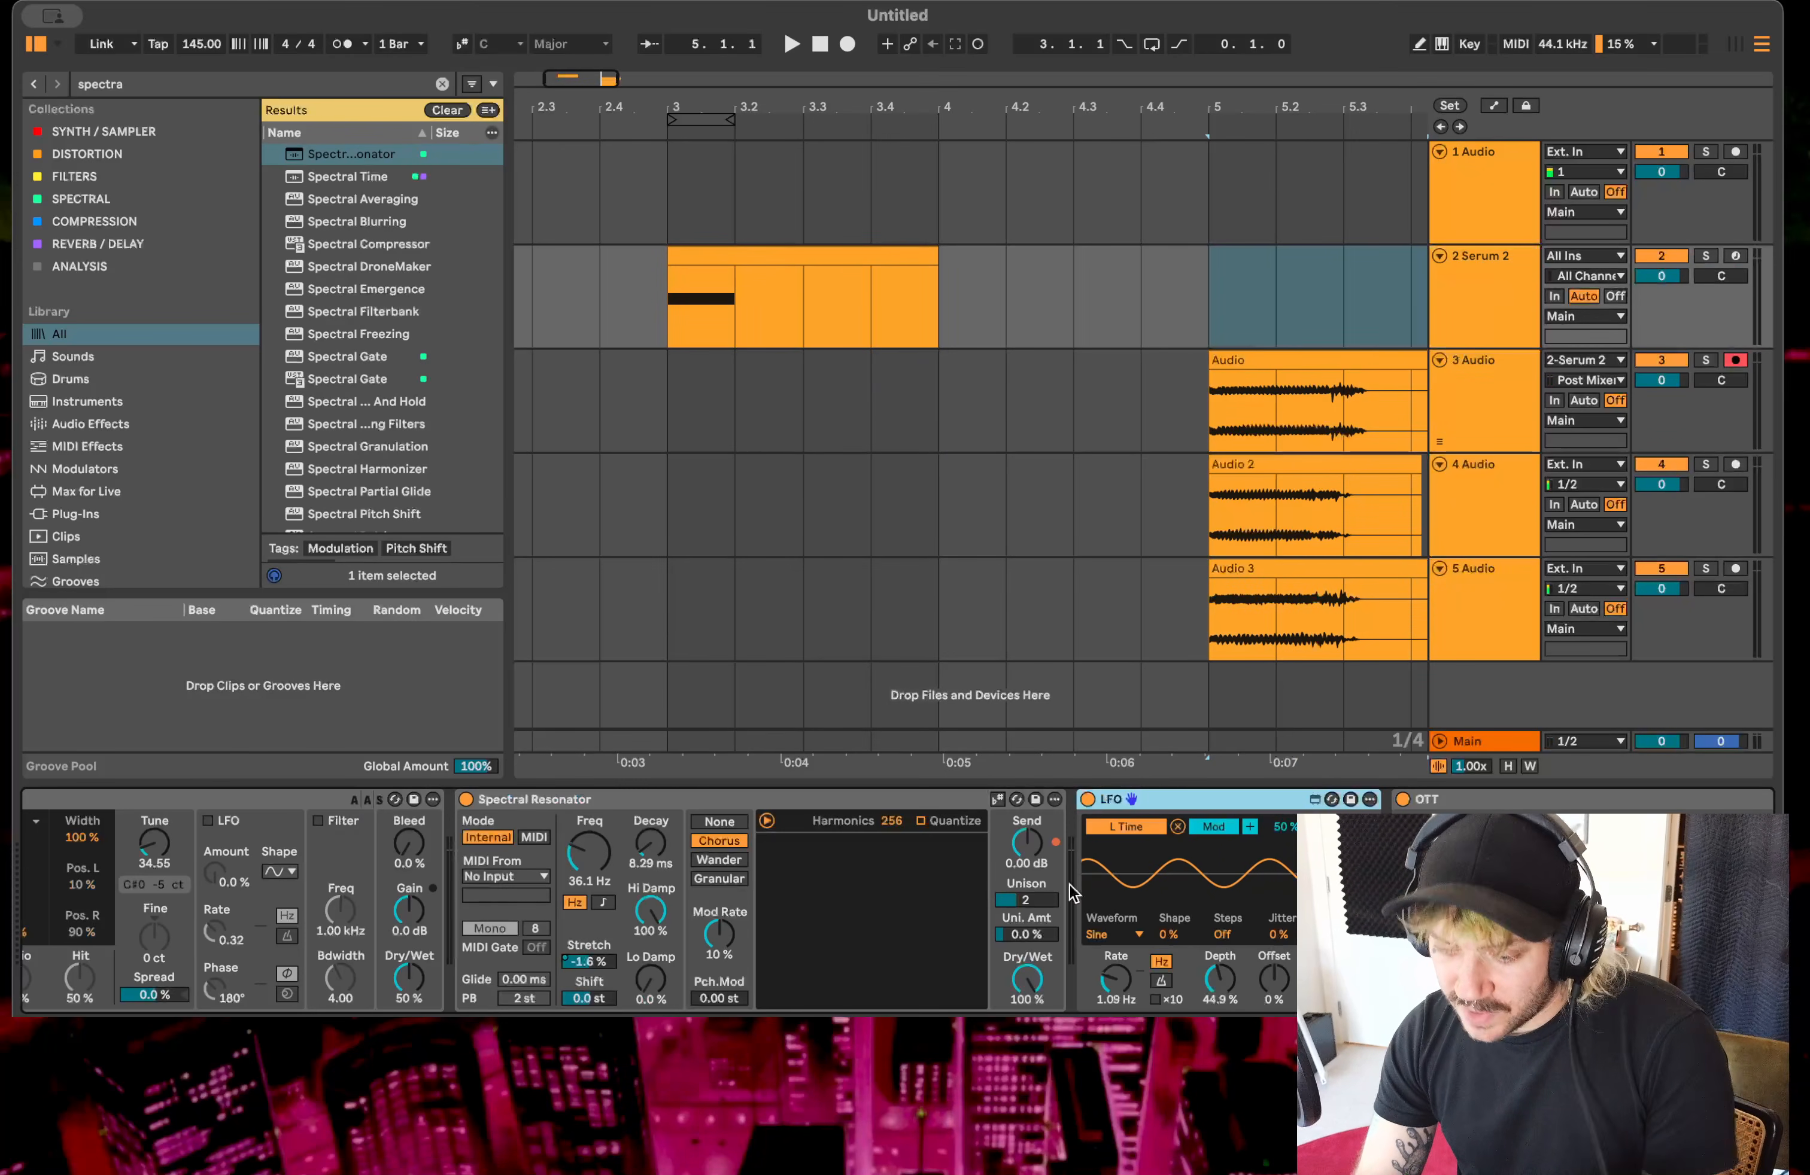
pyautogui.hscroll(-10, 1180, 850)
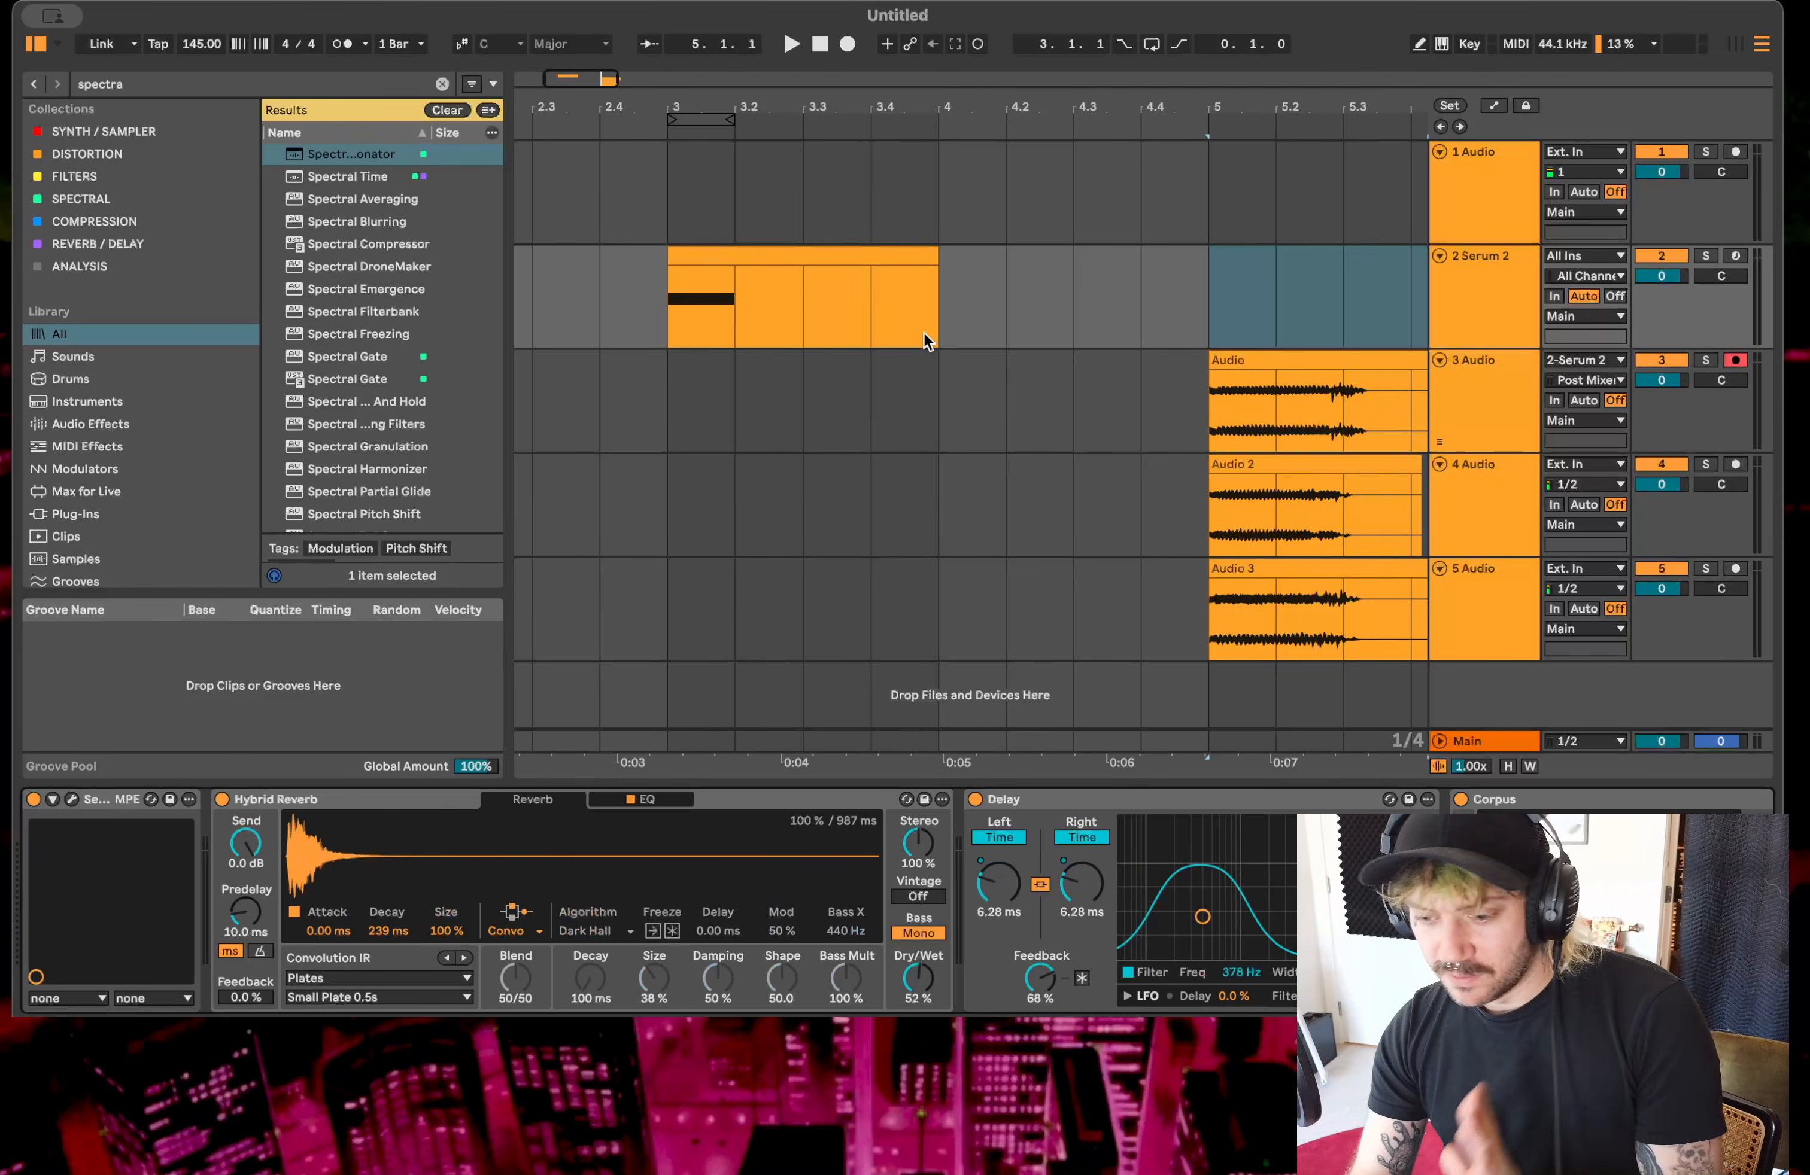
pyautogui.click(72, 800)
pyautogui.click(300, 126)
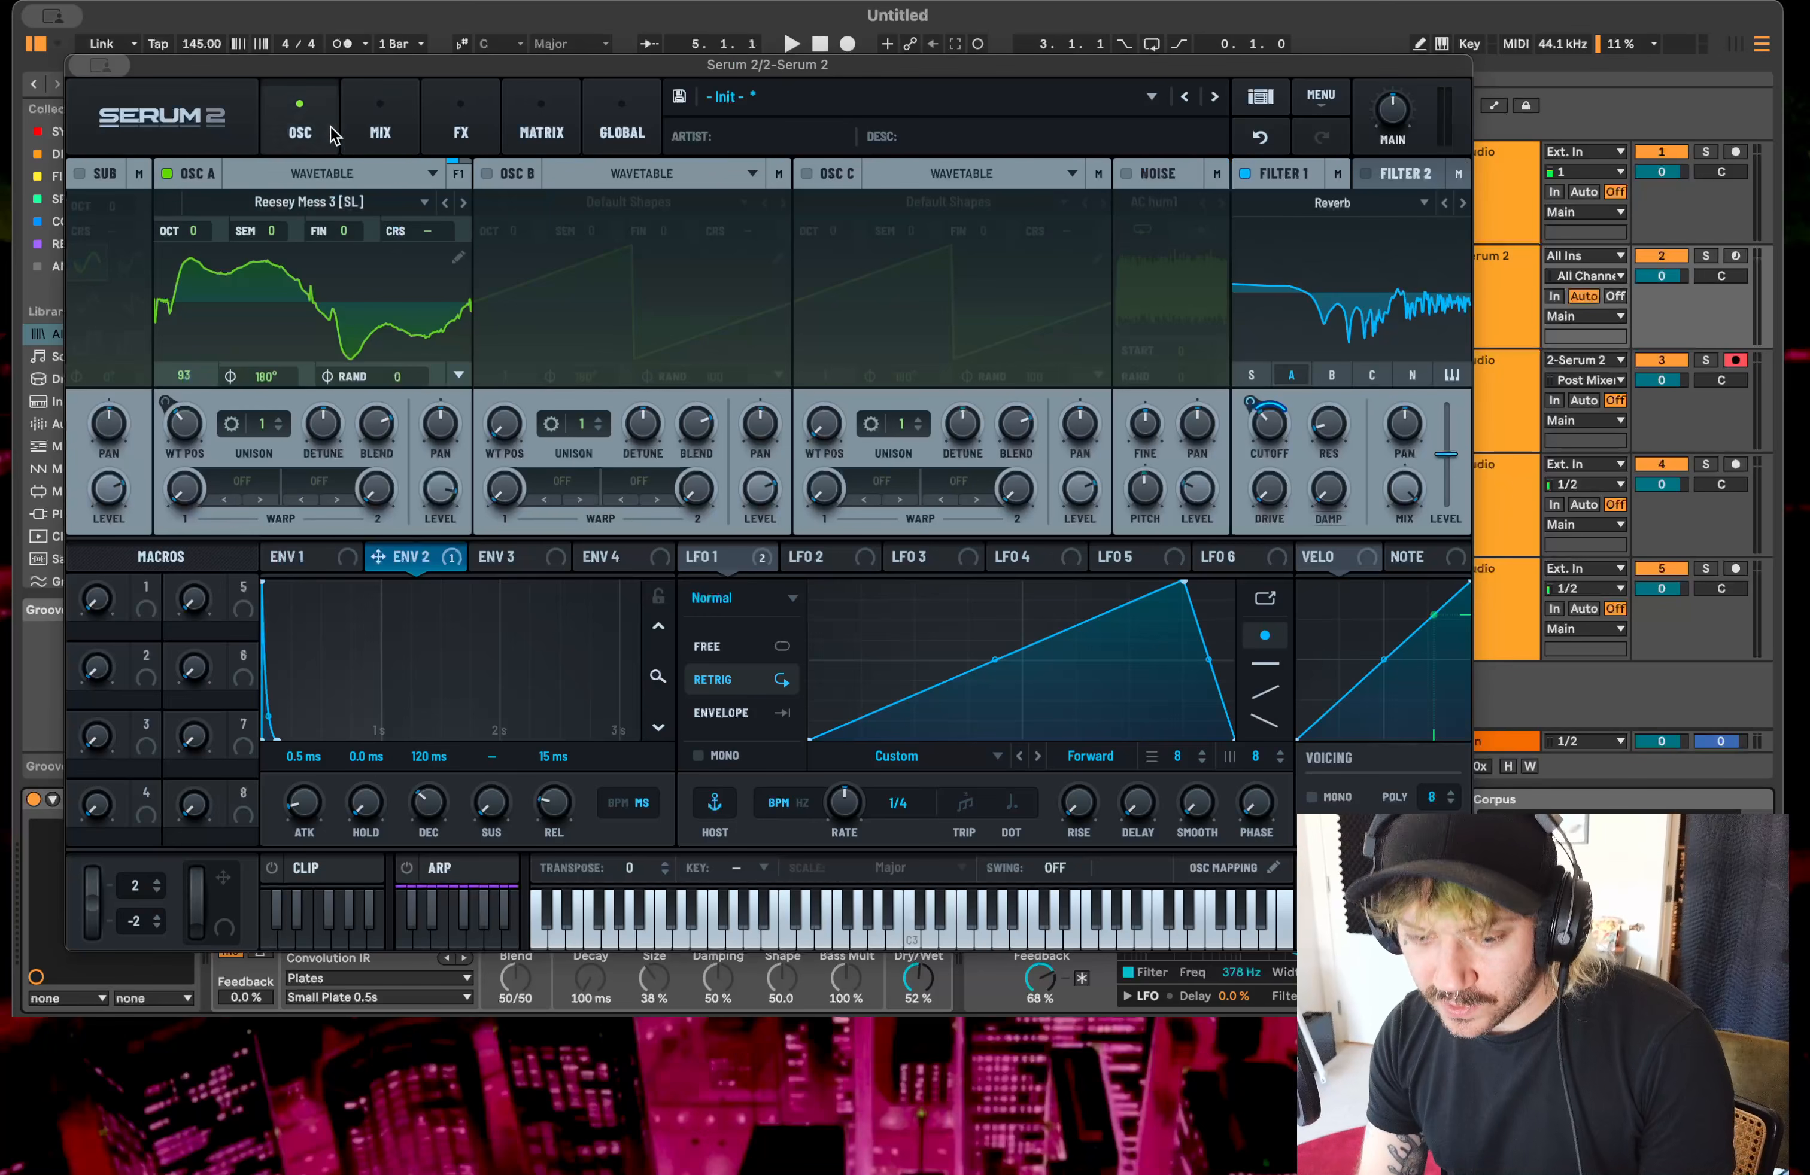
pyautogui.press('space')
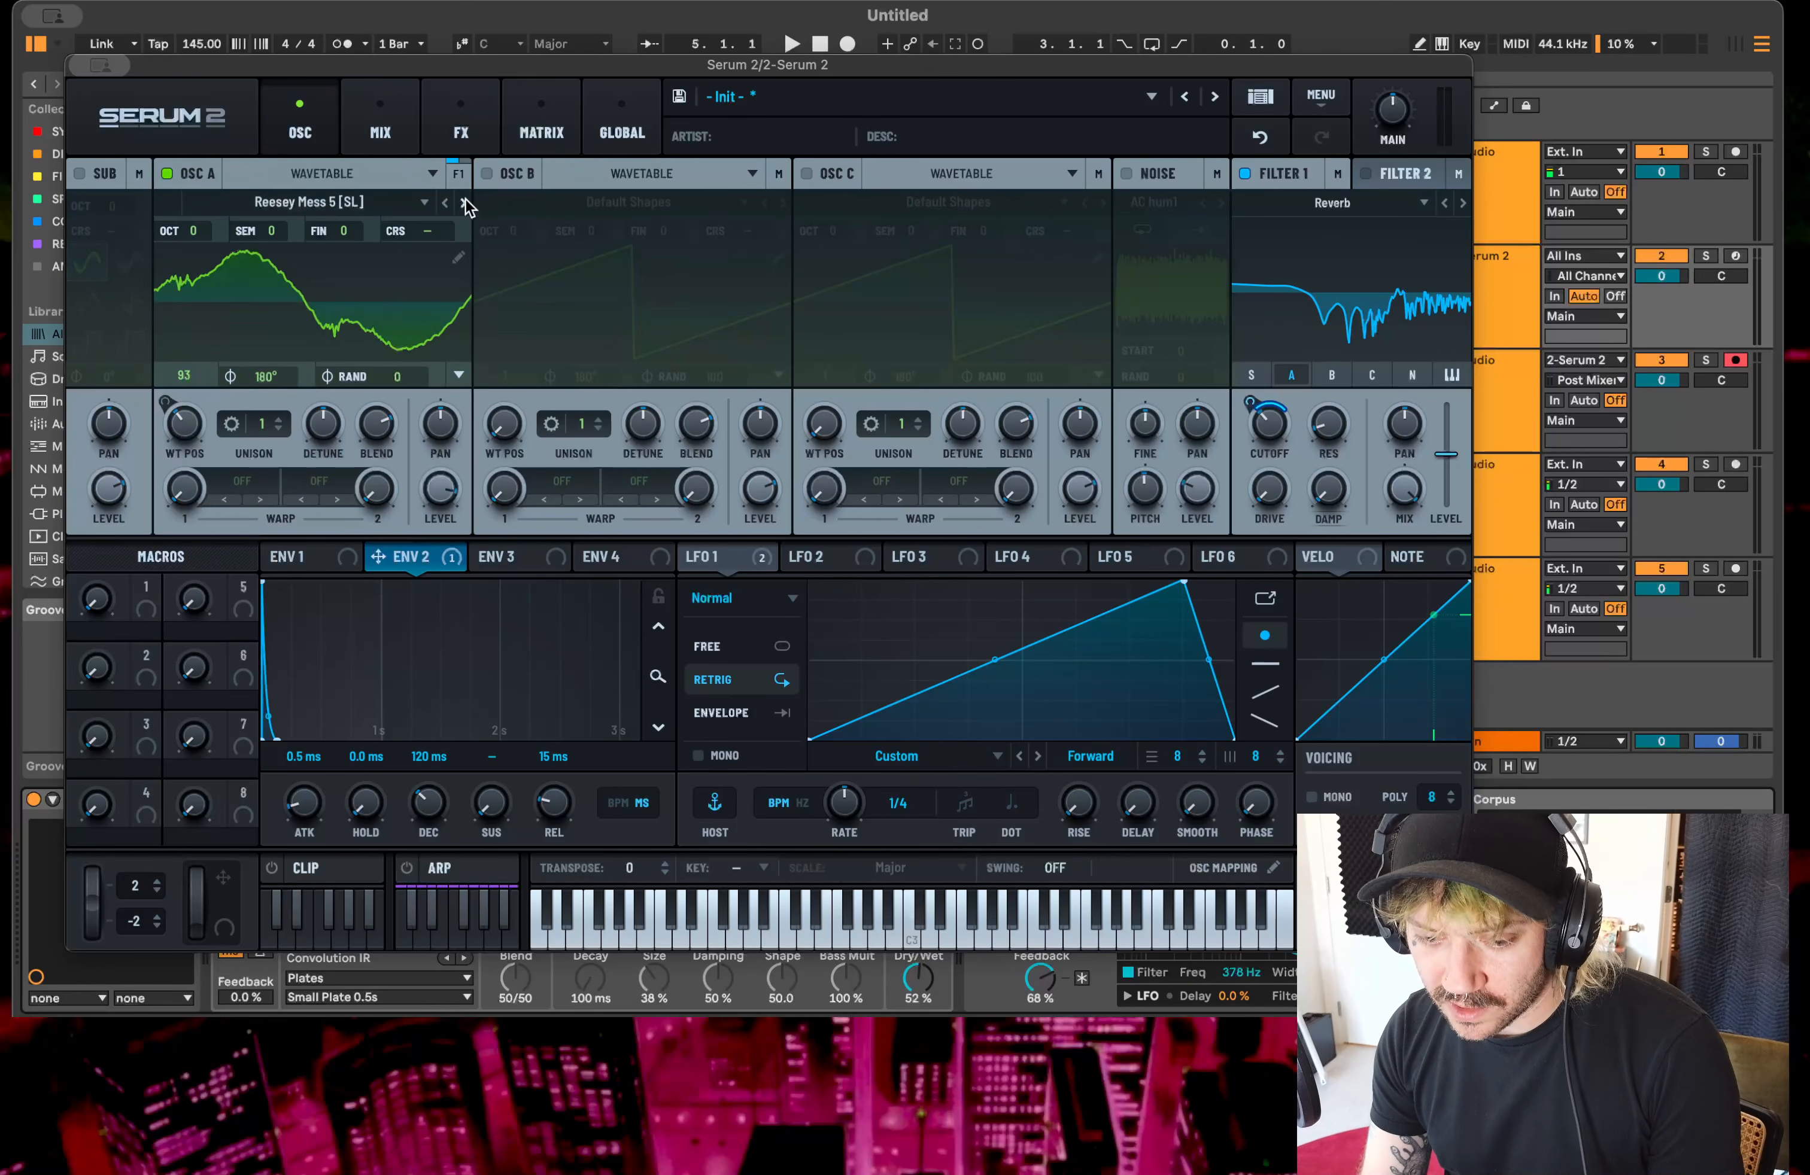
pyautogui.click(465, 202)
pyautogui.click(1707, 257)
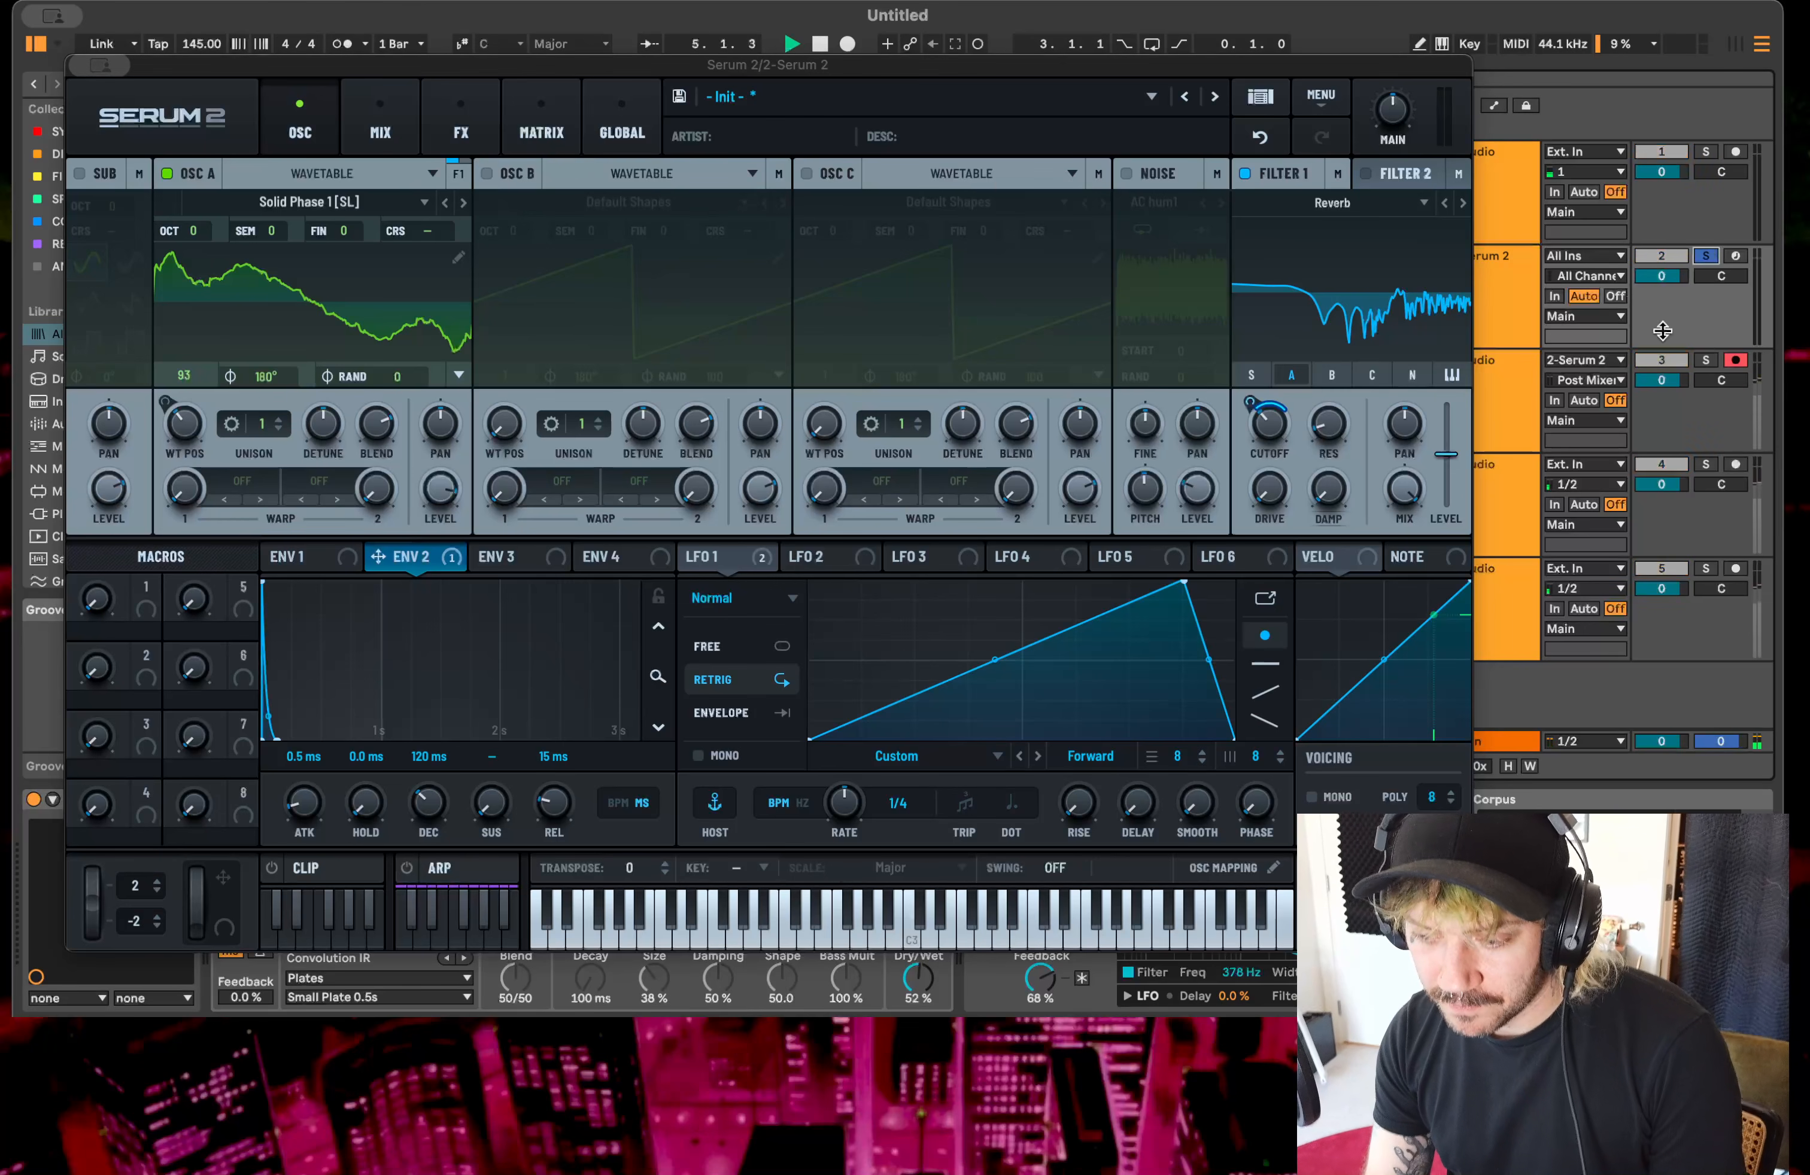
pyautogui.moveTo(736, 72); pyautogui.dragTo(774, 8)
pyautogui.press('space')
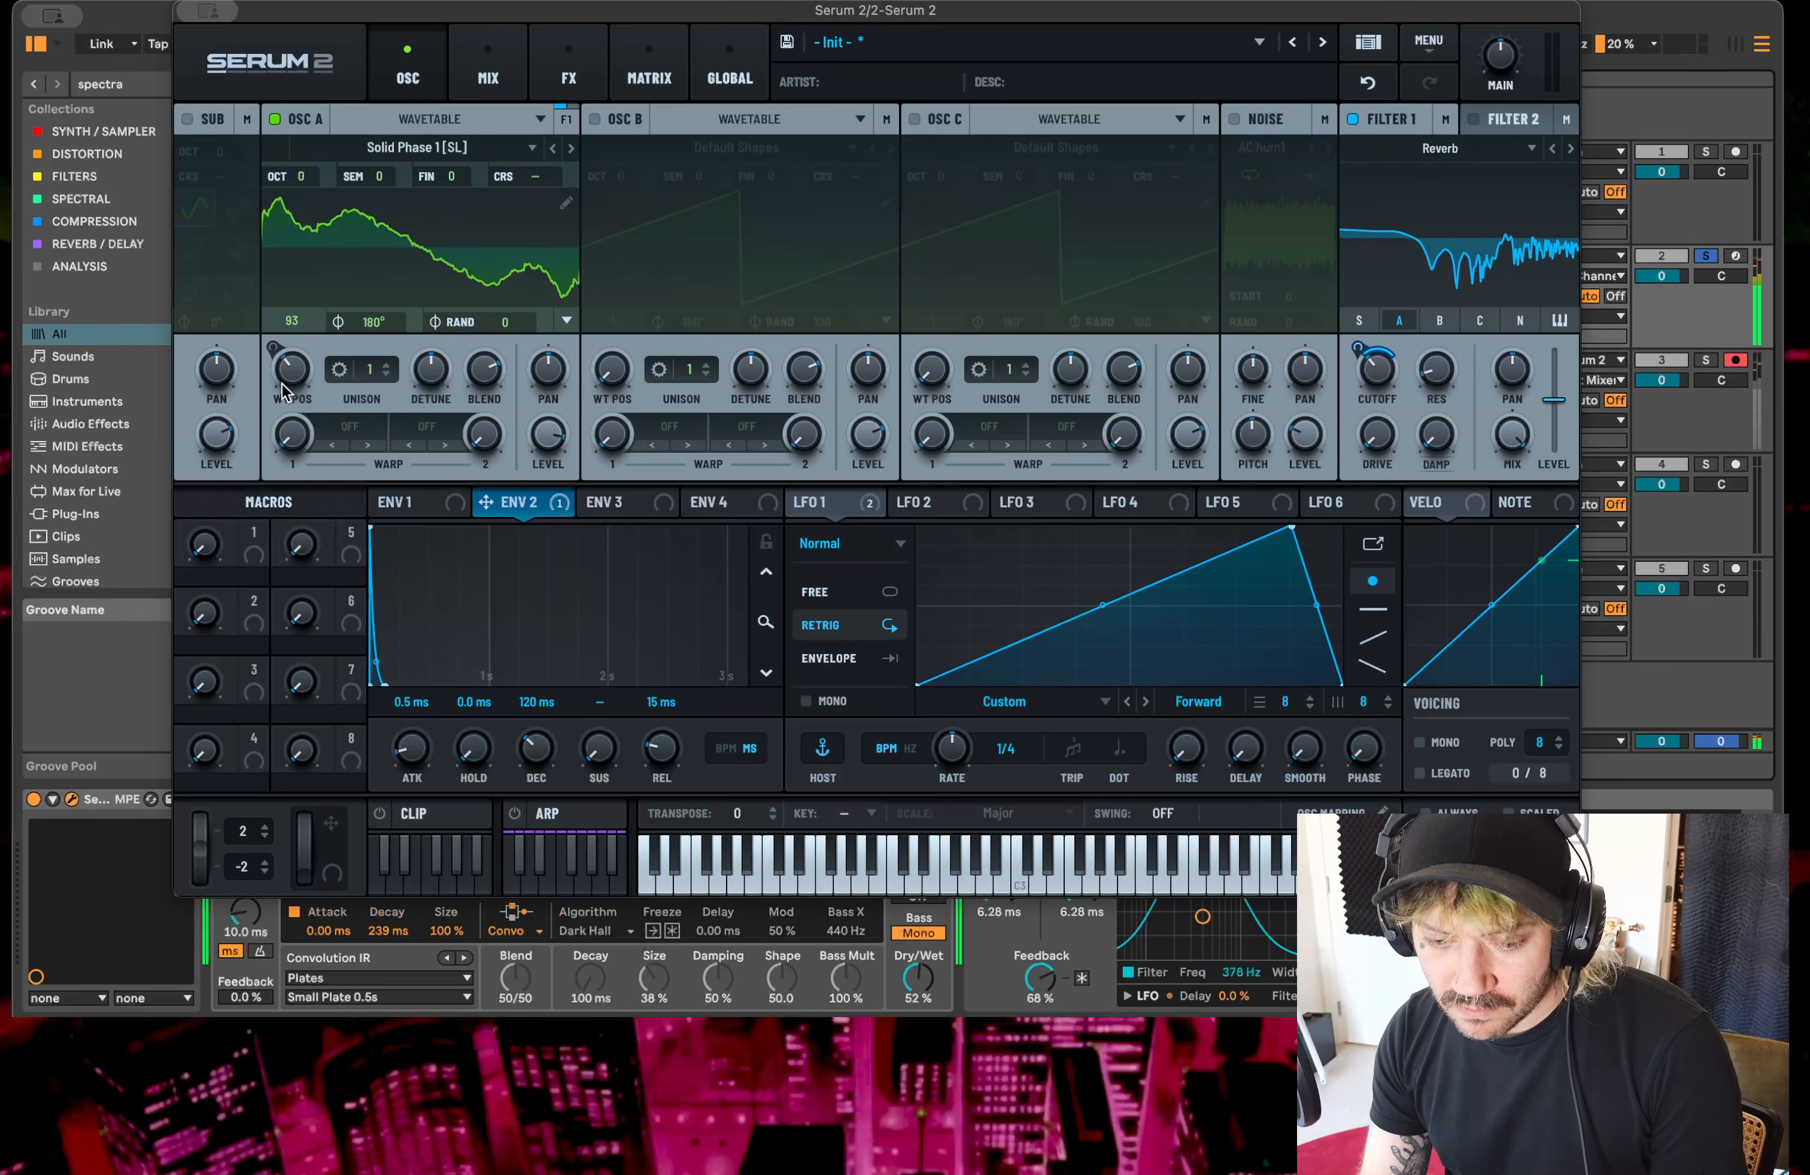
# - Load the DudaChoir vowel wavetable into oscillator A and set its wavetable position to 67
pyautogui.moveTo(286, 372); pyautogui.dragTo(265, 250)
pyautogui.click(571, 148)
pyautogui.click(571, 148)
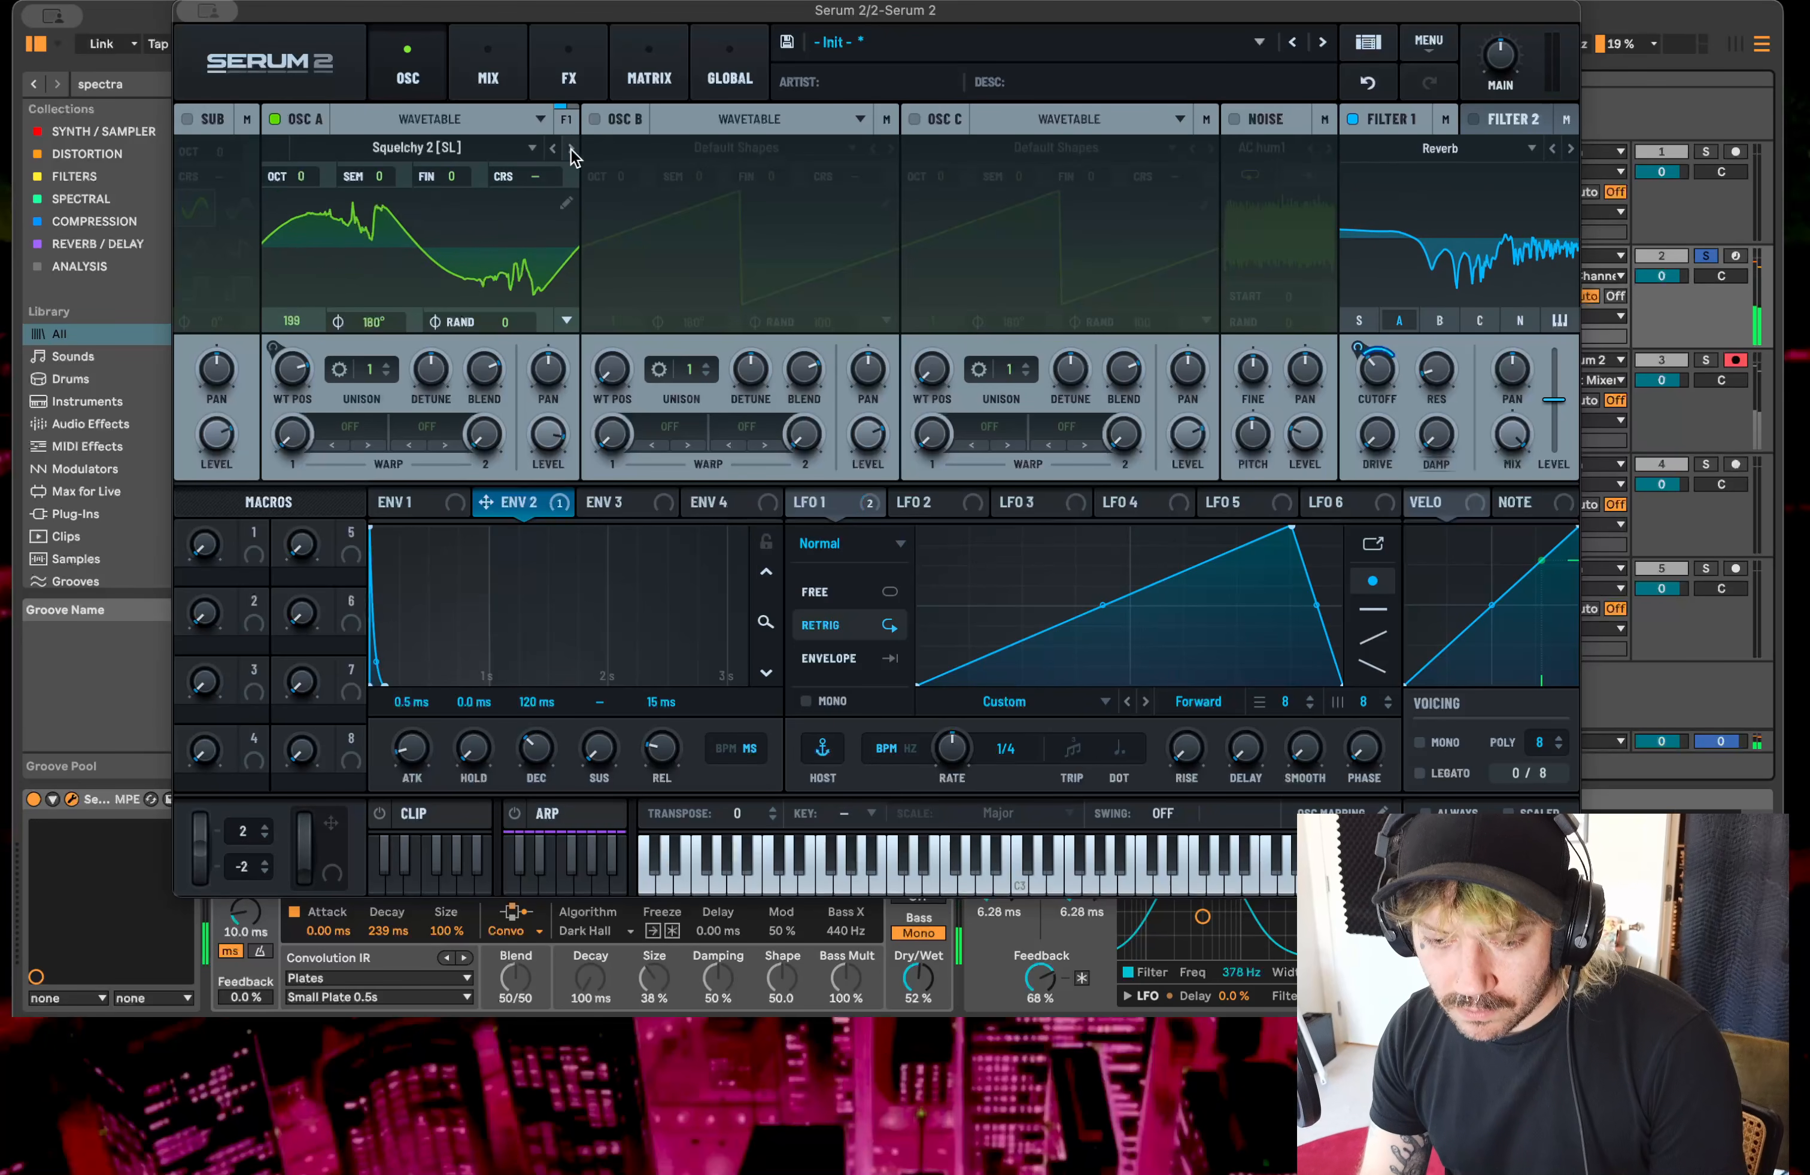
pyautogui.click(484, 145)
pyautogui.moveTo(503, 304)
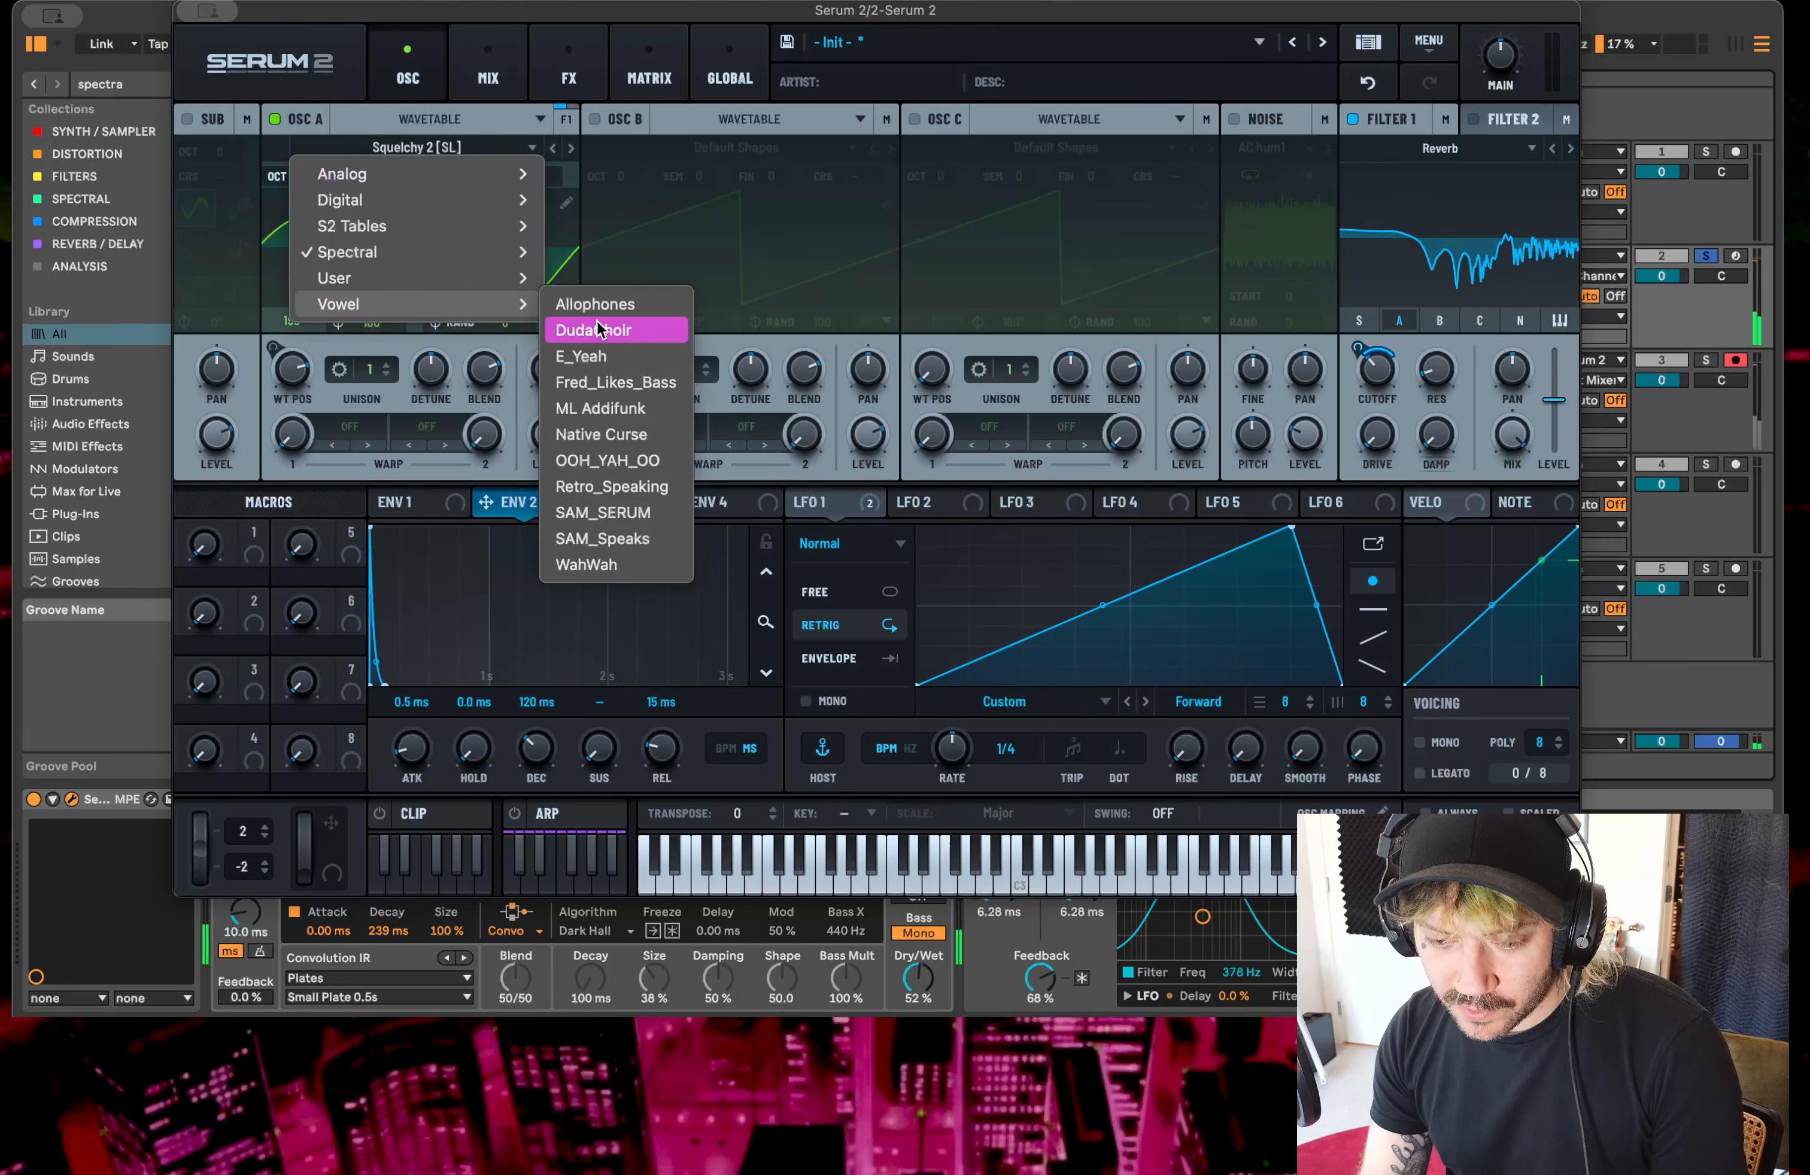
pyautogui.click(627, 333)
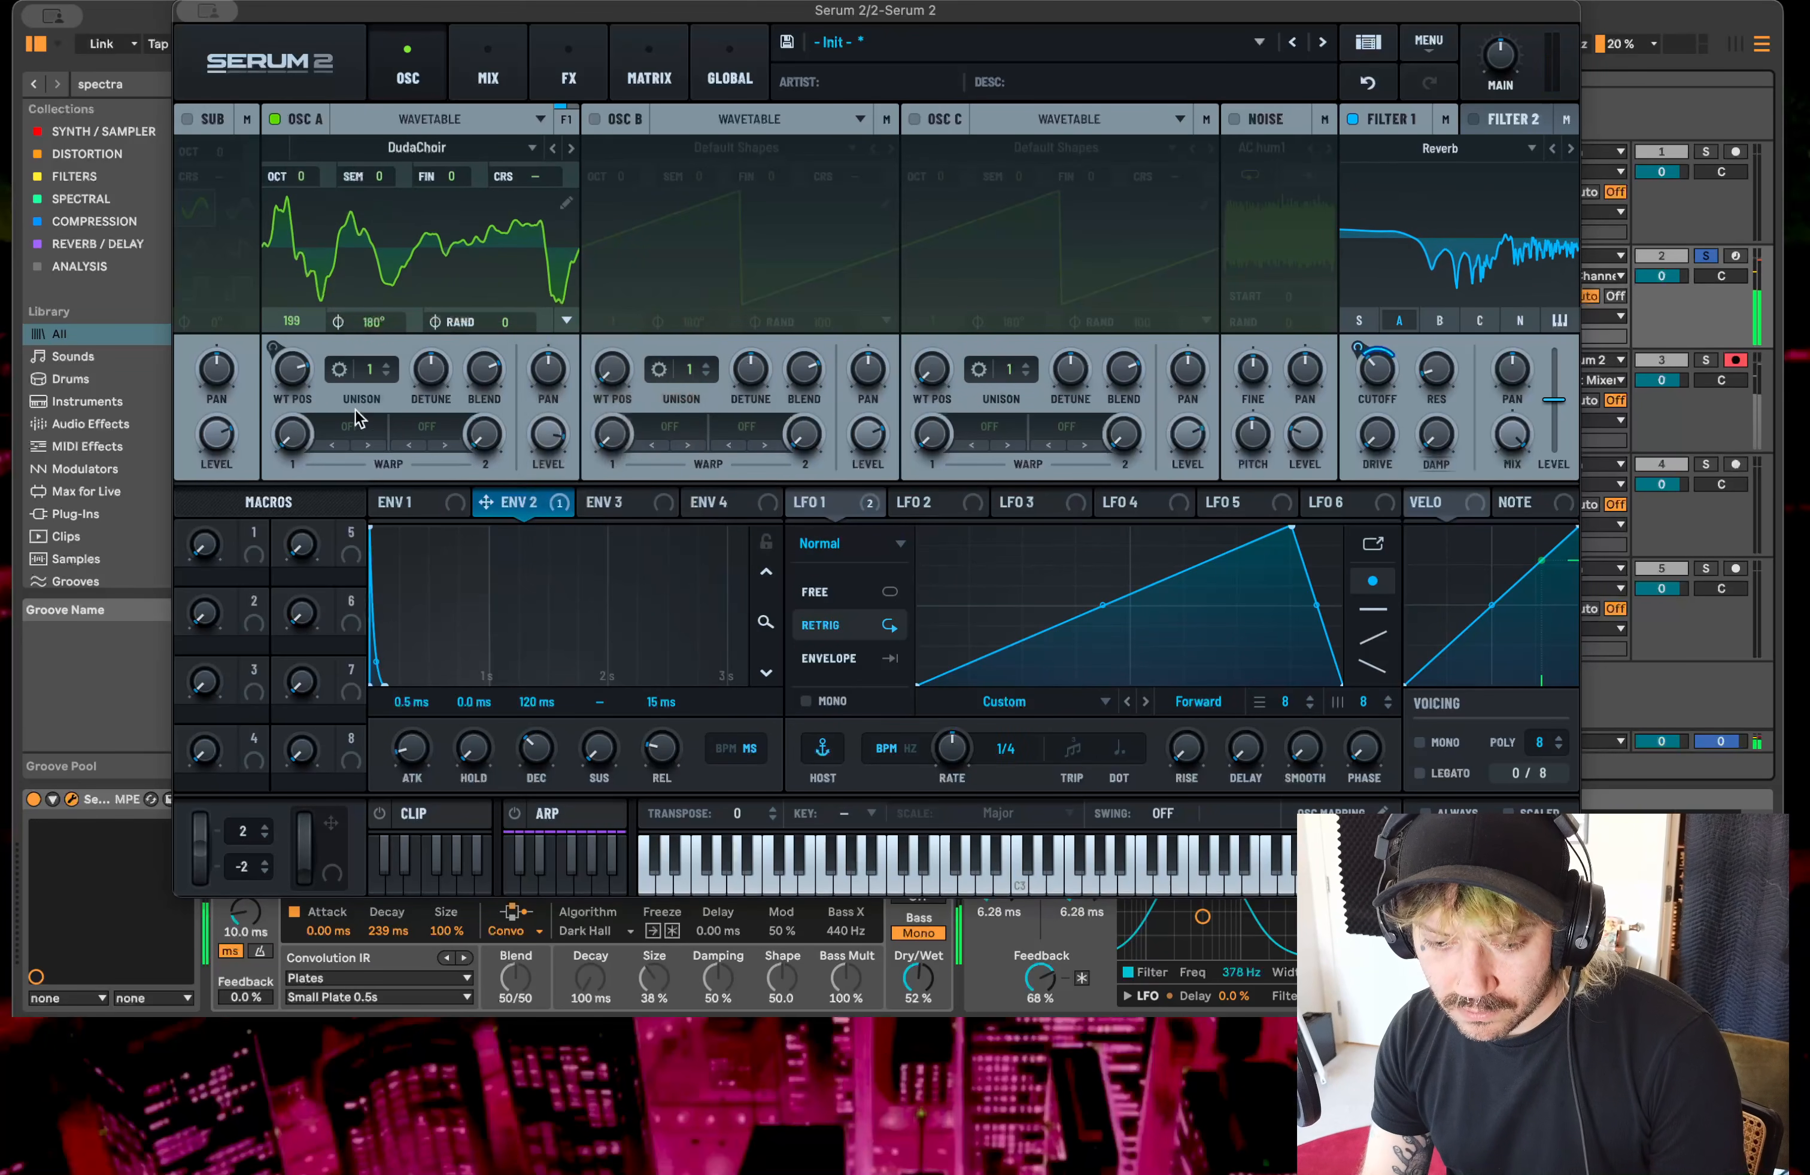
pyautogui.moveTo(292, 369); pyautogui.dragTo(279, 510)
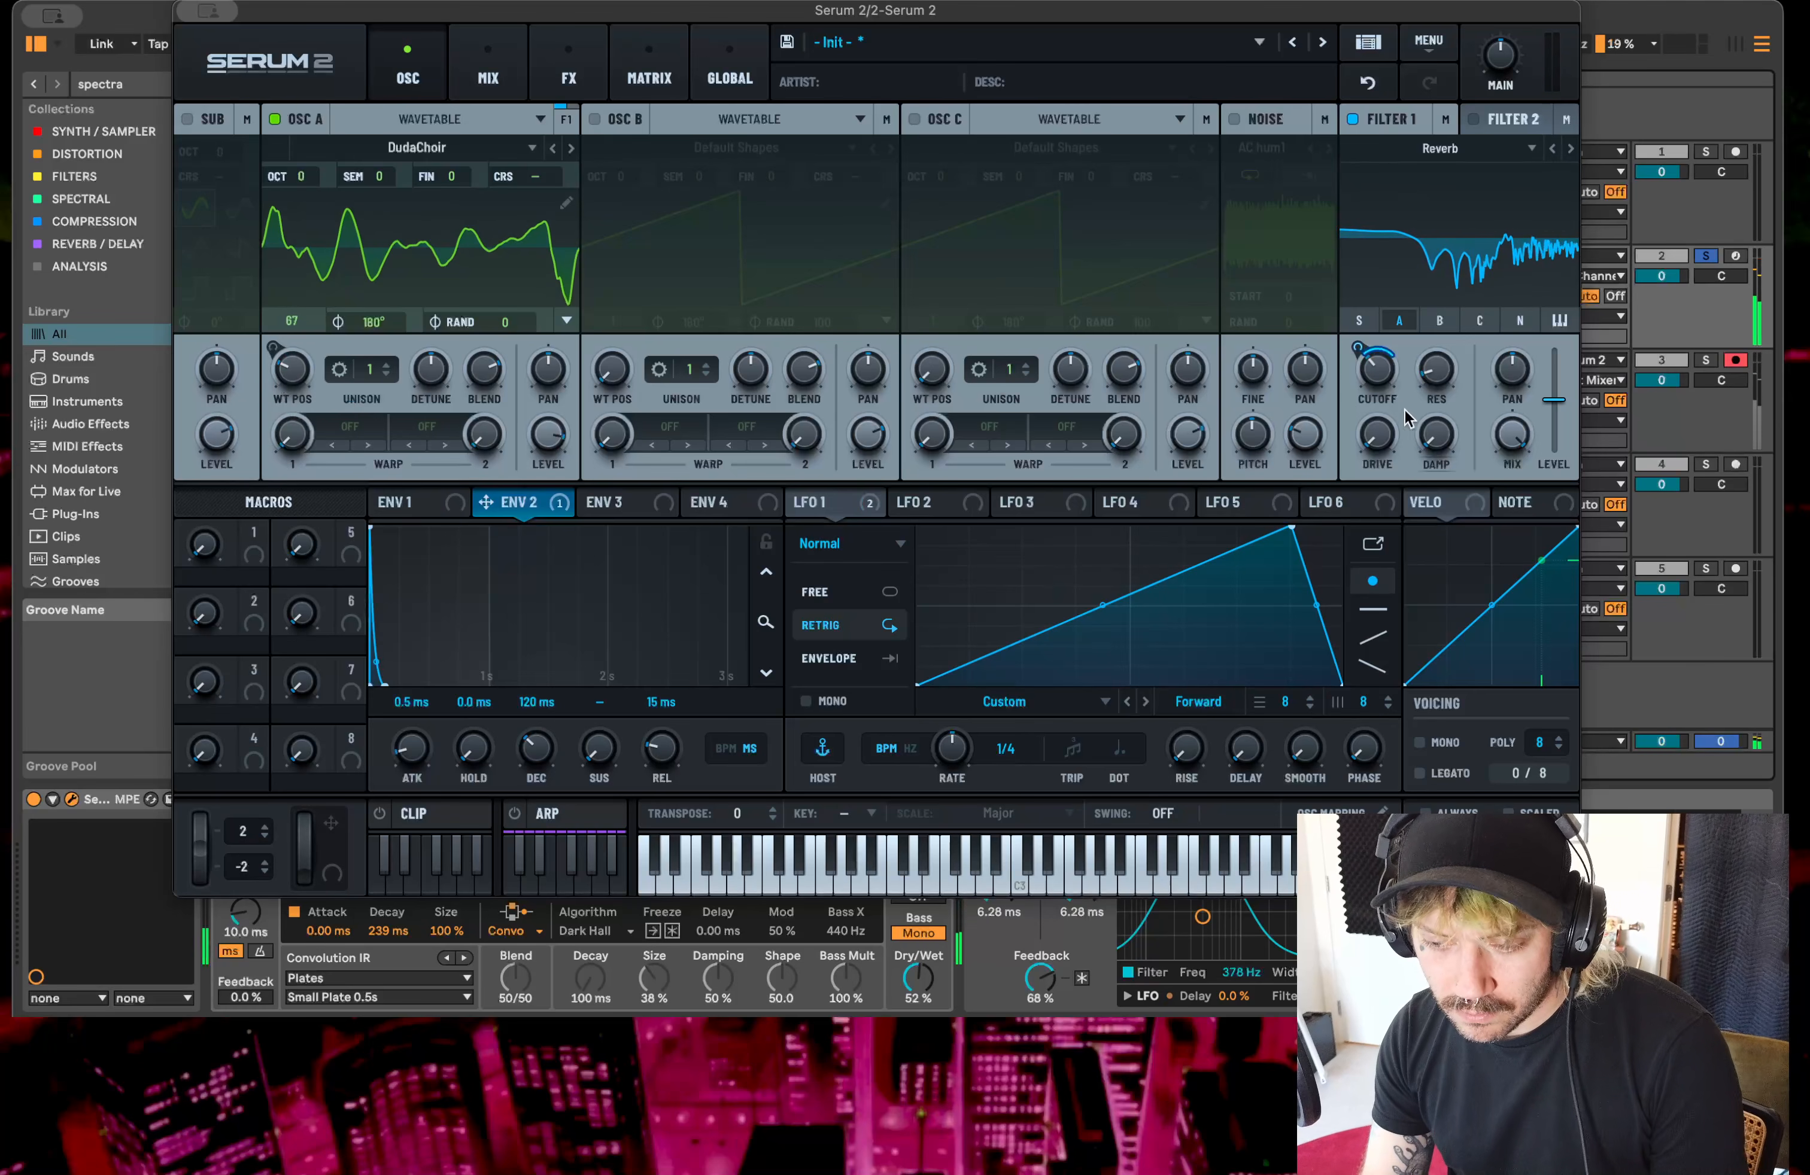
# - Adjust Filter 1's cutoff and switch Filter 1 off, and lower the cutoff of the Diffusor effects filter
pyautogui.moveTo(1404, 409); pyautogui.dragTo(1349, 302)
pyautogui.click(1354, 118)
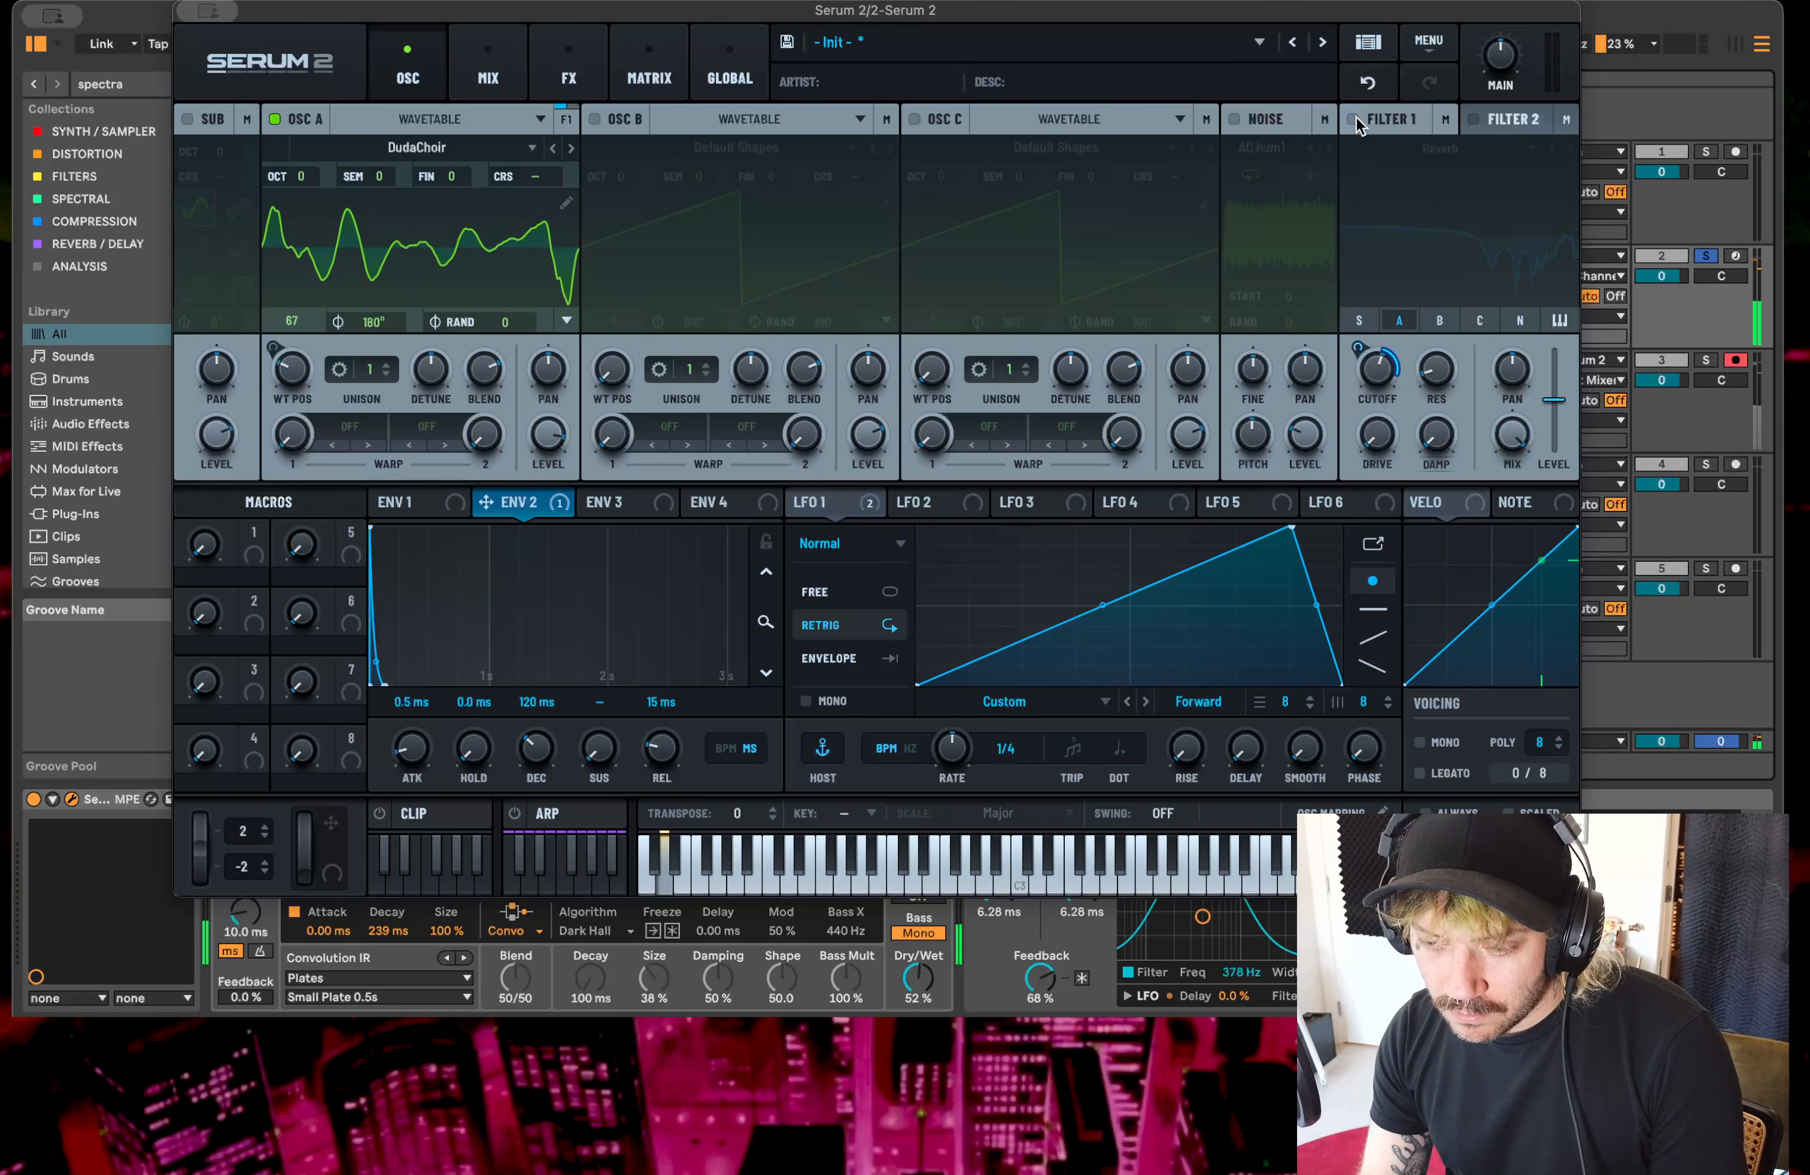
pyautogui.click(559, 63)
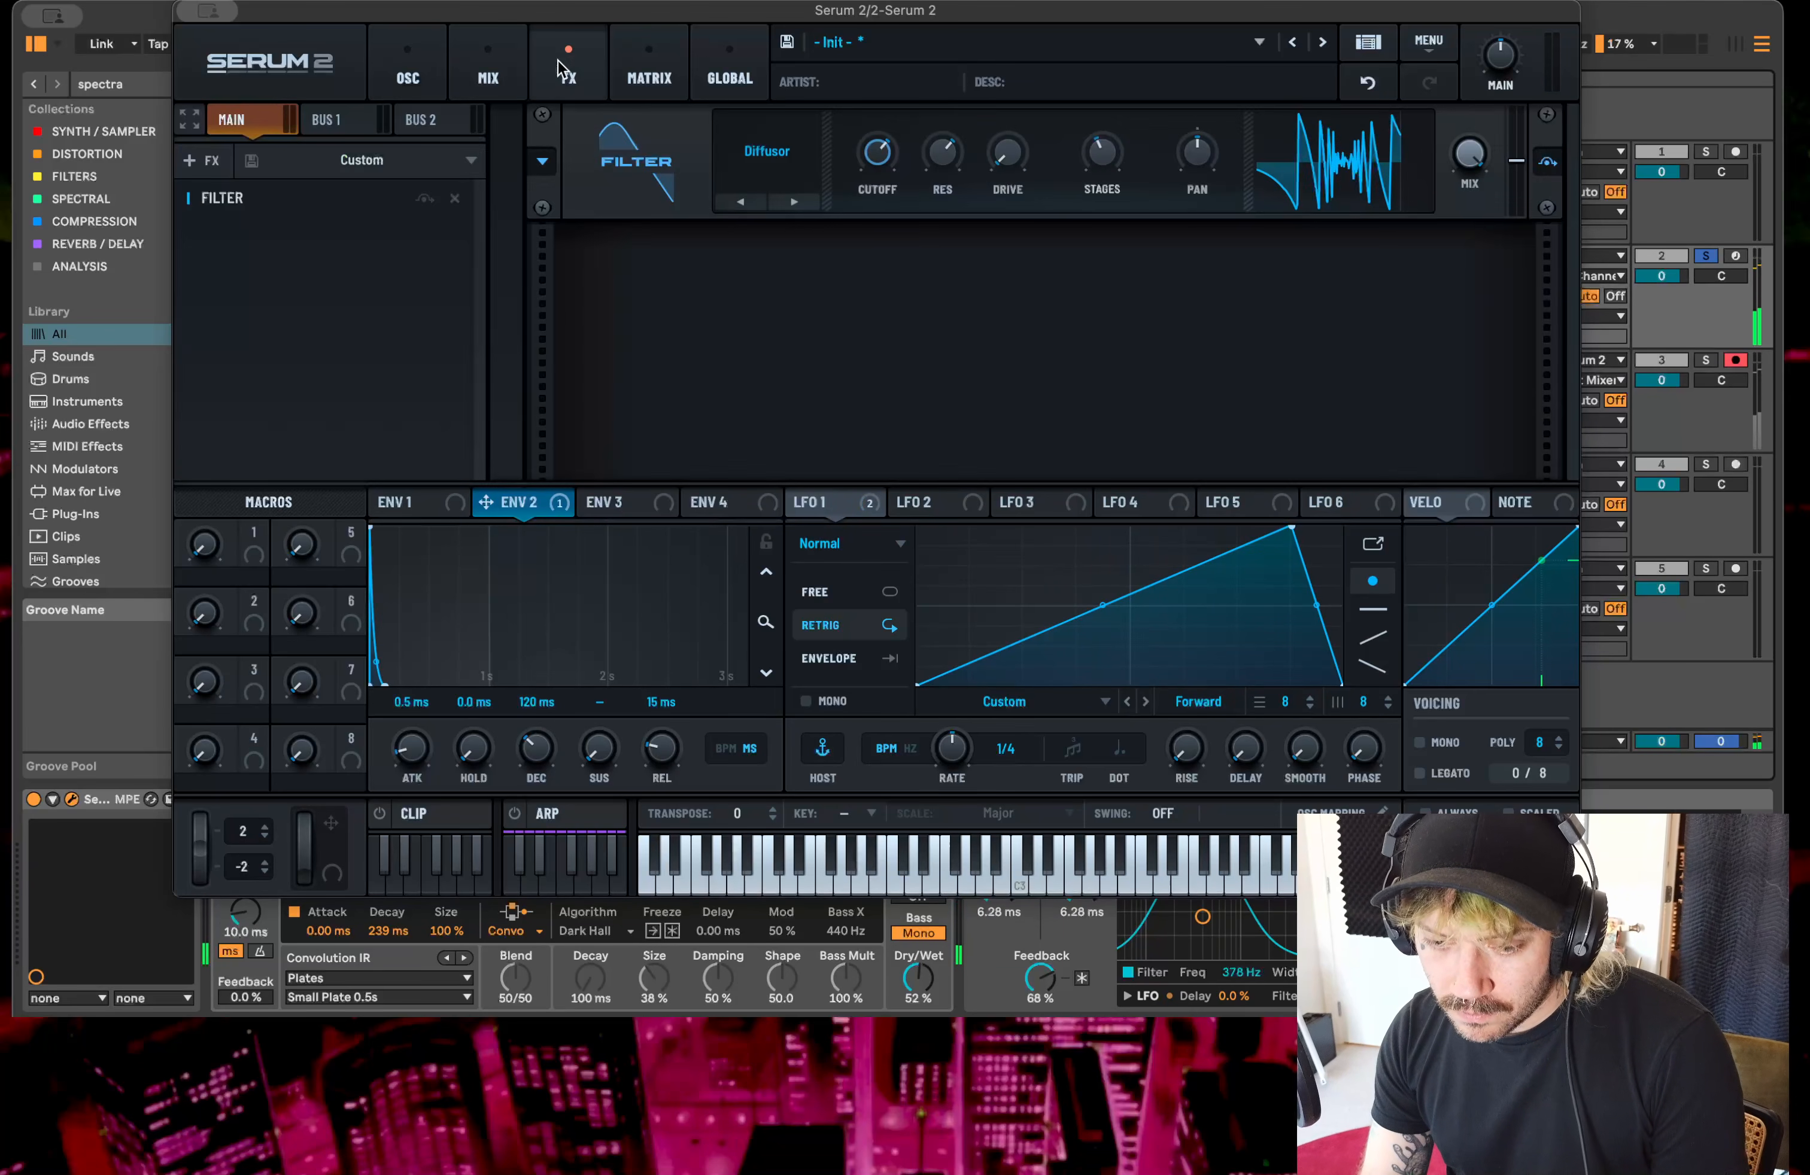
pyautogui.moveTo(903, 185); pyautogui.dragTo(887, 272)
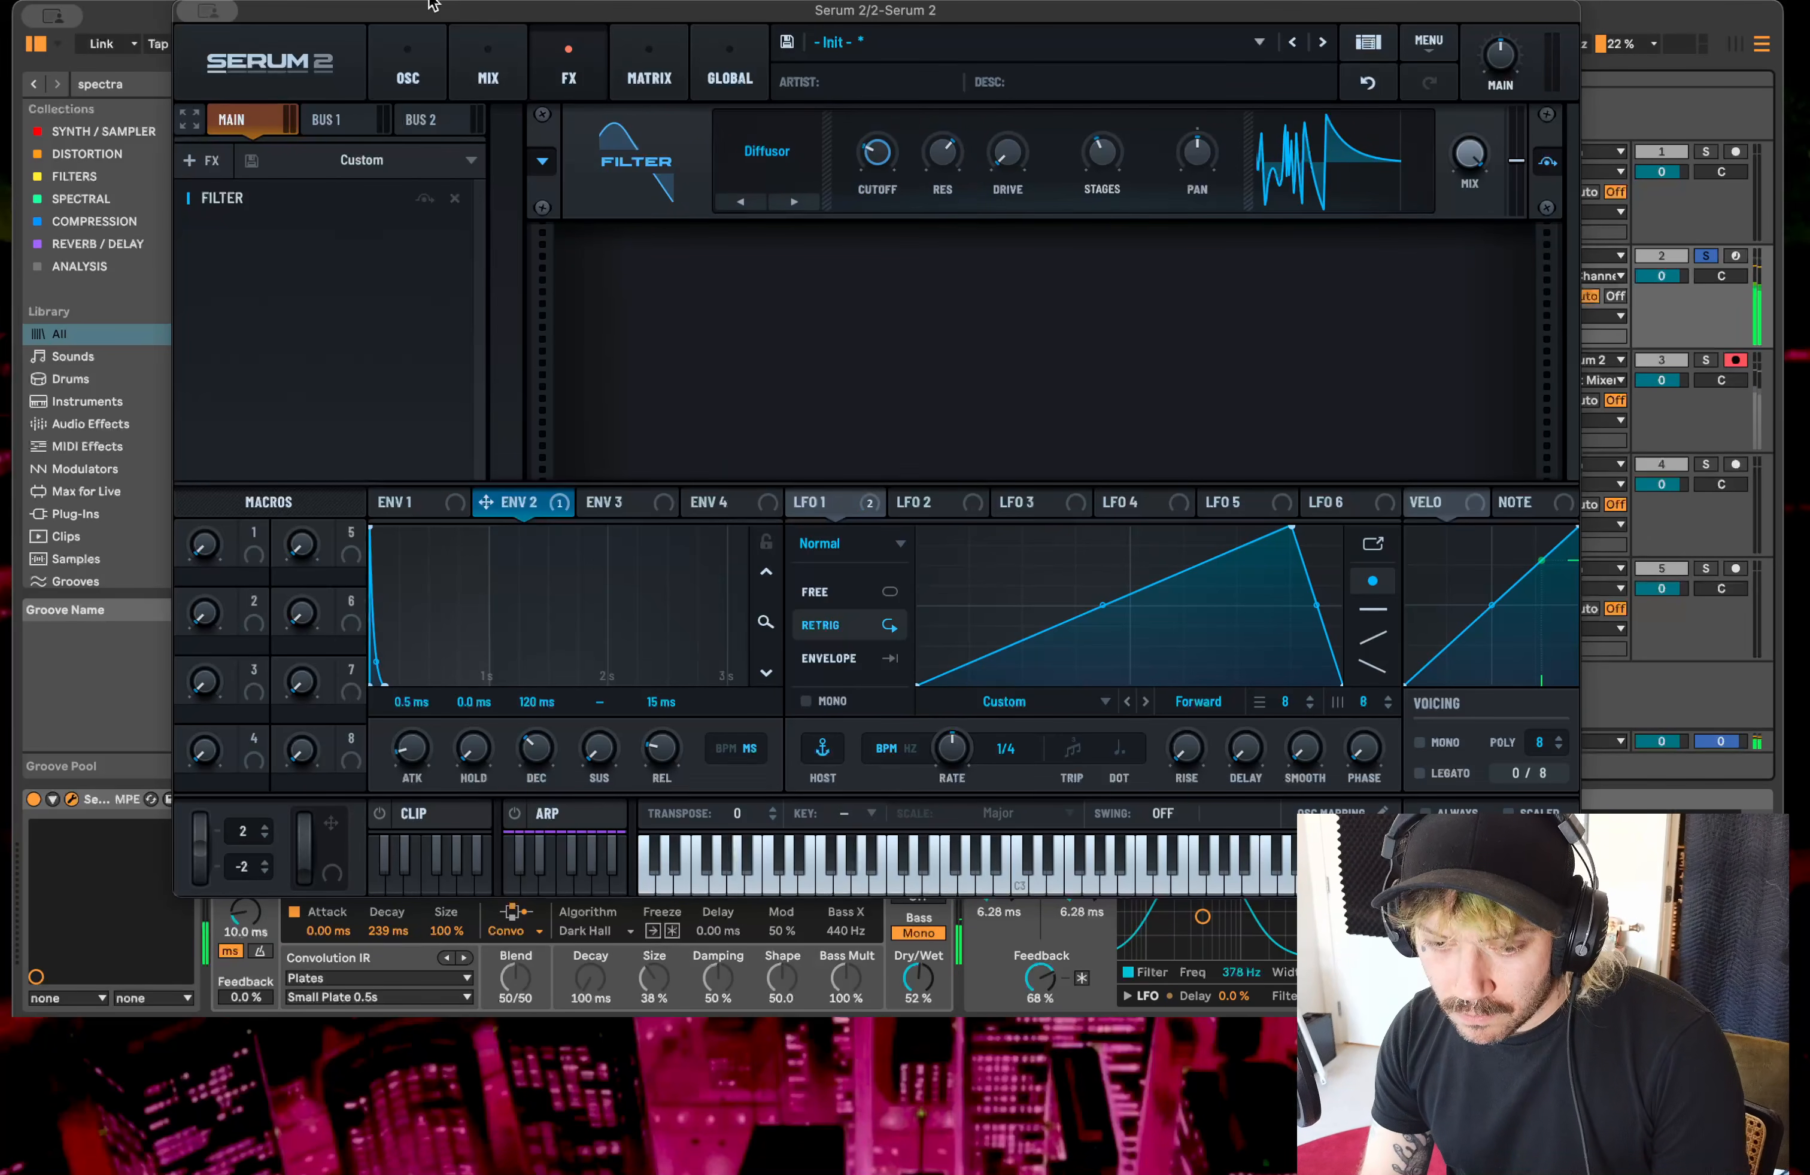
# - Set oscillator A's unison to 16 voices and raise its detune
pyautogui.click(412, 73)
pyautogui.moveTo(377, 374); pyautogui.dragTo(377, 320)
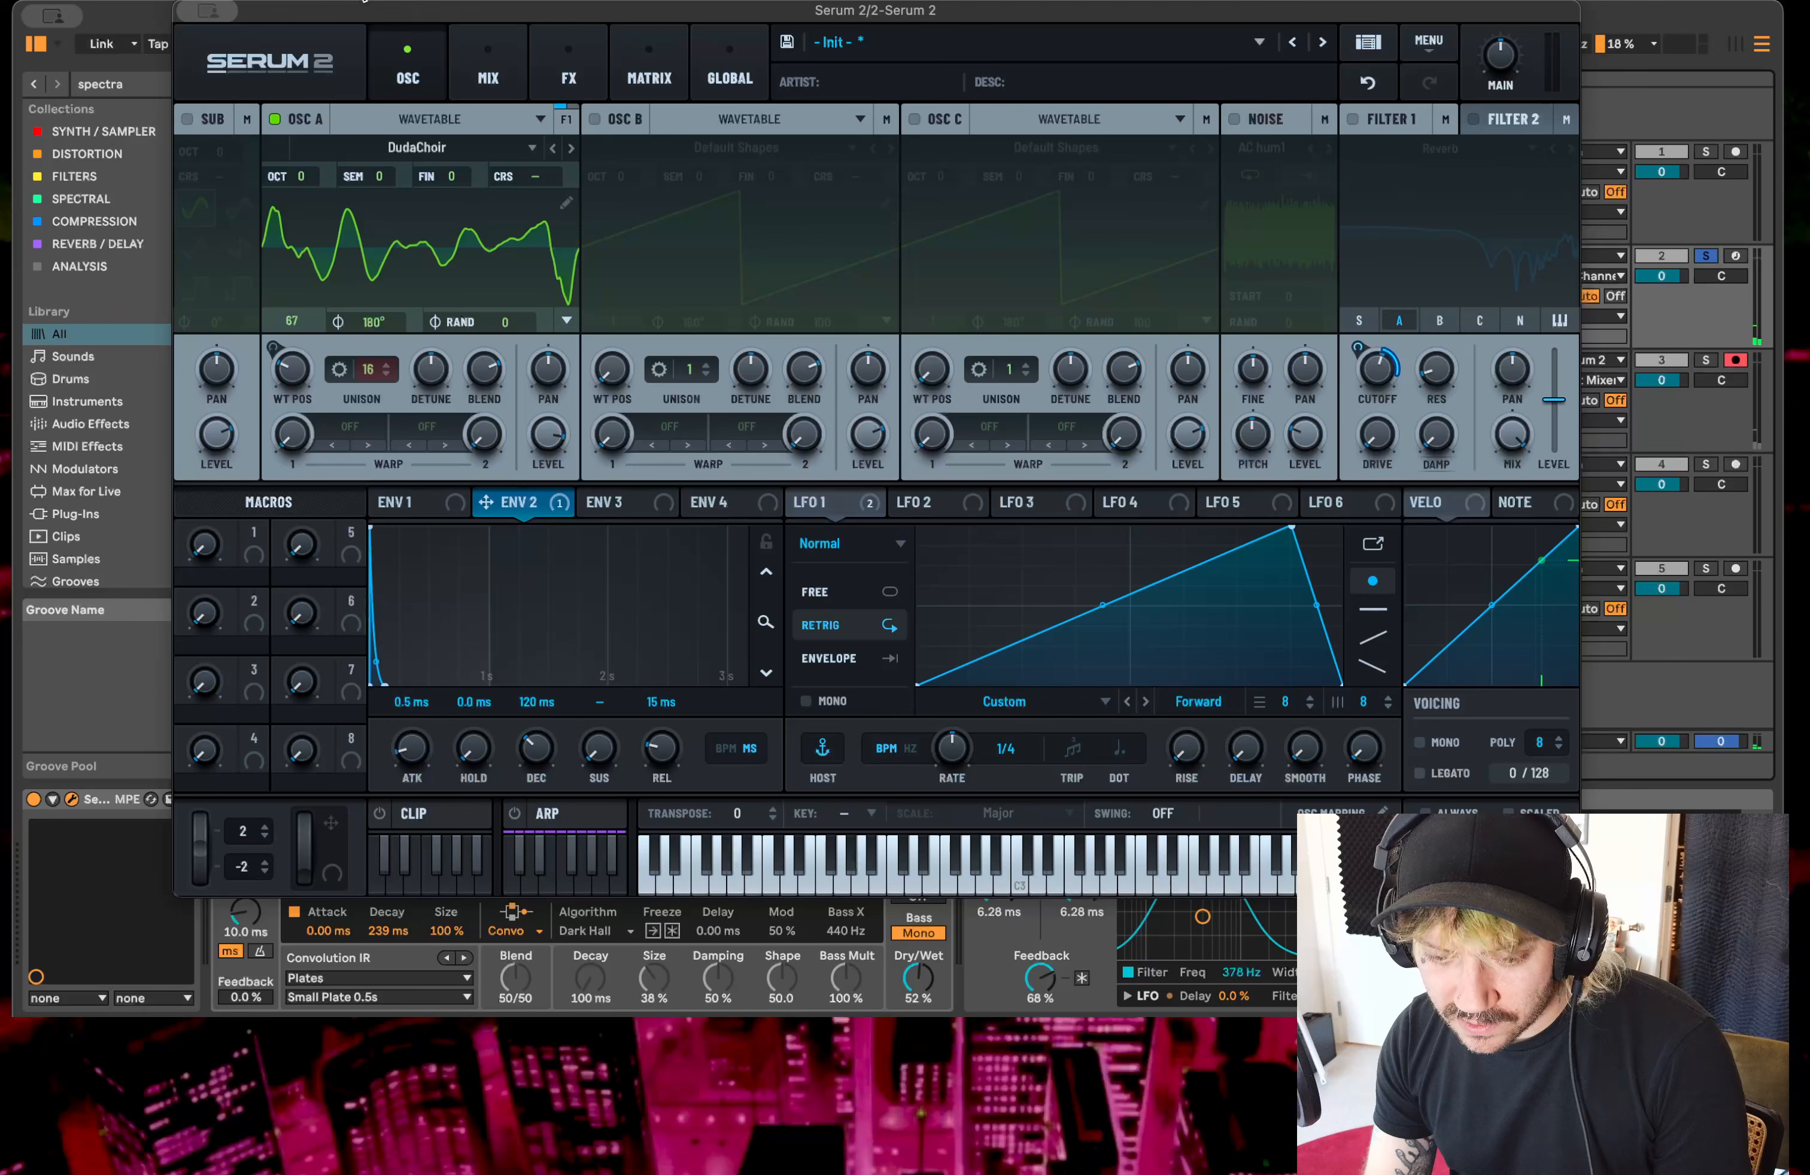
pyautogui.moveTo(446, 391); pyautogui.dragTo(436, 304)
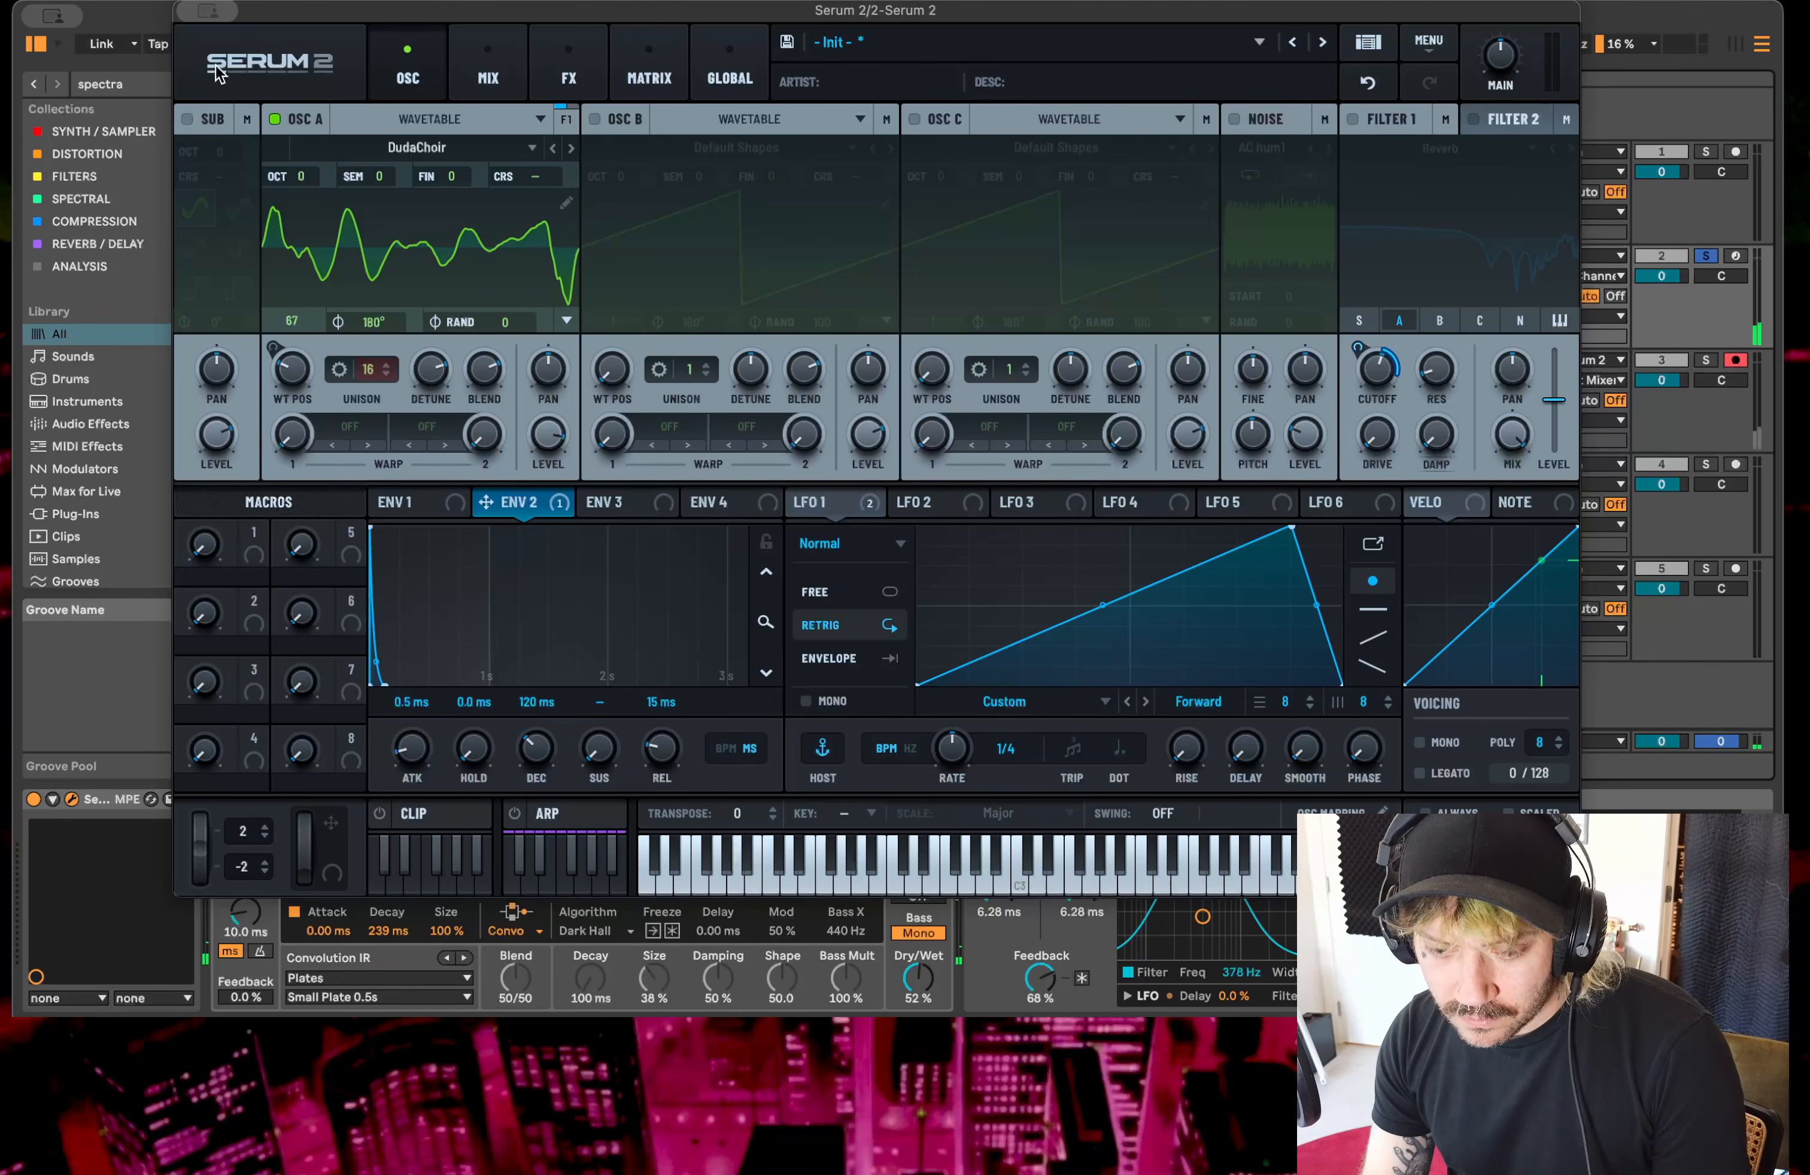
# - Close the Serum 2 window, bypass Hybrid Reverb, and audition the Serum 2 clip
pyautogui.press('super+w')
pyautogui.click(221, 799)
pyautogui.press('space')
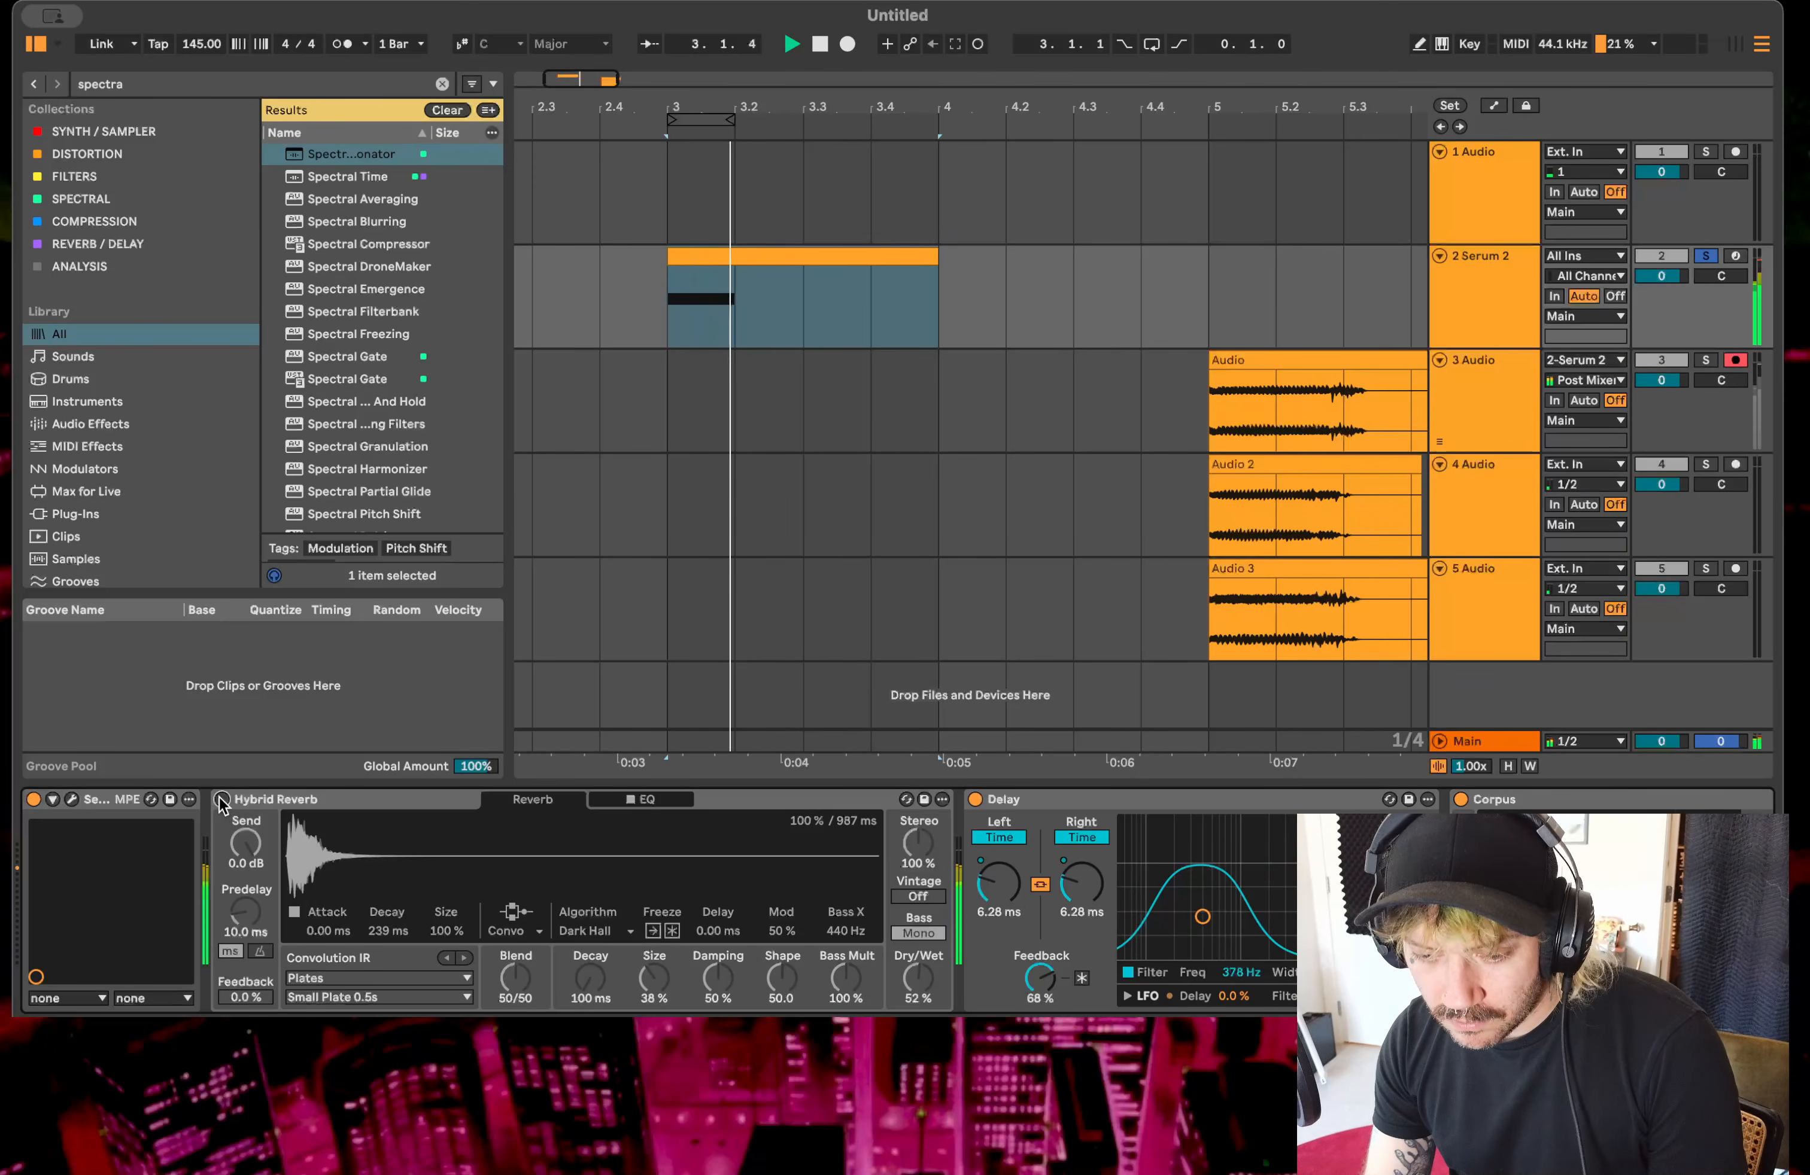
# - Record the unison vowel bass as a fourth take and move that recording to bar 5 on the 1 Audio track
pyautogui.press('space')
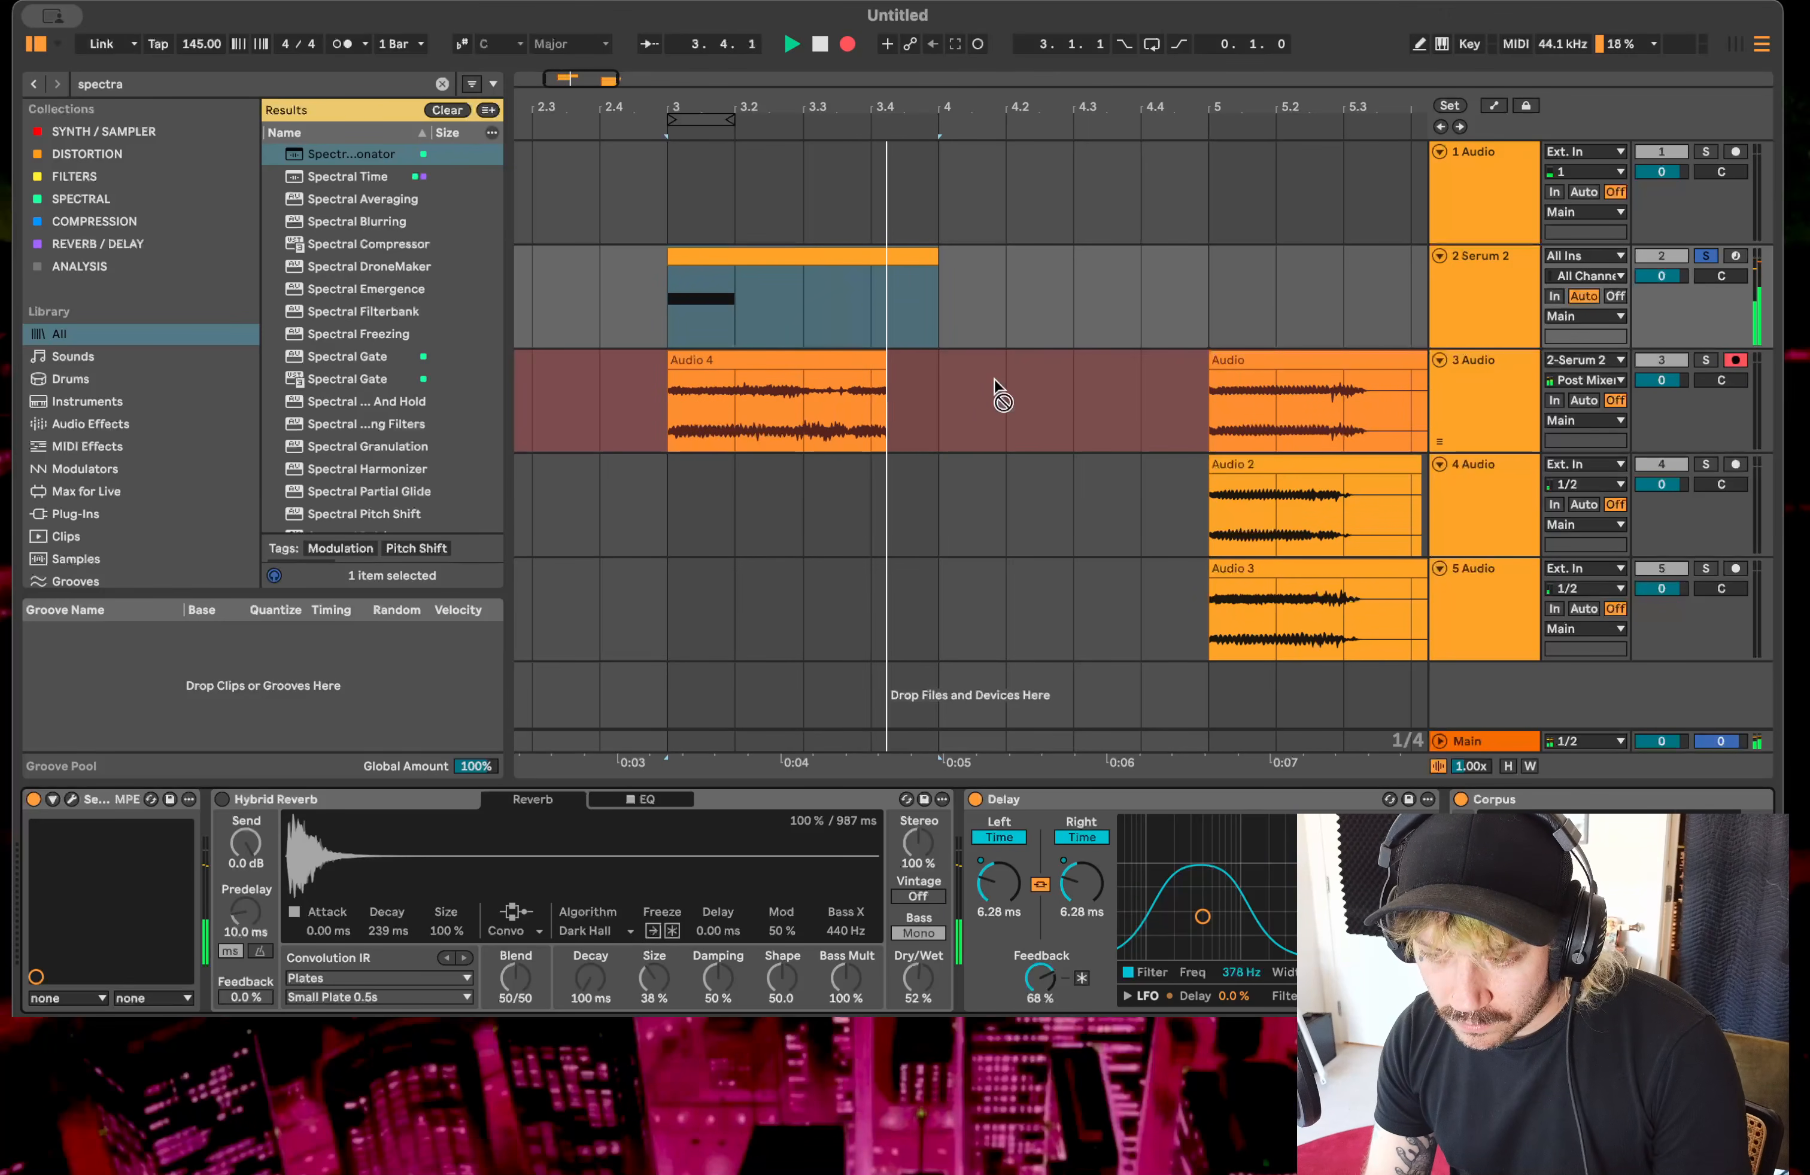
pyautogui.press('space')
pyautogui.moveTo(837, 360); pyautogui.dragTo(1369, 187)
# - Record further takes of the Serum 2 clip from bar 3 onto the 3 Audio track
pyautogui.click(689, 265)
pyautogui.click(847, 44)
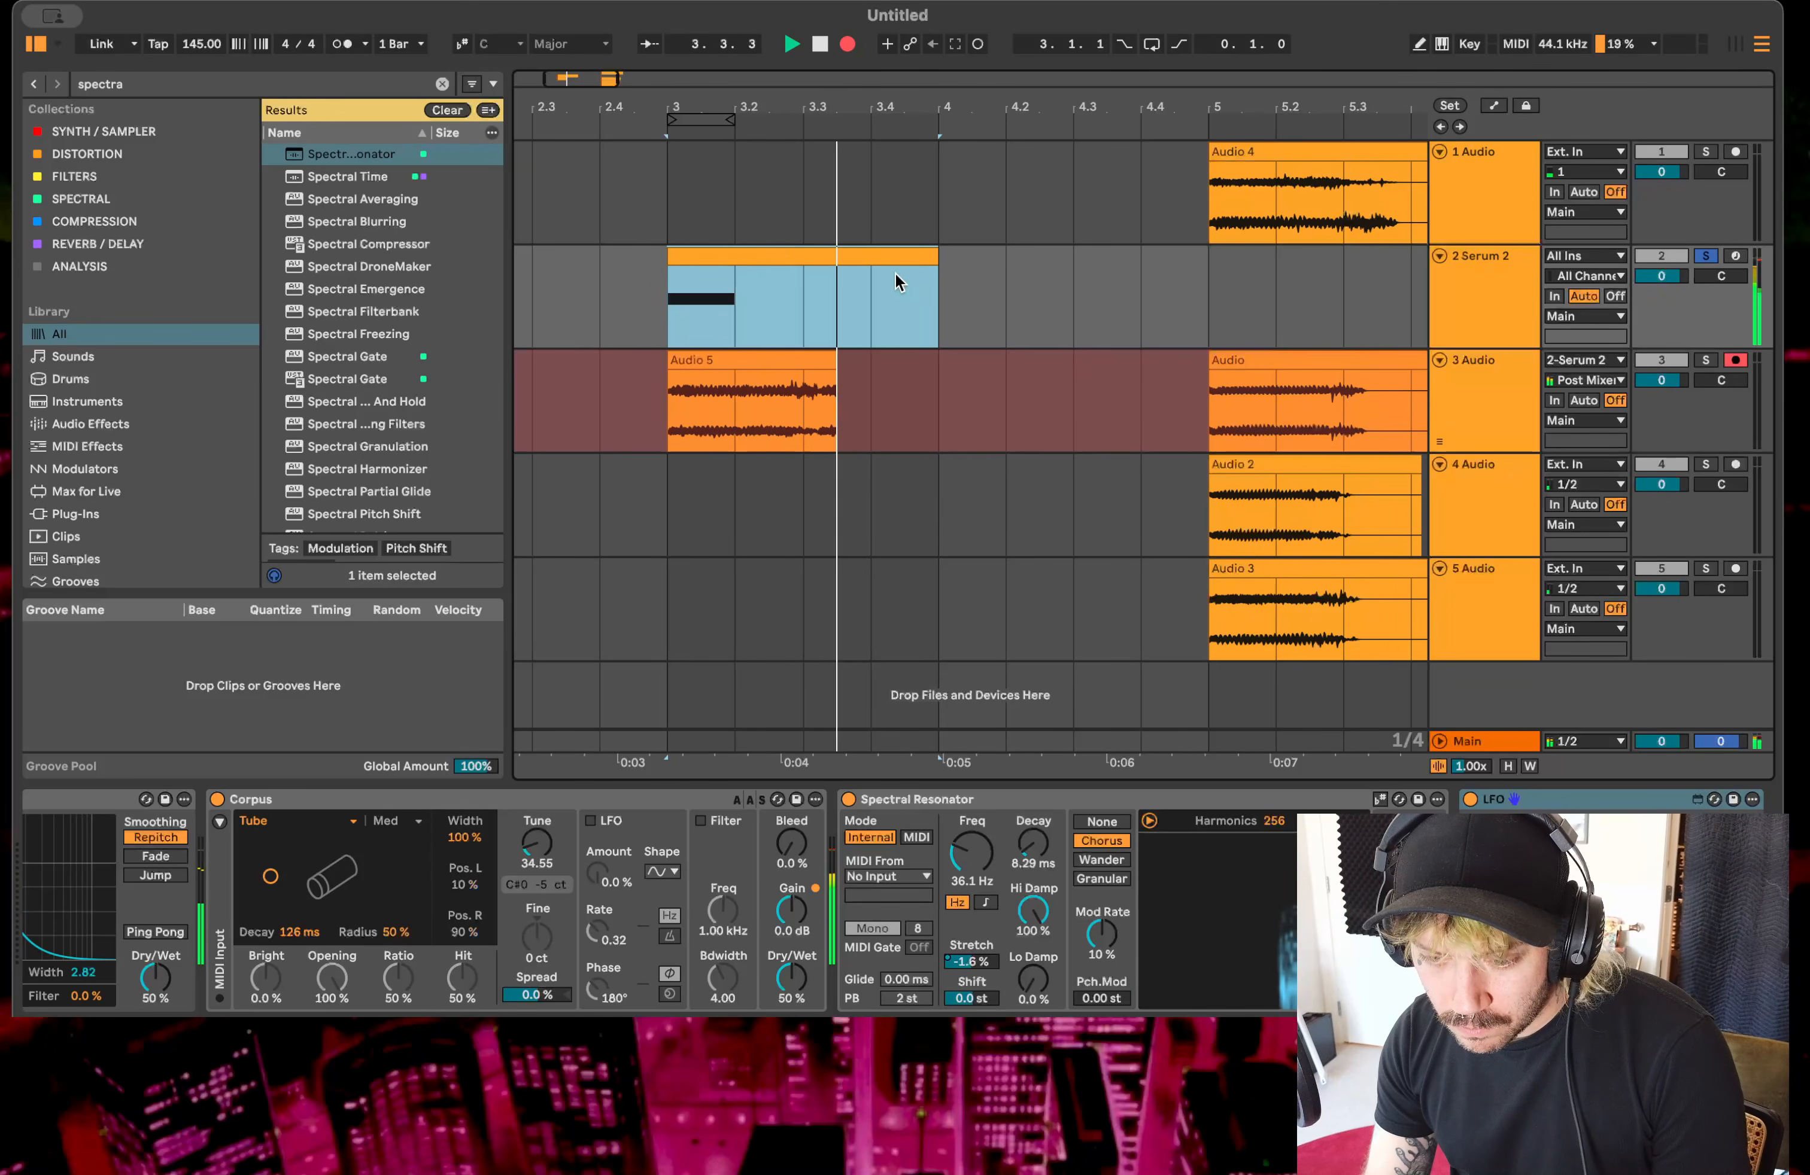
pyautogui.click(796, 49)
pyautogui.click(794, 46)
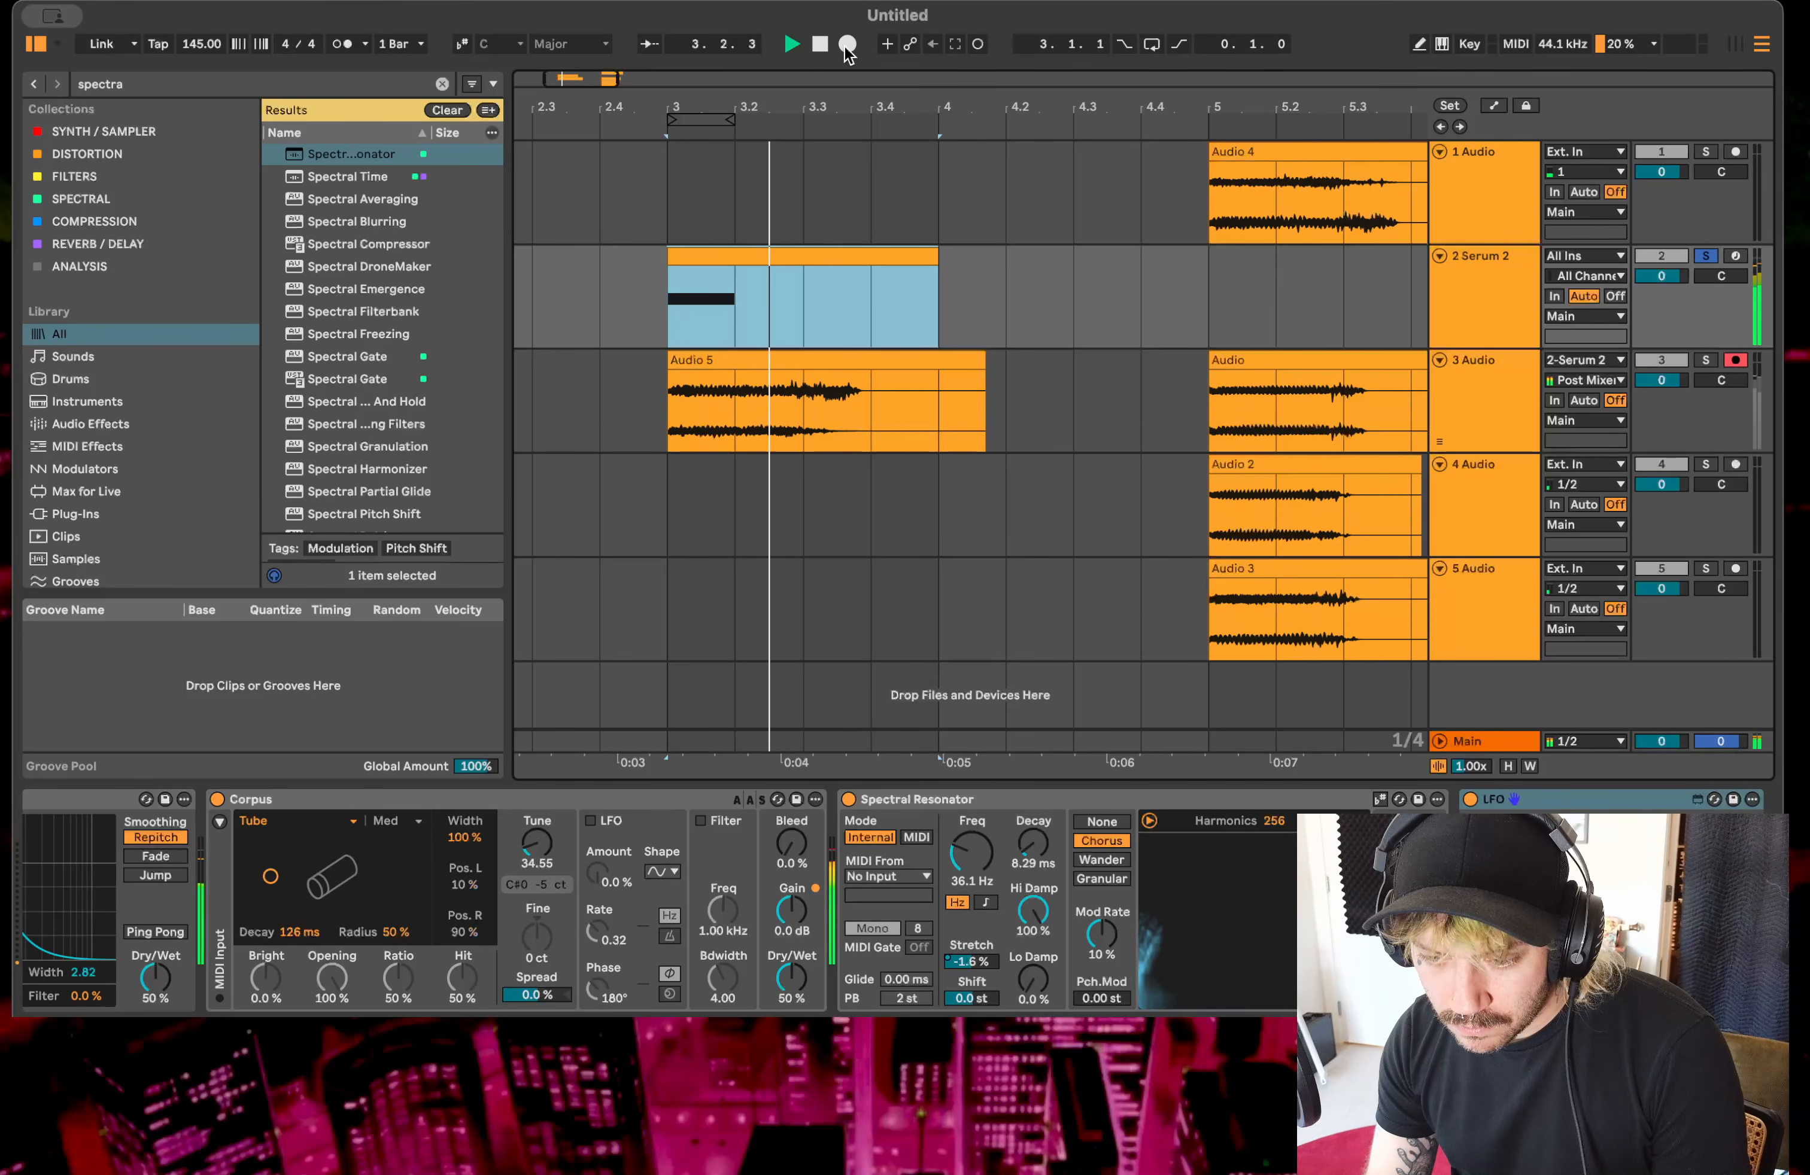
pyautogui.click(820, 45)
pyautogui.click(847, 45)
pyautogui.click(786, 44)
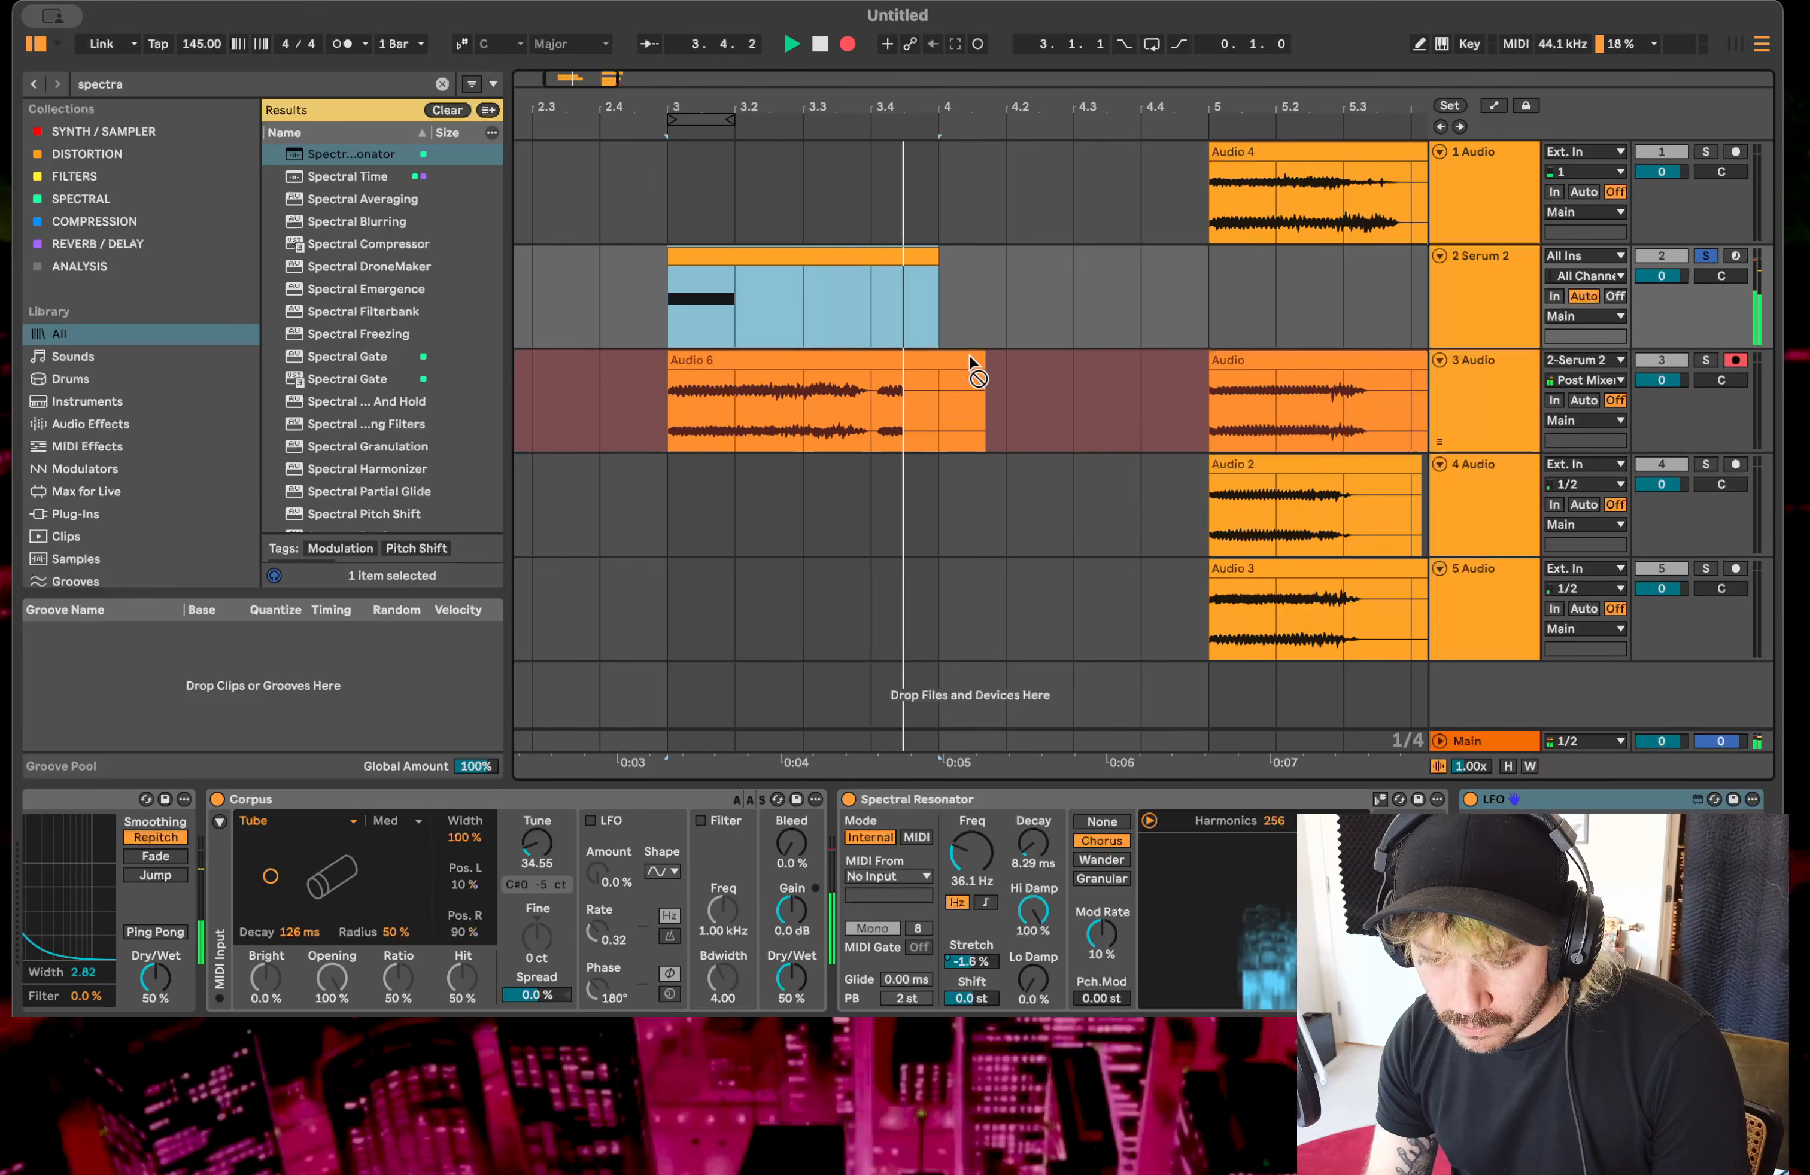
pyautogui.press('space')
# - Loop bar 3 and record several consecutive passes of the Serum 2 bass onto the 3 Audio track
pyautogui.click(919, 355)
pyautogui.press('Delete')
pyautogui.moveTo(672, 411); pyautogui.dragTo(938, 422)
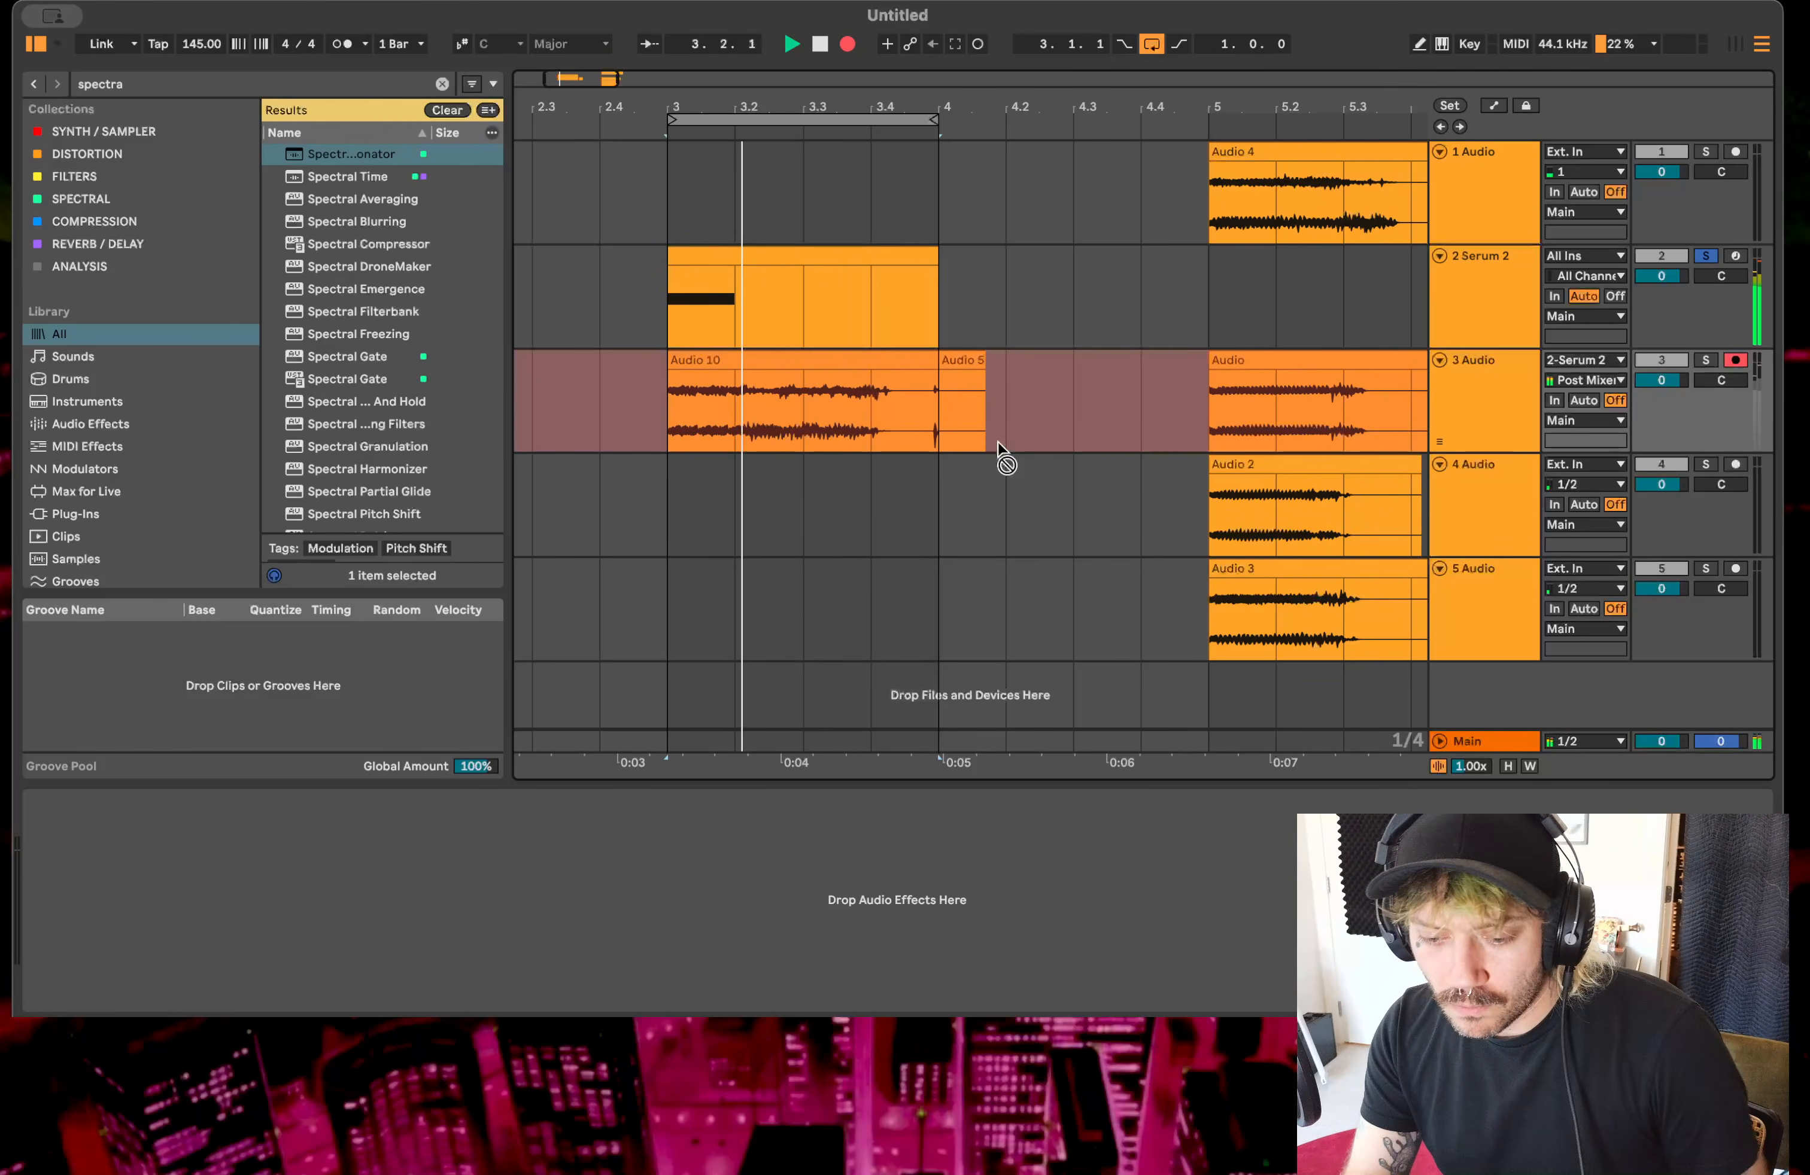
pyautogui.press('space')
# - Extend the loop-recorded clip back to bar 1 to include its earlier passes and move it to bar 6 on the 5 Audio track
pyautogui.click(772, 386)
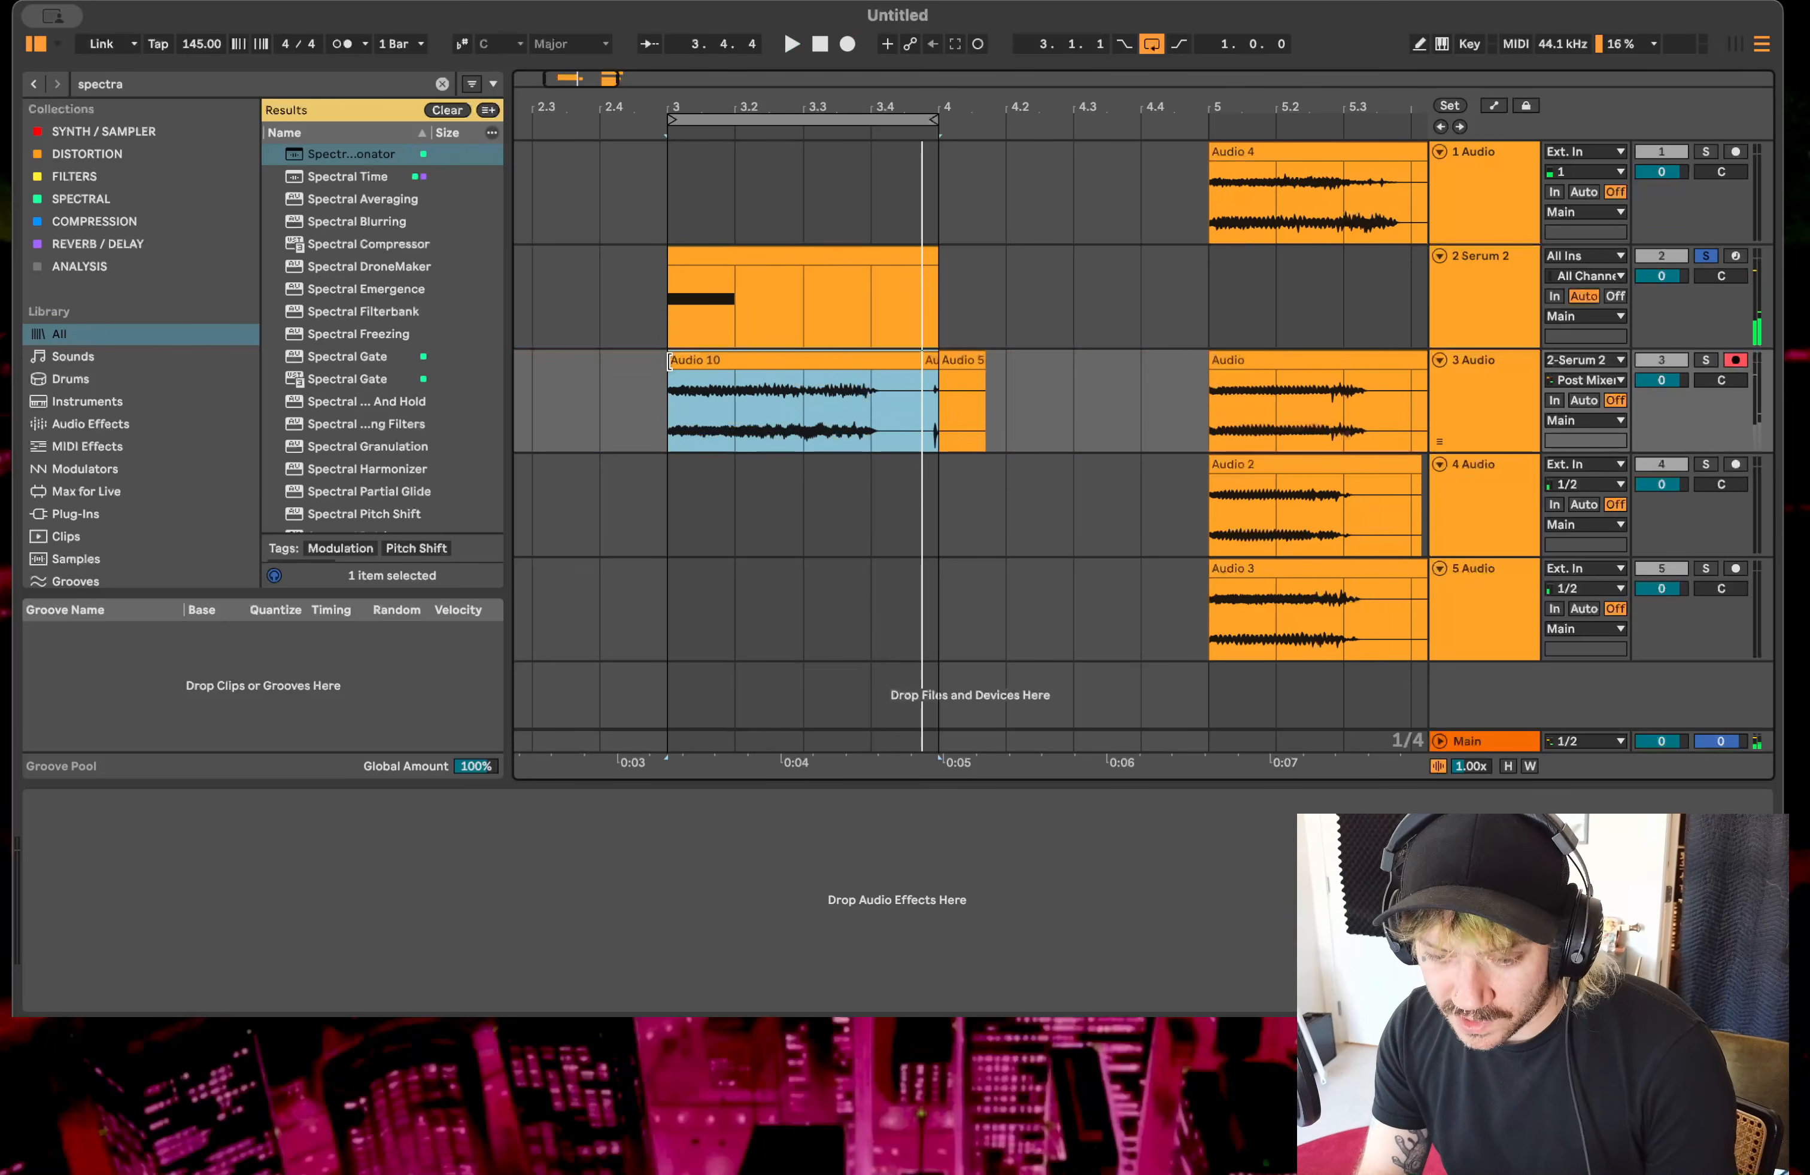
pyautogui.hscroll(-5, 1119, 391)
pyautogui.moveTo(1067, 359); pyautogui.dragTo(447, 411)
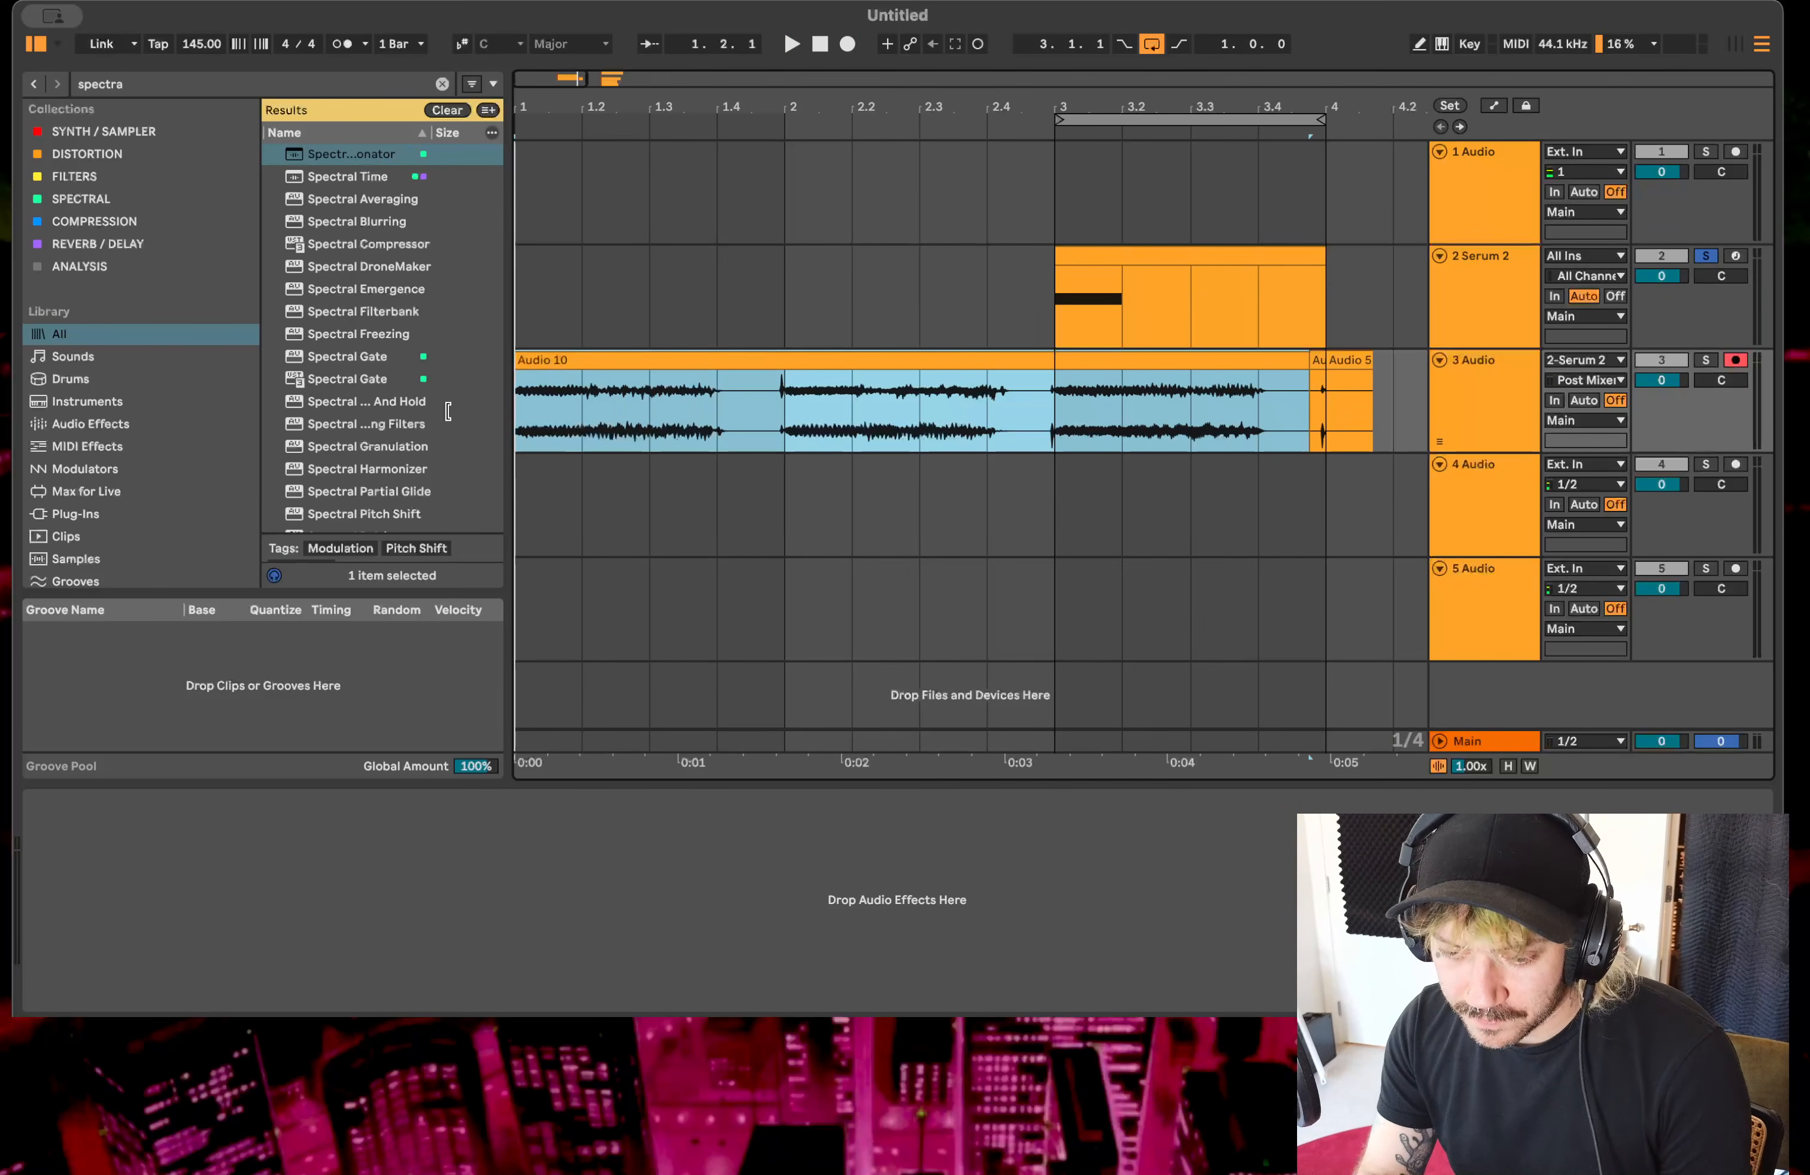
pyautogui.moveTo(788, 106); pyautogui.dragTo(595, 109)
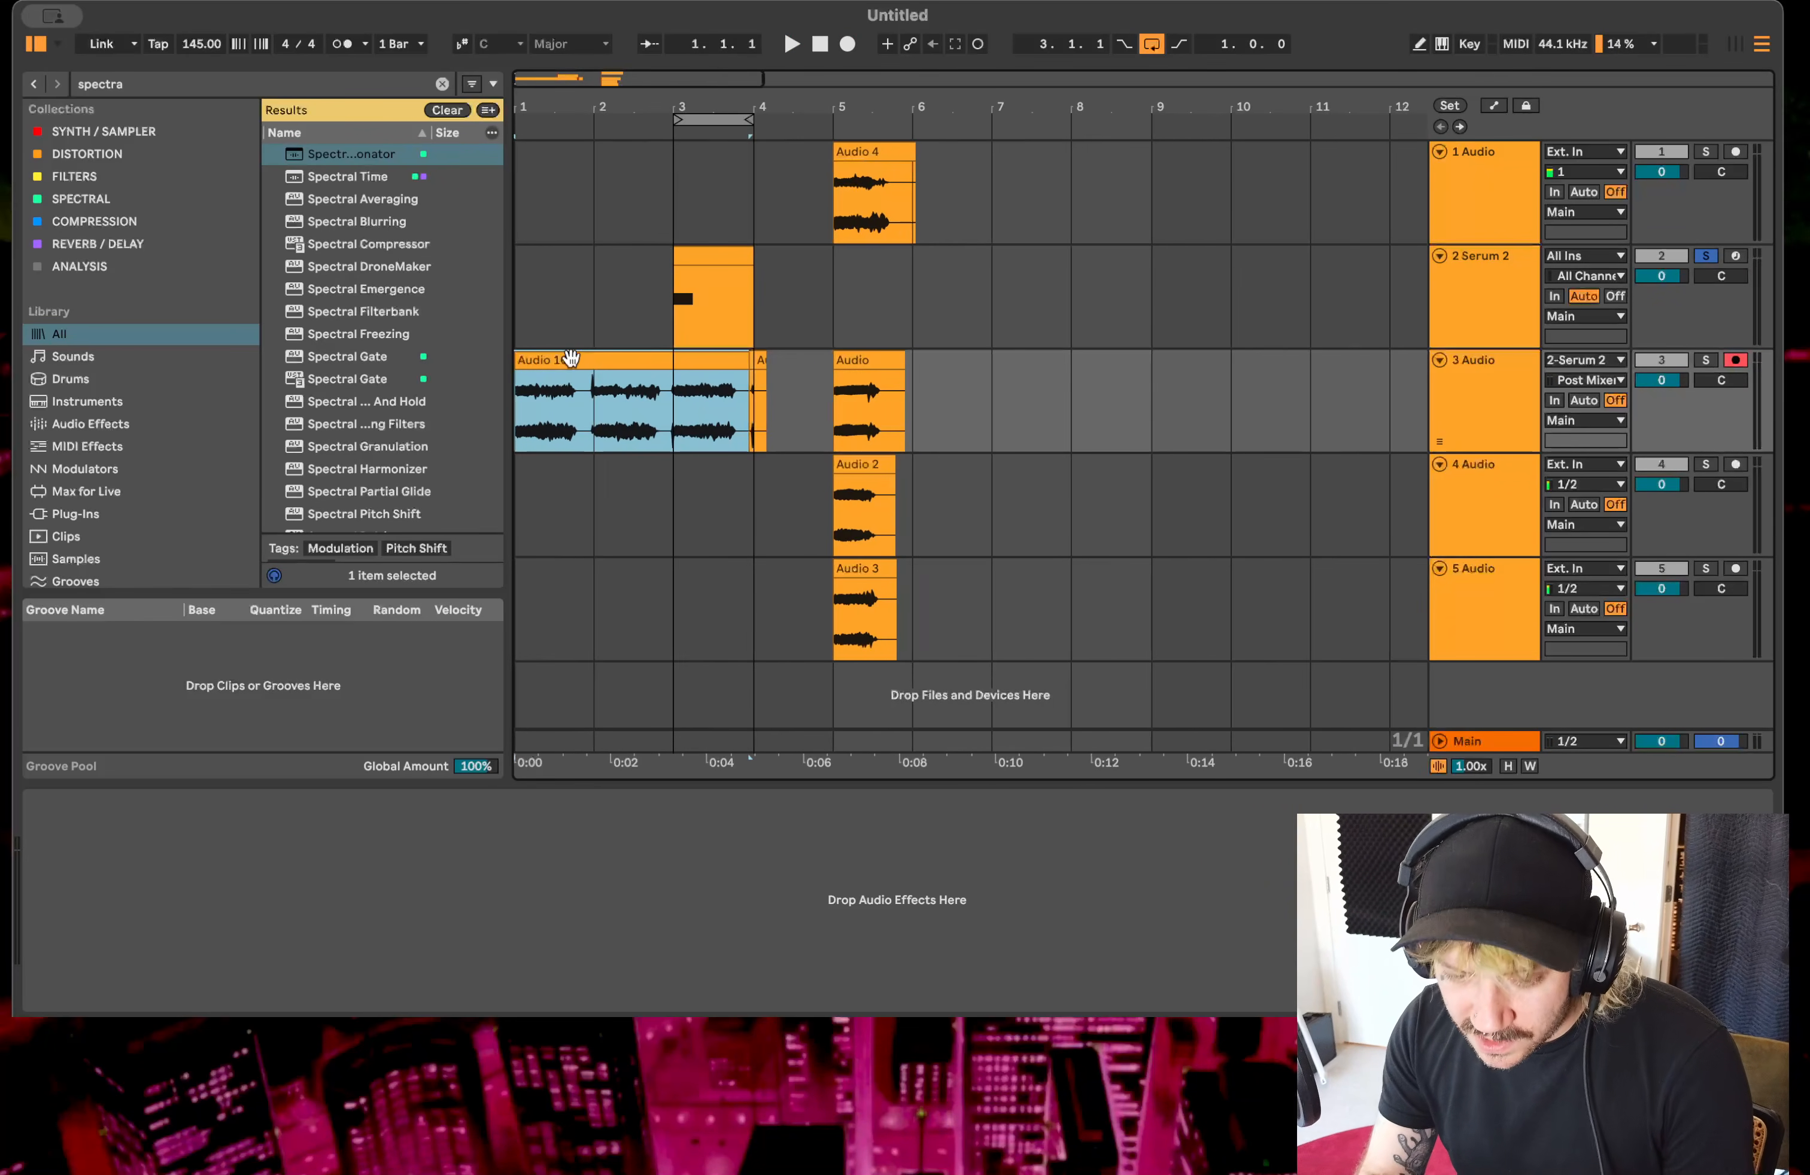
pyautogui.moveTo(571, 359); pyautogui.dragTo(982, 599)
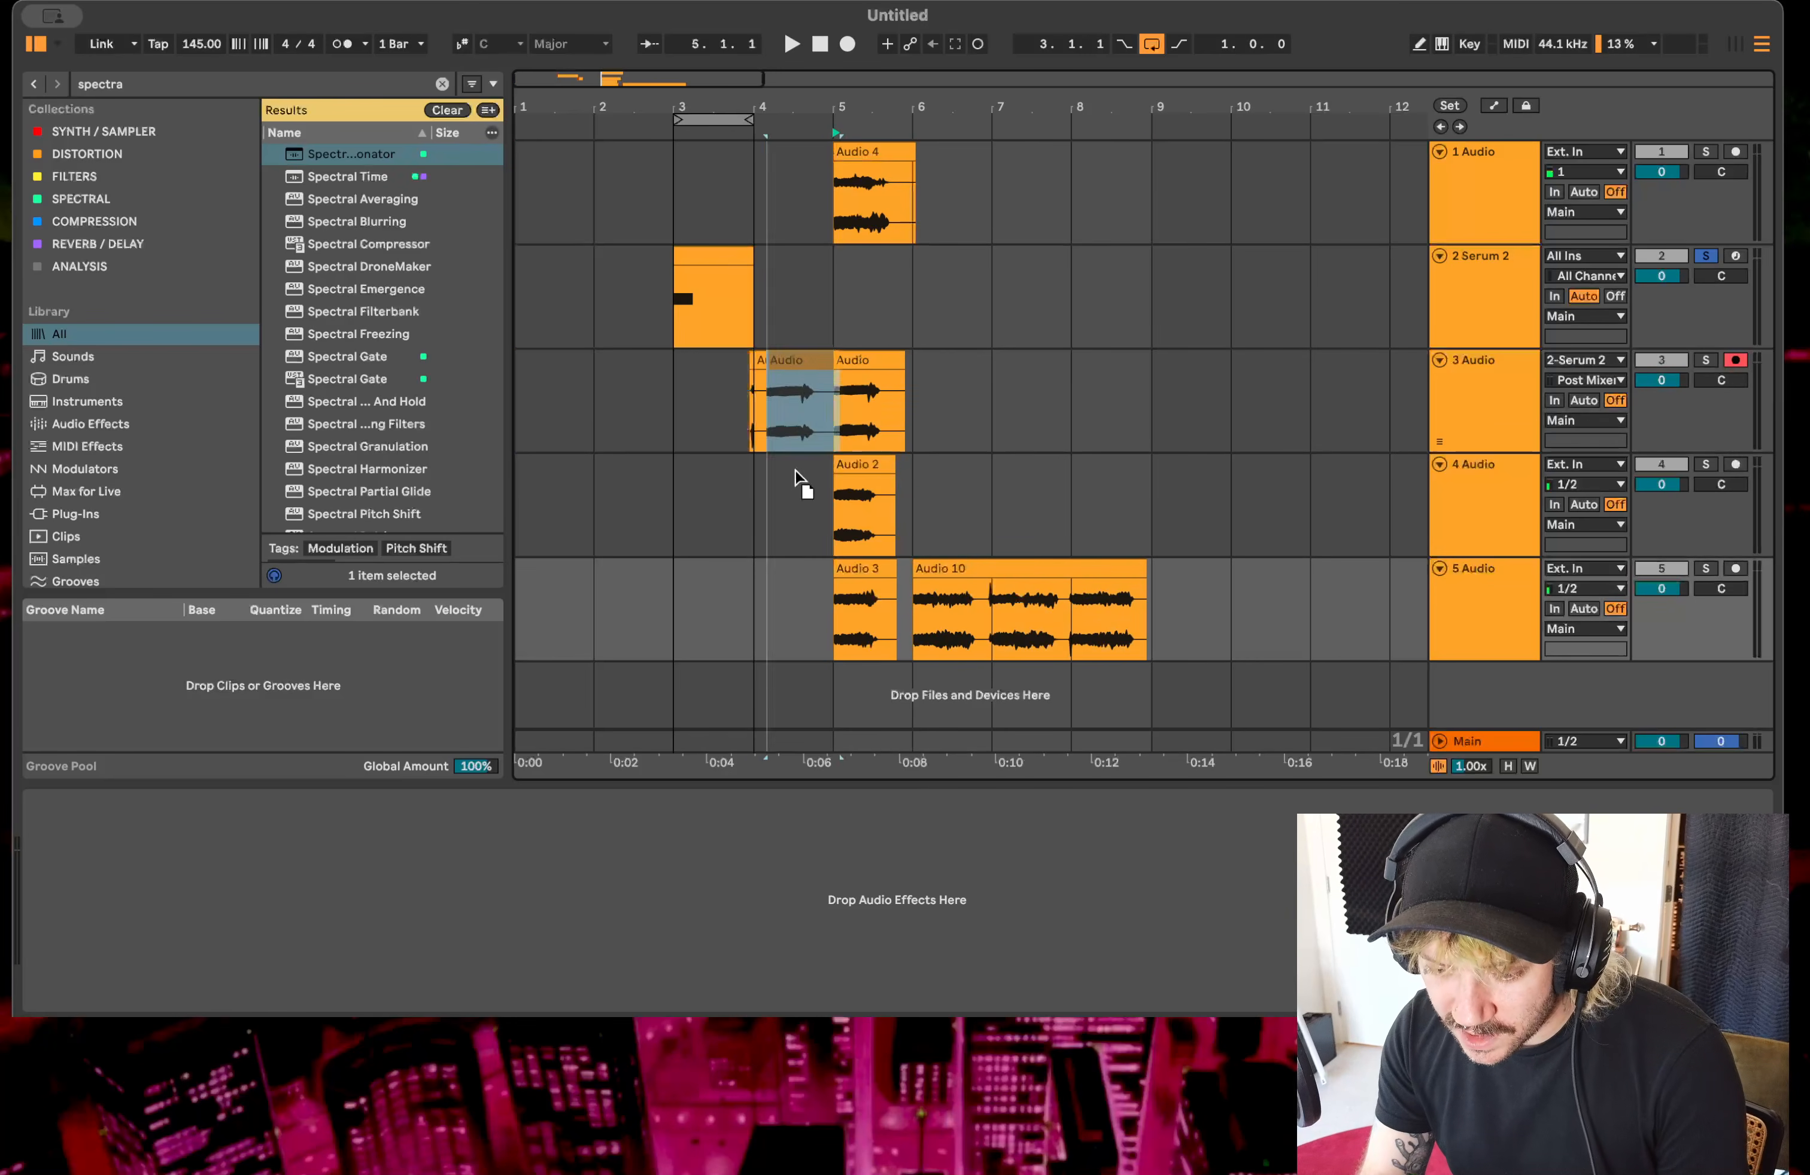
# - Gather the remaining takes on the 5 Audio track, placing Audio at bar 4, Audio 2 at bar 9 and Audio 4 at bar 10
pyautogui.moveTo(797, 481); pyautogui.dragTo(763, 619)
pyautogui.moveTo(860, 474); pyautogui.dragTo(1178, 578)
pyautogui.moveTo(858, 156); pyautogui.dragTo(1252, 569)
pyautogui.keyDown('shift'); pyautogui.click(788, 565); pyautogui.keyUp('shift')
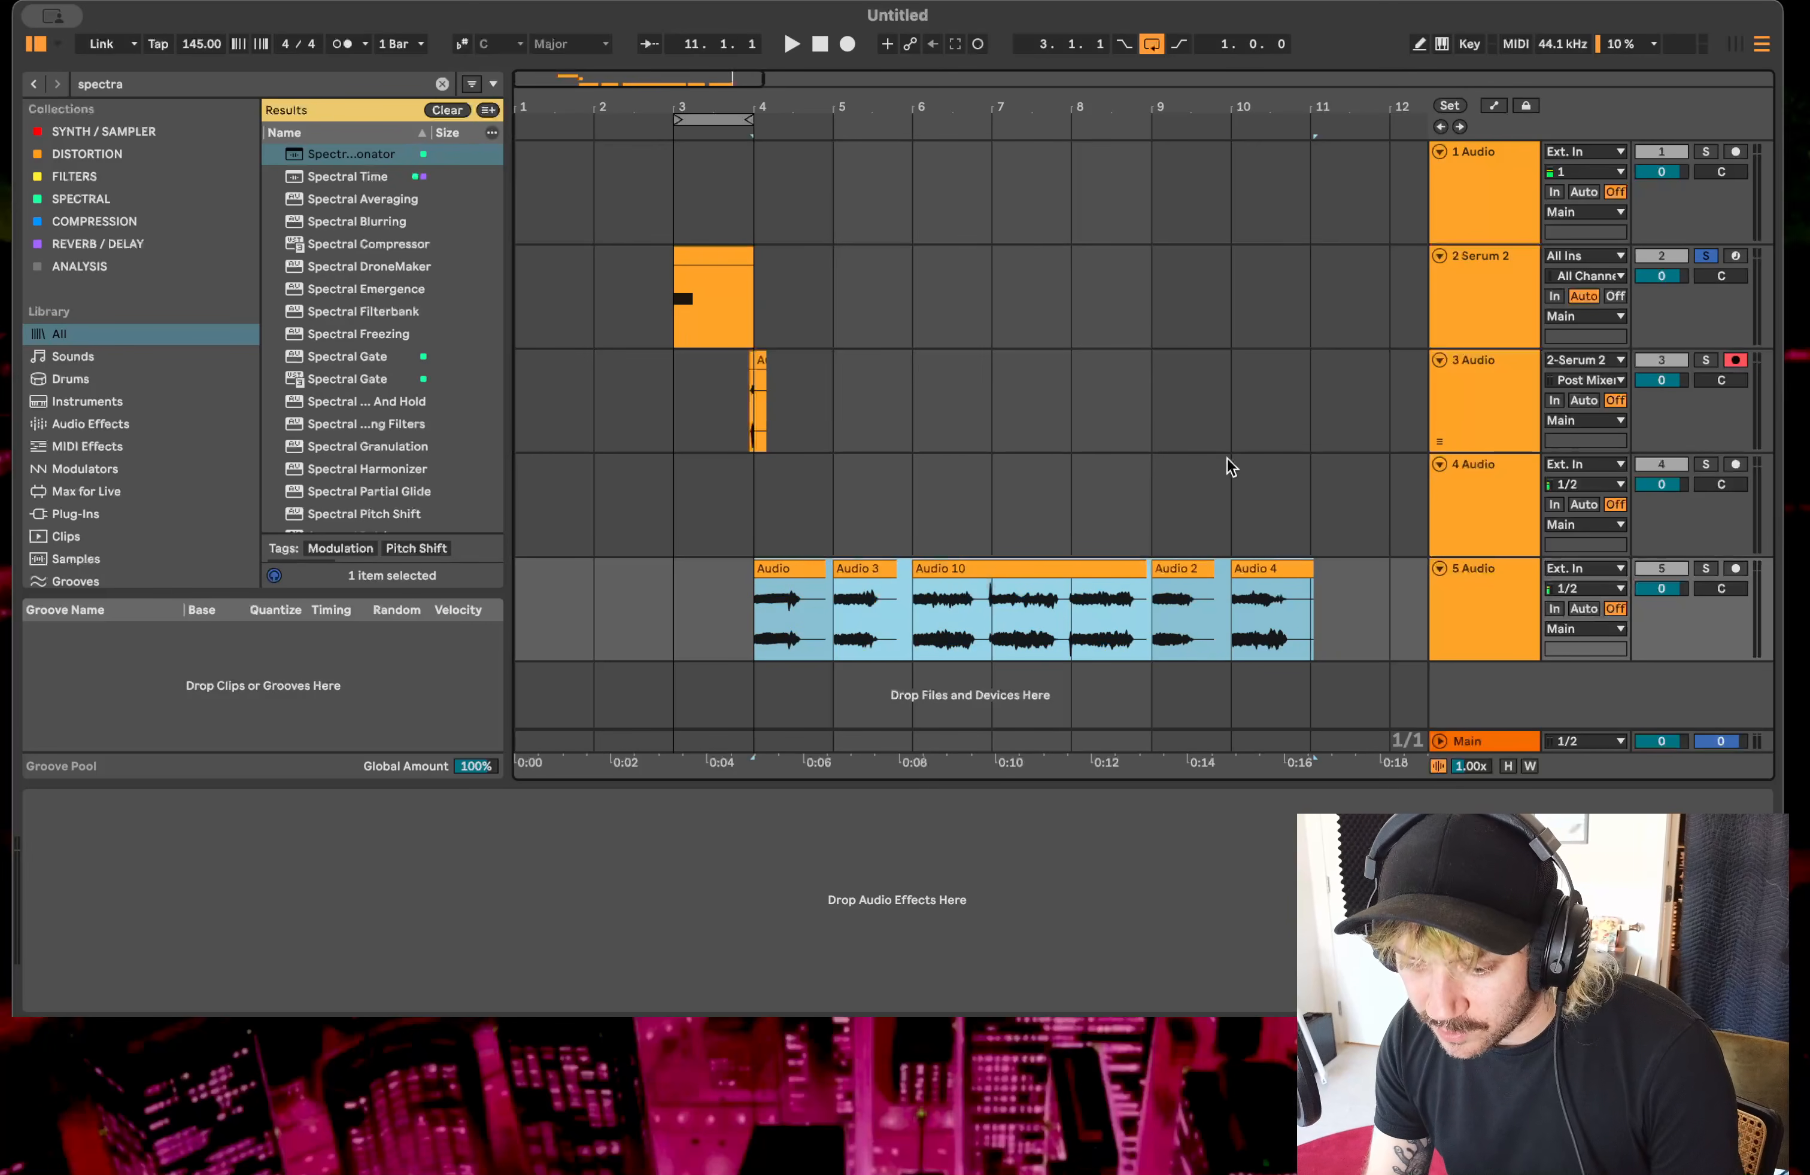
# - Solo the 5 Audio track and audition the resampled bass clips from bar 4 through bar 10
pyautogui.click(1705, 569)
pyautogui.press('space')
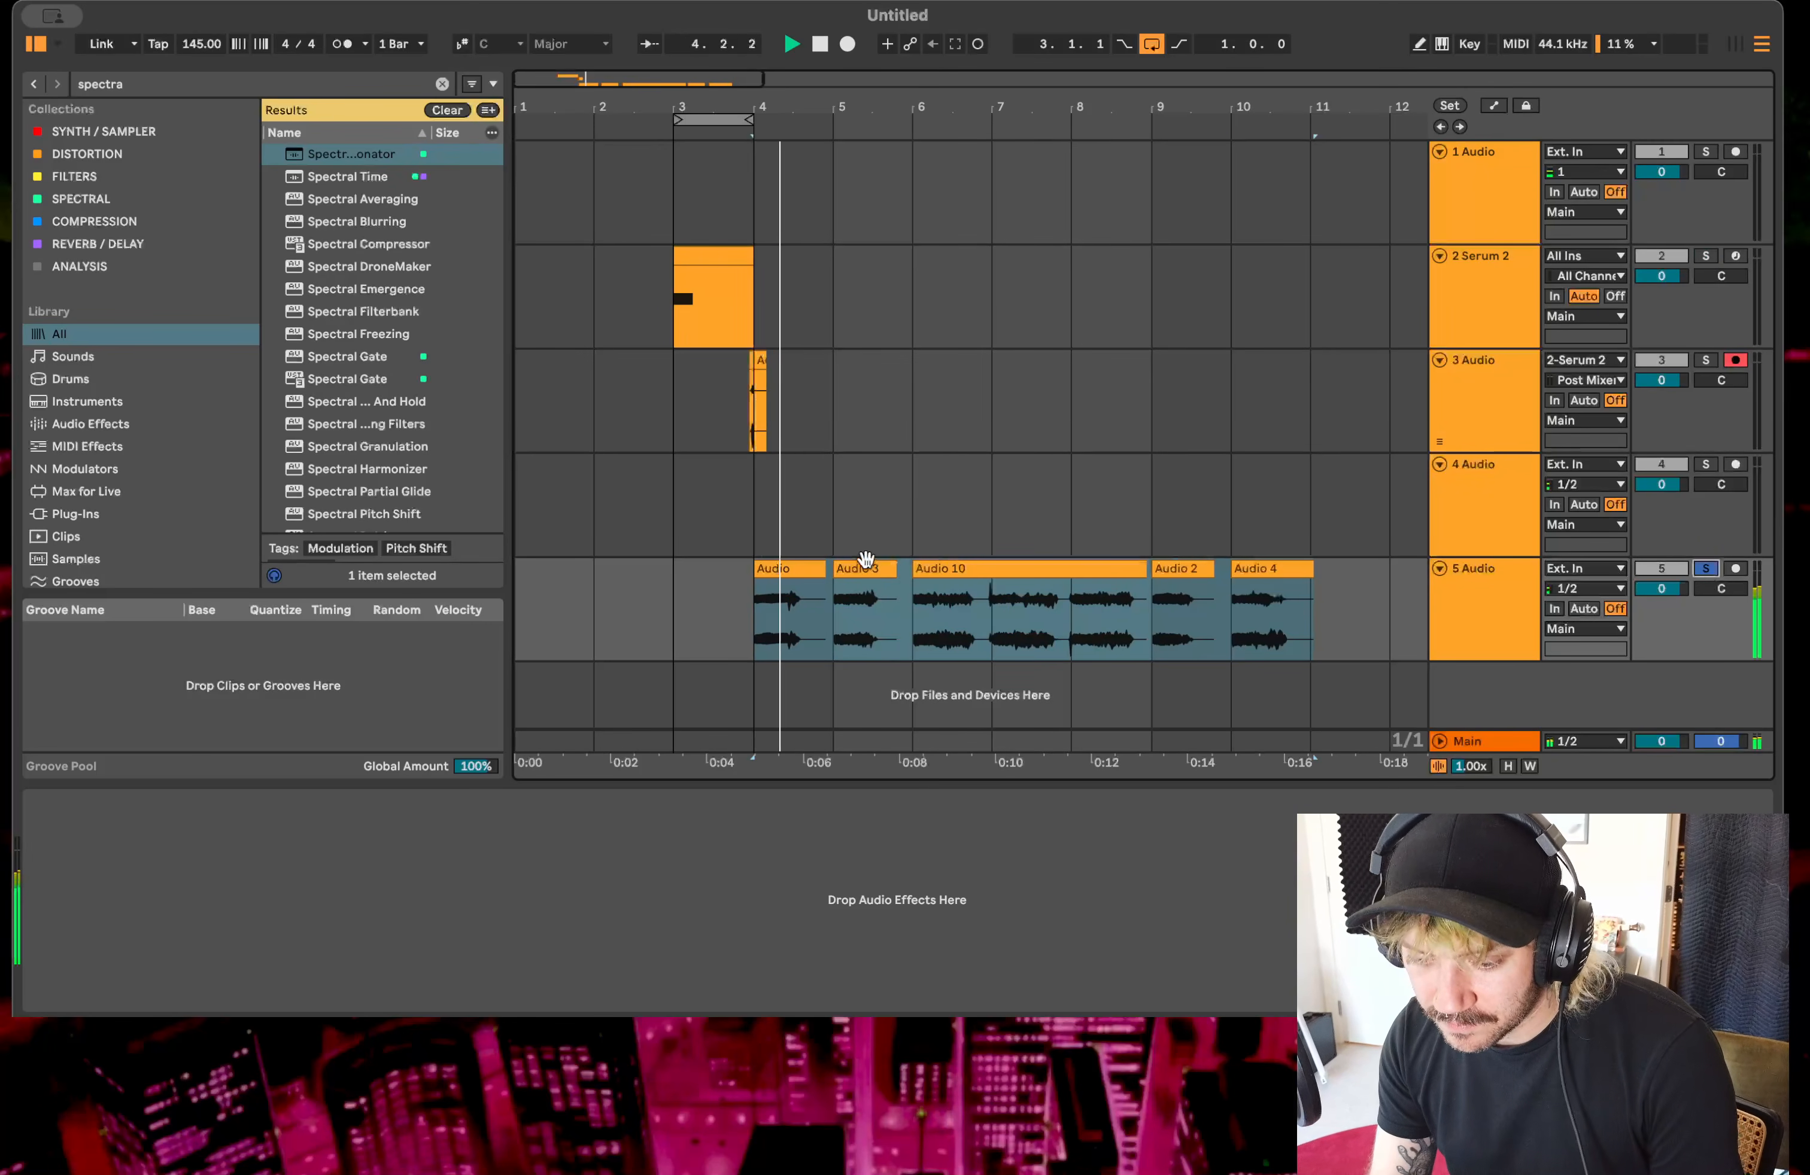
pyautogui.click(862, 569)
pyautogui.click(968, 571)
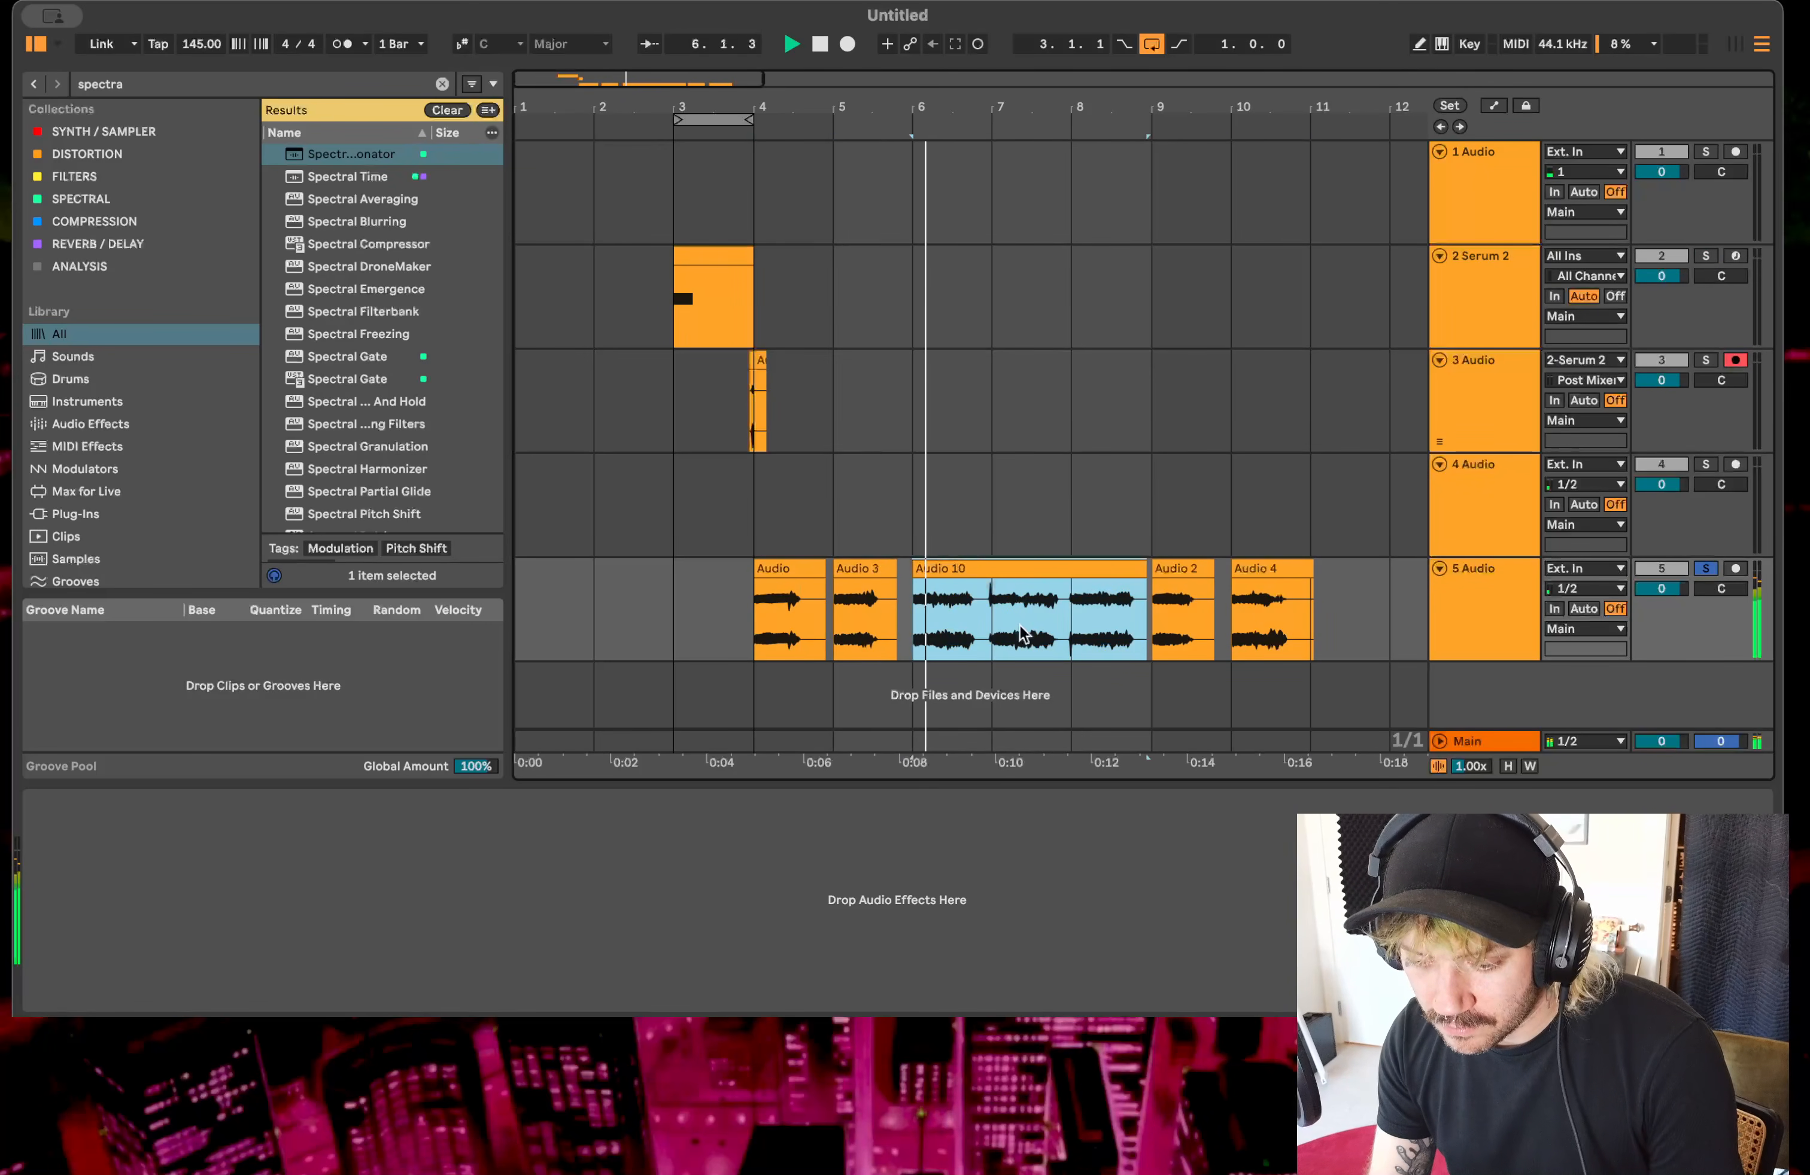
pyautogui.click(991, 616)
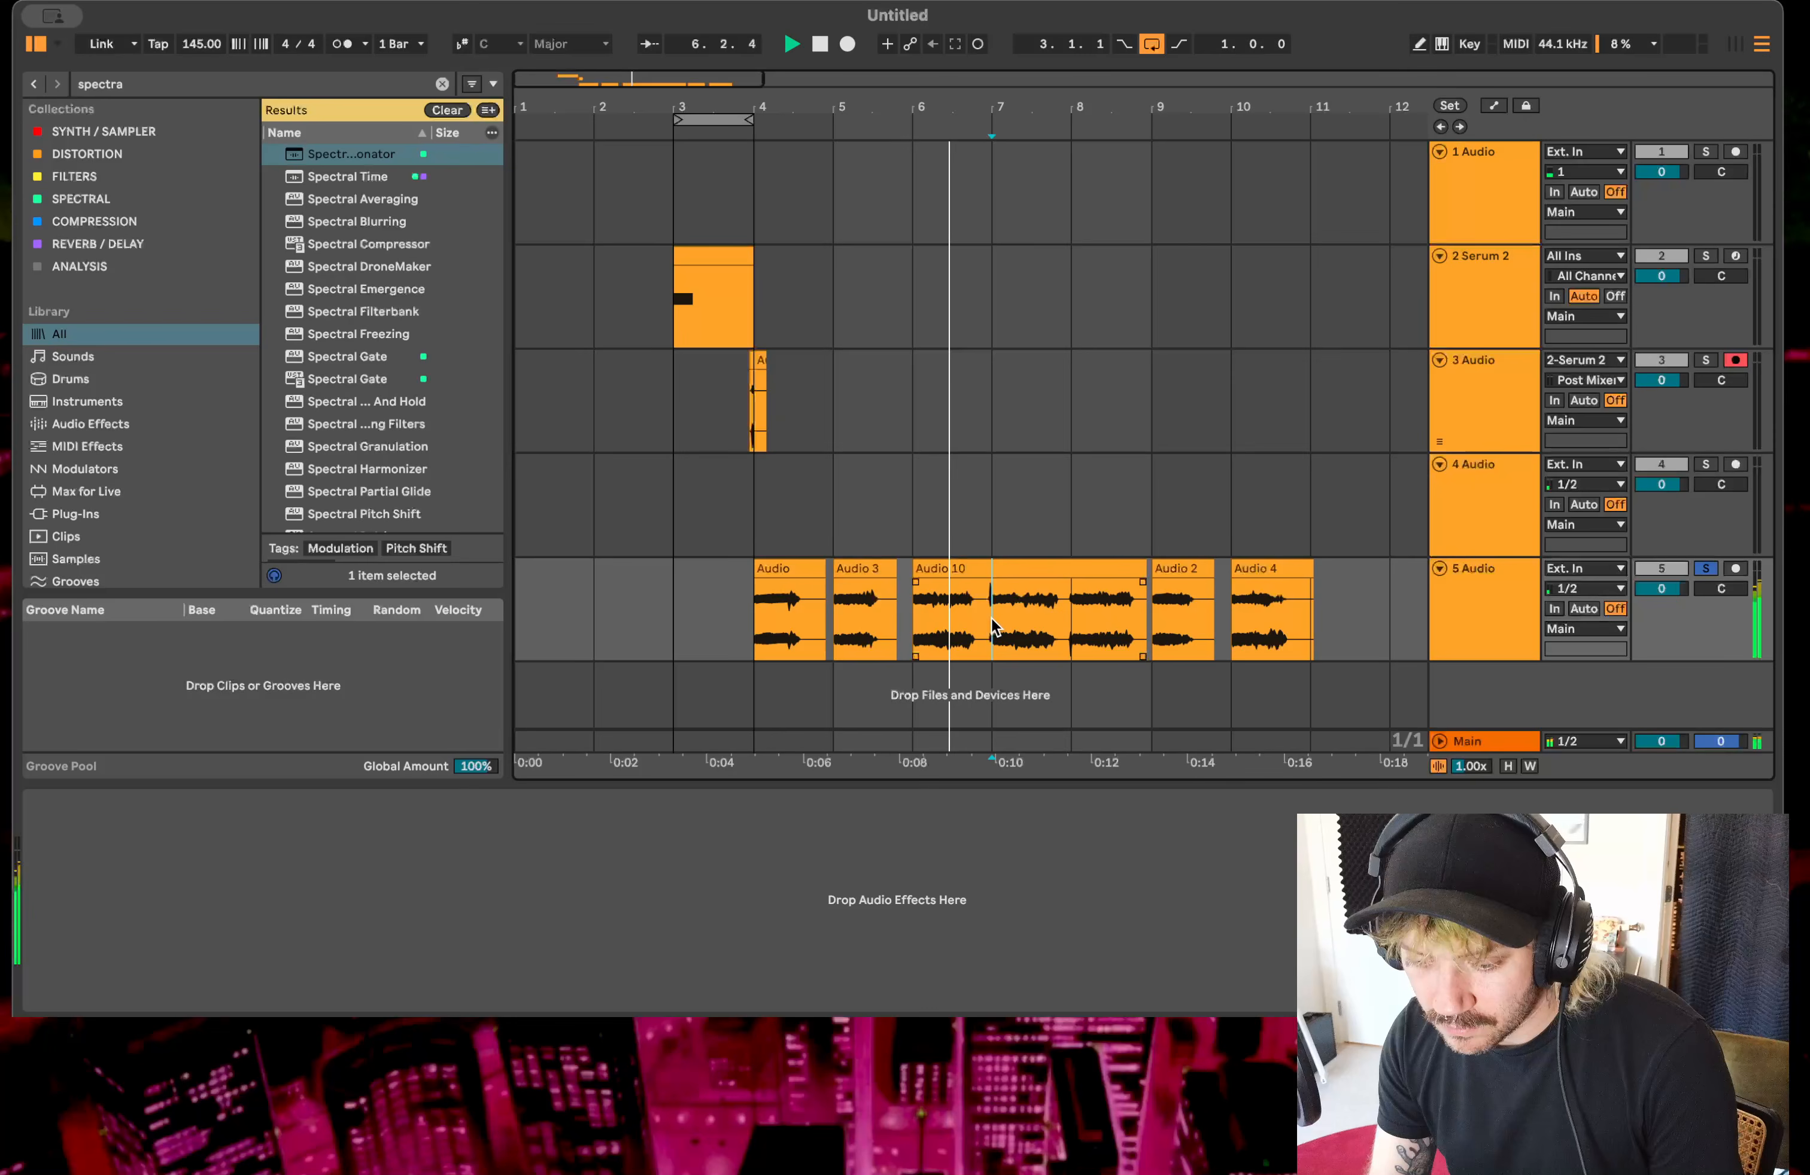
pyautogui.click(1155, 616)
pyautogui.click(1232, 616)
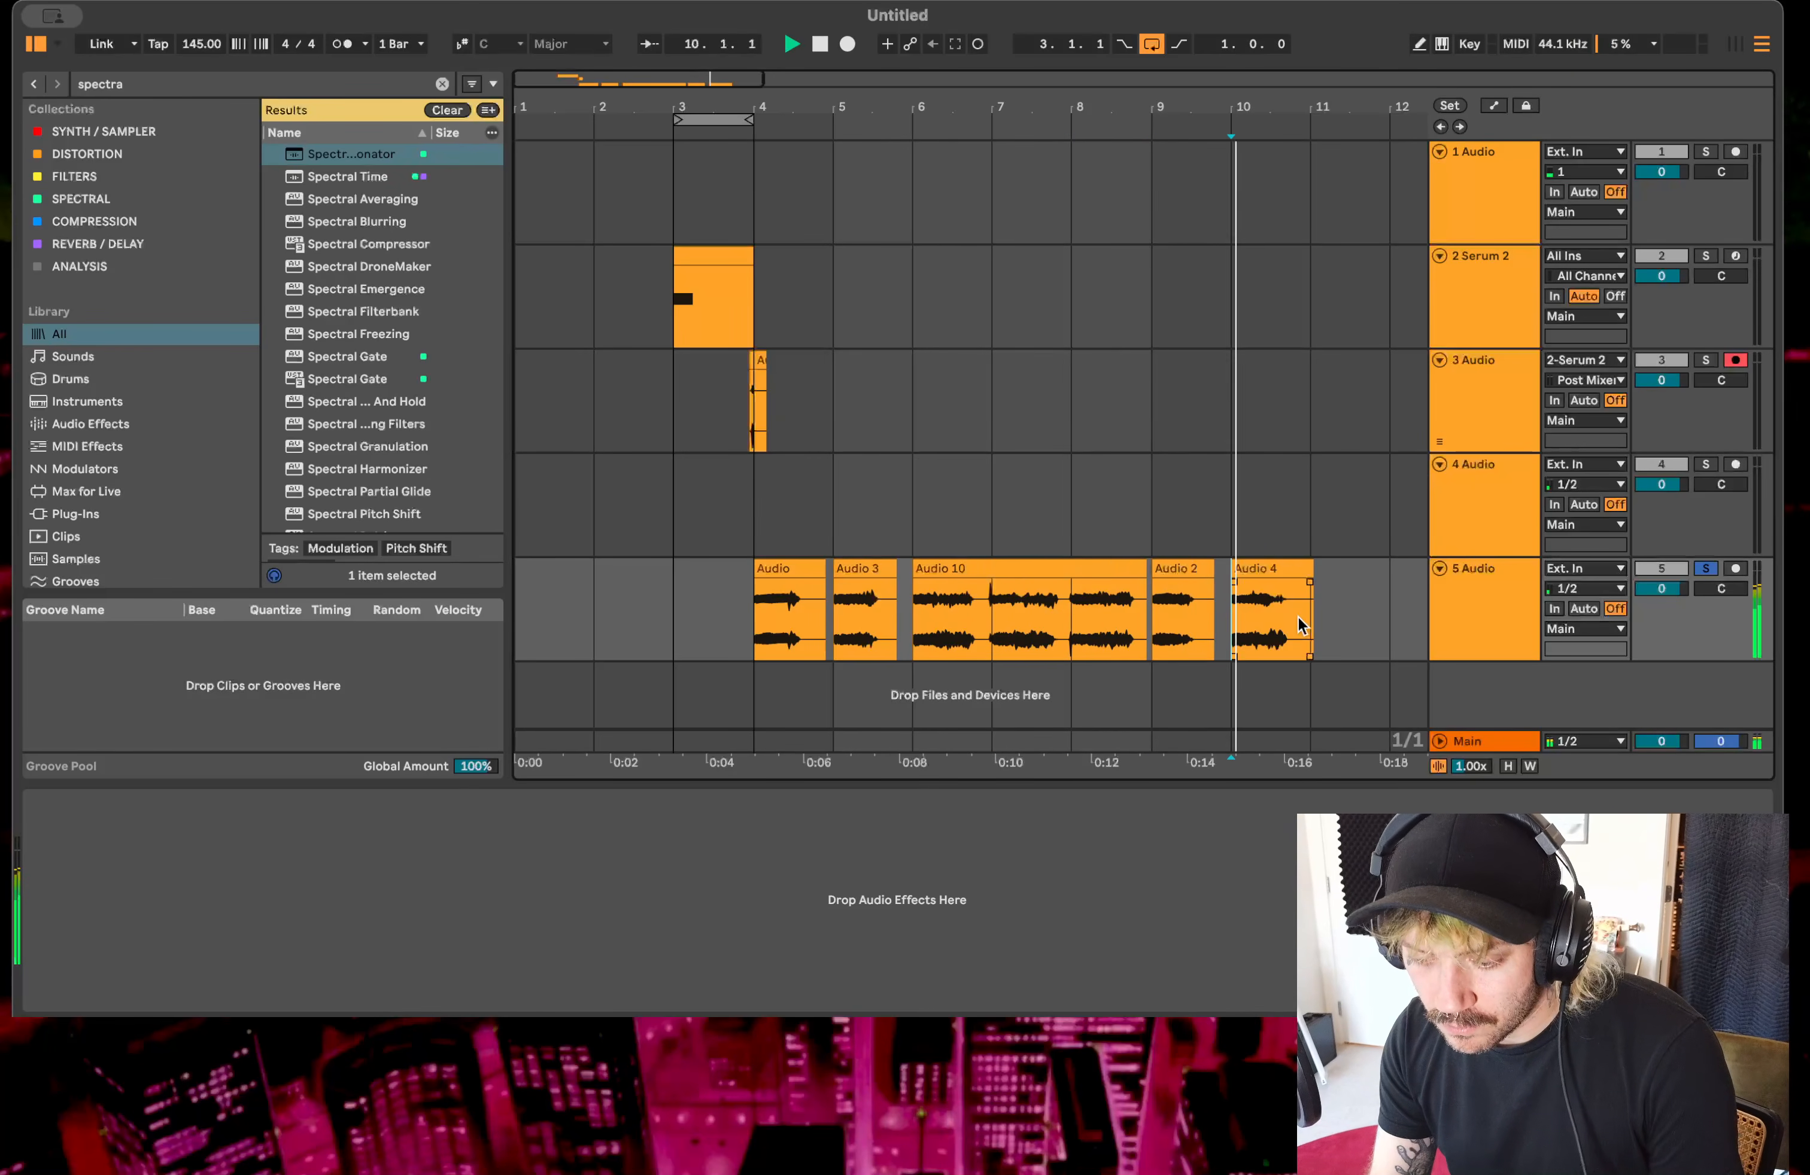